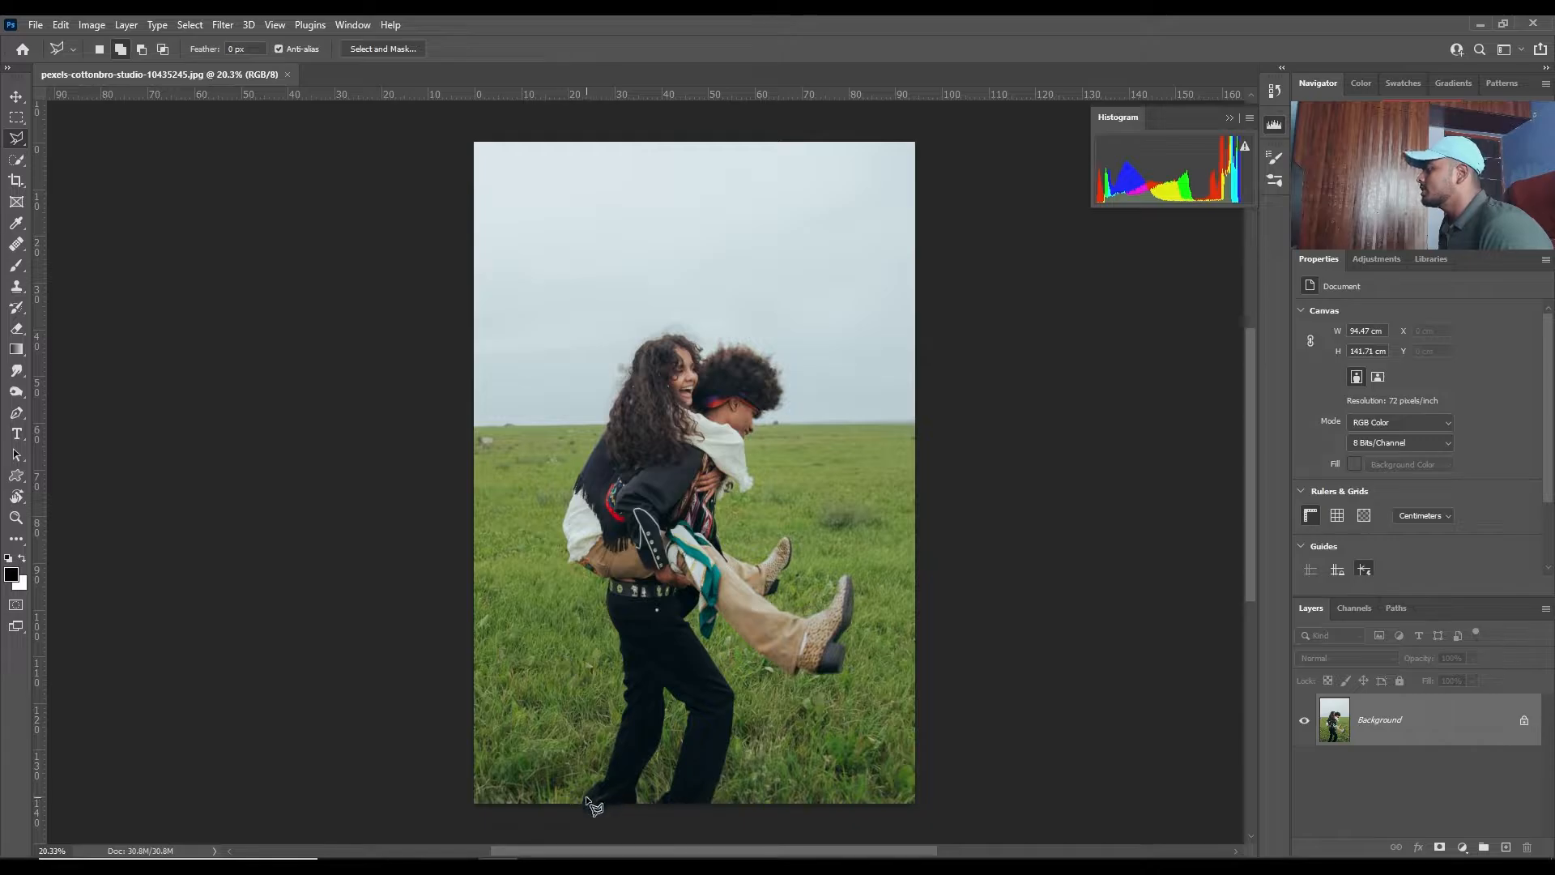
- Start a Polygonal Lasso outline at the man's rear foot on the photo's lower edge and trace up the black trouser leg
scroll(590, 805, "up", 8)
scroll(387, 682, "up", 2)
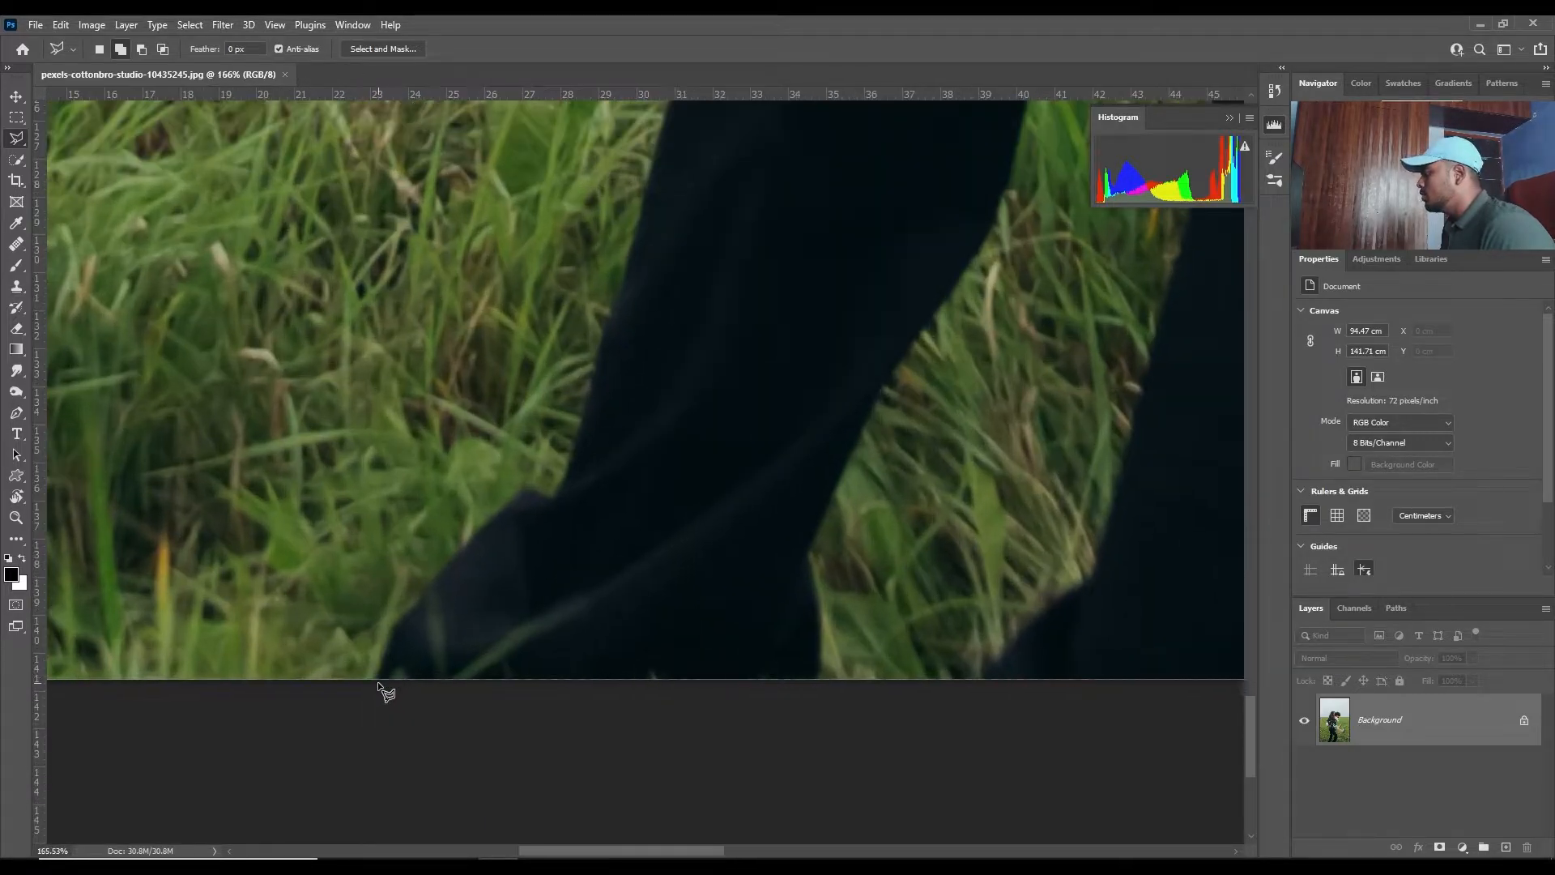
mouse_move(394, 638)
left_mouse_down()
mouse_move(531, 492)
mouse_move(572, 580)
left_mouse_up()
scroll(554, 512, "up", 1)
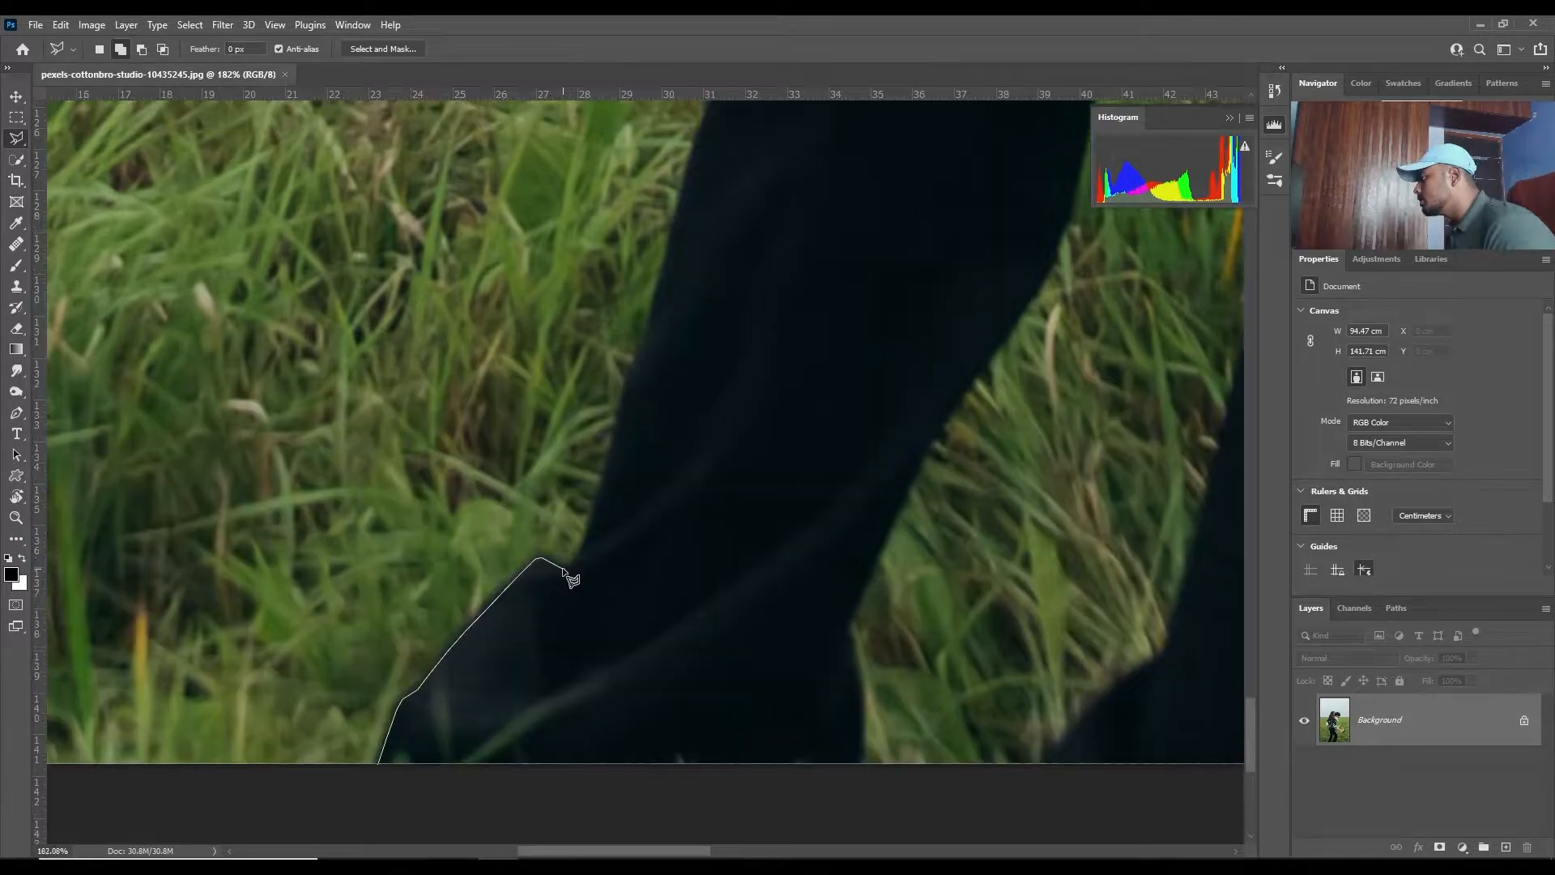
left_click_drag(614, 448, 497, 649)
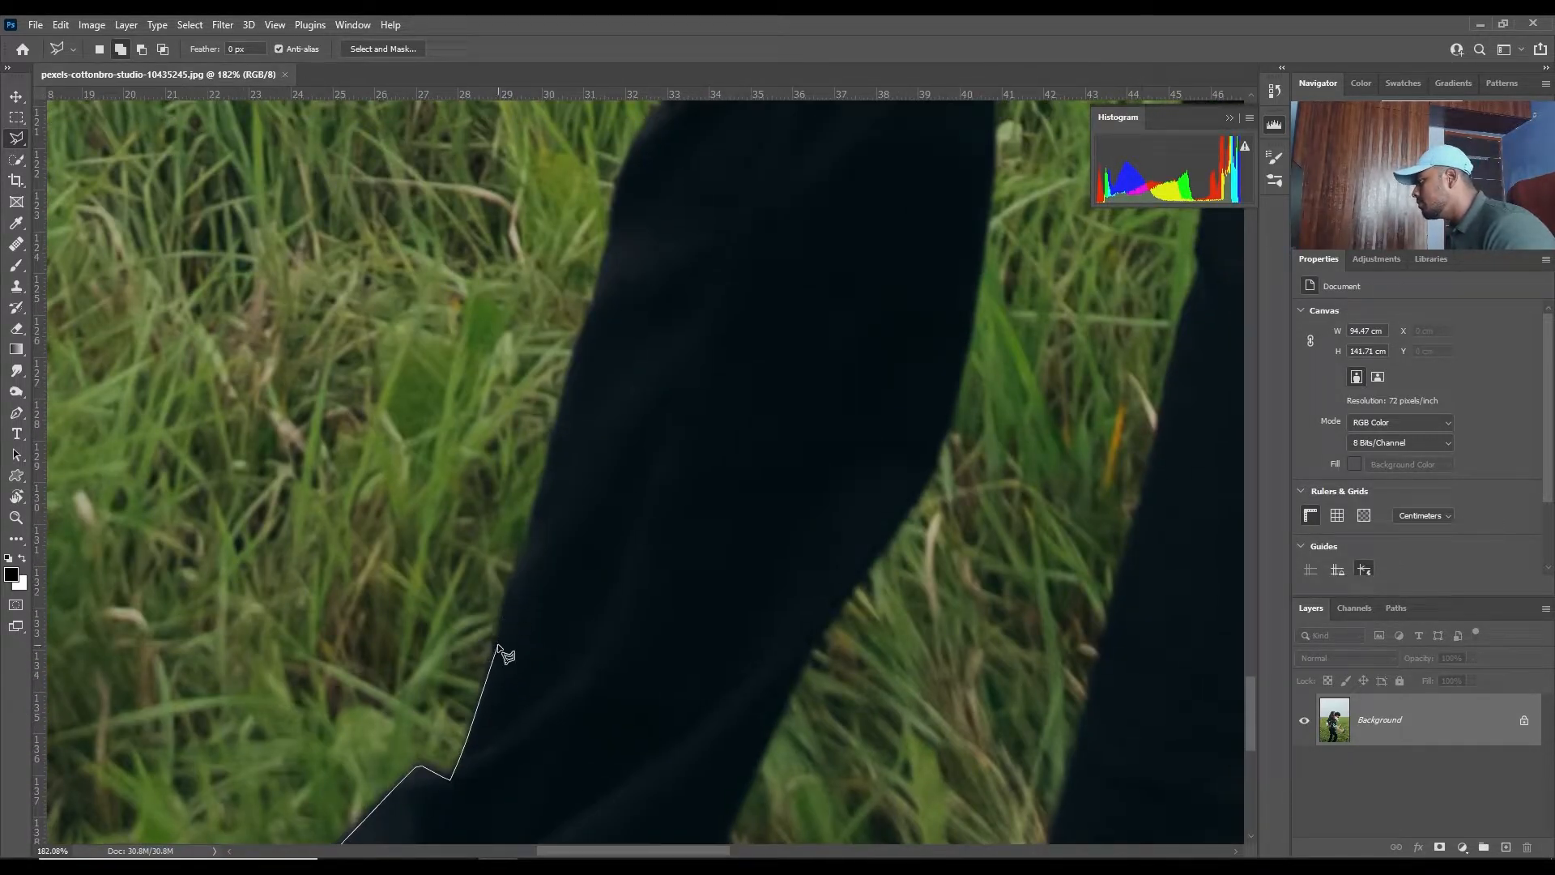
left_click(499, 648)
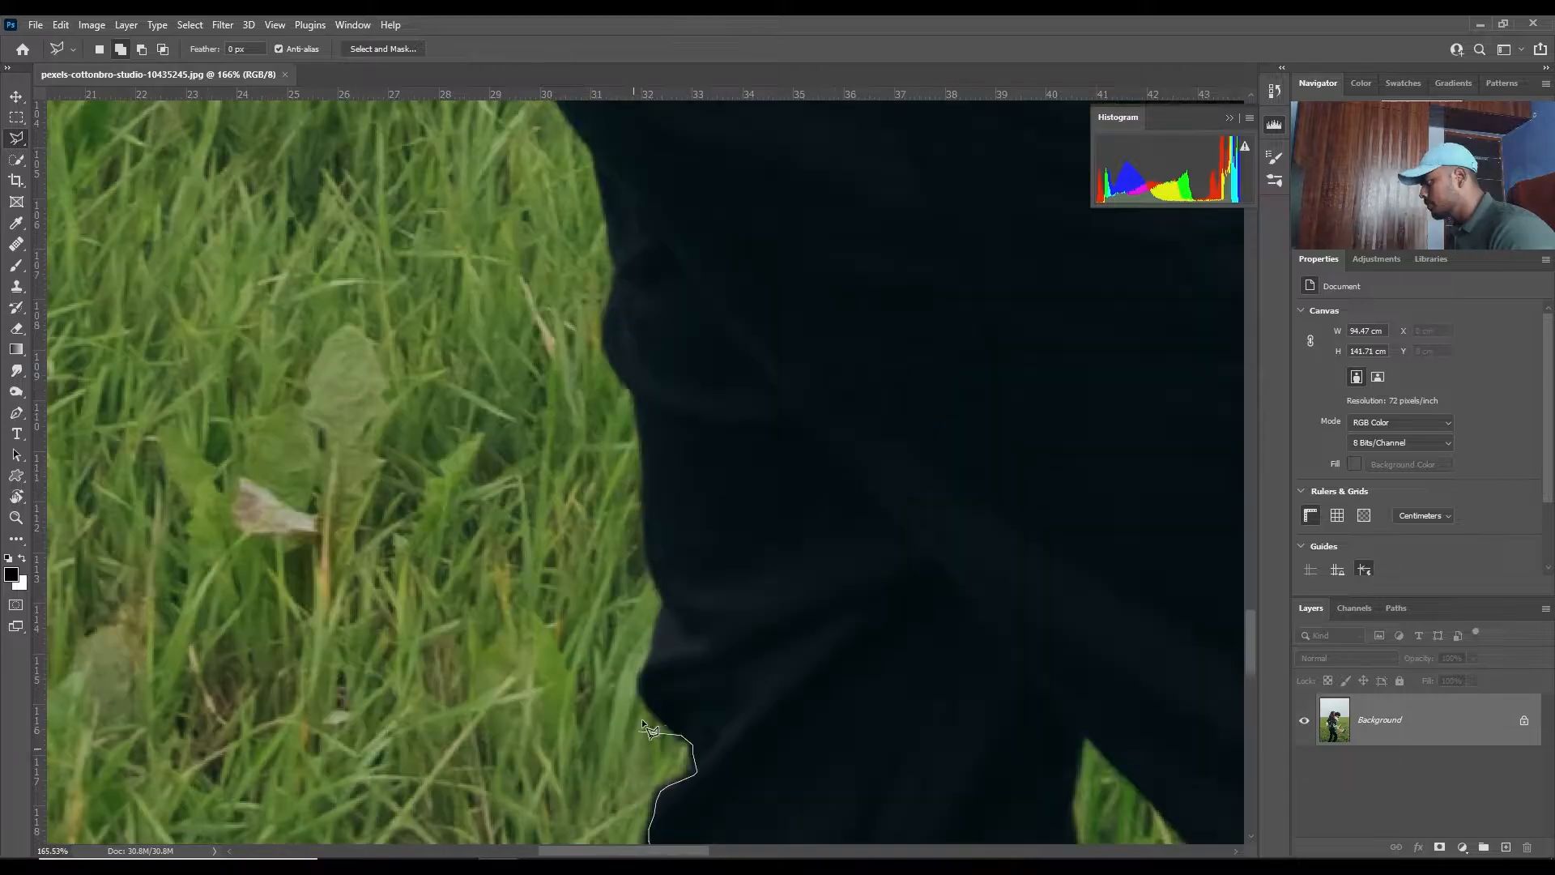
- Continue the lasso outline up the back of the man's black trousers along the thigh
left_click_drag(669, 588, 674, 658)
left_click(655, 622)
left_click(655, 559)
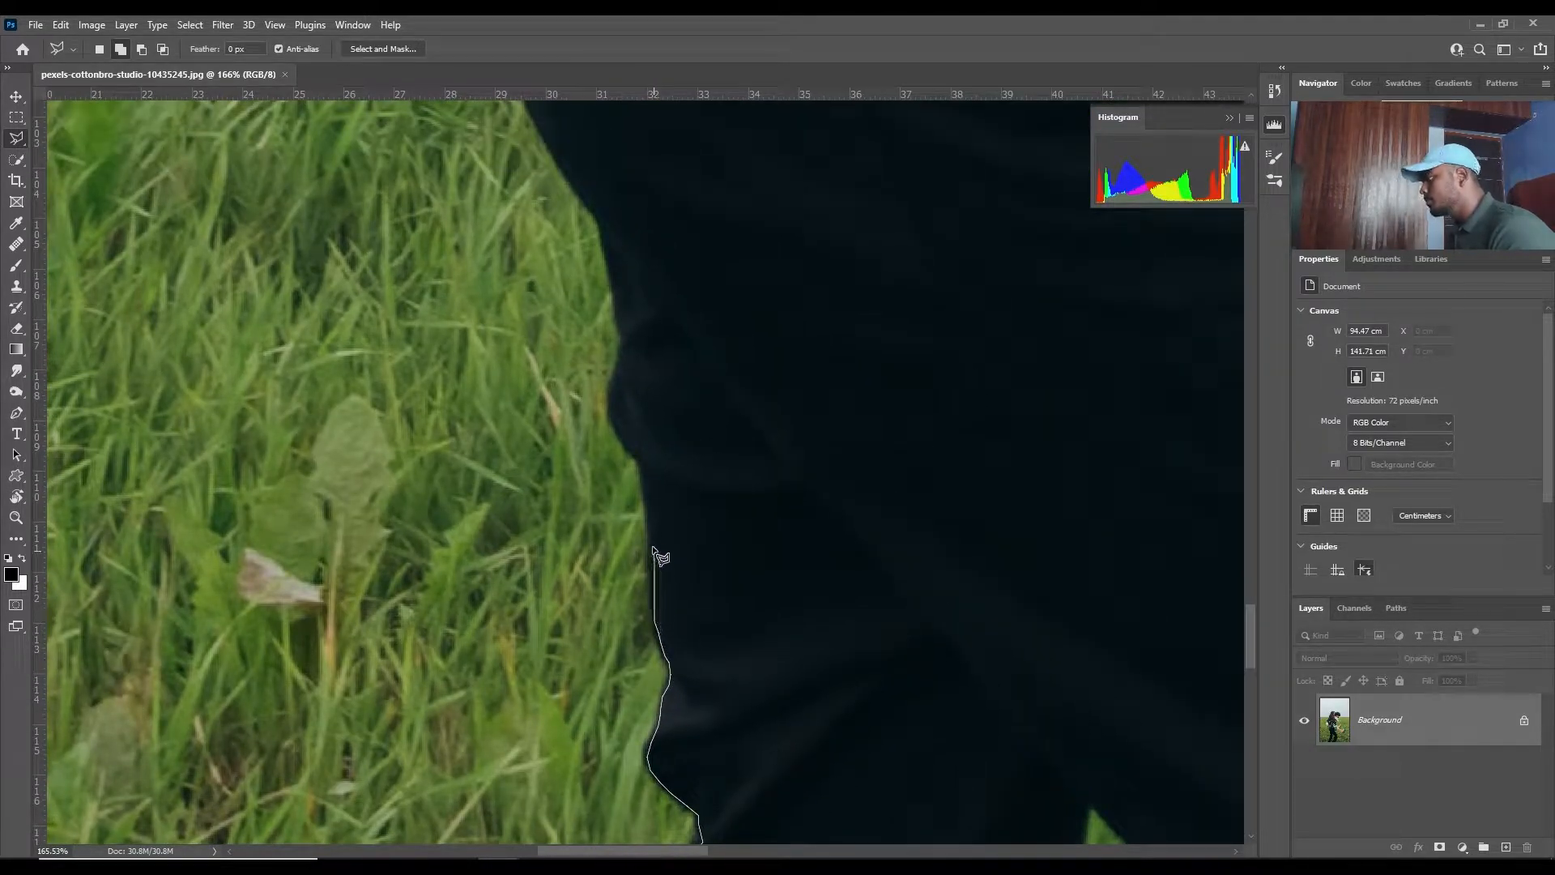
left_click(652, 530)
left_click_drag(667, 493, 677, 634)
left_click(652, 609)
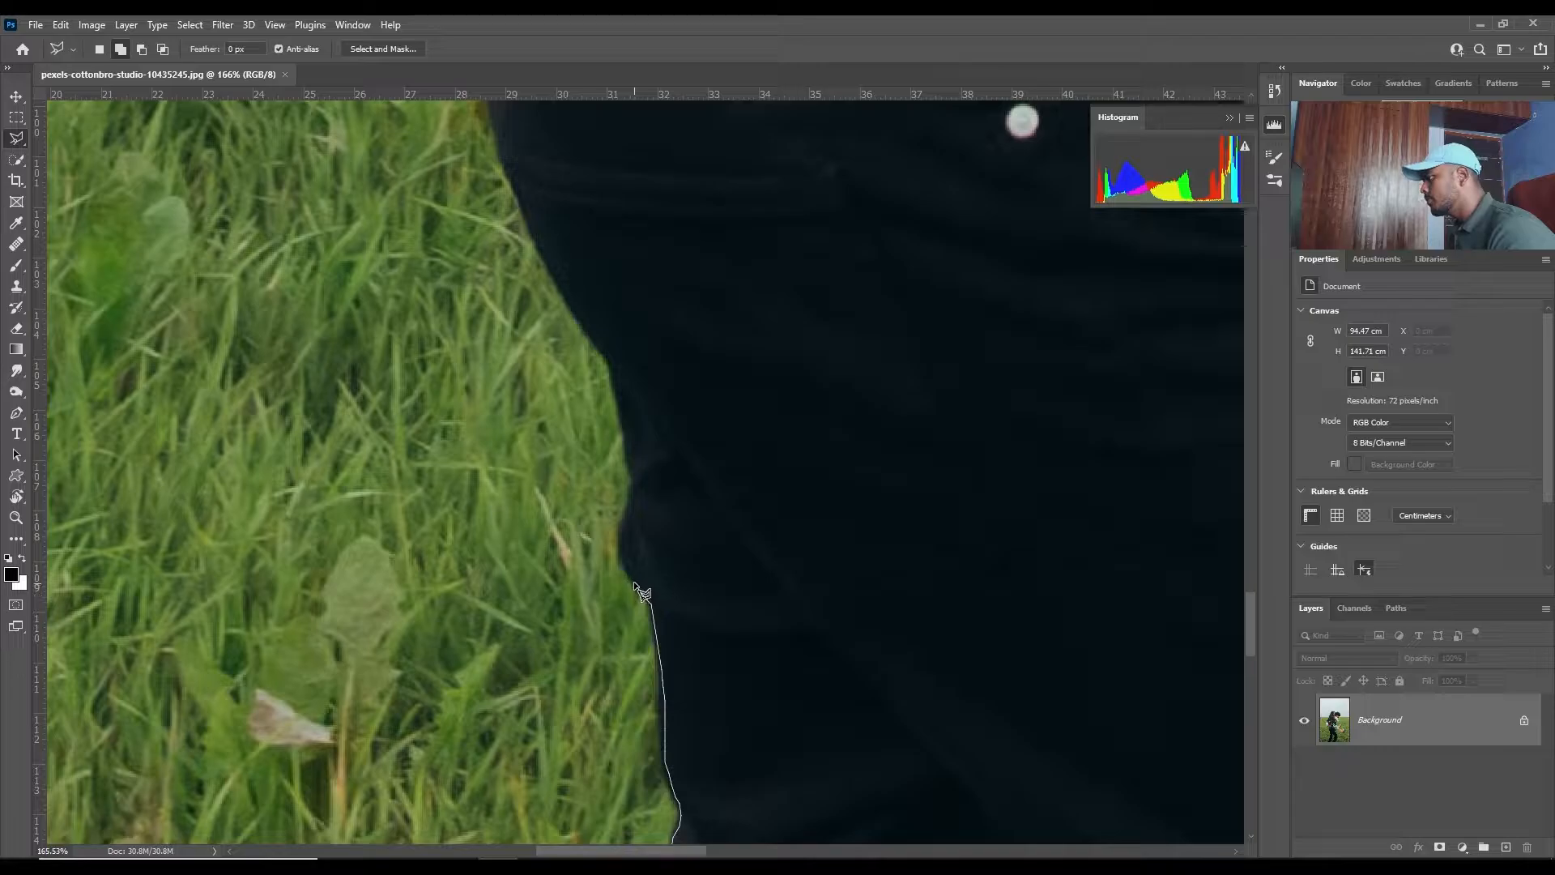
- Trace past the belt and along the underside of the woman's tan trousers, removing the stray anchor points over the grass
left_click_drag(638, 508, 655, 603)
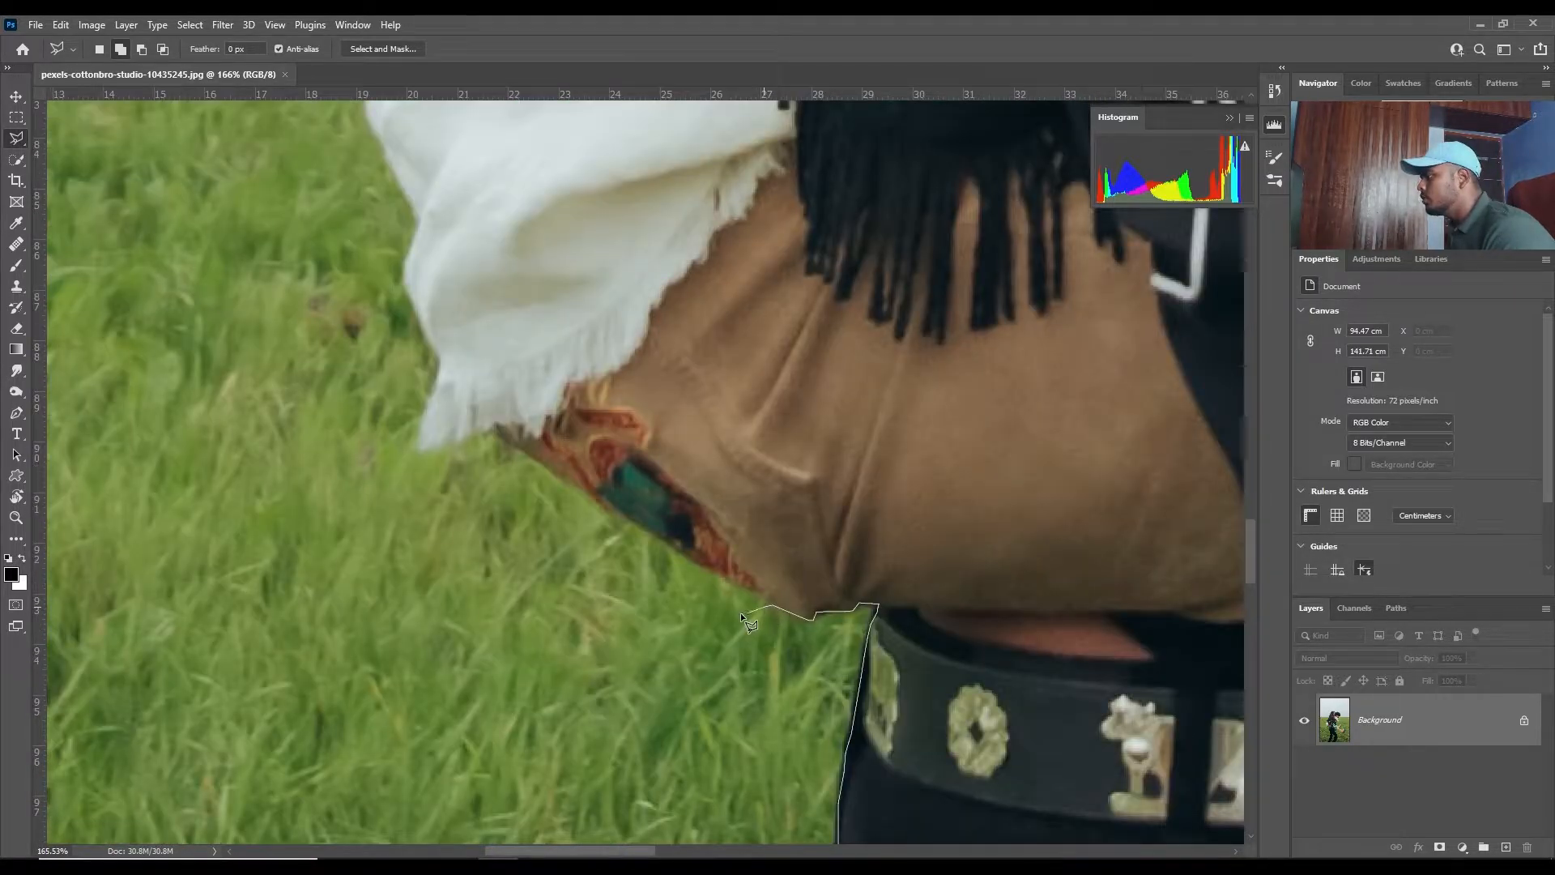
left_click(742, 613)
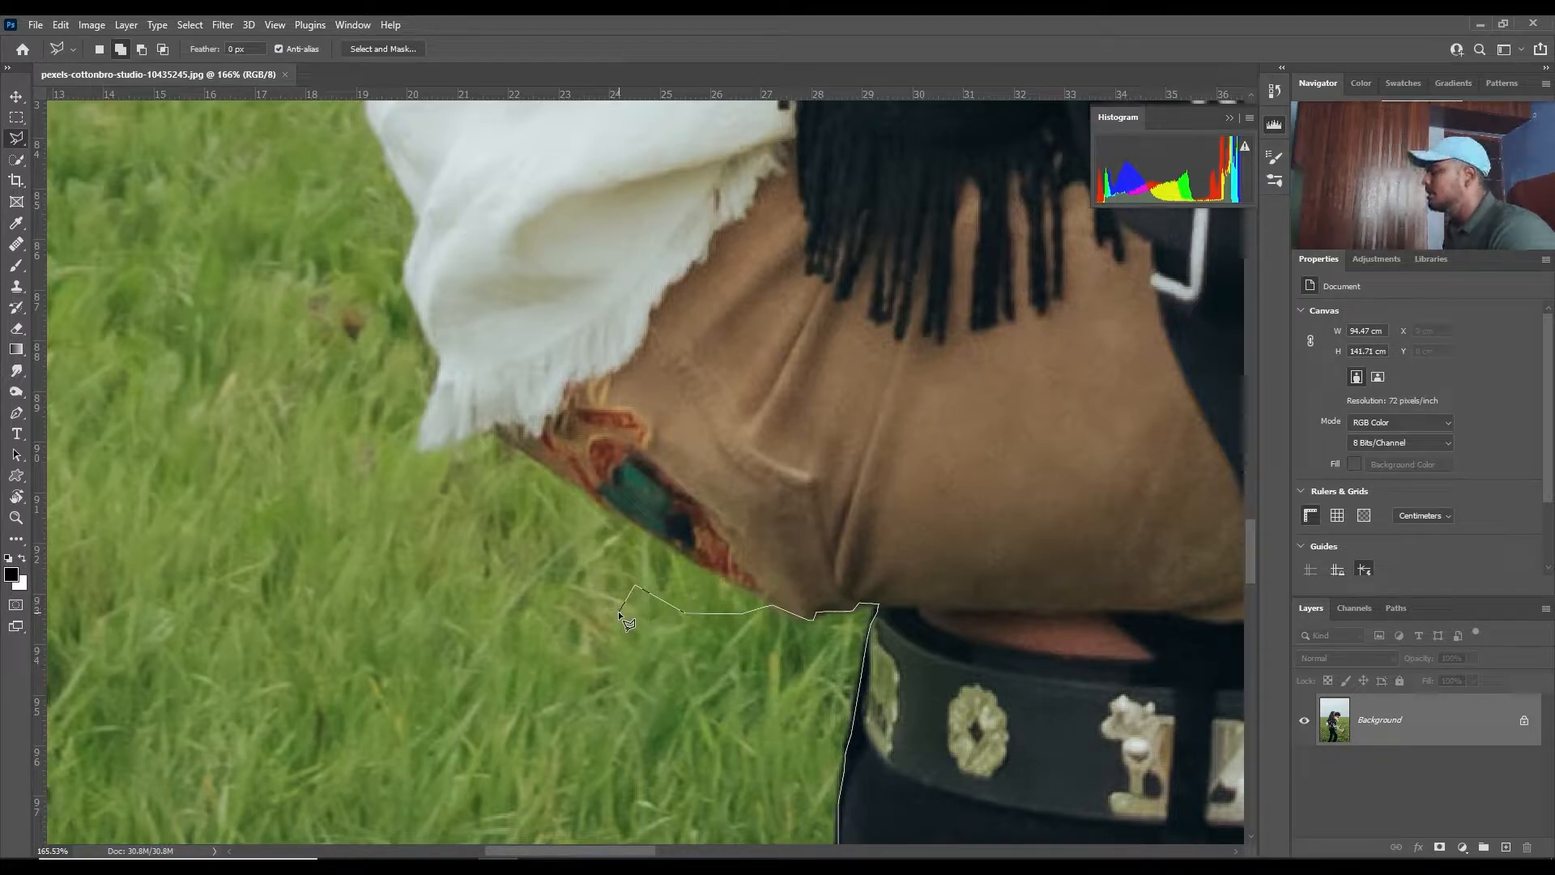
key("BackSpace")
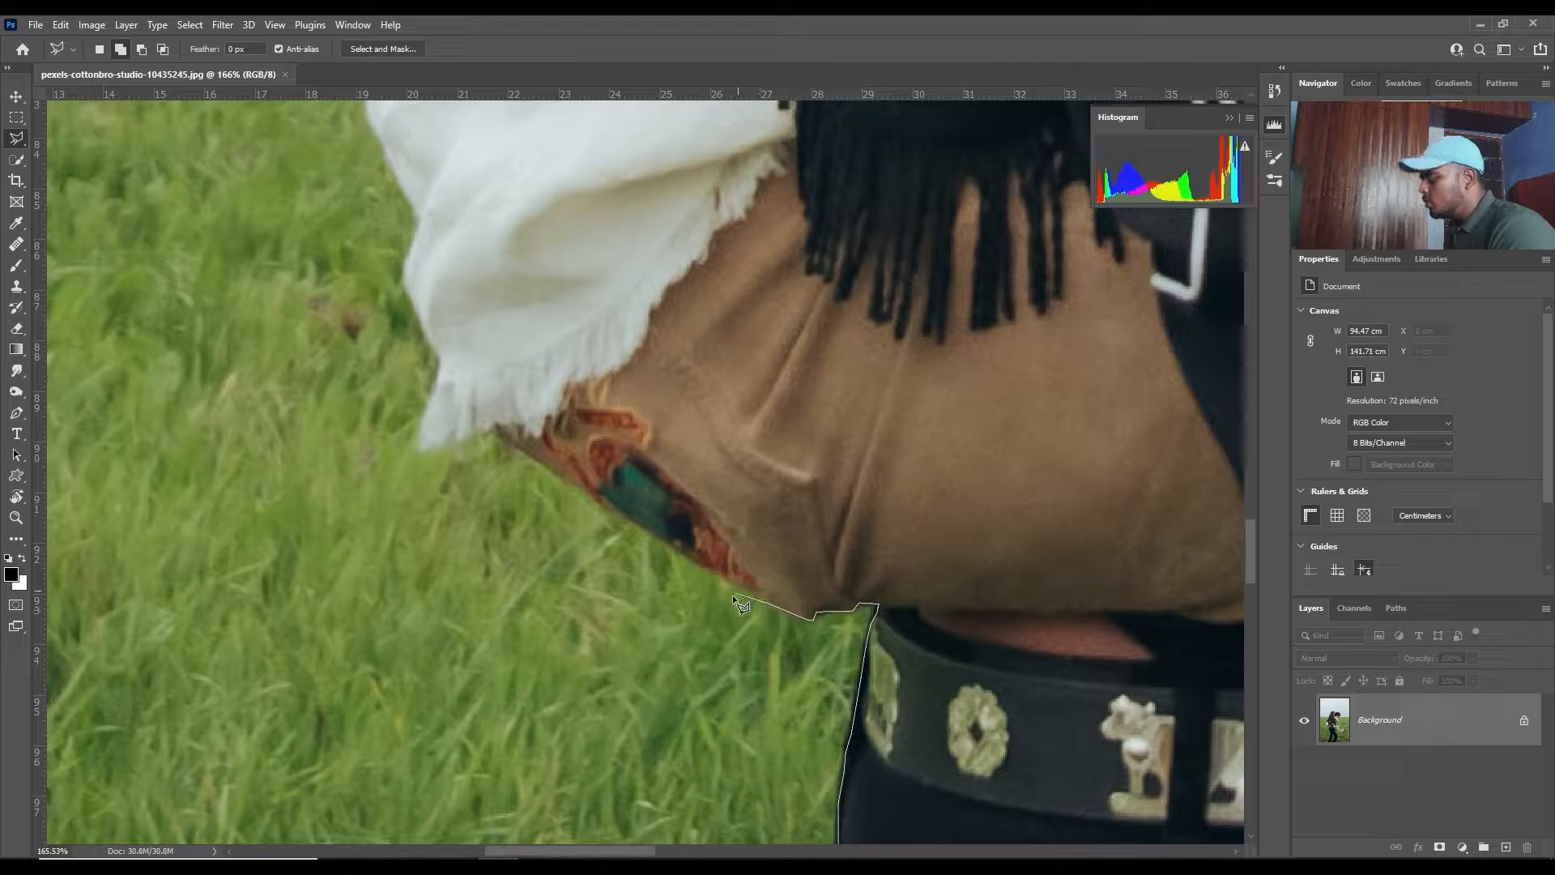
left_click(567, 604)
key("BackSpace")
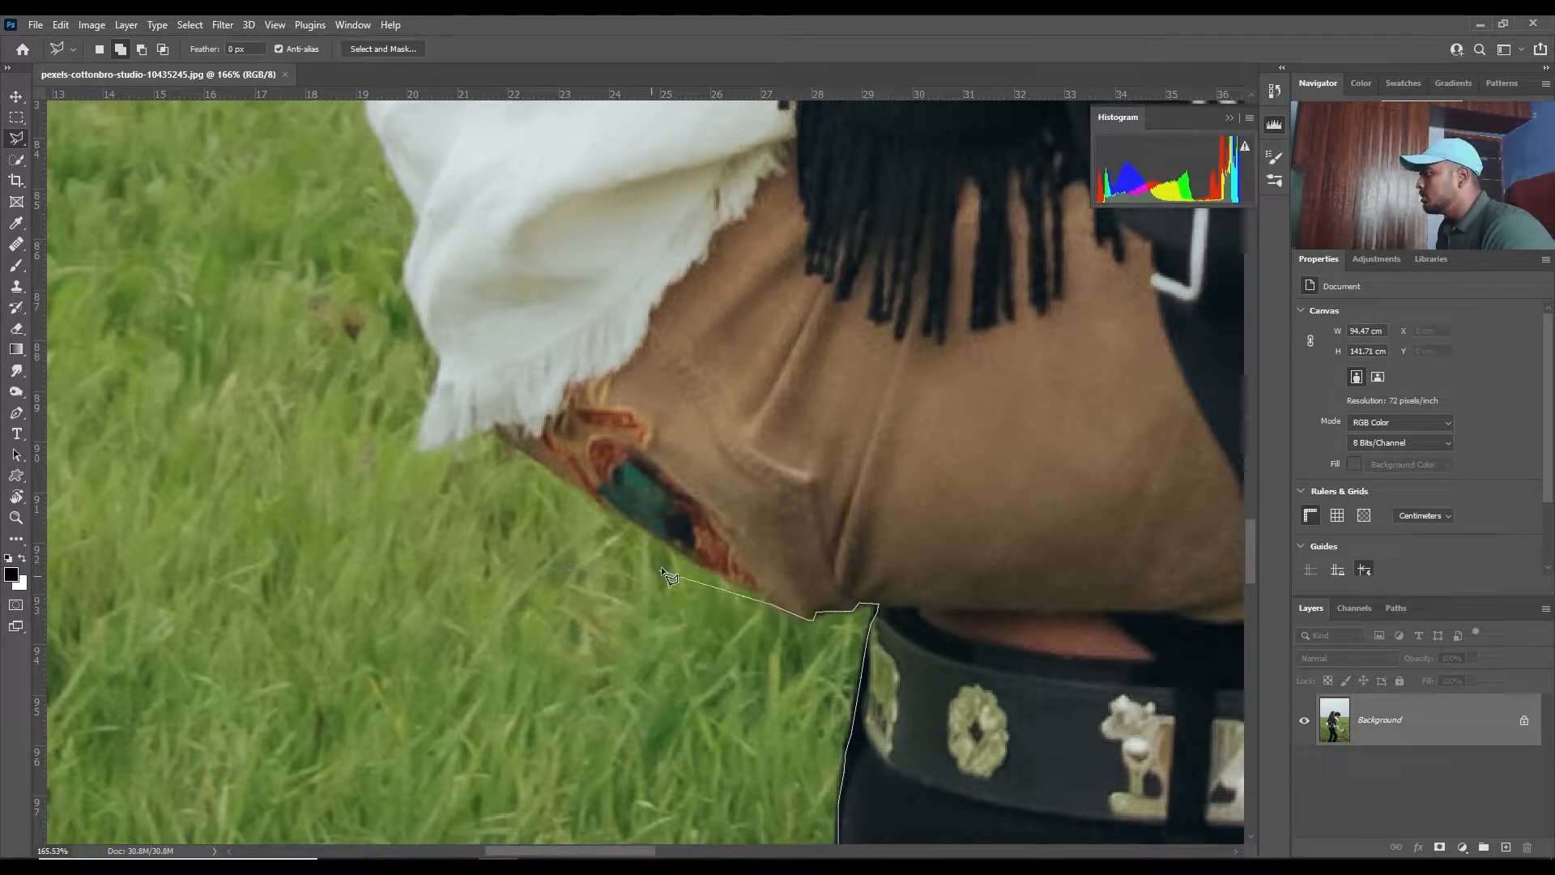
scroll(697, 558, "up", 1)
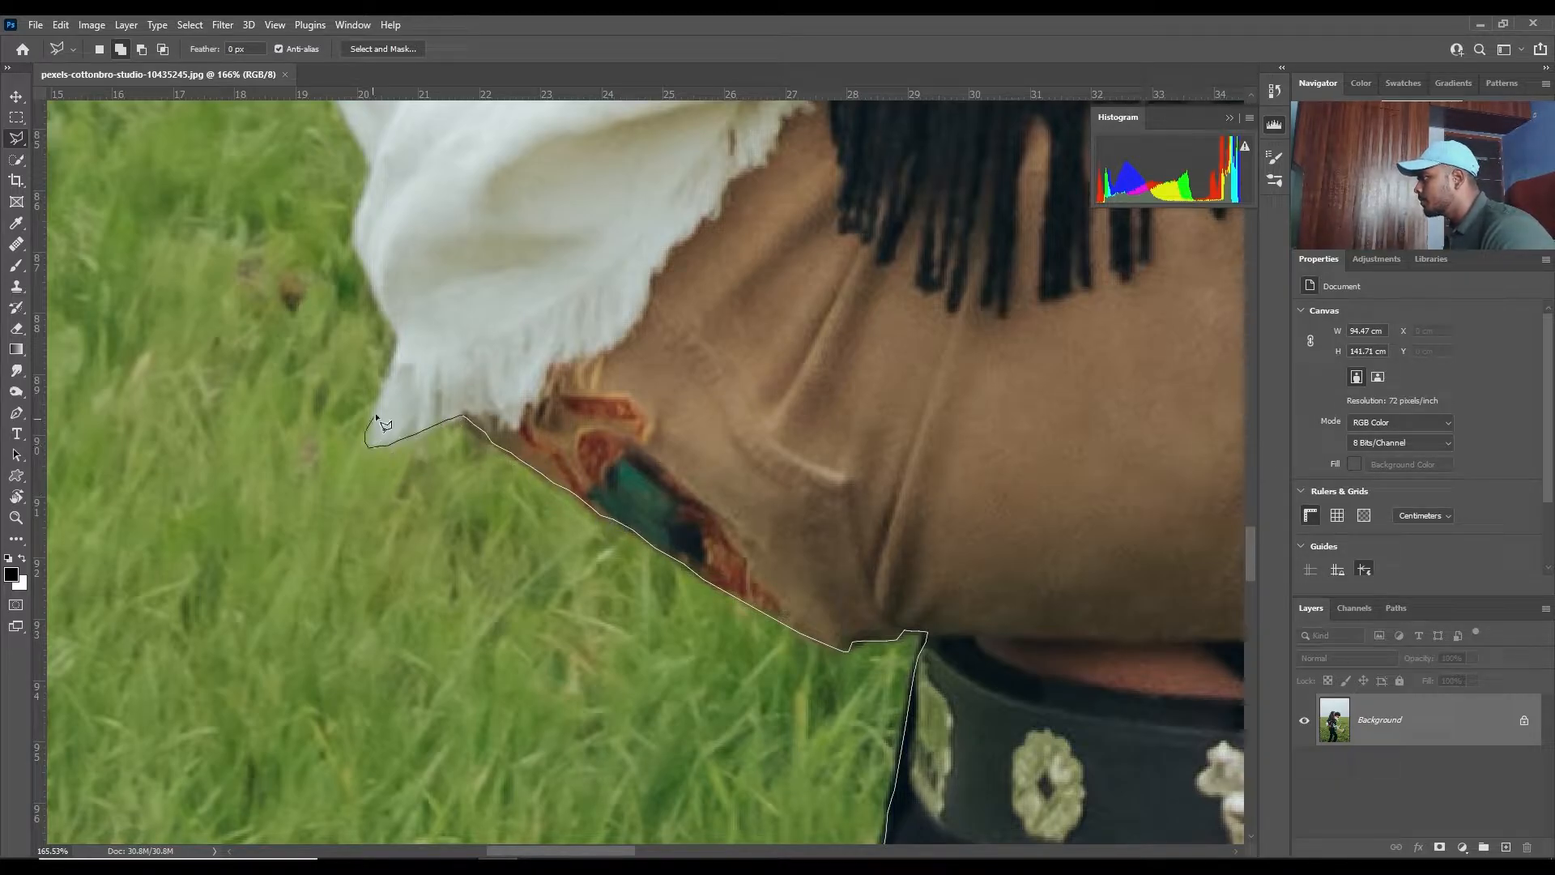
- Outline the woman's white shirt from its hem and follow the dark shawl's back edge up to her hair
left_click_drag(398, 361, 432, 547)
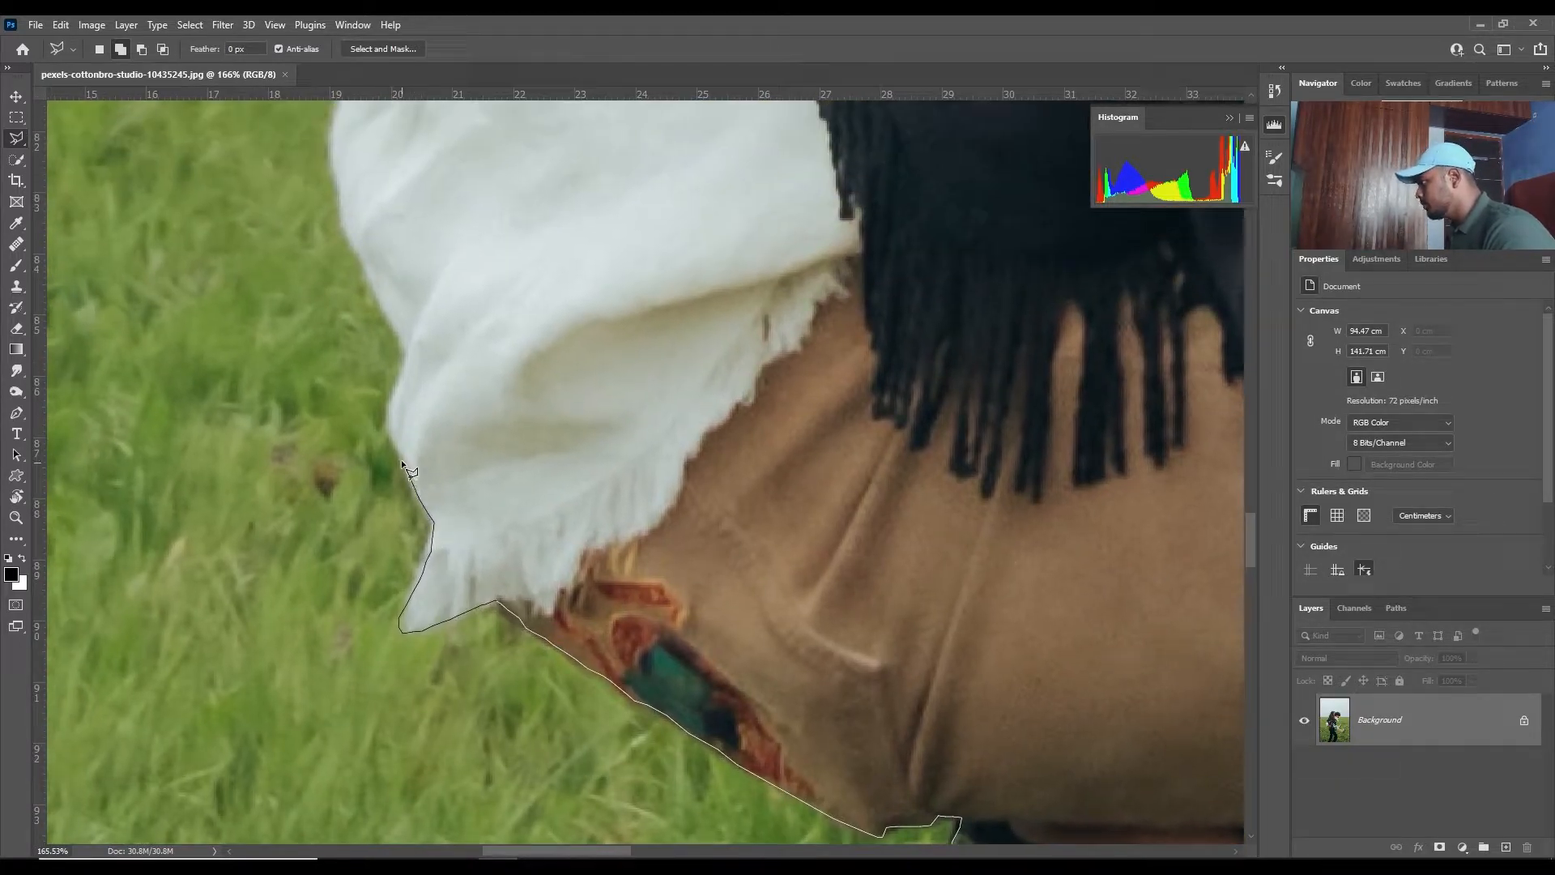
left_click_drag(407, 365, 499, 569)
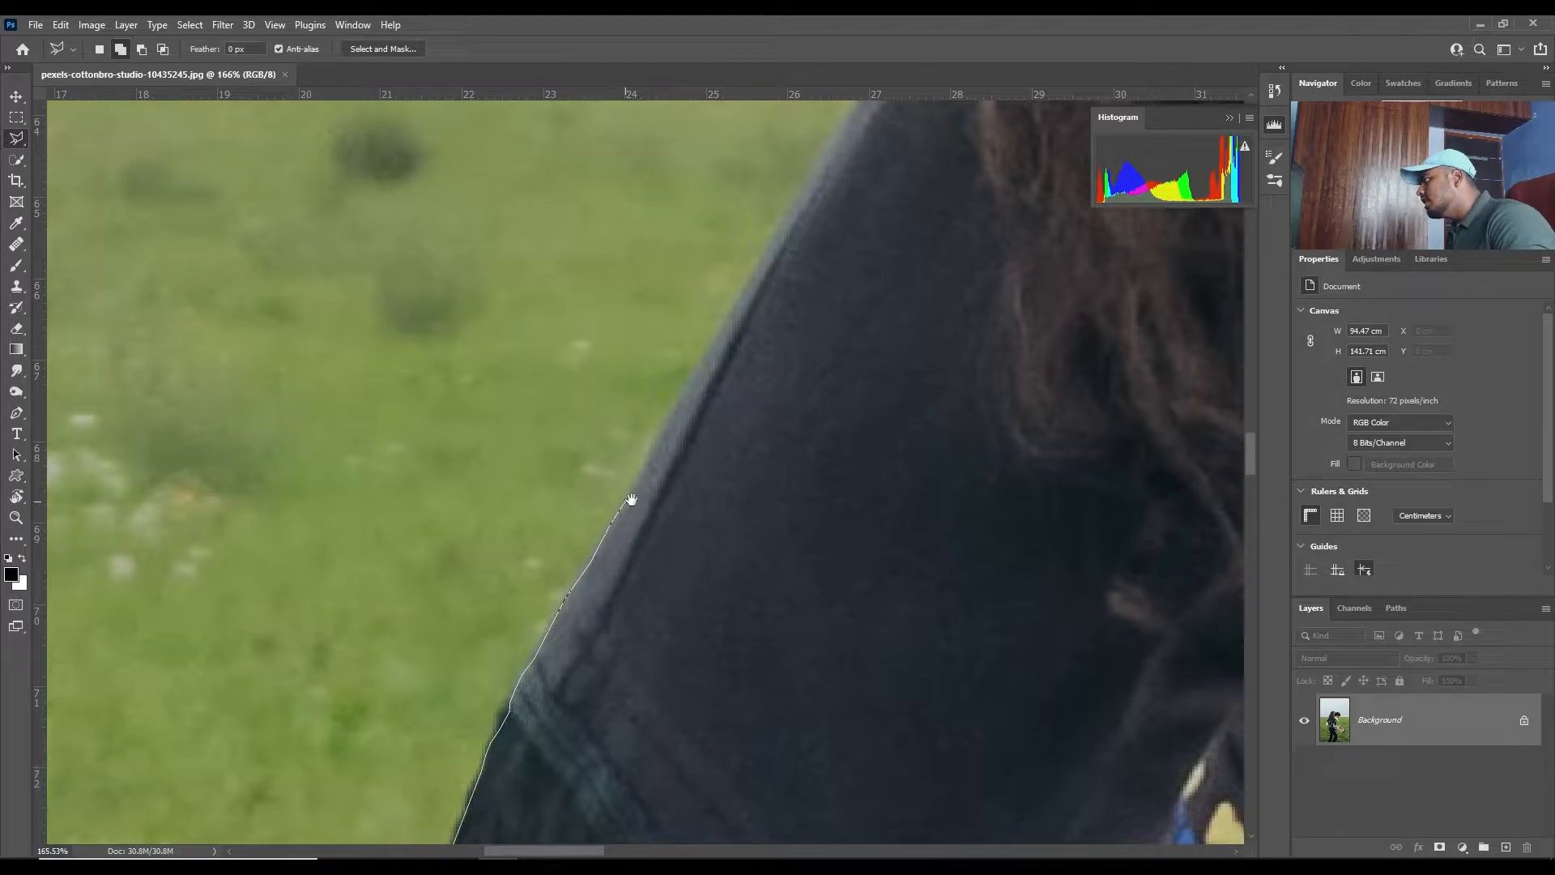
left_click_drag(632, 495, 514, 679)
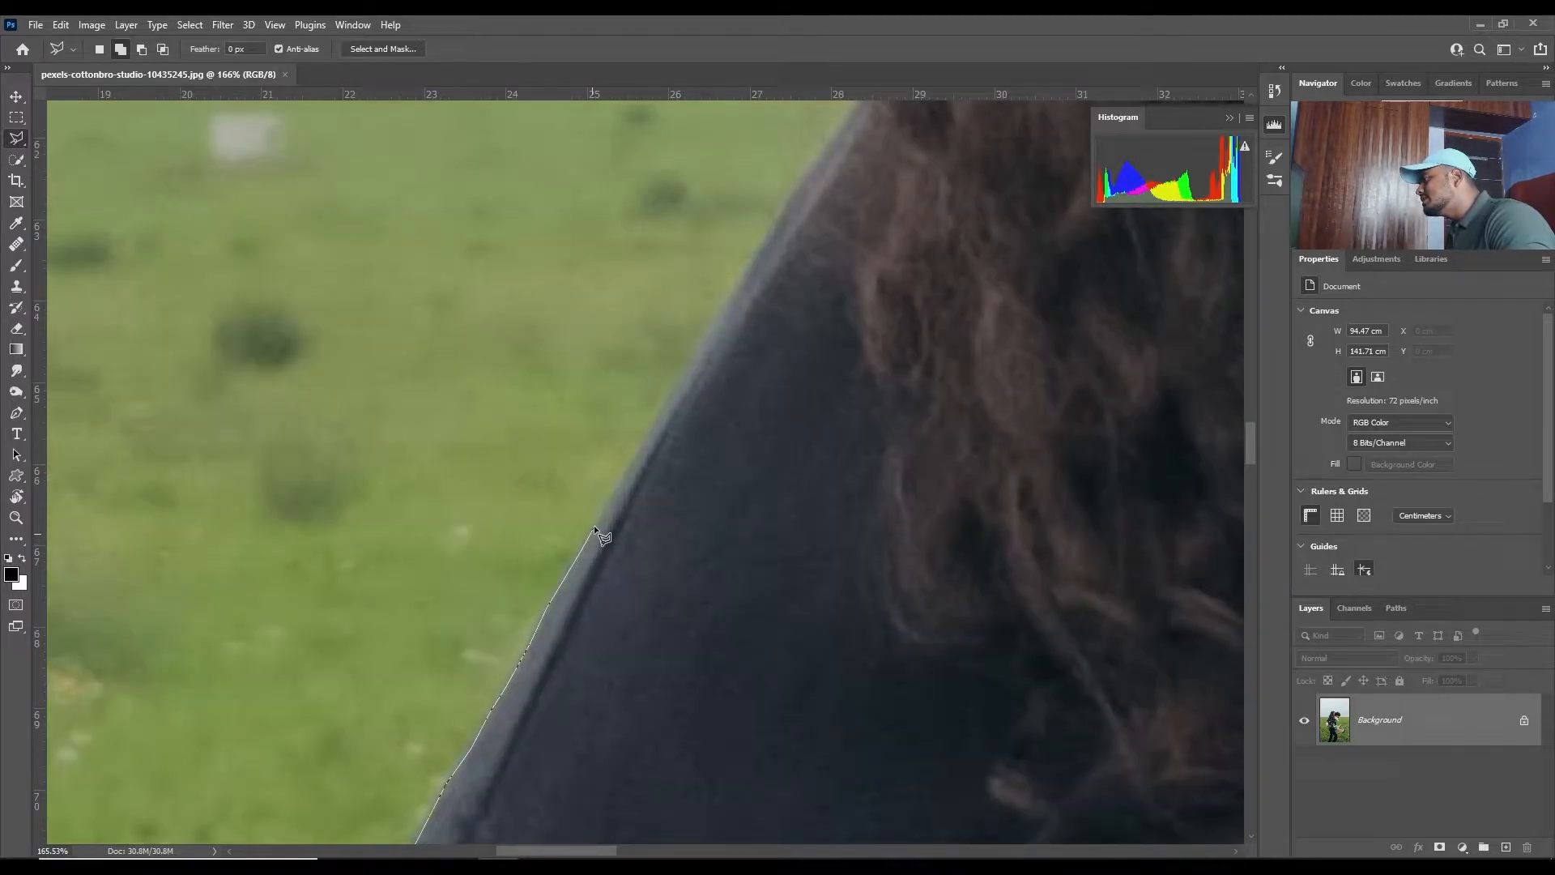
left_click(593, 529)
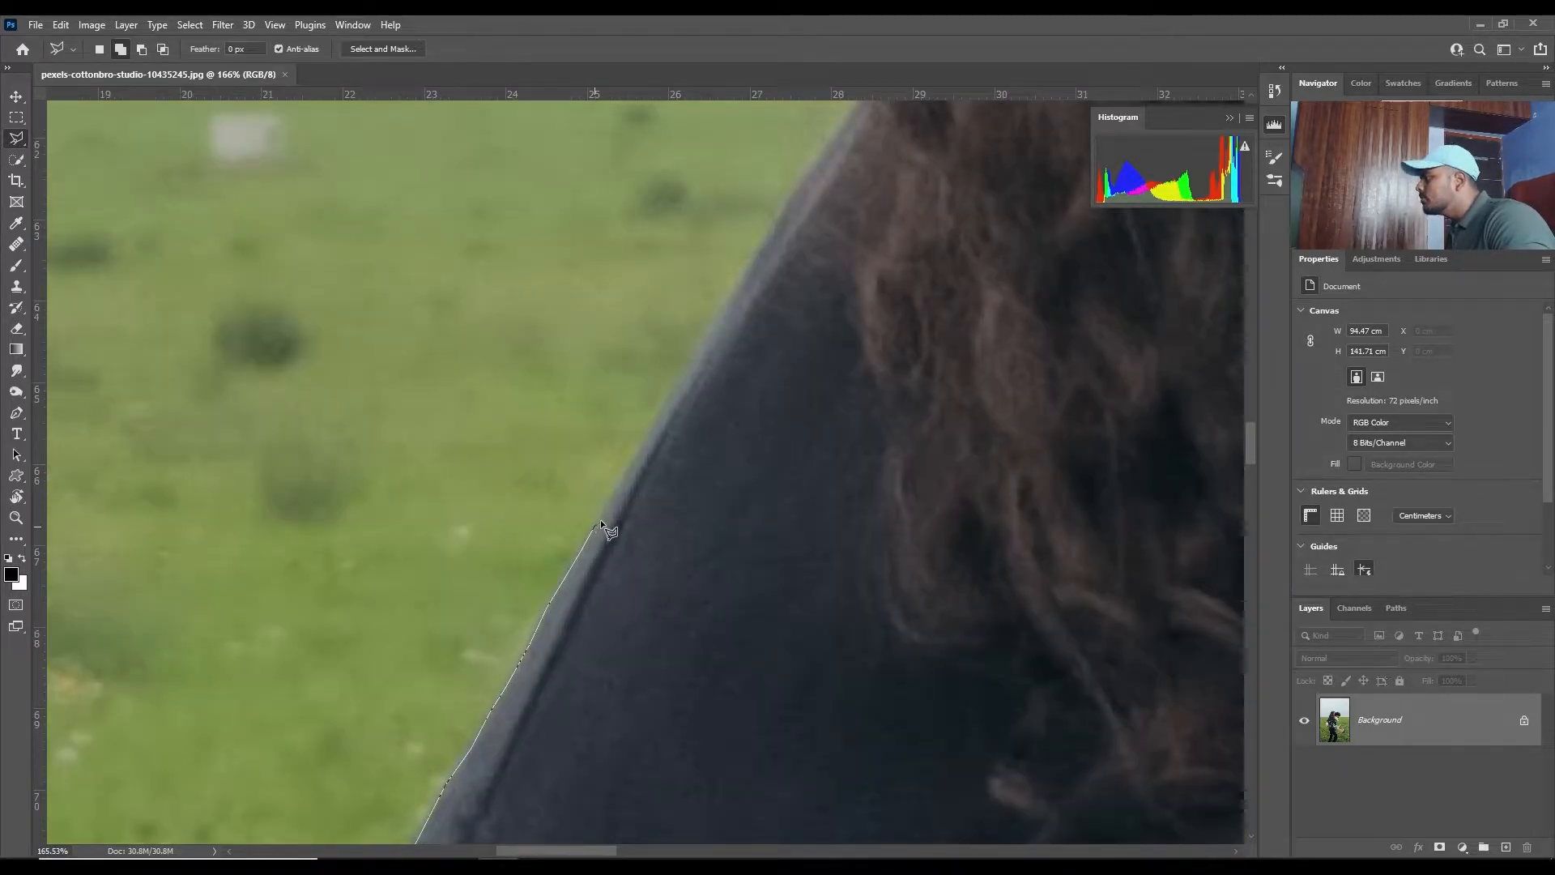
left_click(620, 480)
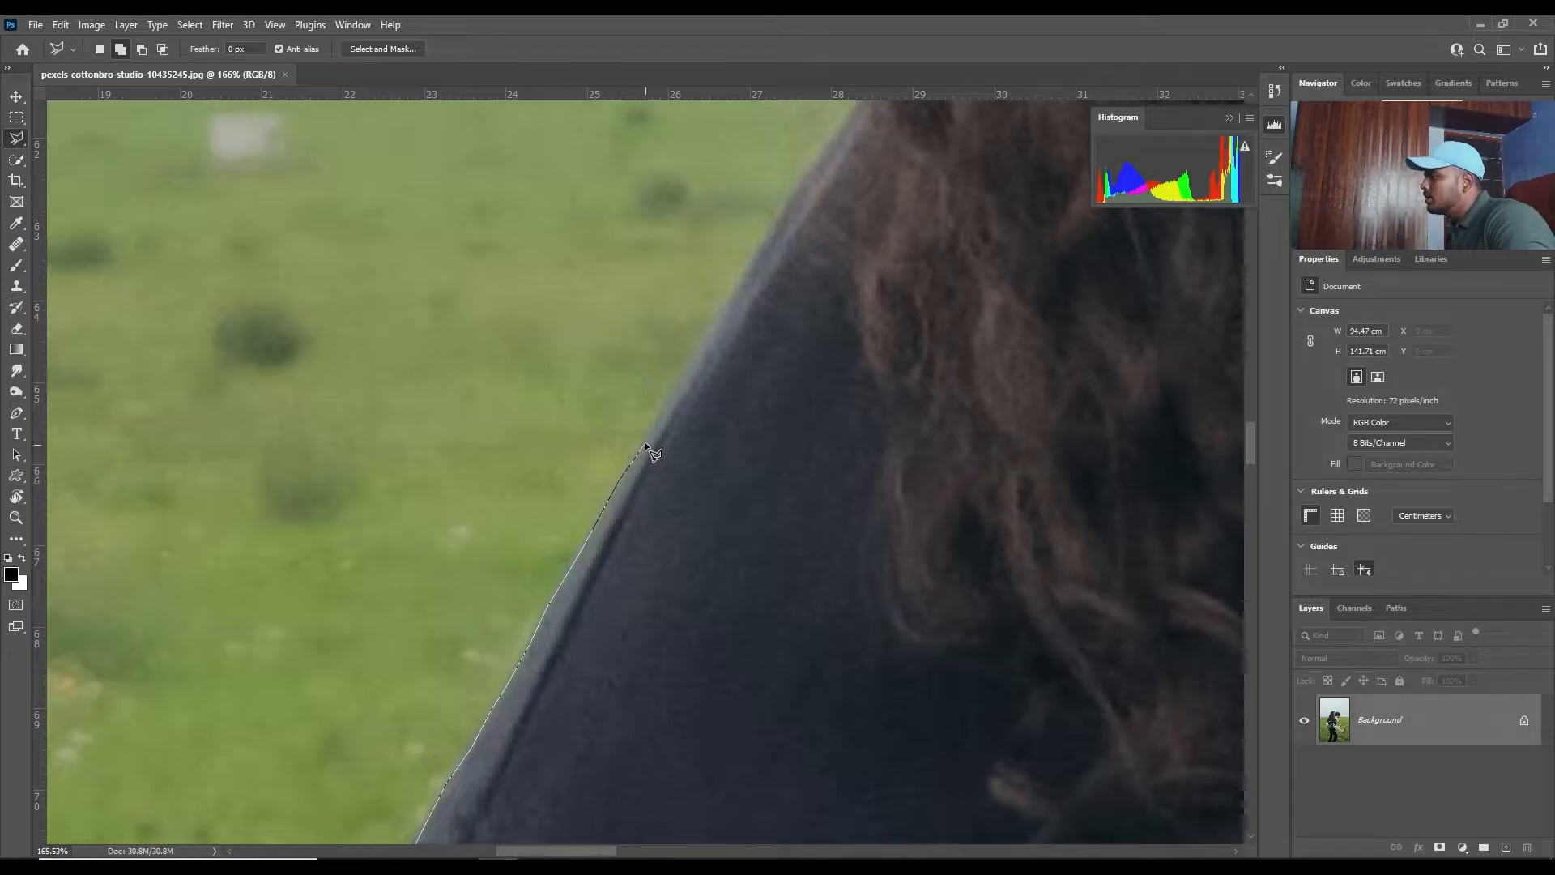
left_click(668, 400)
left_click_drag(704, 382, 645, 527)
left_click(684, 422)
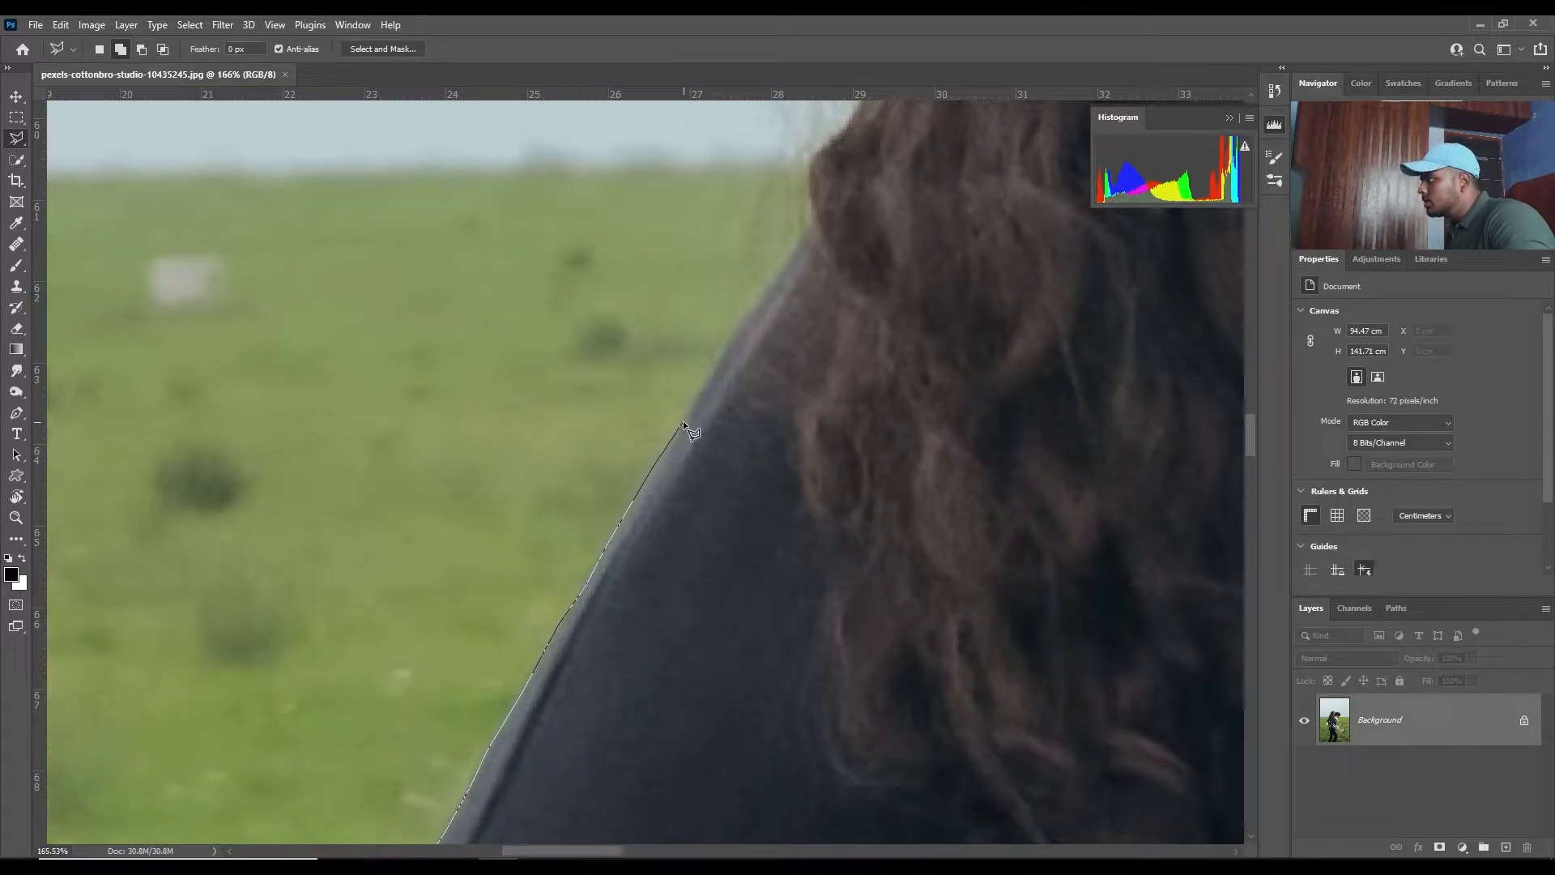
left_click(704, 384)
left_click_drag(752, 313, 690, 566)
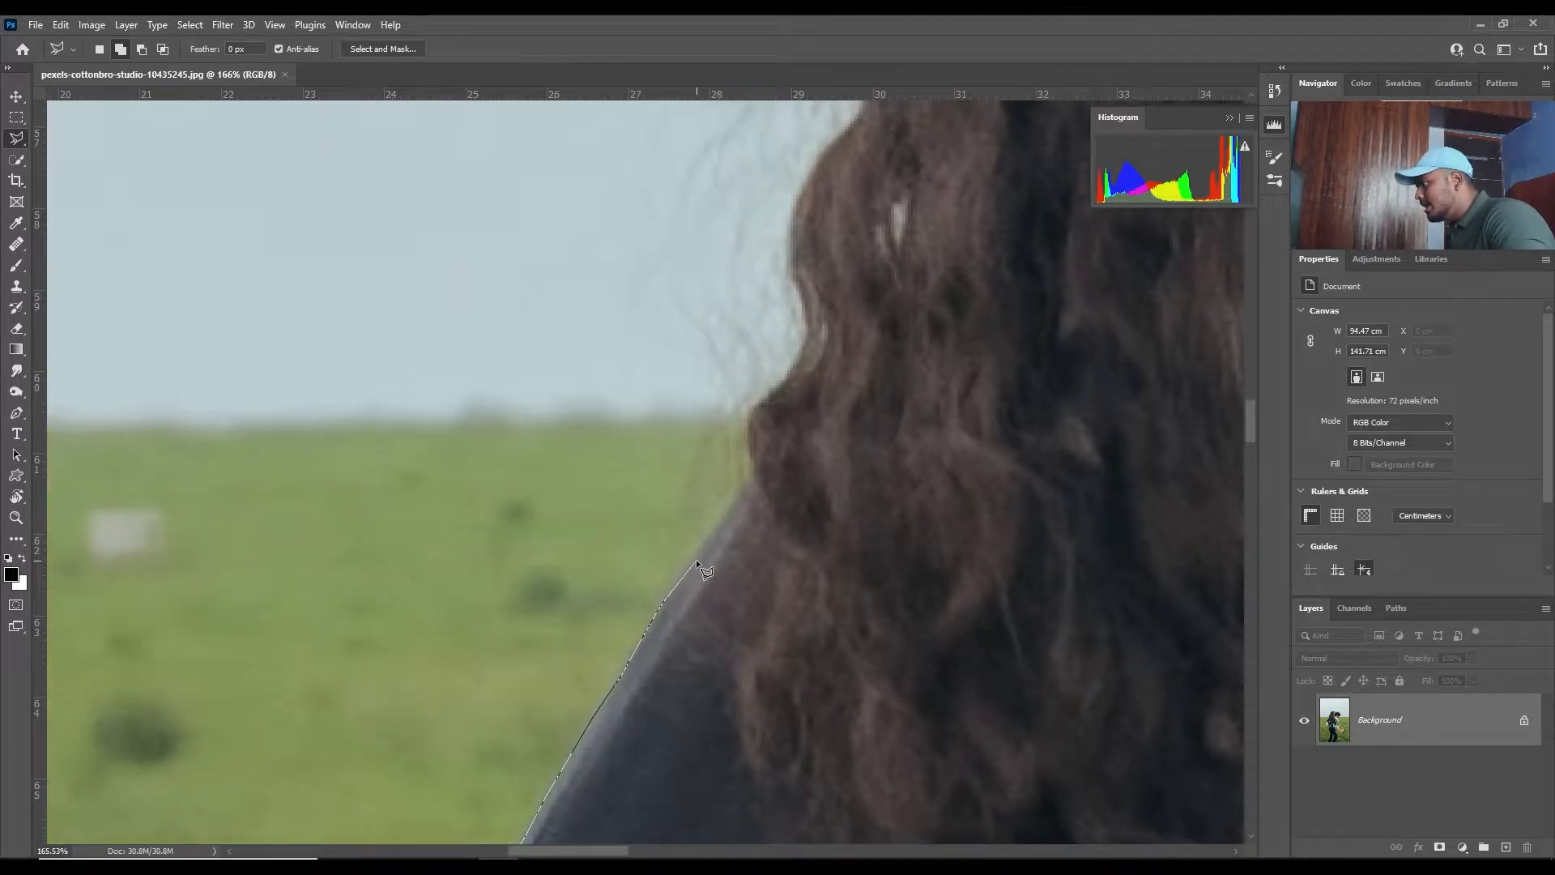
left_click(711, 538)
- Carry the outline loosely around the back of the woman's curly hair, leaving a margin of sky for the flyaway strands
scroll(700, 543, "down", 7)
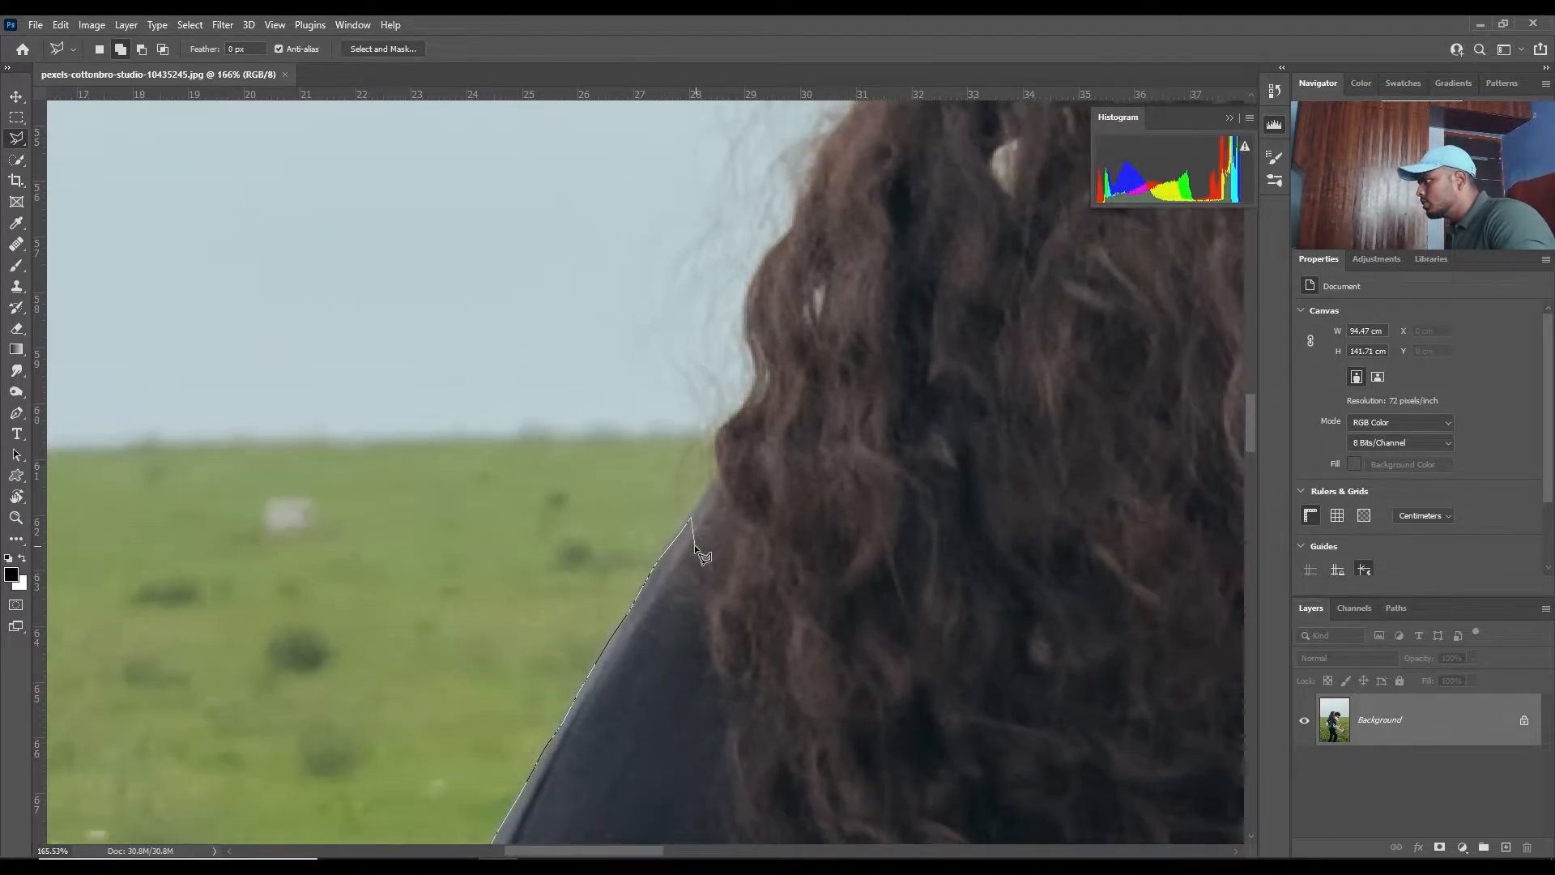
left_click(619, 471)
left_click(529, 689)
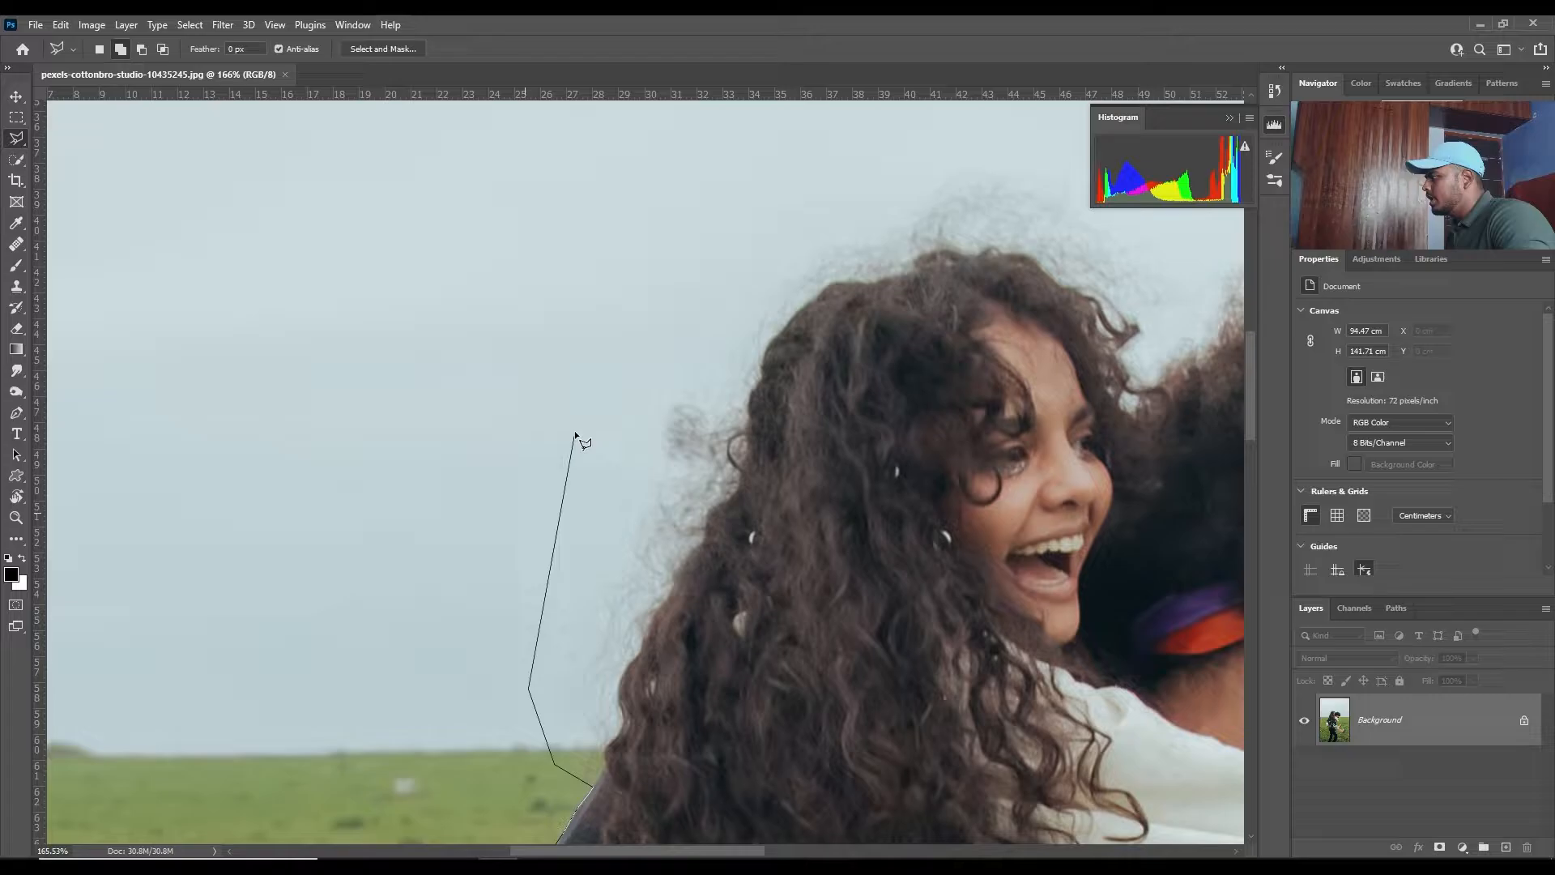
left_click(575, 432)
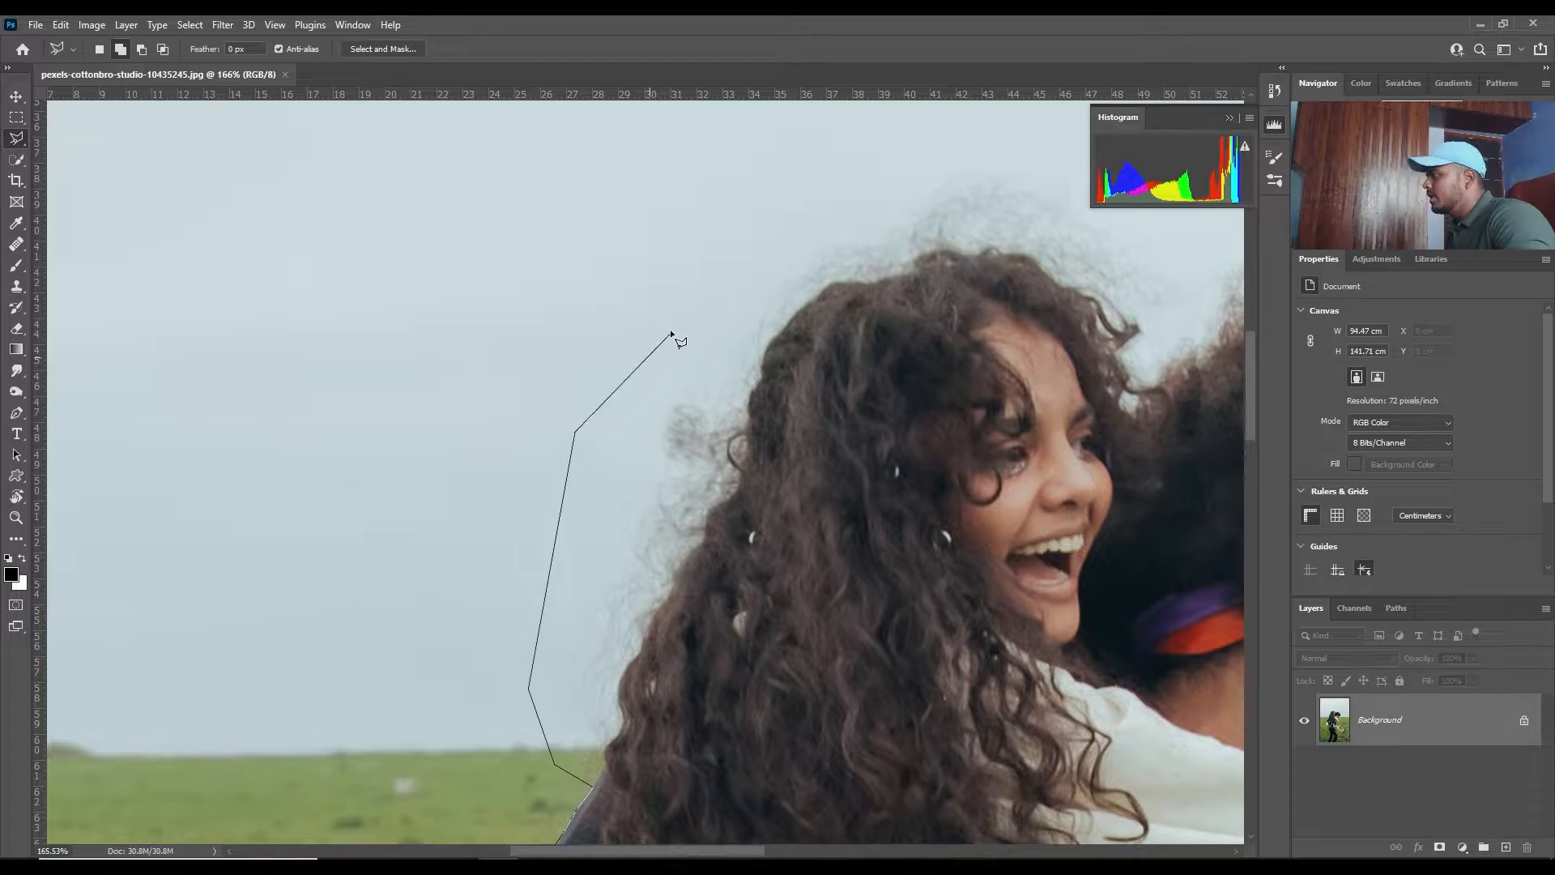
left_click(671, 333)
left_click(745, 150)
- Extend the loose outline over both heads and around the man's afro down to his forehead
left_click_drag(746, 150, 130, 470)
left_click(400, 399)
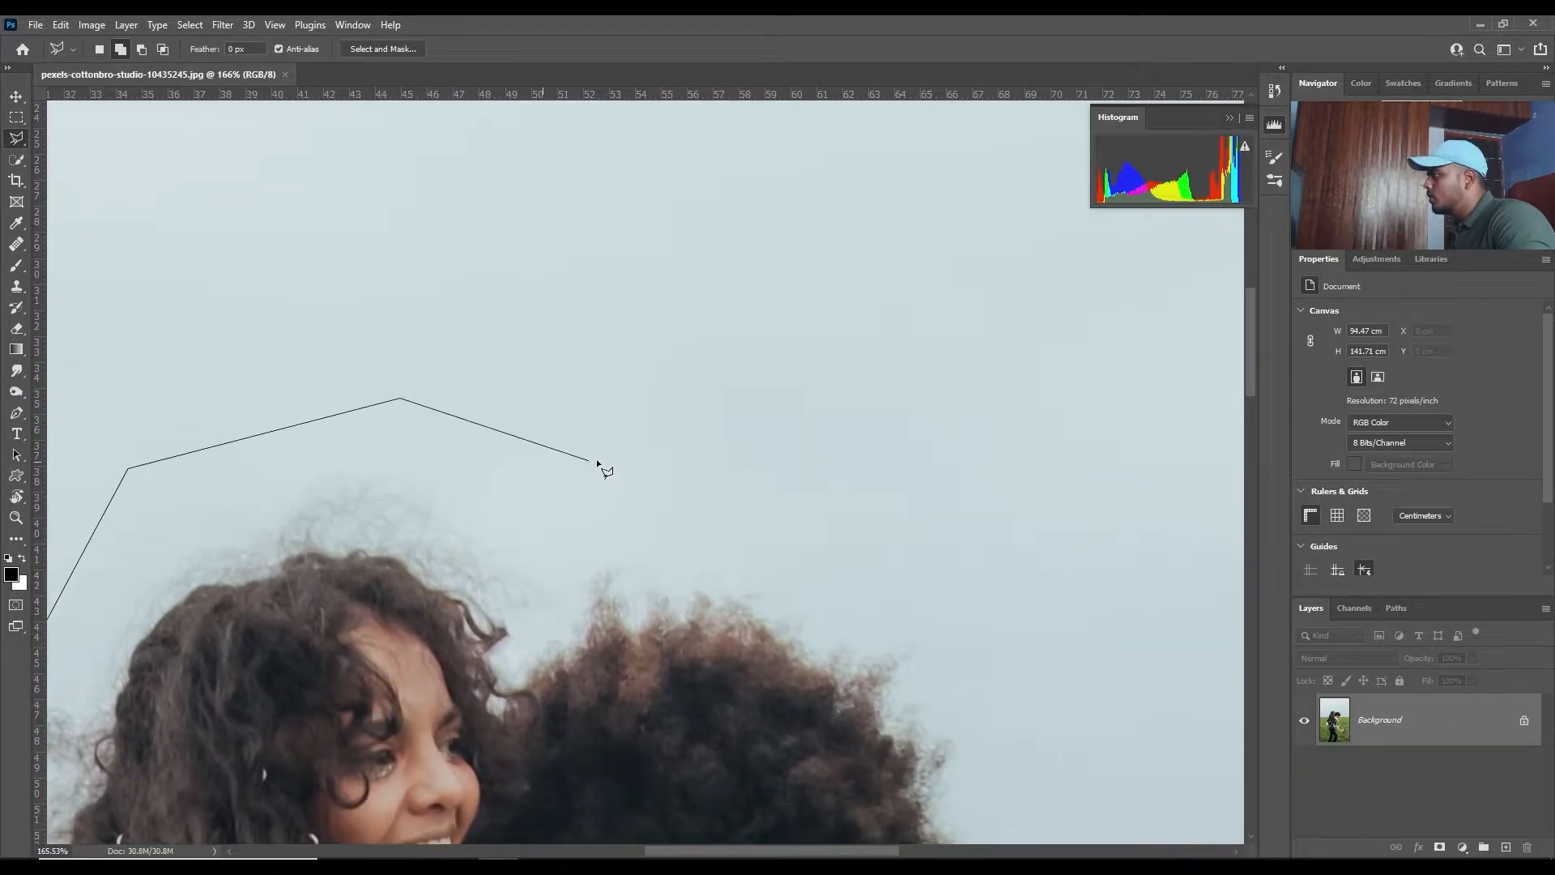
left_click(597, 462)
left_click(853, 562)
left_click_drag(1017, 818, 926, 167)
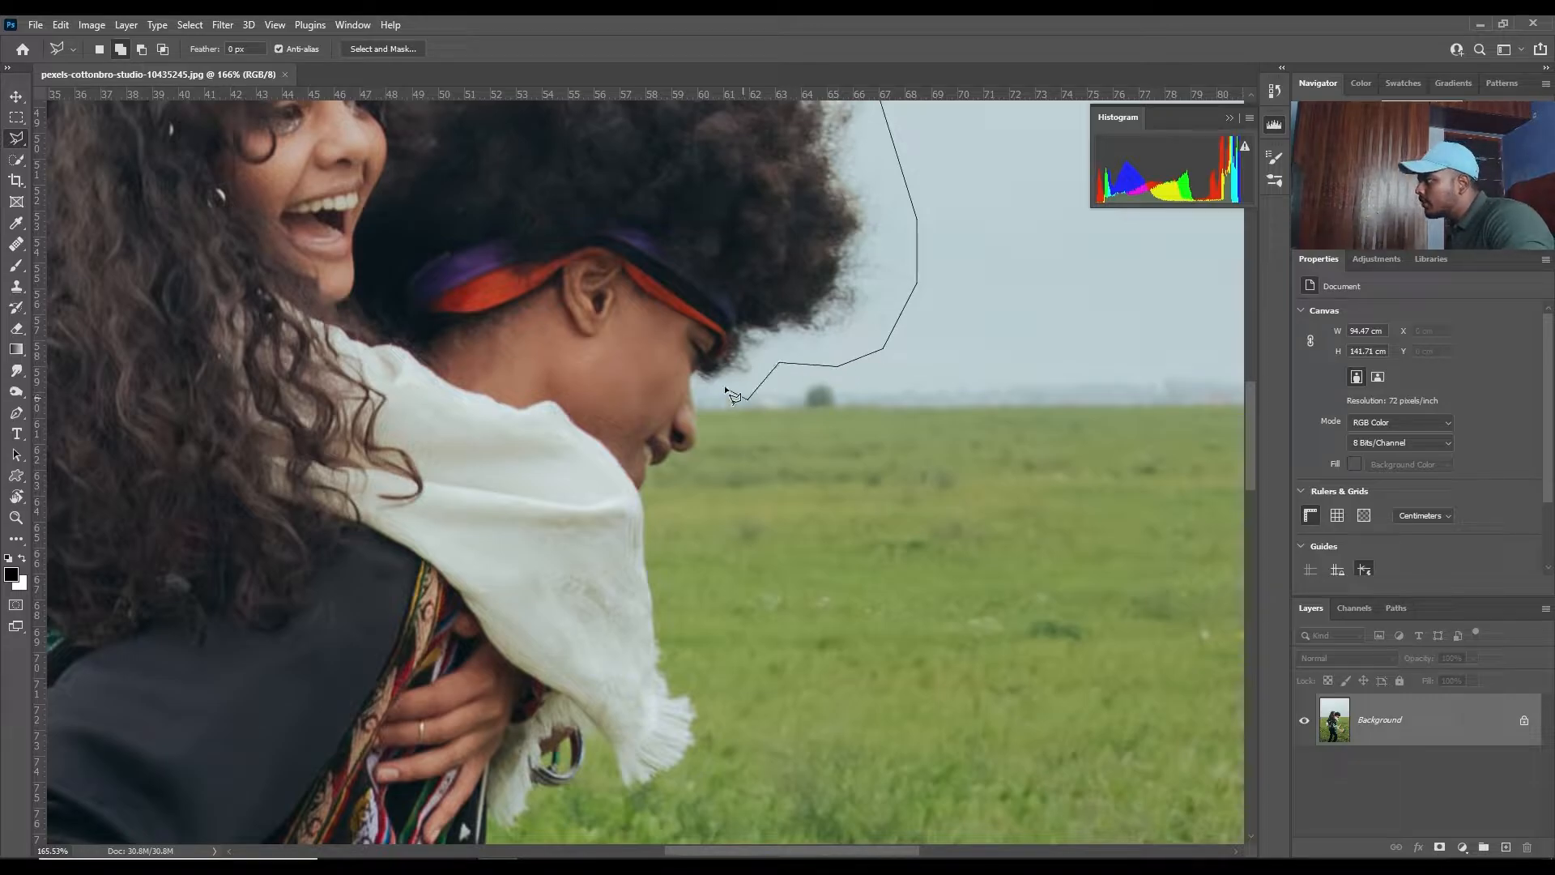
left_click(747, 398)
- Trace closely along the top of the tan trouser leg and around the patterned boot's toe, sole and heel
scroll(729, 381, "up", 4)
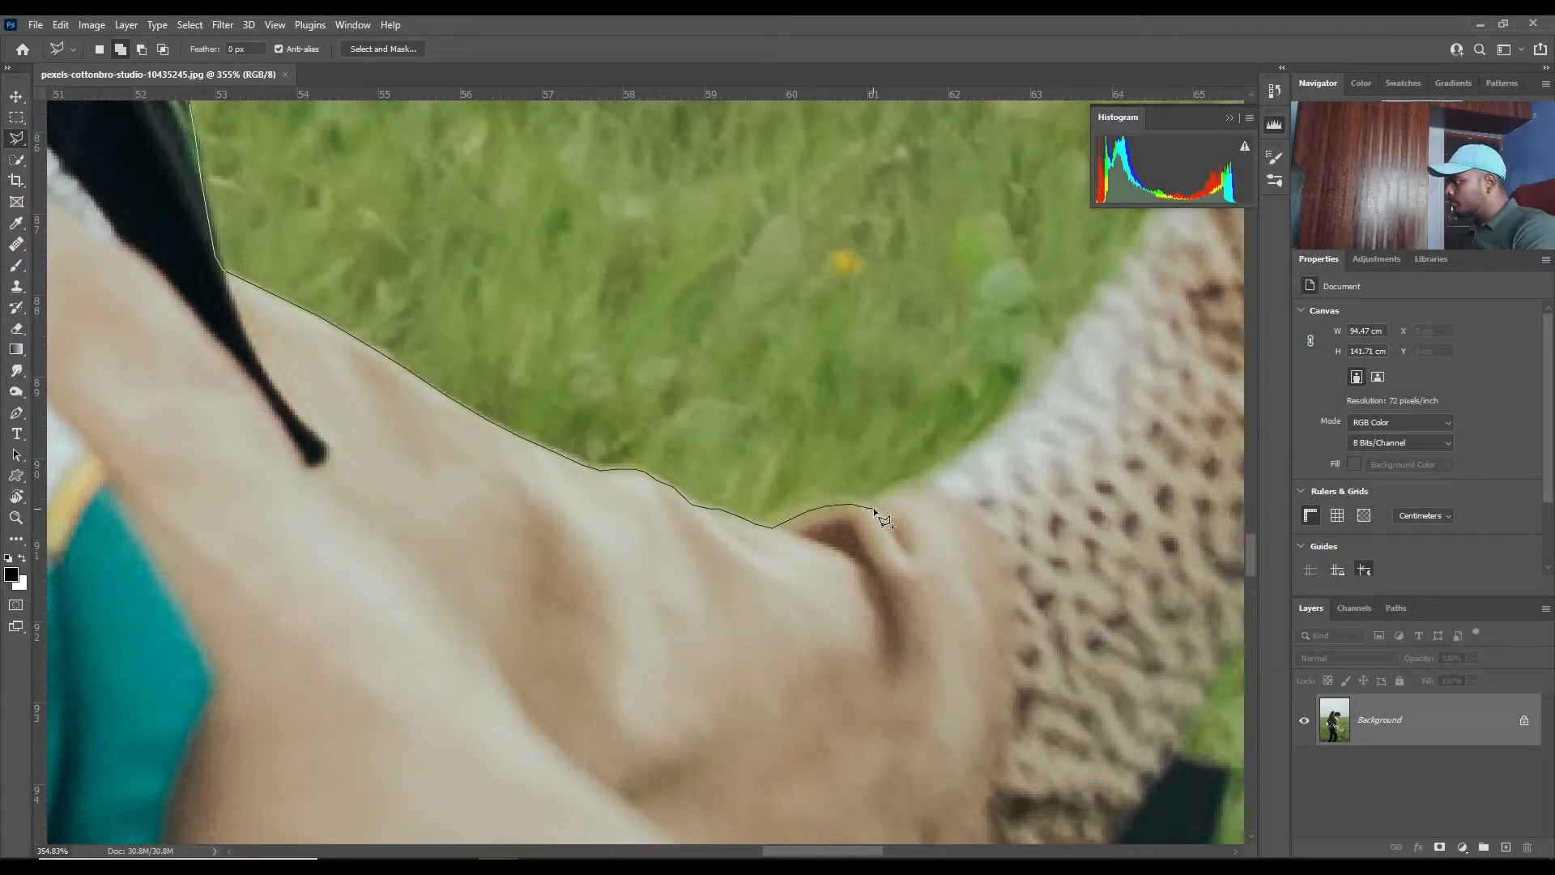
left_click(955, 461)
left_click_drag(1048, 384, 690, 580)
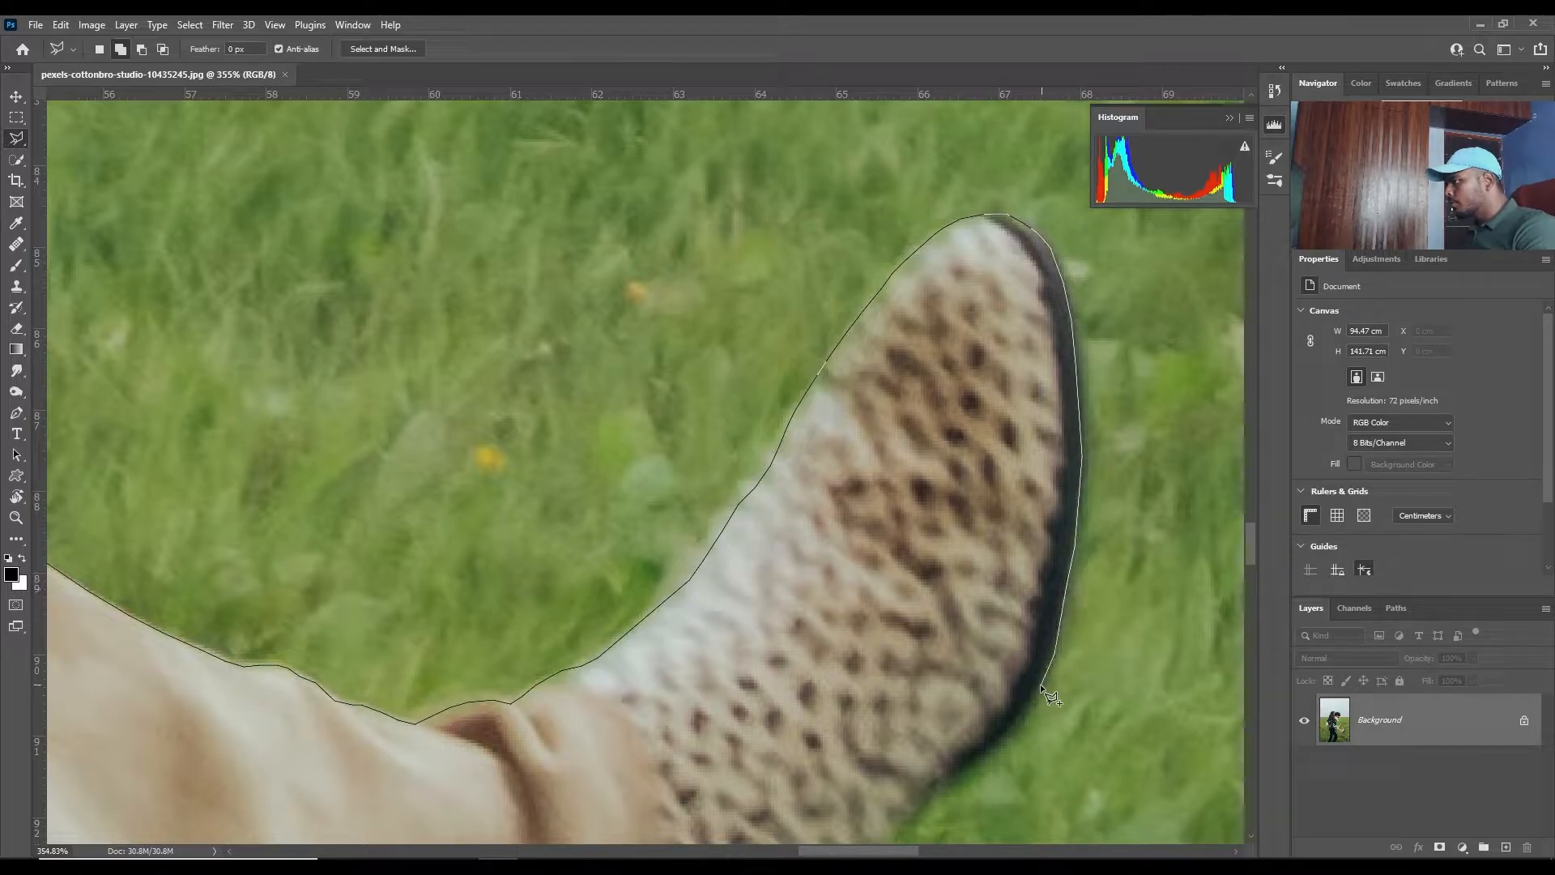
left_click_drag(1040, 684, 1032, 360)
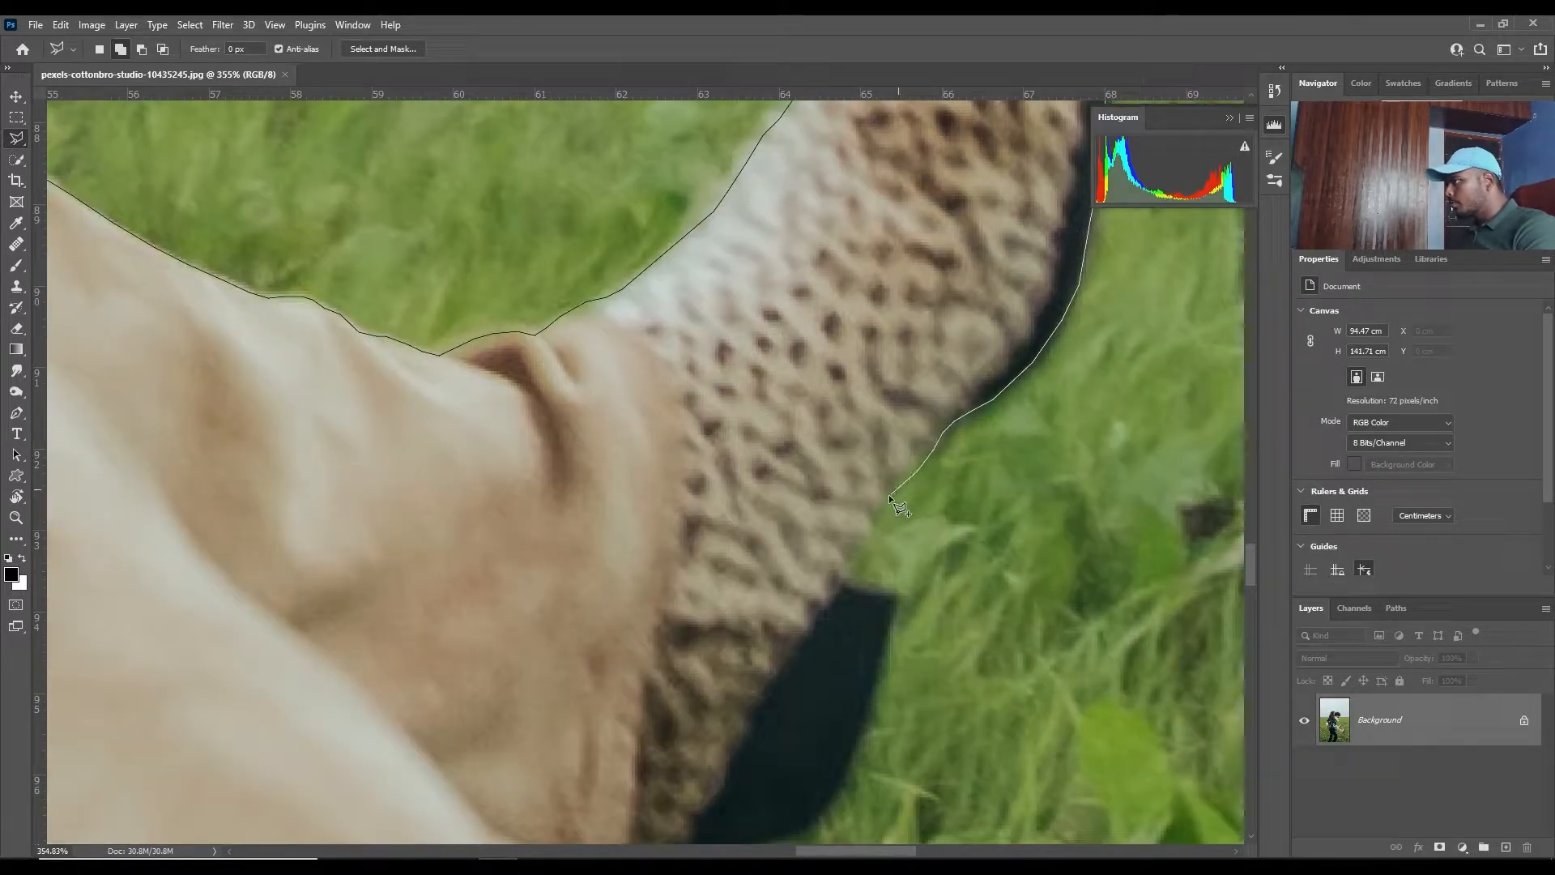
left_click(842, 582)
left_click(895, 595)
left_click(865, 719)
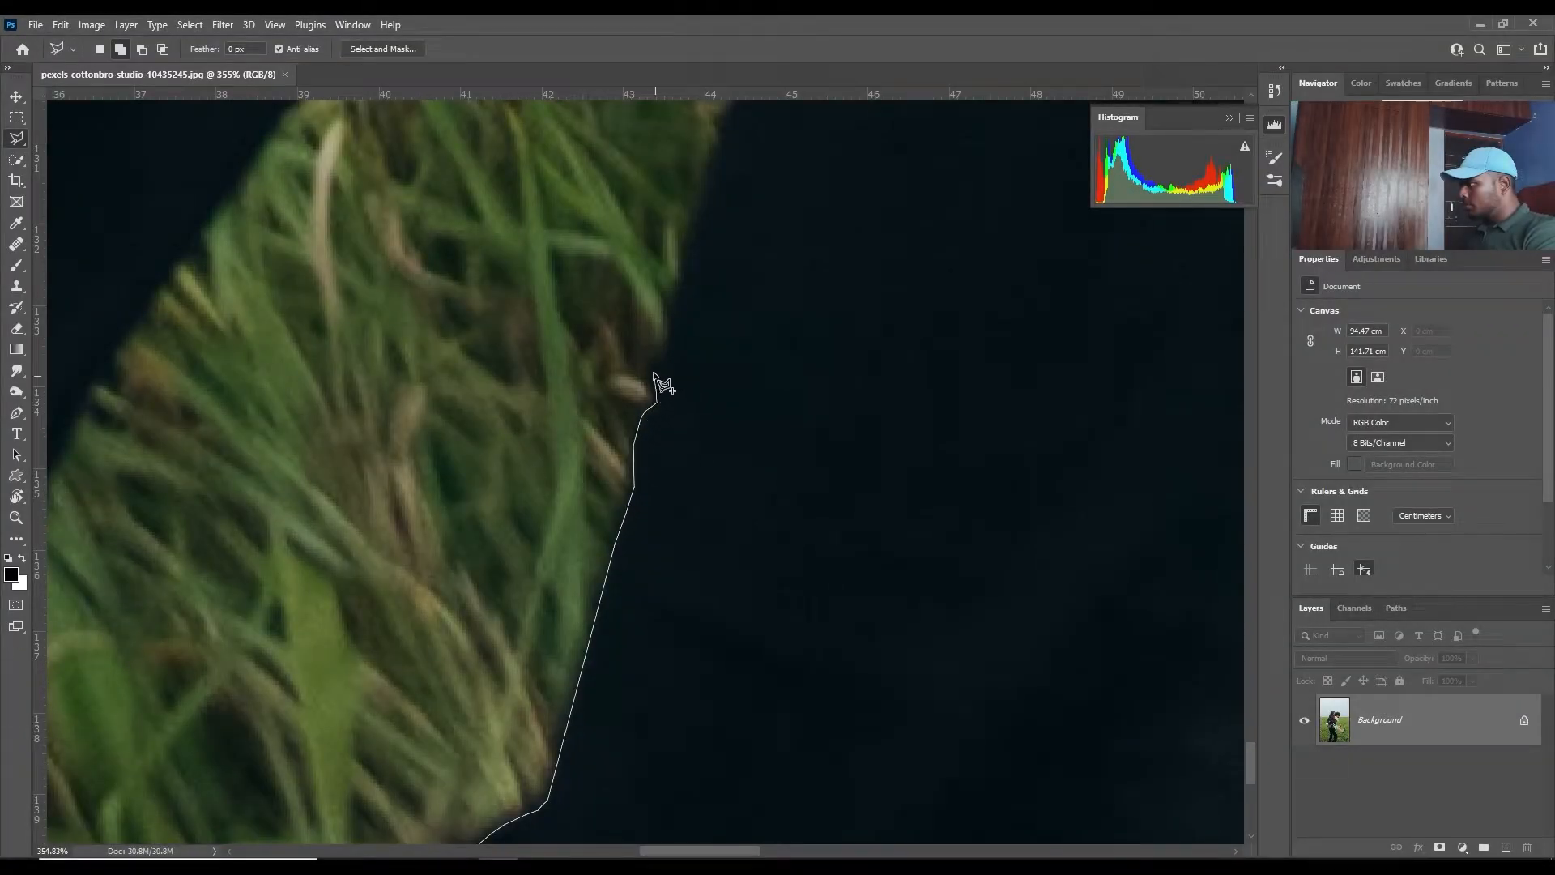
- Trace the lower inner edge of the man's front trouser leg upward along the grass gap between the legs
left_click(653, 361)
left_click_drag(704, 325, 580, 660)
left_click(552, 676)
left_click(555, 644)
left_click(571, 581)
left_click(589, 509)
left_click(610, 446)
- Continue the outline up the front leg's inner shin toward the knee
left_click_drag(674, 366, 528, 696)
left_click(475, 682)
left_click(488, 634)
left_click(504, 532)
left_click(511, 510)
left_click(520, 488)
left_click_drag(595, 368, 562, 531)
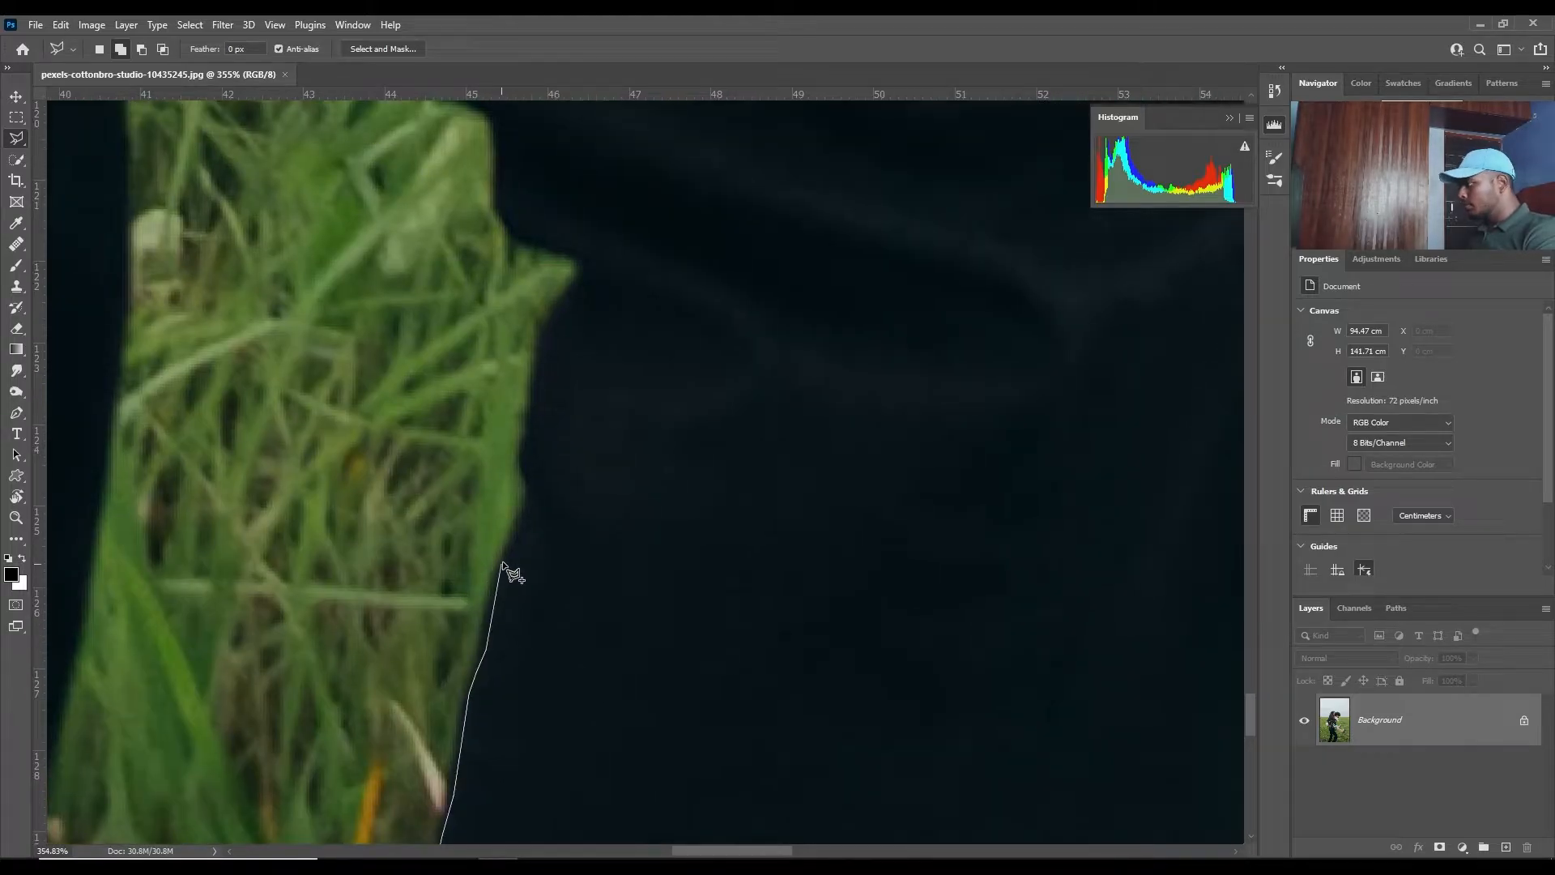
left_click(532, 498)
left_click(527, 443)
- Trace around the protruding grass tip at the front leg's knee and onto the underside of the thigh
left_click_drag(542, 361, 480, 576)
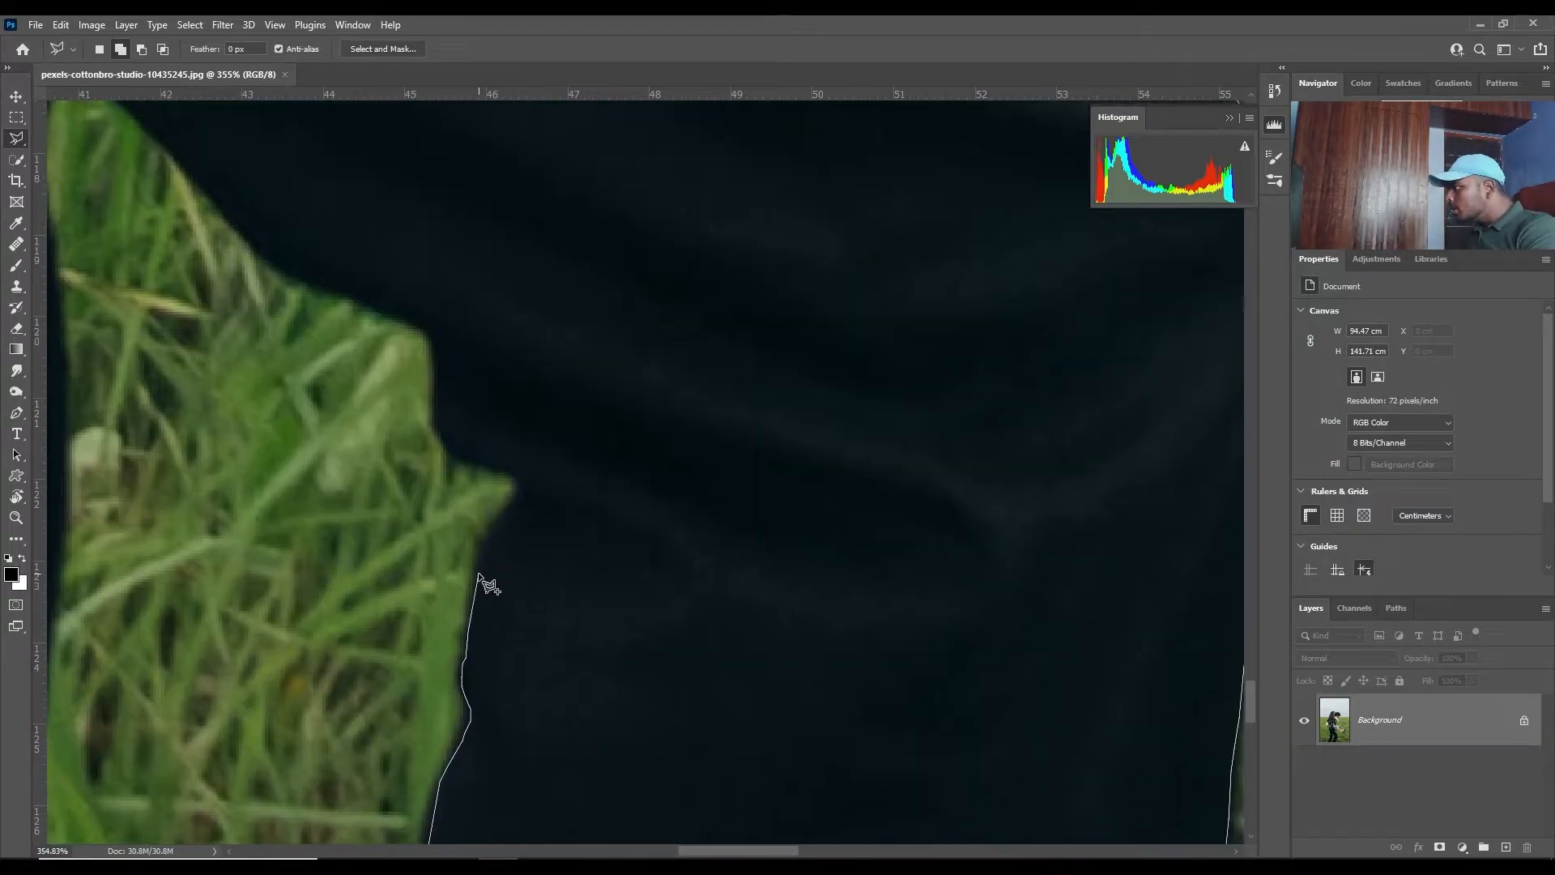
left_click(519, 486)
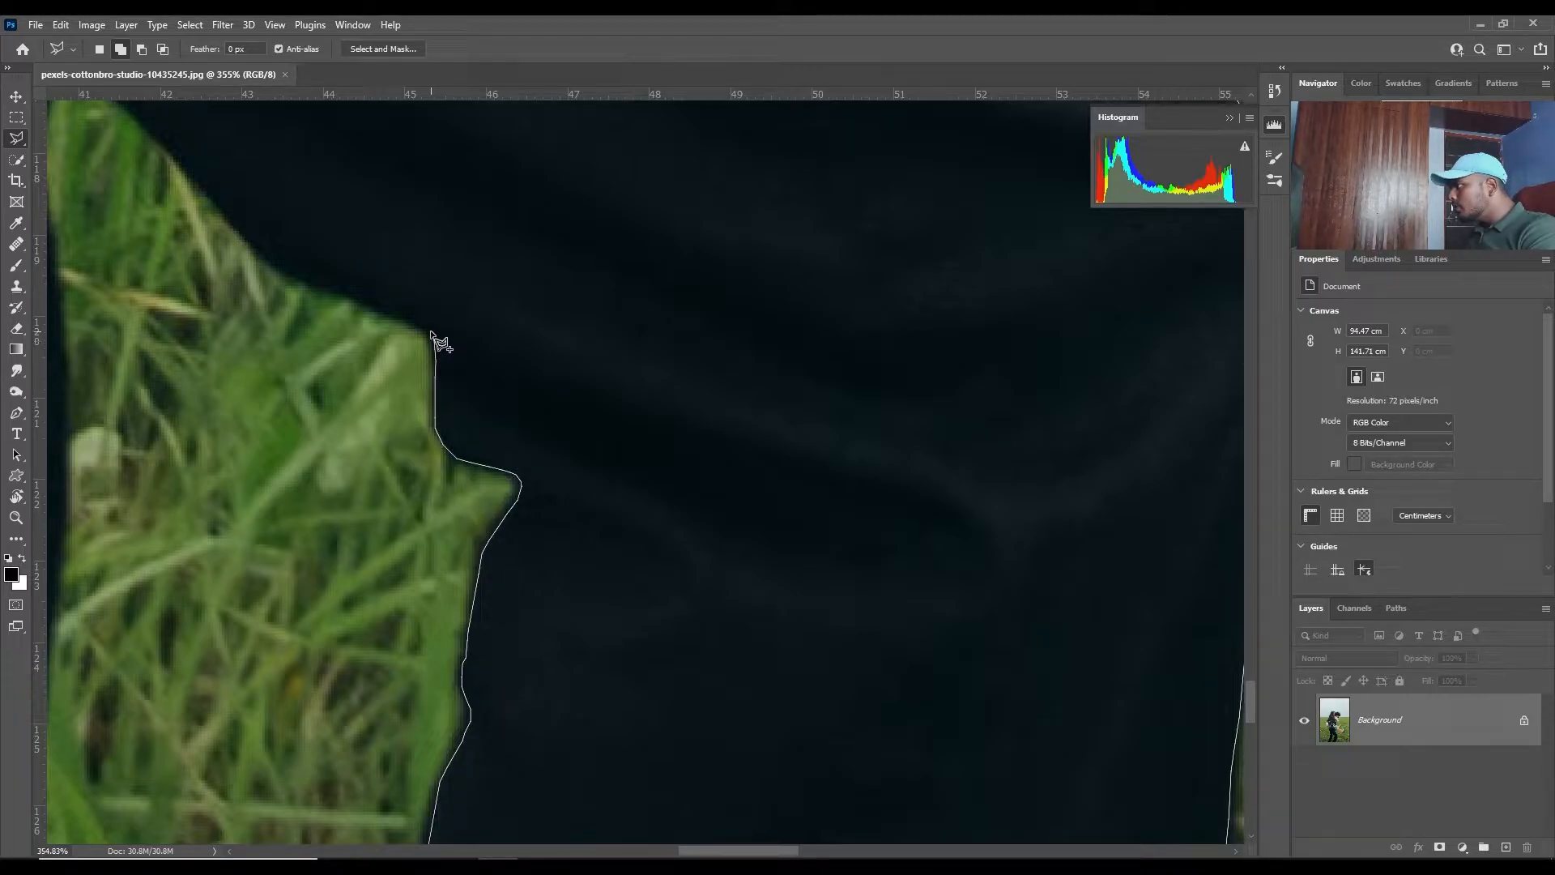
left_click(404, 313)
left_click(378, 306)
left_click(332, 288)
left_click(297, 281)
left_click(278, 269)
- Follow the inner thigh to the peak of the grass gap and turn the outline down onto the rear leg
left_click_drag(257, 252, 817, 613)
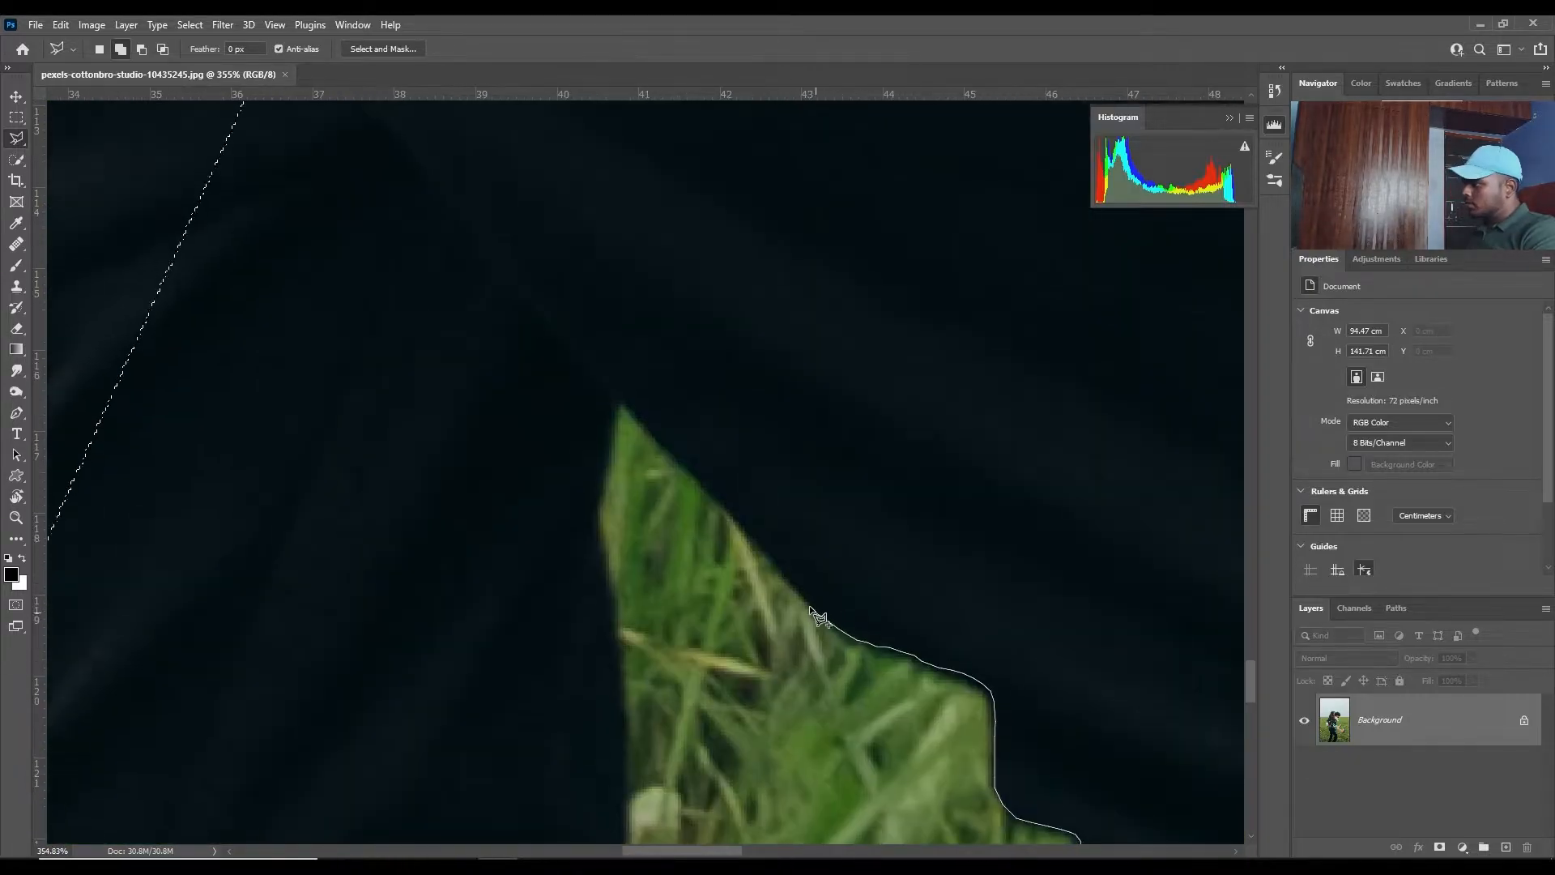
left_click(779, 570)
left_click(752, 532)
left_click(621, 405)
left_click(598, 521)
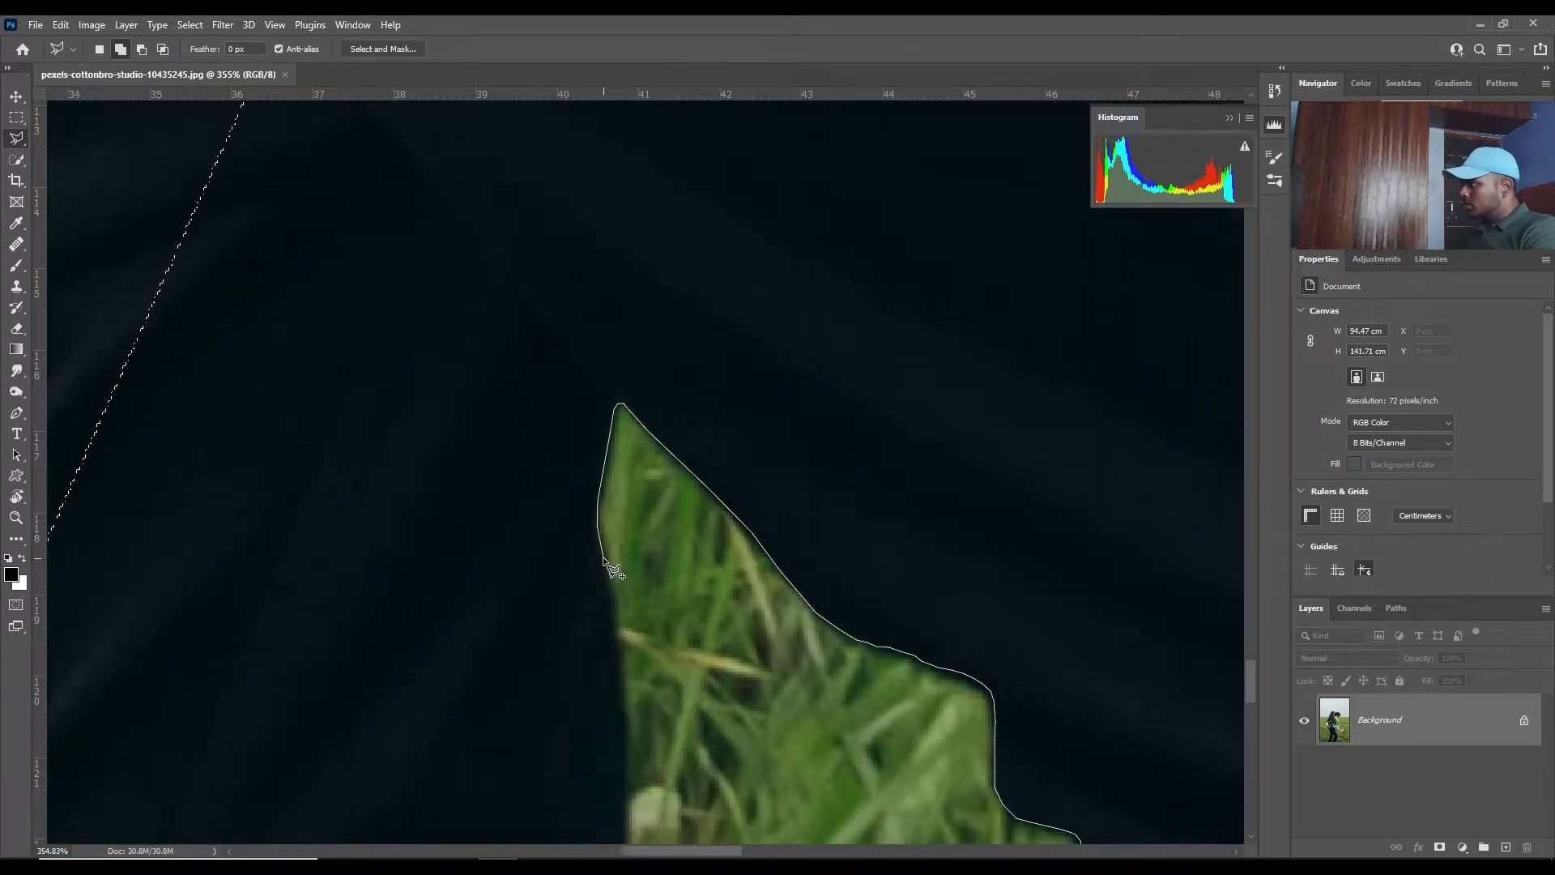
left_click(616, 612)
- Trace down the inner thigh edge of the man's rear leg beside the grass gap
scroll(628, 689, "down", 3)
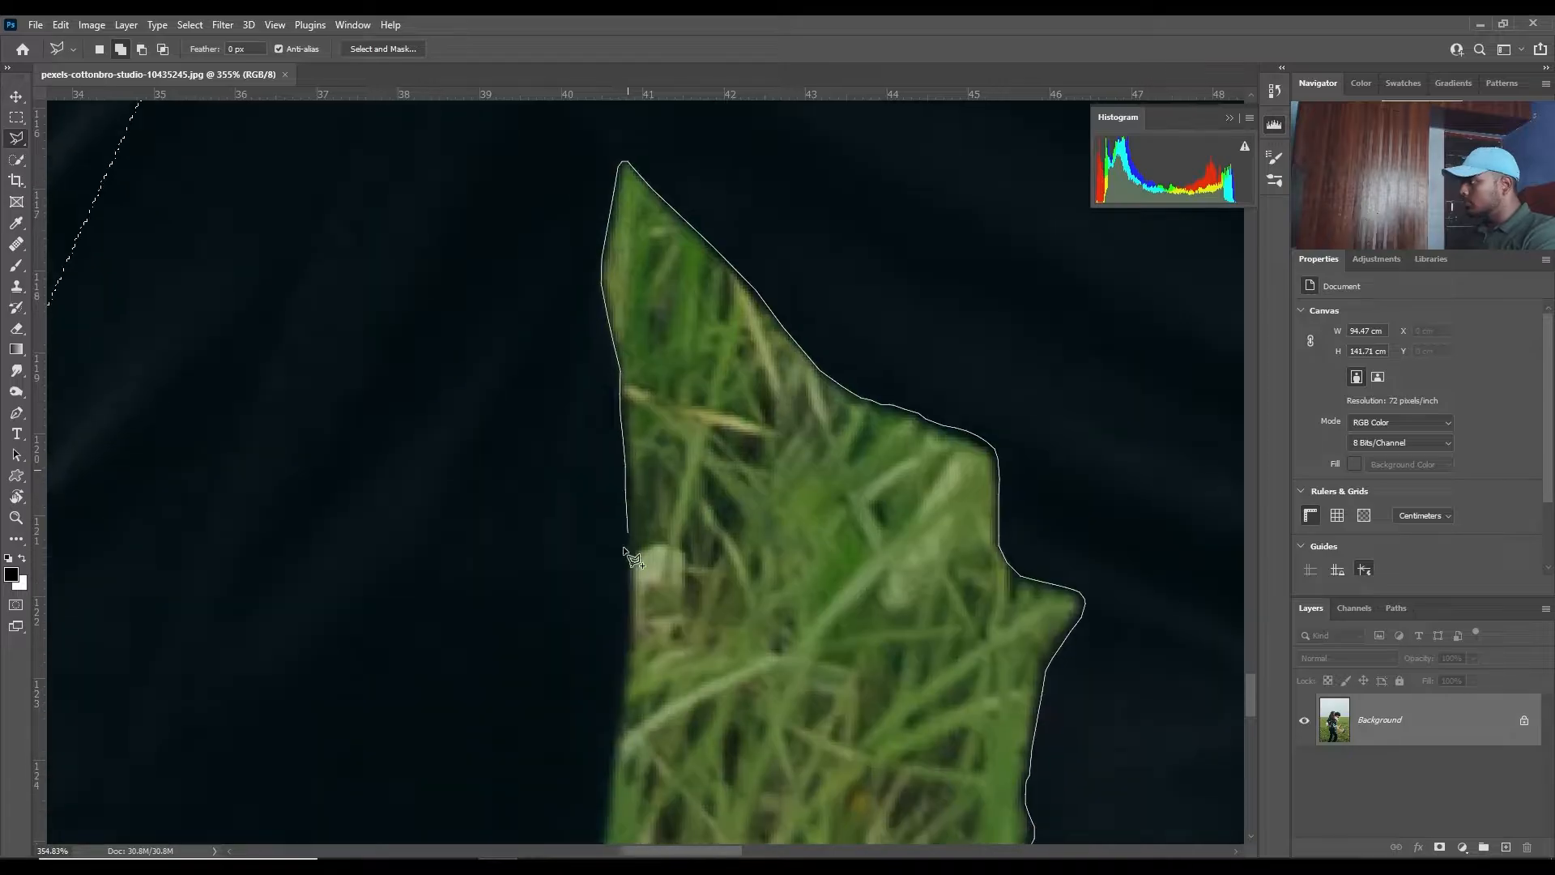
left_click(625, 648)
left_click(620, 723)
left_click_drag(620, 725, 692, 464)
left_click(670, 609)
left_click(660, 675)
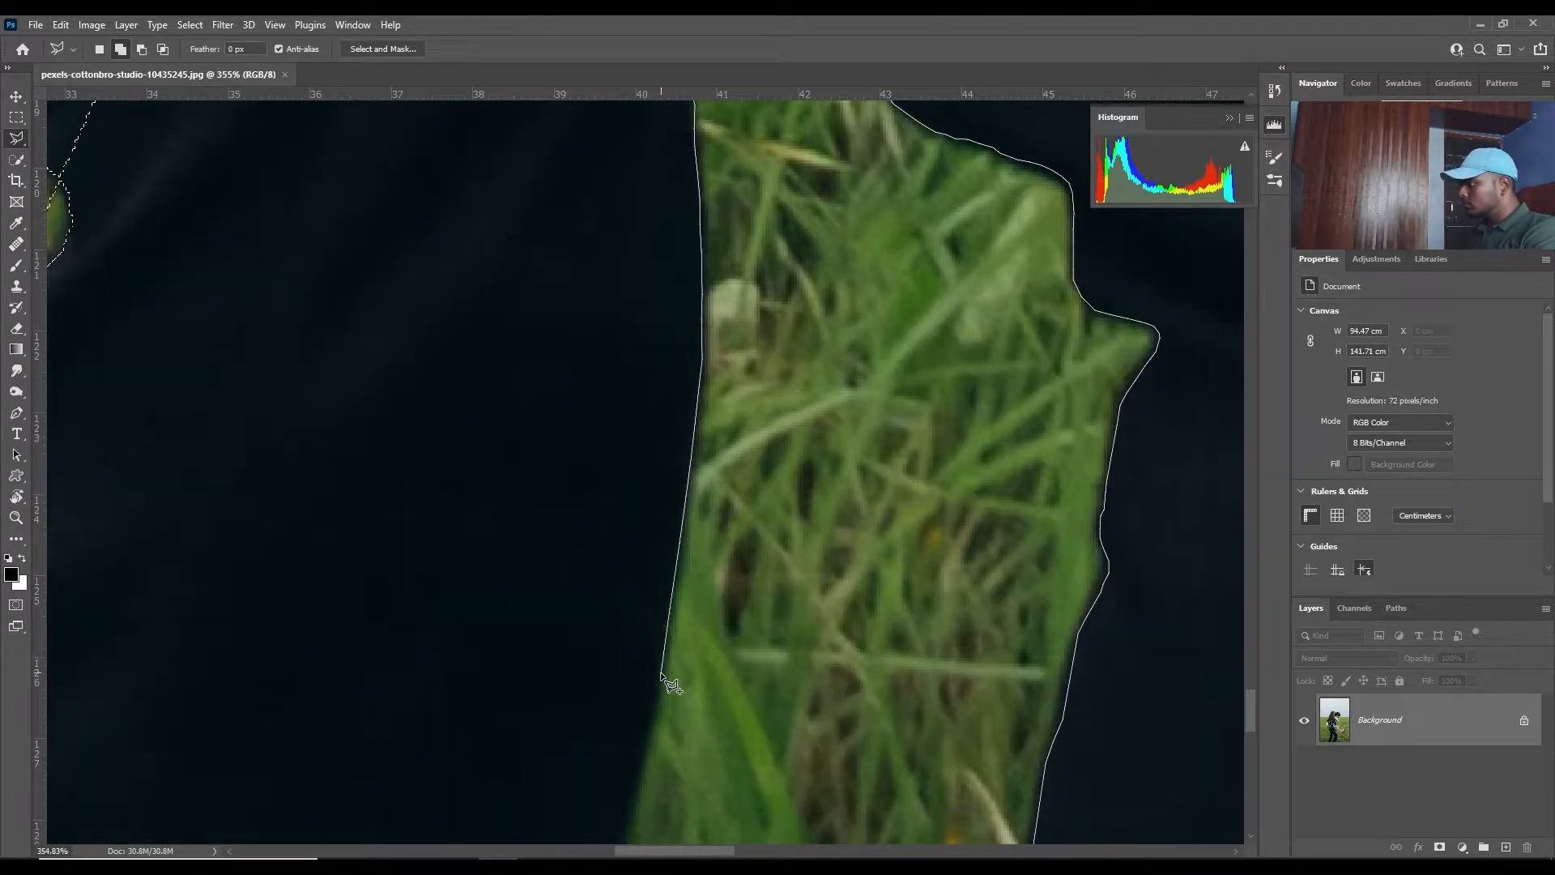
left_click(650, 729)
- Continue the outline down the rear leg's inner edge past the knee and along the upper calf
left_click_drag(649, 731, 760, 384)
left_click(723, 533)
left_click(699, 590)
left_click(686, 630)
left_click_drag(685, 632, 804, 259)
left_click(759, 331)
left_click(737, 362)
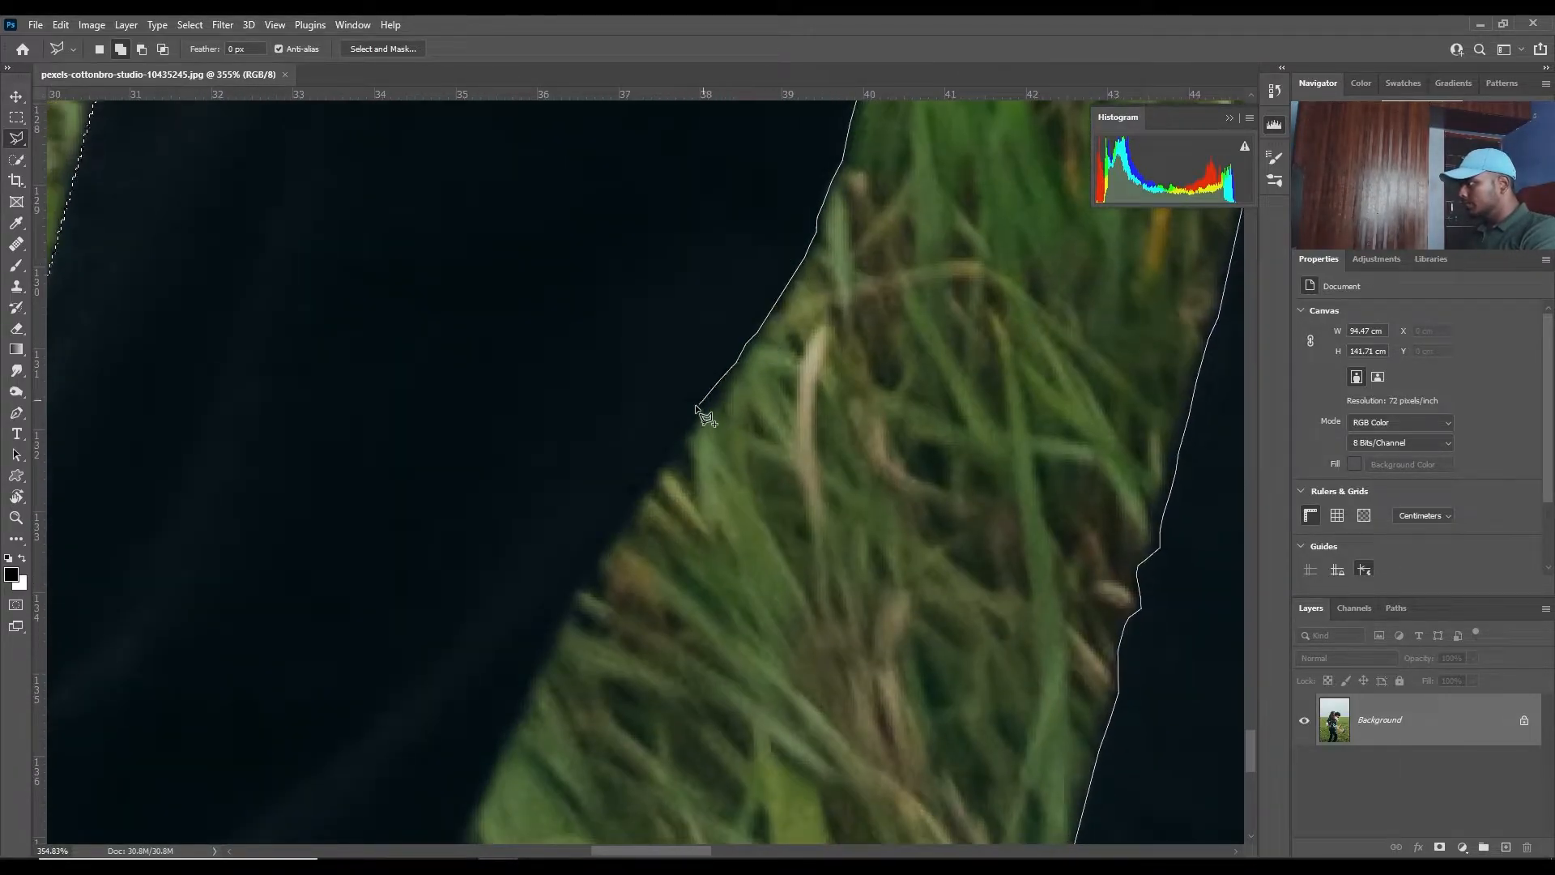
left_click(690, 414)
left_click(643, 484)
left_click(604, 538)
left_click(583, 567)
- Trace the rear leg's inner edge from the lower calf past the ankle to the photo's lower edge
left_click_drag(572, 592, 652, 336)
left_click(622, 395)
left_click(603, 448)
left_click(578, 490)
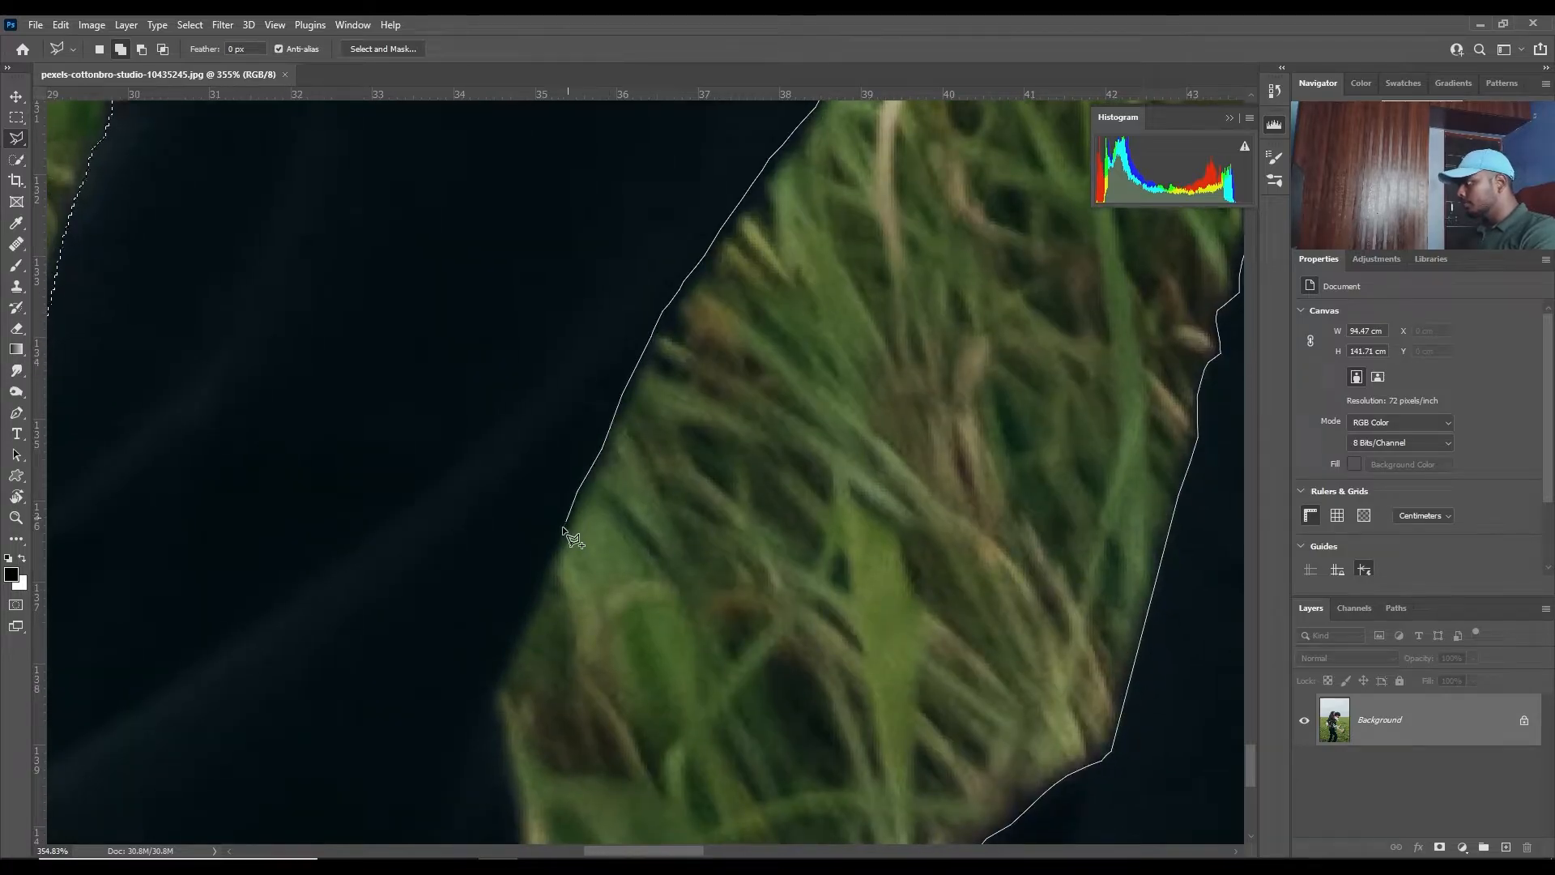
left_click(551, 553)
left_click(538, 568)
left_click(517, 629)
left_click(494, 703)
left_click_drag(507, 773, 569, 508)
left_click(580, 559)
left_click(575, 640)
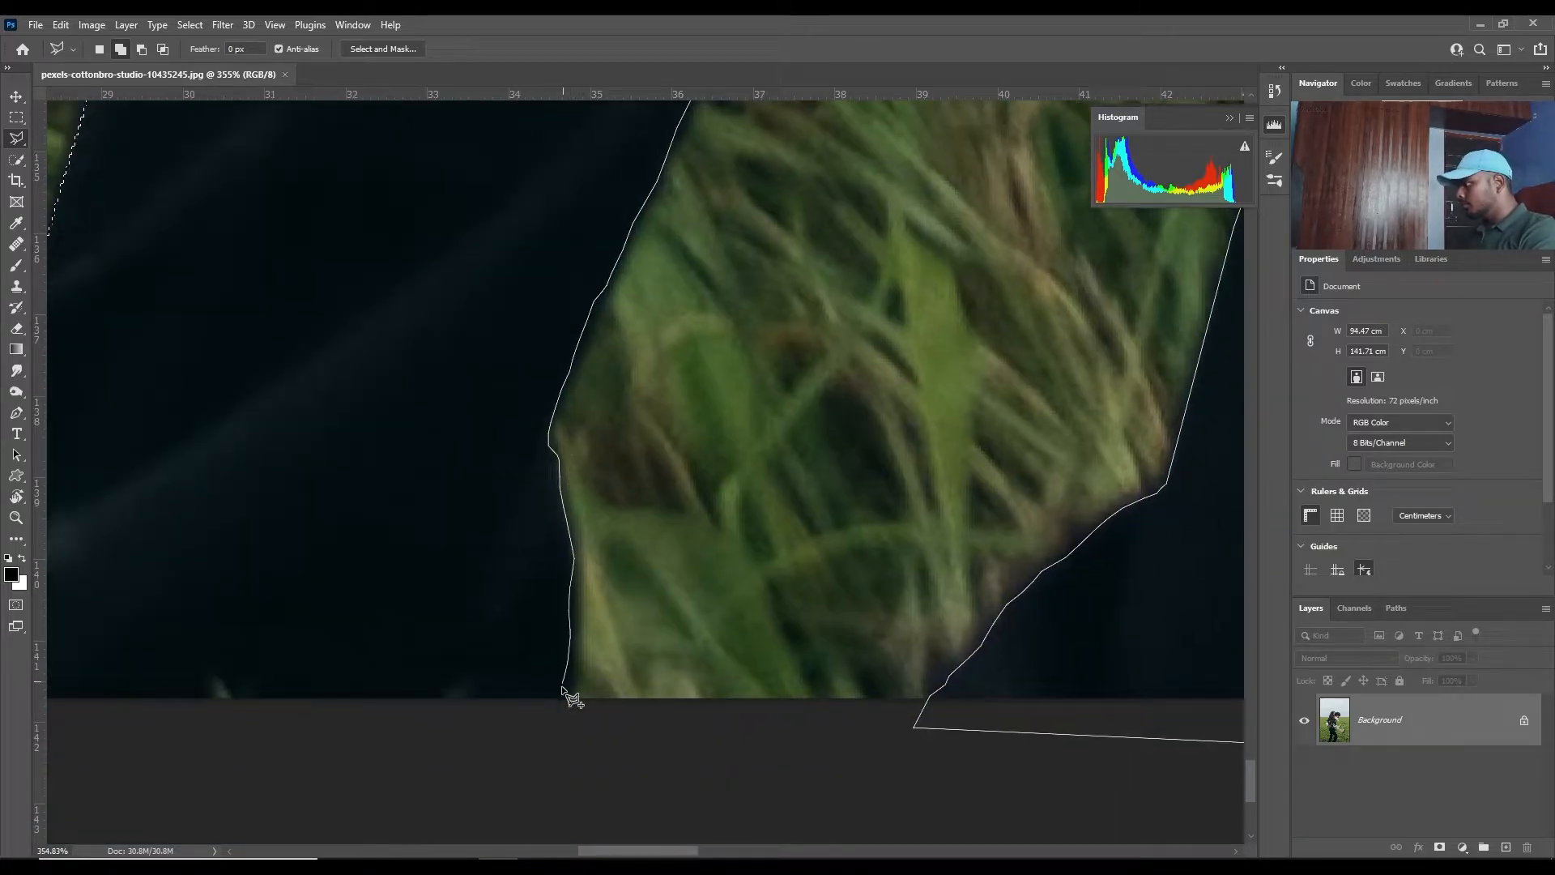
- Close the Polygonal Lasso outline around the grass gap between the man's legs just below the photo's lower edge
left_click(549, 716)
scroll(340, 729, "down", 3)
mouse_move(397, 769)
left_mouse_down()
mouse_move(867, 743)
mouse_move(1172, 770)
left_mouse_up()
left_click(584, 726)
left_click(582, 704)
left_click(600, 662)
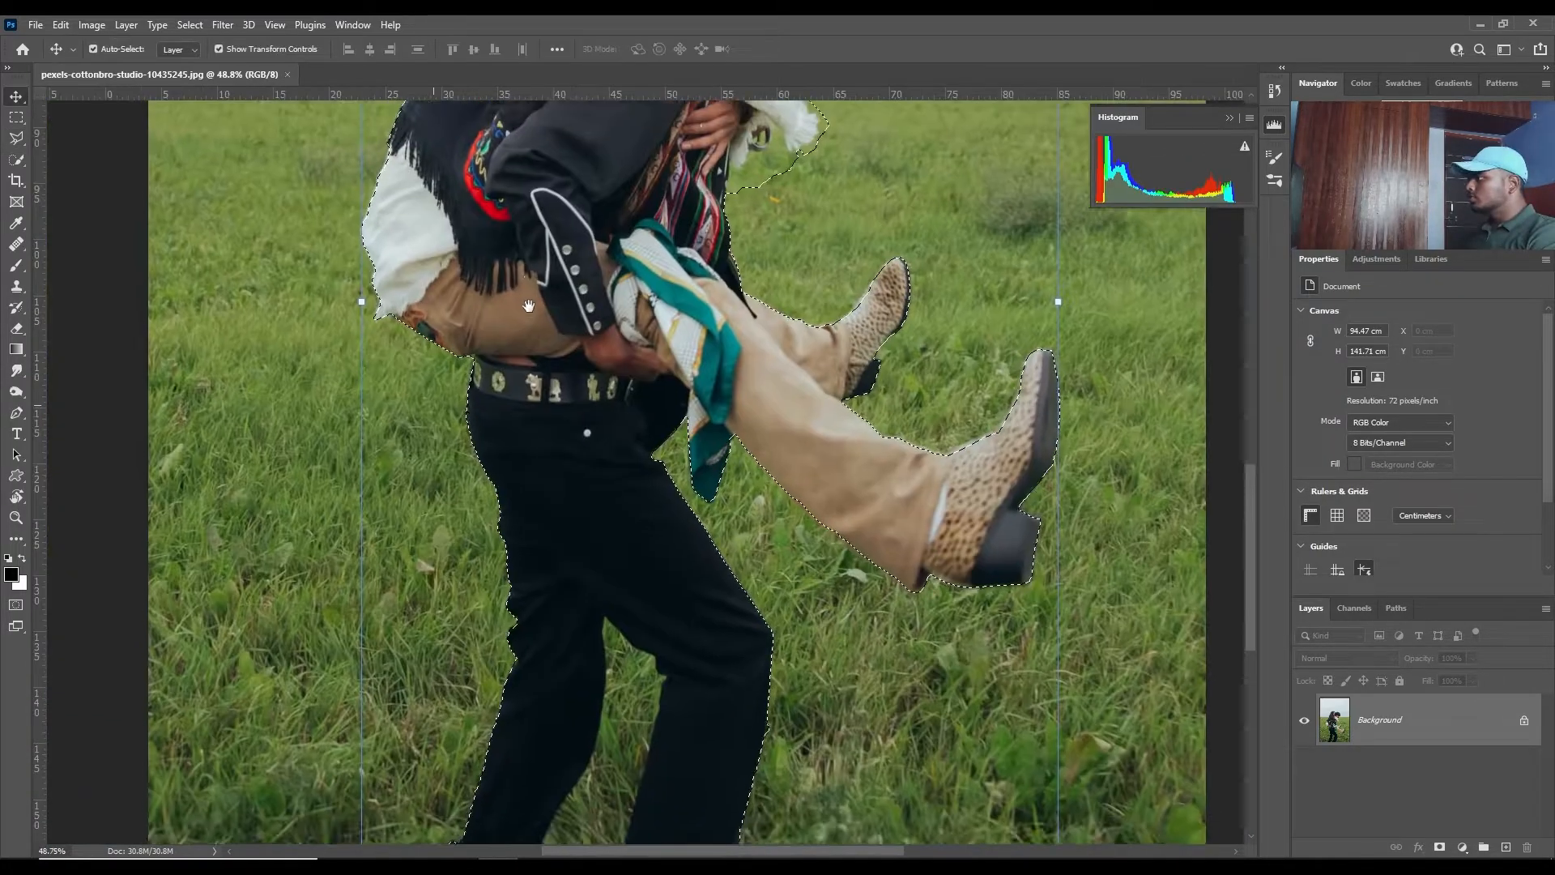
- Check the selection around the couple and open it in Select and Mask
left_click_drag(518, 213, 539, 305)
scroll(546, 314, "down", 3)
left_click_drag(647, 252, 599, 348)
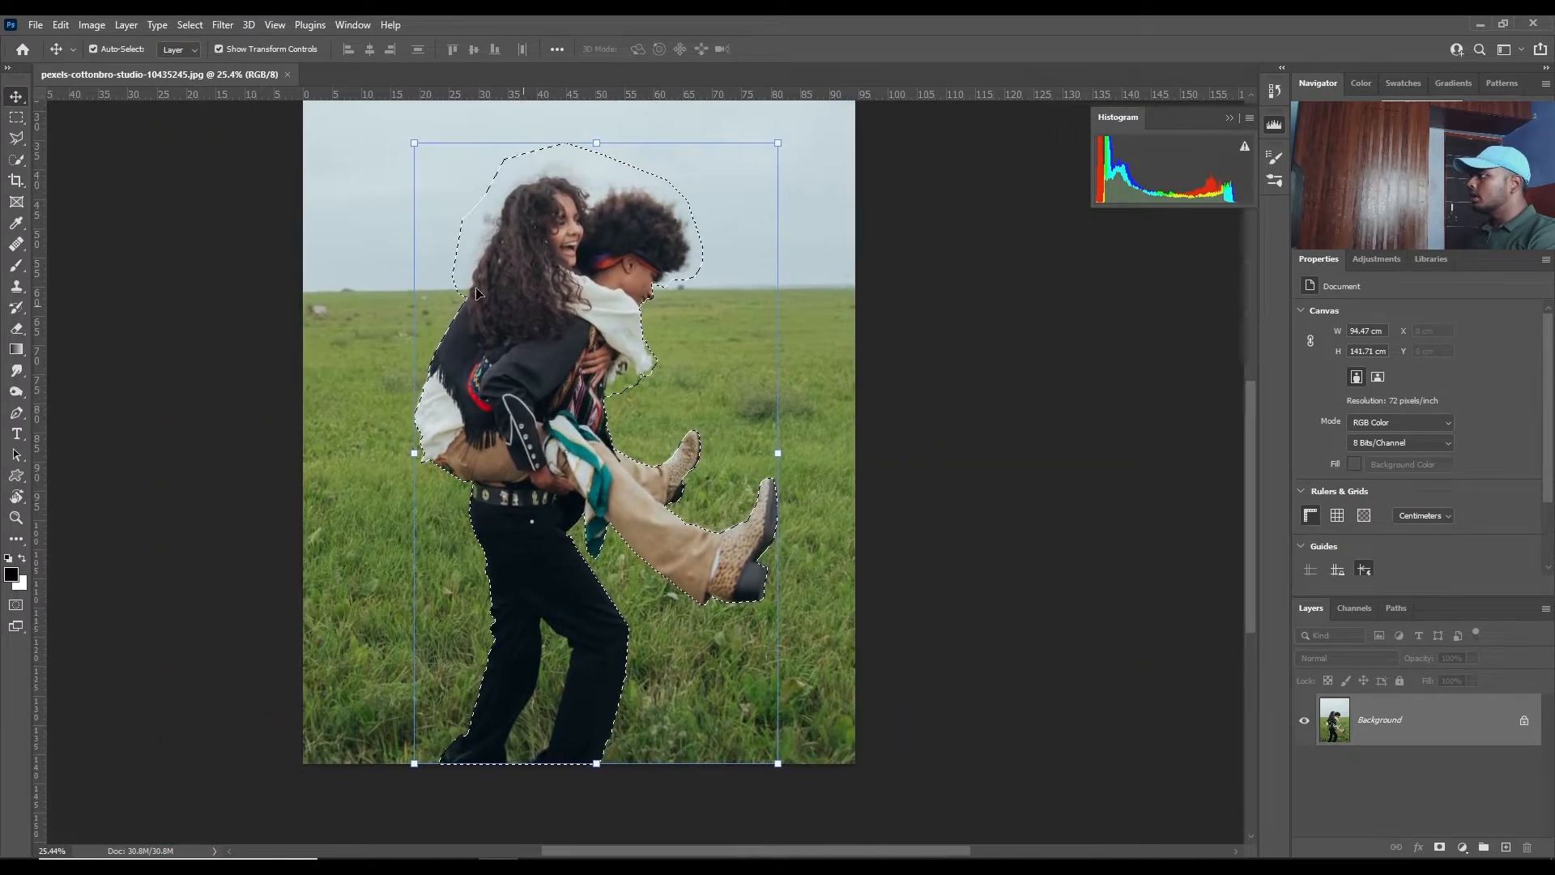
scroll(438, 397, "up", 3)
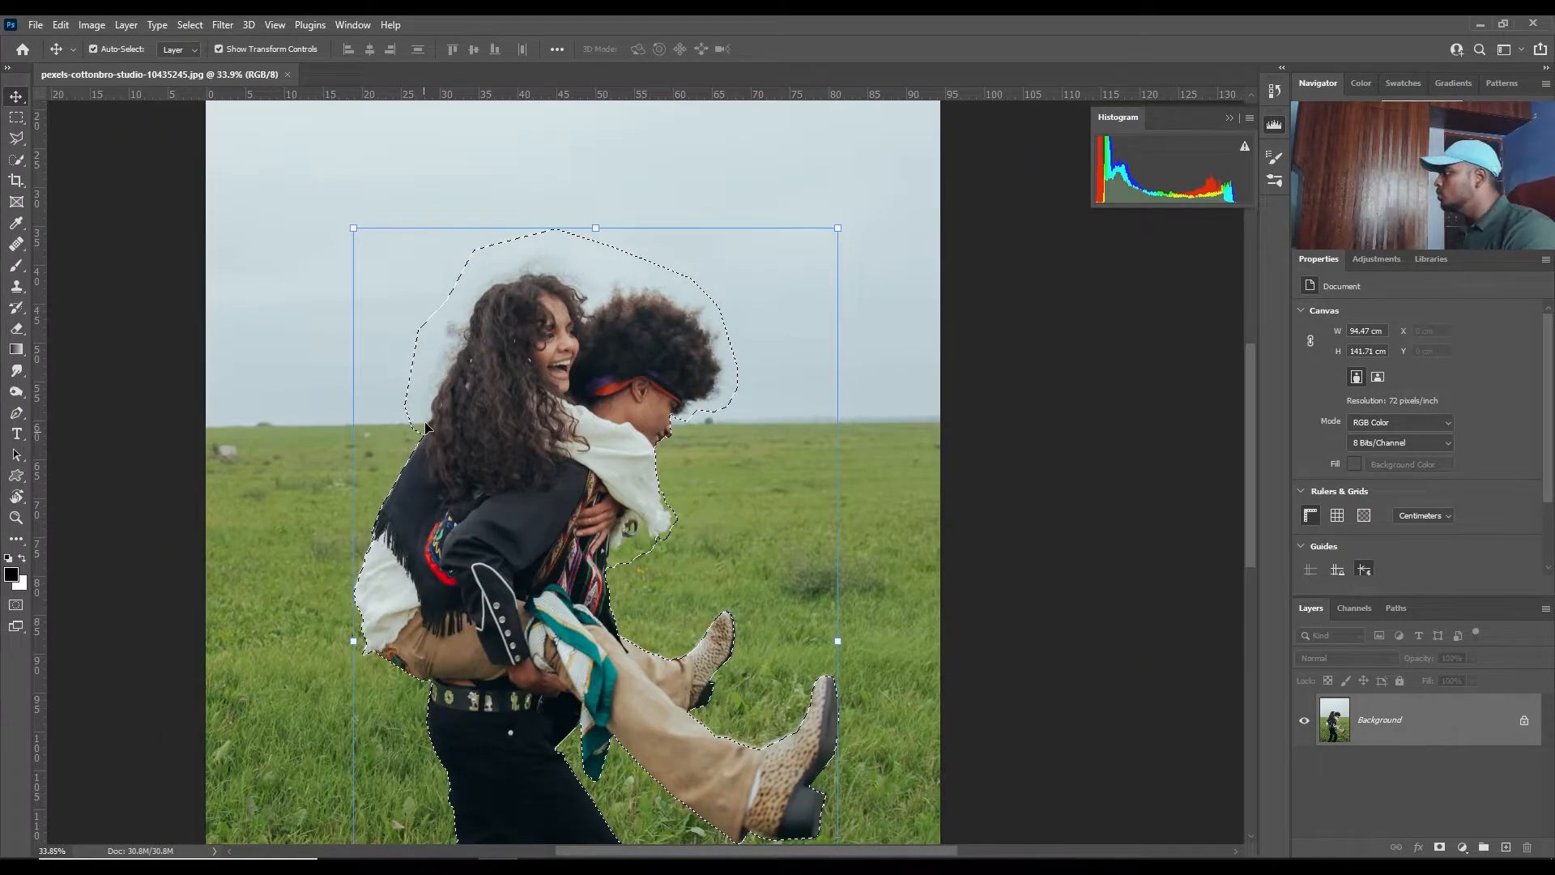
scroll(439, 396, "up", 1)
scroll(439, 396, "up", 4)
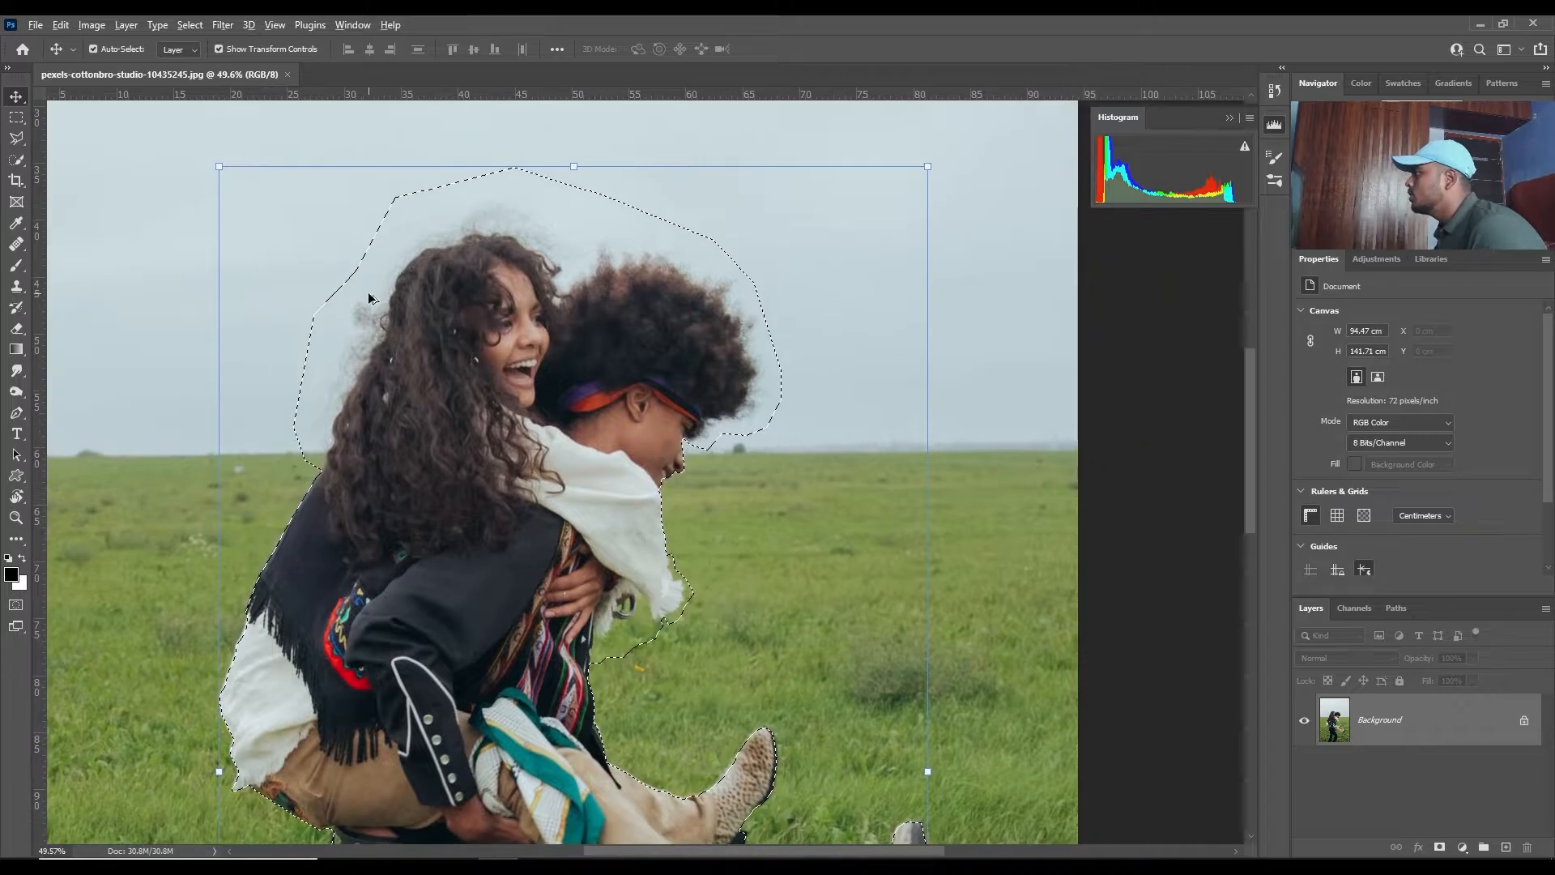
scroll(489, 243, "down", 4)
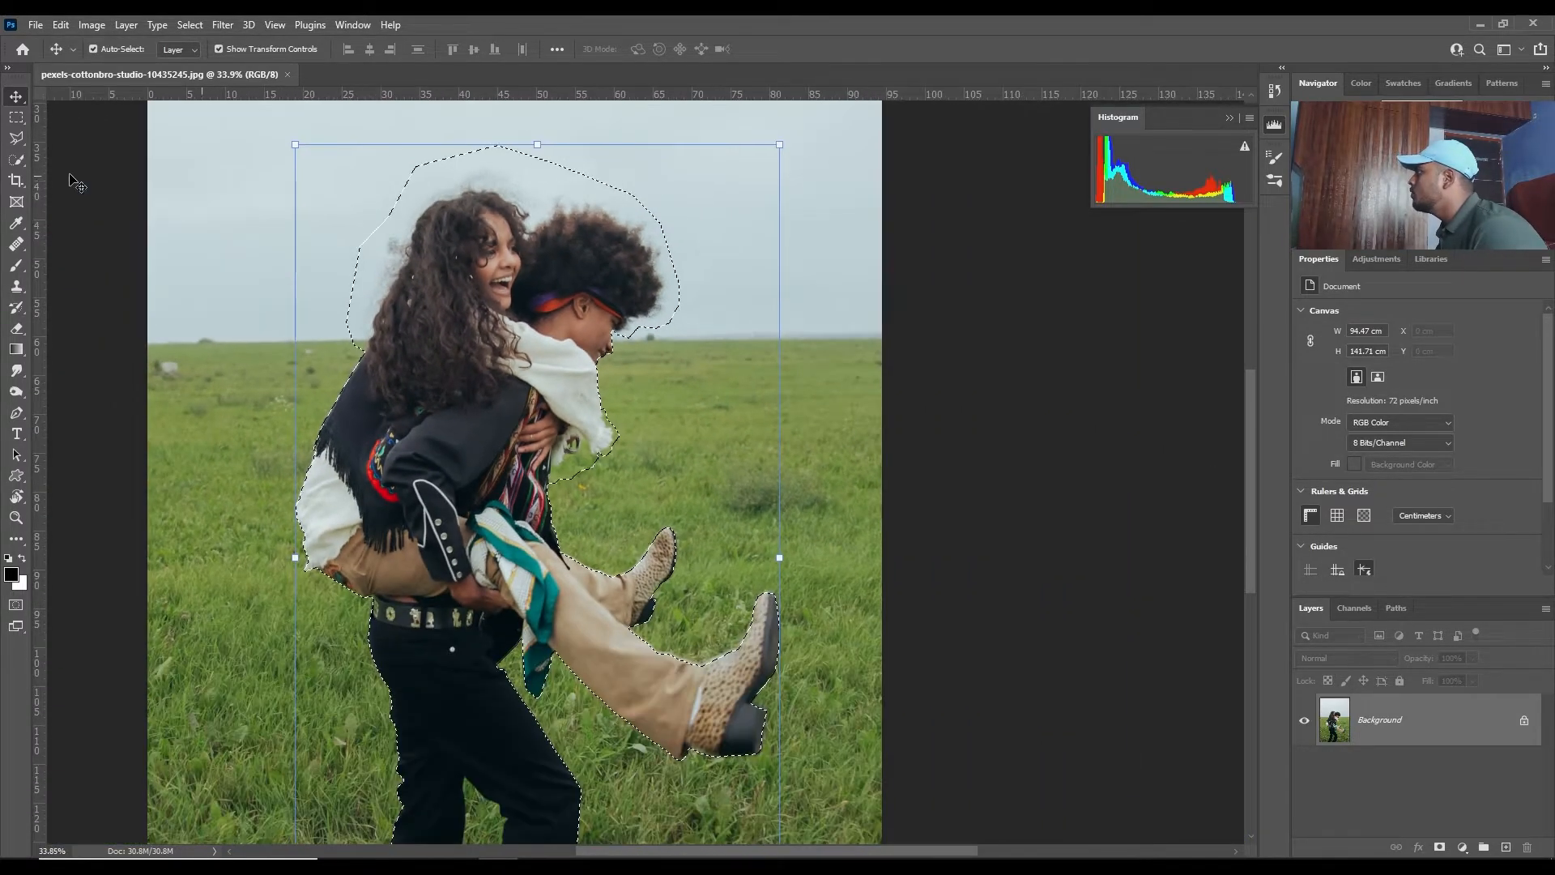
left_click(16, 138)
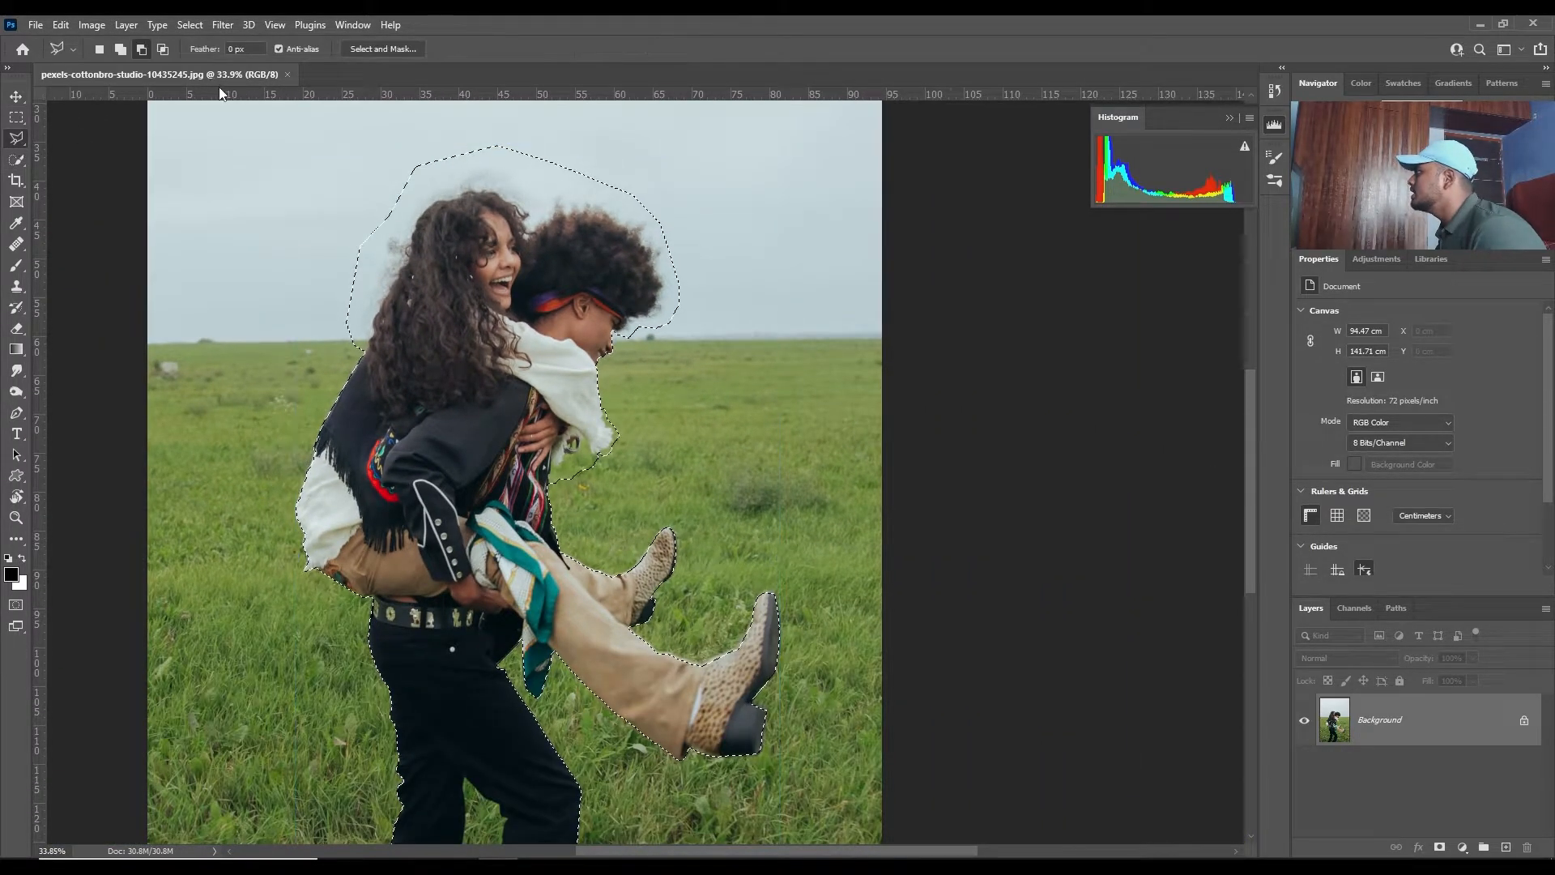
left_click(388, 48)
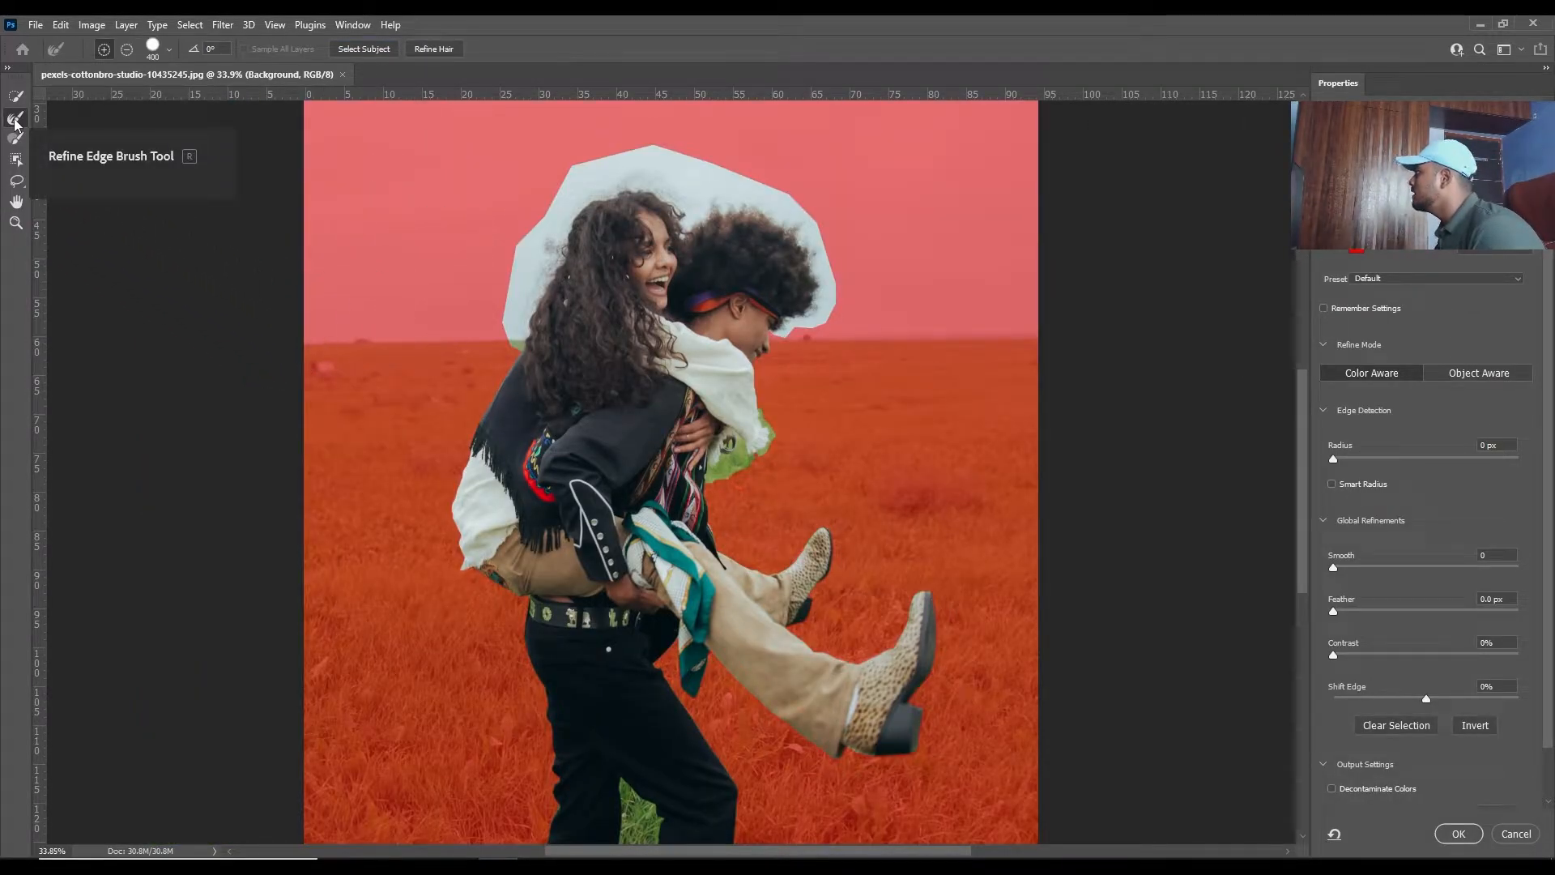
- Brush around the woman's curly hair with the Refine Edge Brush at size 40 to separate the strands from the sky
scroll(474, 315, "up", 12)
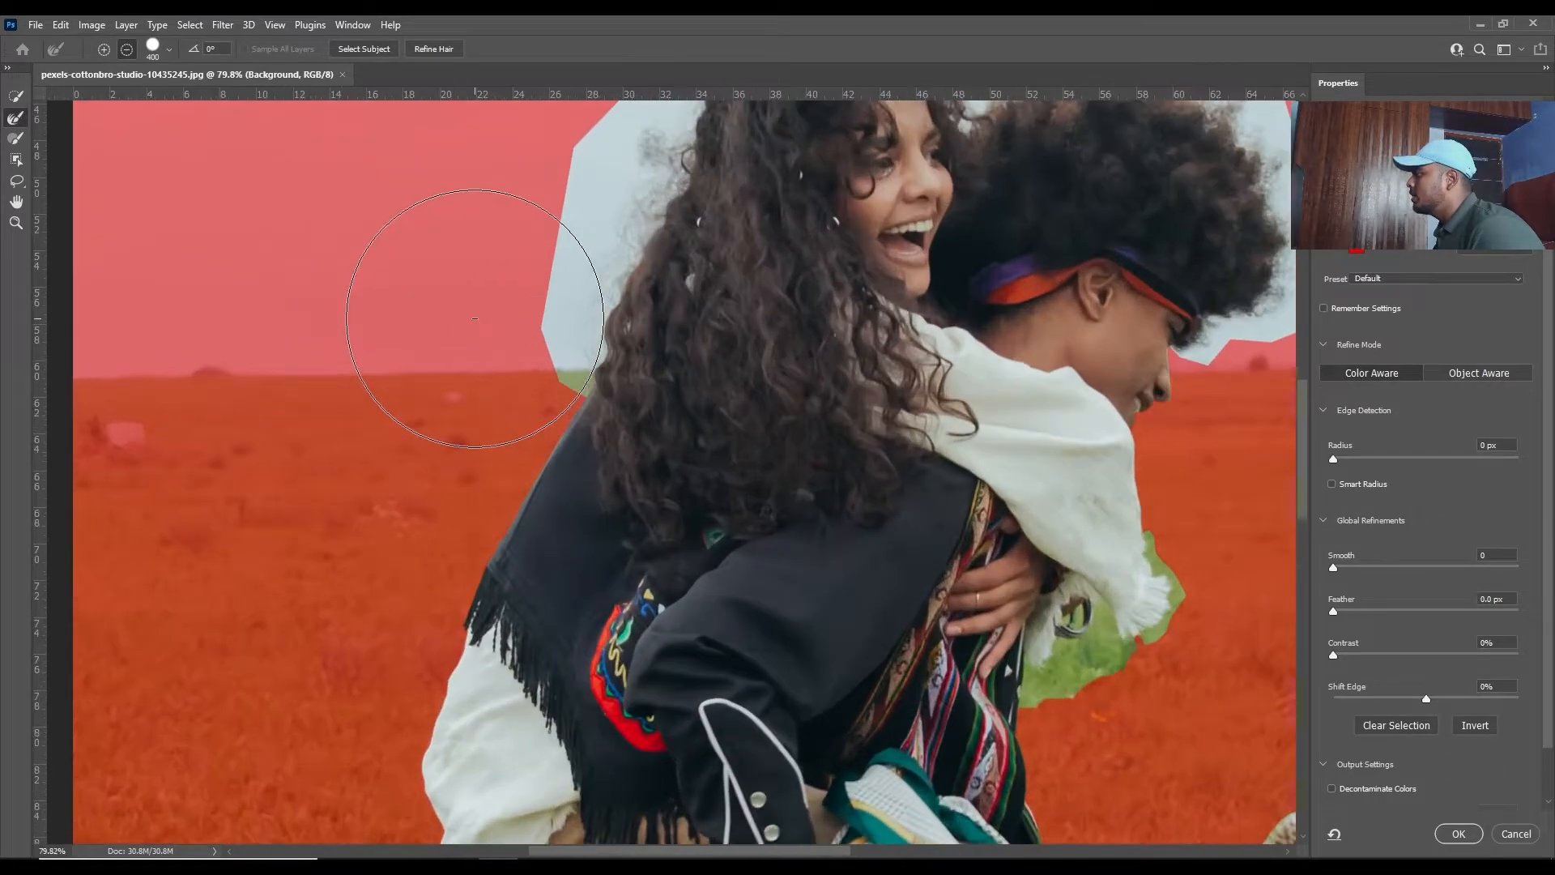
key("bracketleft")
key("bracketleft")
key("bracketleft")
key("bracketleft")
left_click_drag(561, 382, 619, 308)
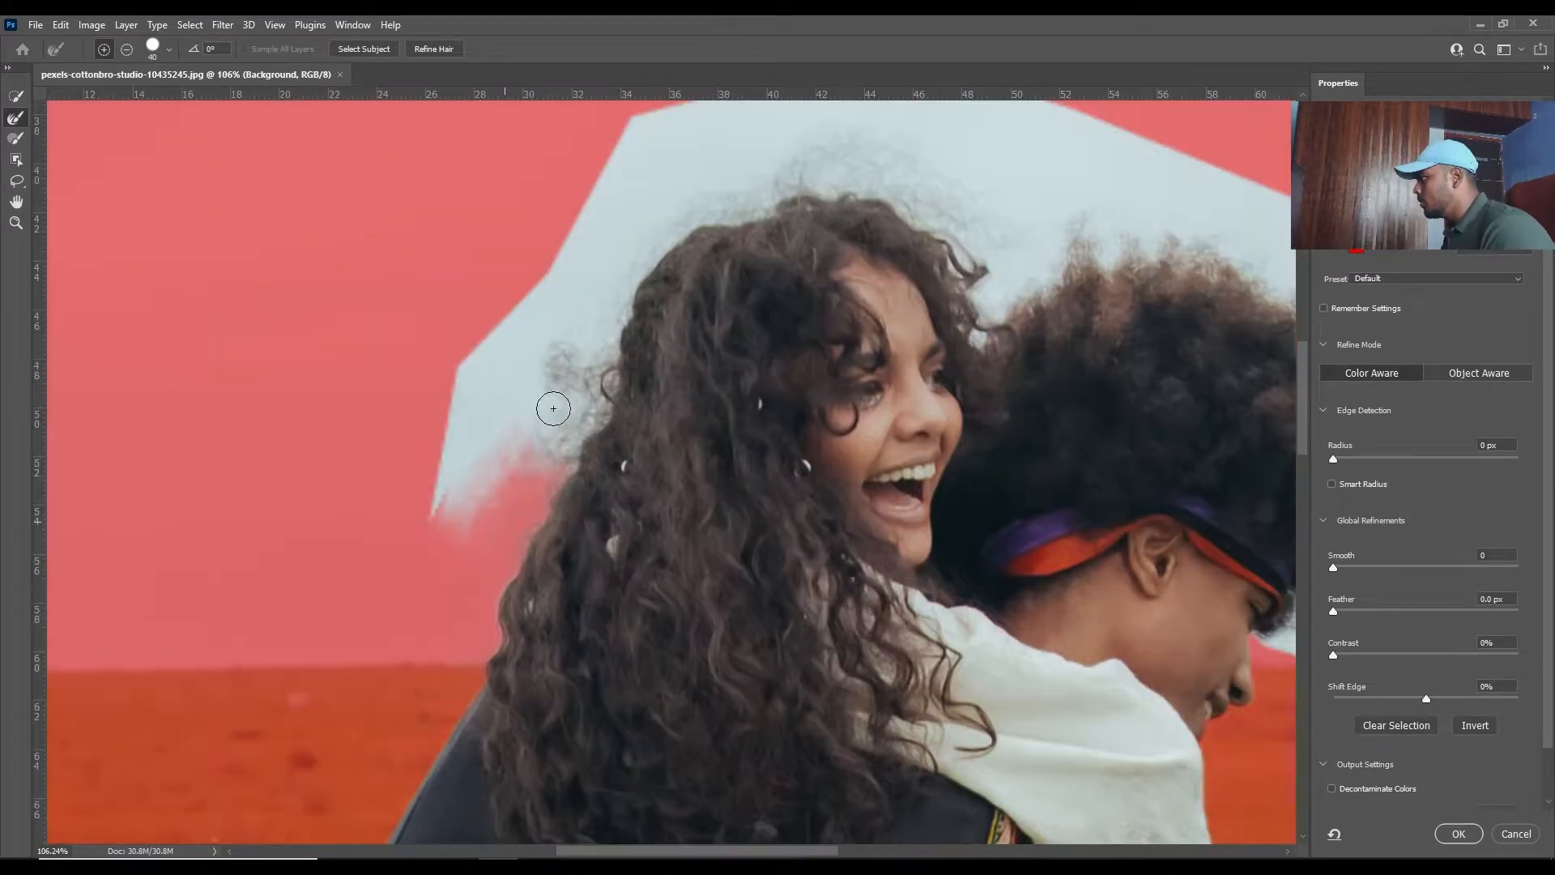
mouse_move(551, 410)
left_mouse_down()
mouse_move(555, 466)
mouse_move(575, 456)
mouse_move(566, 405)
mouse_move(584, 342)
mouse_move(554, 347)
mouse_move(562, 393)
mouse_move(627, 273)
left_mouse_up()
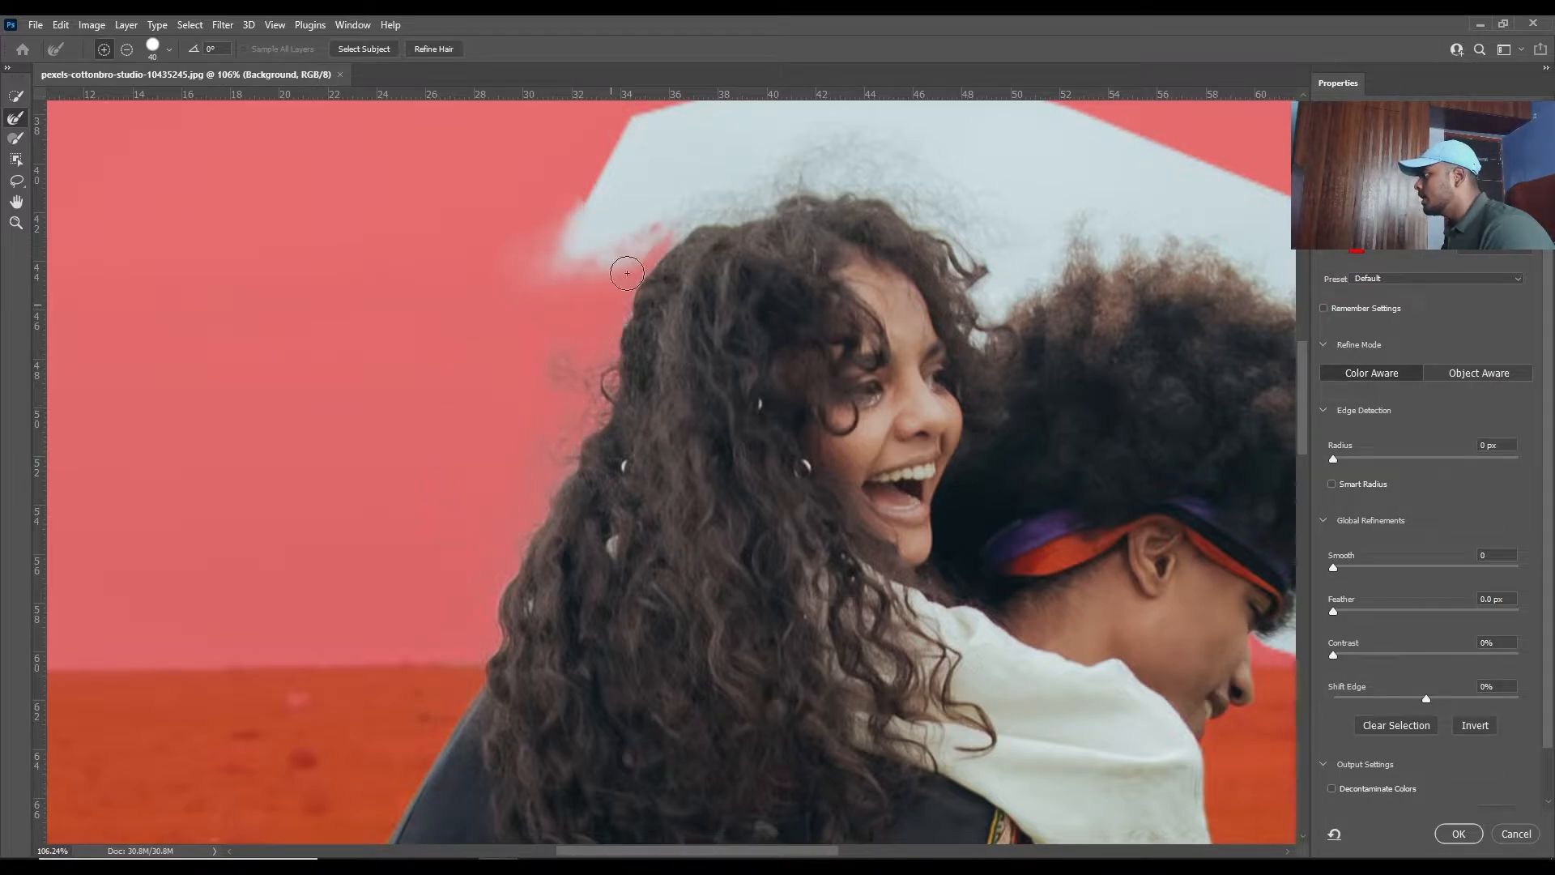
mouse_move(652, 221)
left_mouse_down()
mouse_move(774, 188)
mouse_move(553, 207)
mouse_move(673, 204)
mouse_move(575, 216)
mouse_move(625, 217)
mouse_move(603, 206)
mouse_move(554, 232)
mouse_move(643, 186)
mouse_move(331, 315)
mouse_move(450, 346)
mouse_move(549, 345)
mouse_move(694, 307)
mouse_move(529, 318)
mouse_move(548, 362)
mouse_move(677, 378)
mouse_move(676, 501)
mouse_move(653, 474)
mouse_move(685, 455)
mouse_move(704, 474)
mouse_move(687, 490)
mouse_move(753, 435)
mouse_move(733, 467)
mouse_move(749, 458)
mouse_move(724, 421)
mouse_move(706, 447)
mouse_move(665, 402)
mouse_move(748, 422)
mouse_move(679, 400)
mouse_move(828, 402)
mouse_move(706, 484)
left_mouse_up()
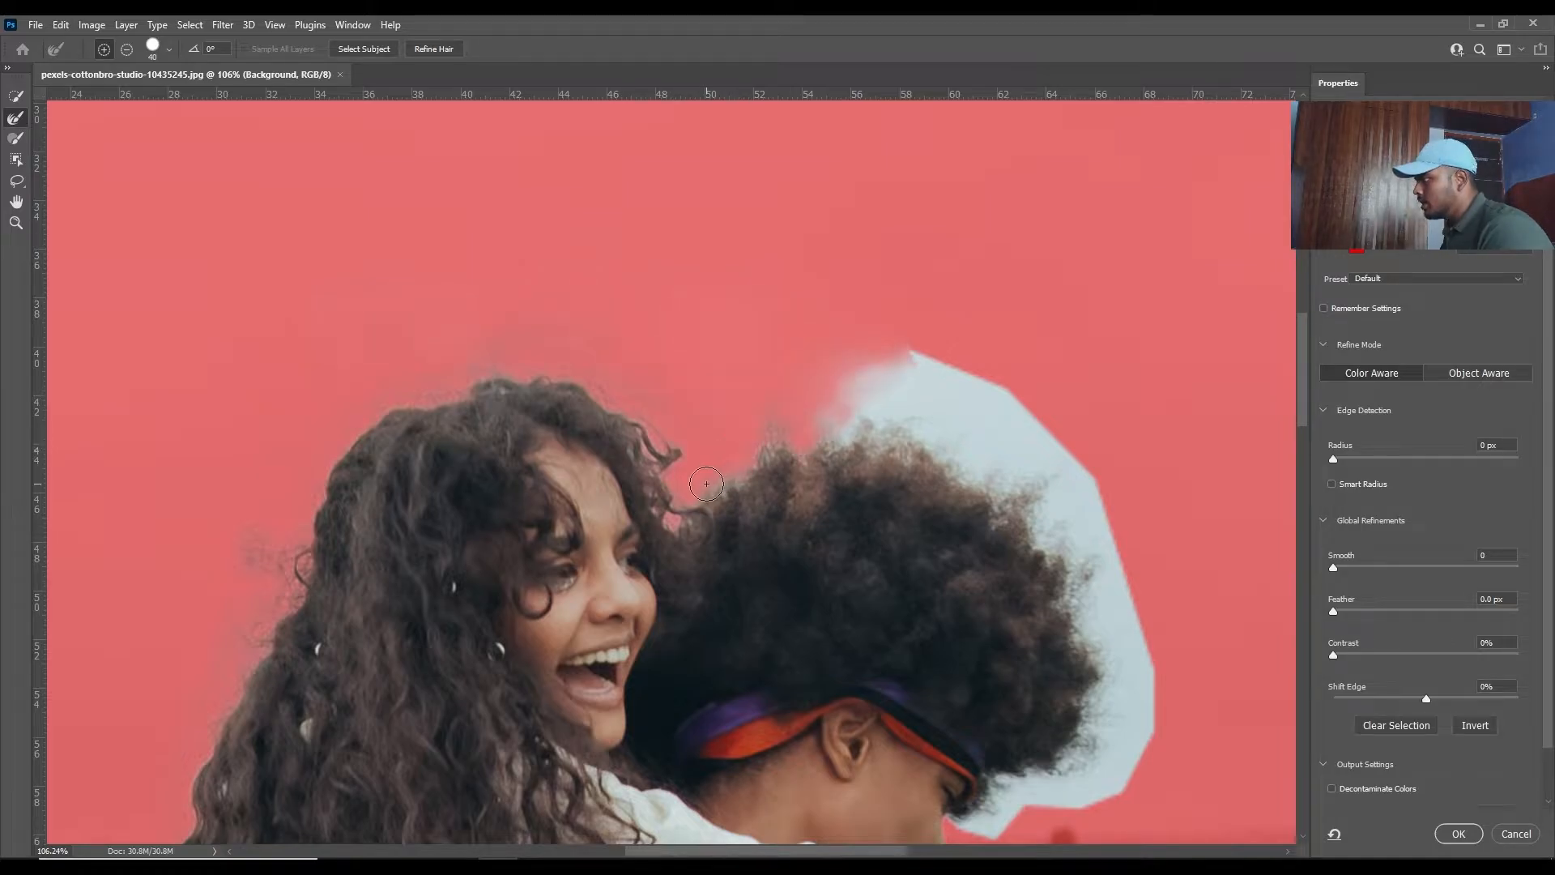
- Refine the edges of the man's curly hair and the white garment's fringe above the grass with the Refine Edge Brush
mouse_move(814, 446)
left_mouse_down()
mouse_move(848, 368)
mouse_move(982, 478)
mouse_move(1053, 474)
mouse_move(1090, 539)
mouse_move(1081, 567)
left_mouse_up()
left_click_drag(1097, 451, 913, 269)
mouse_move(891, 385)
left_mouse_down()
mouse_move(893, 464)
mouse_move(935, 467)
mouse_move(916, 478)
mouse_move(948, 580)
mouse_move(867, 599)
mouse_move(825, 633)
mouse_move(854, 608)
left_mouse_up()
scroll(689, 314, "up", 10)
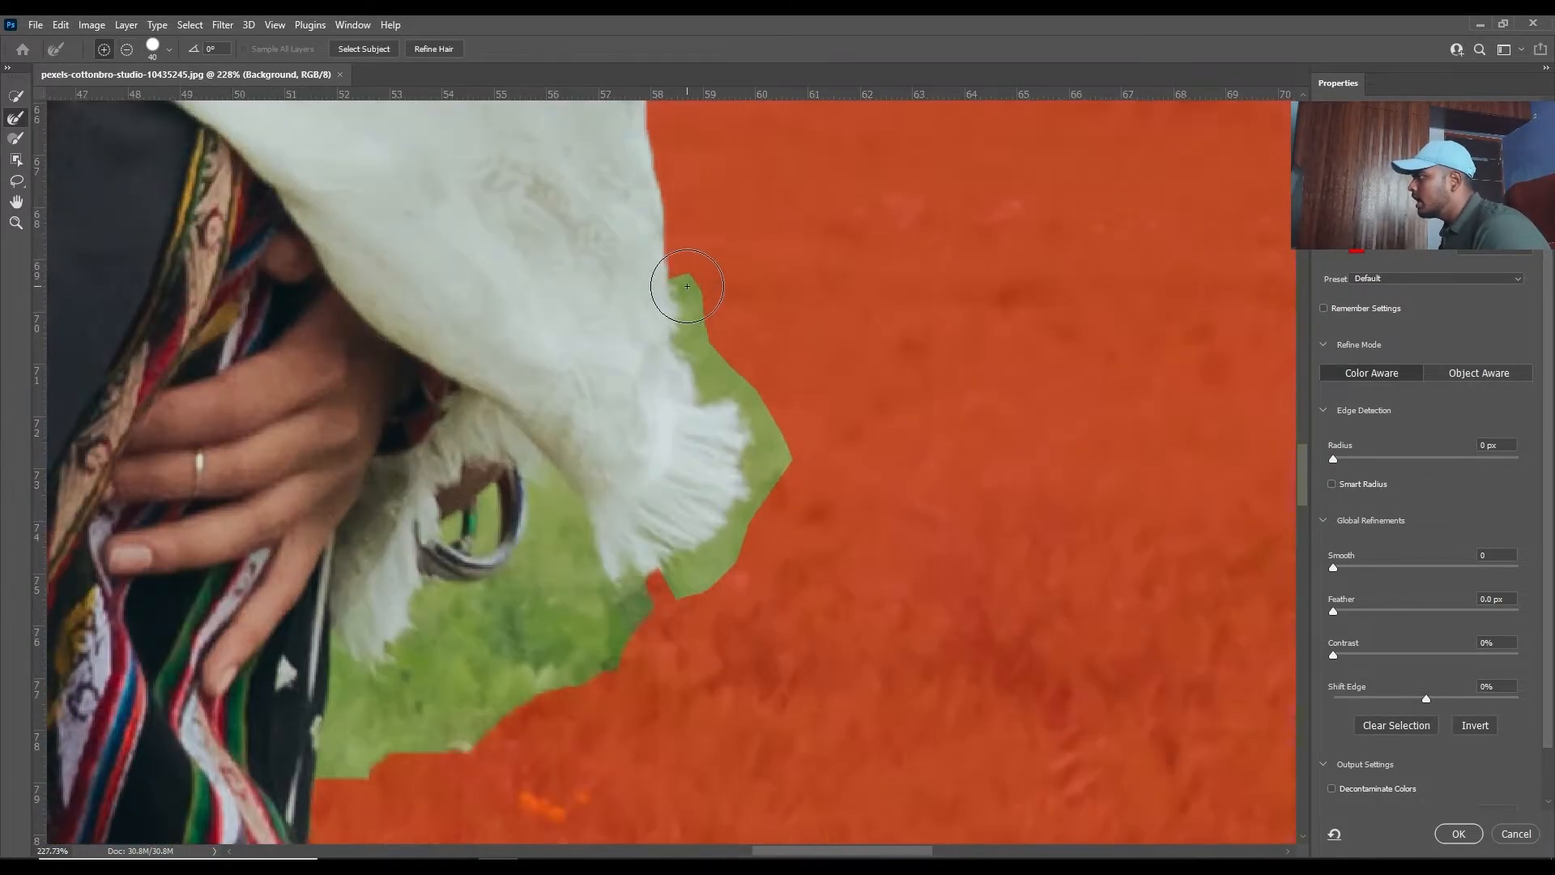
mouse_move(673, 295)
left_mouse_down()
mouse_move(687, 340)
mouse_move(758, 461)
mouse_move(719, 567)
mouse_move(665, 591)
mouse_move(673, 547)
mouse_move(631, 603)
mouse_move(645, 597)
mouse_move(577, 634)
mouse_move(545, 559)
mouse_move(573, 591)
mouse_move(572, 562)
mouse_move(546, 584)
mouse_move(551, 623)
mouse_move(495, 661)
mouse_move(441, 654)
mouse_move(469, 542)
mouse_move(352, 667)
mouse_move(375, 763)
left_mouse_up()
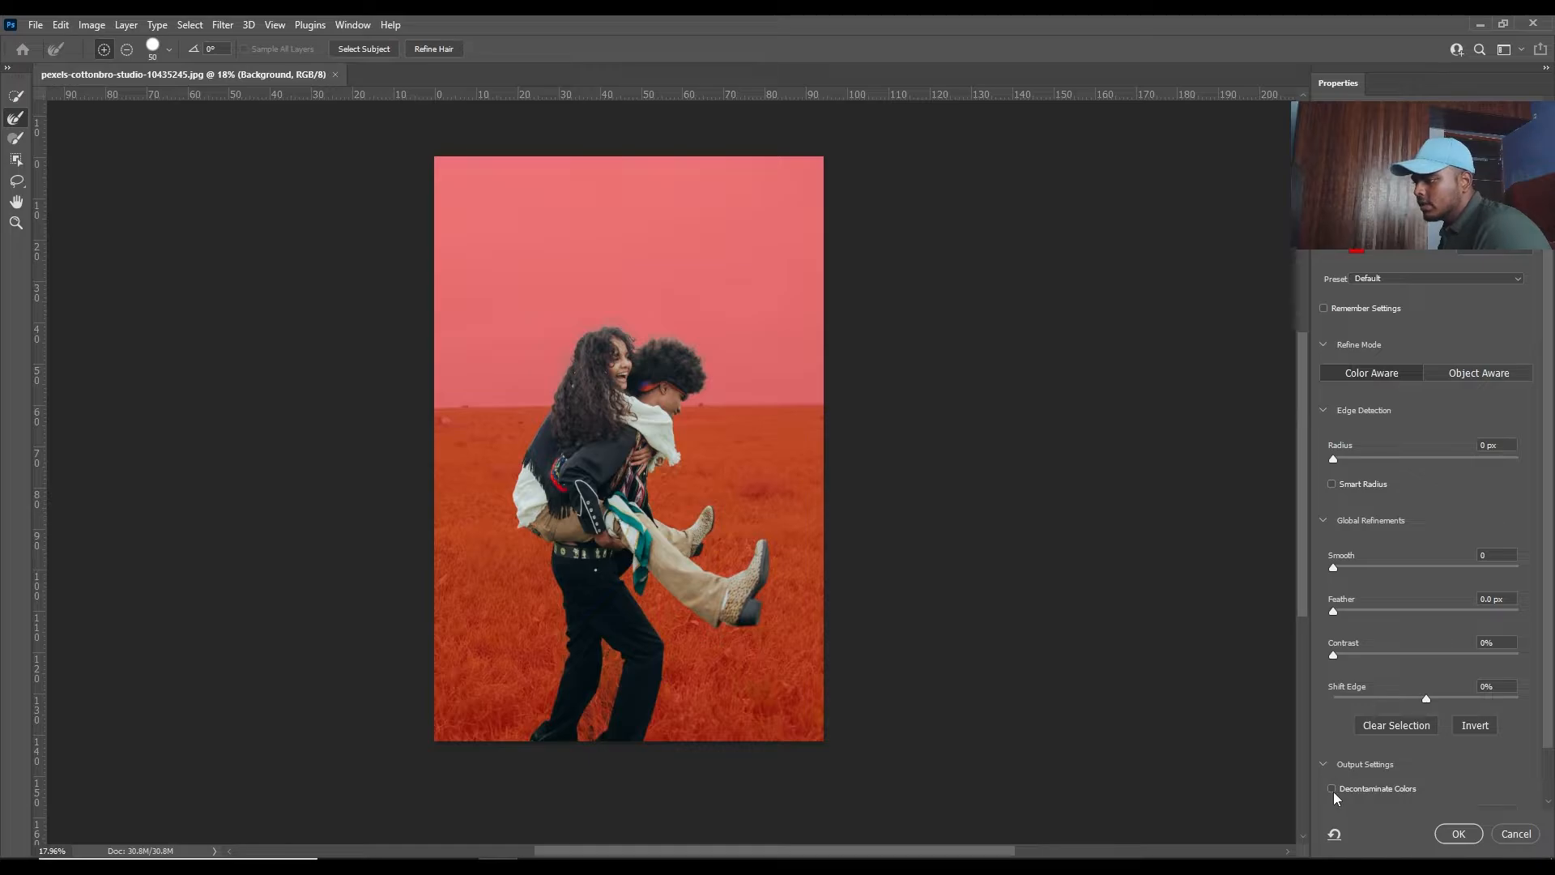
- Enable Decontaminate Colors at 100% and output the refined selection to a New Layer with Layer Mask
scroll(1440, 753, "down", 1)
left_click(1332, 737)
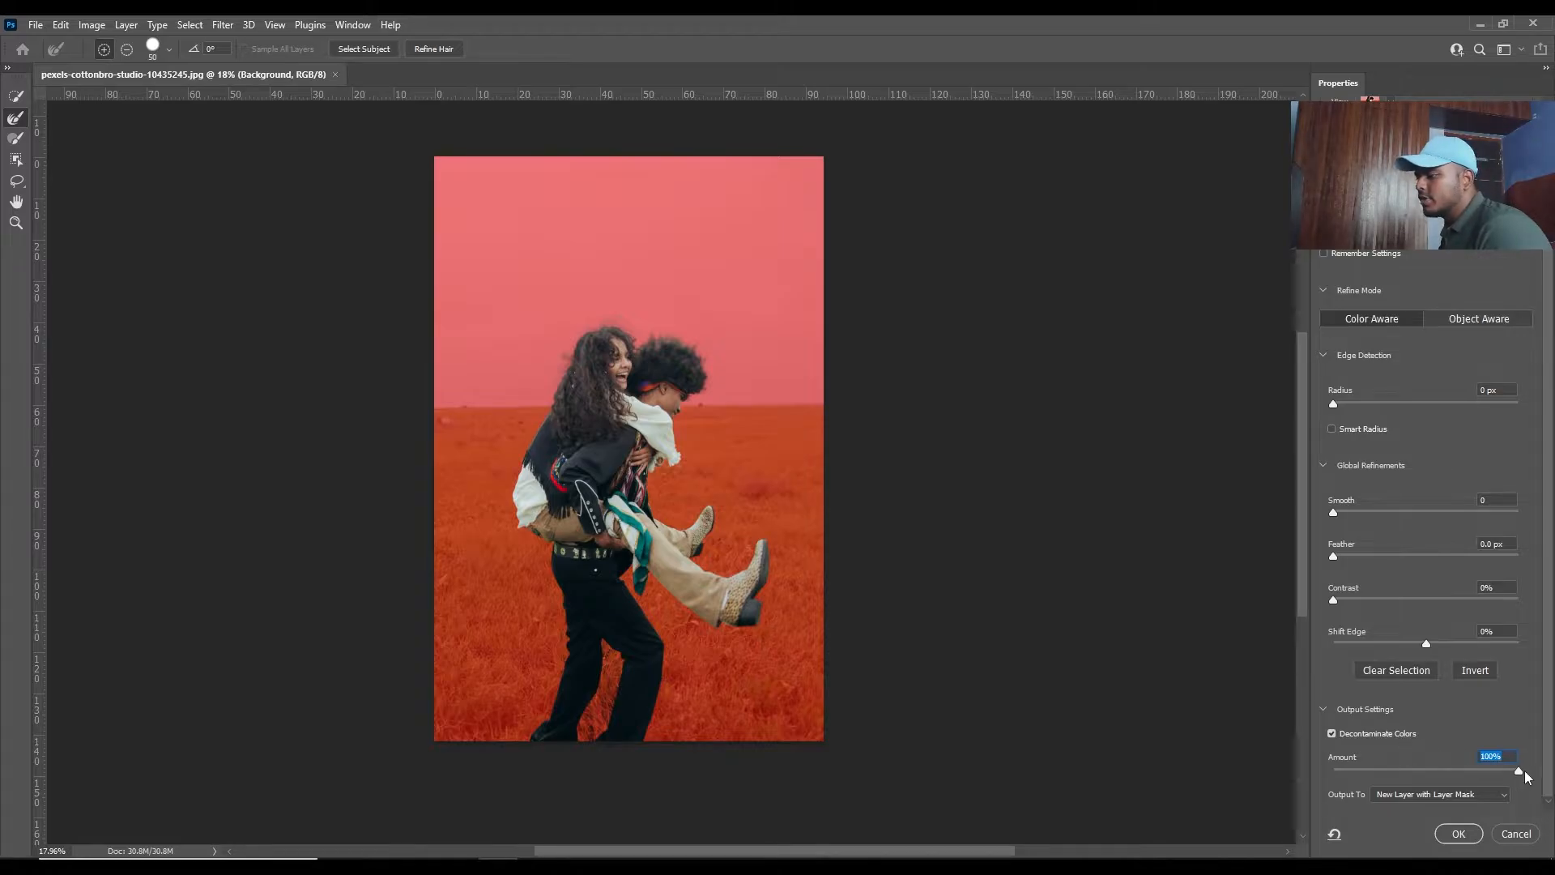
left_click(1442, 793)
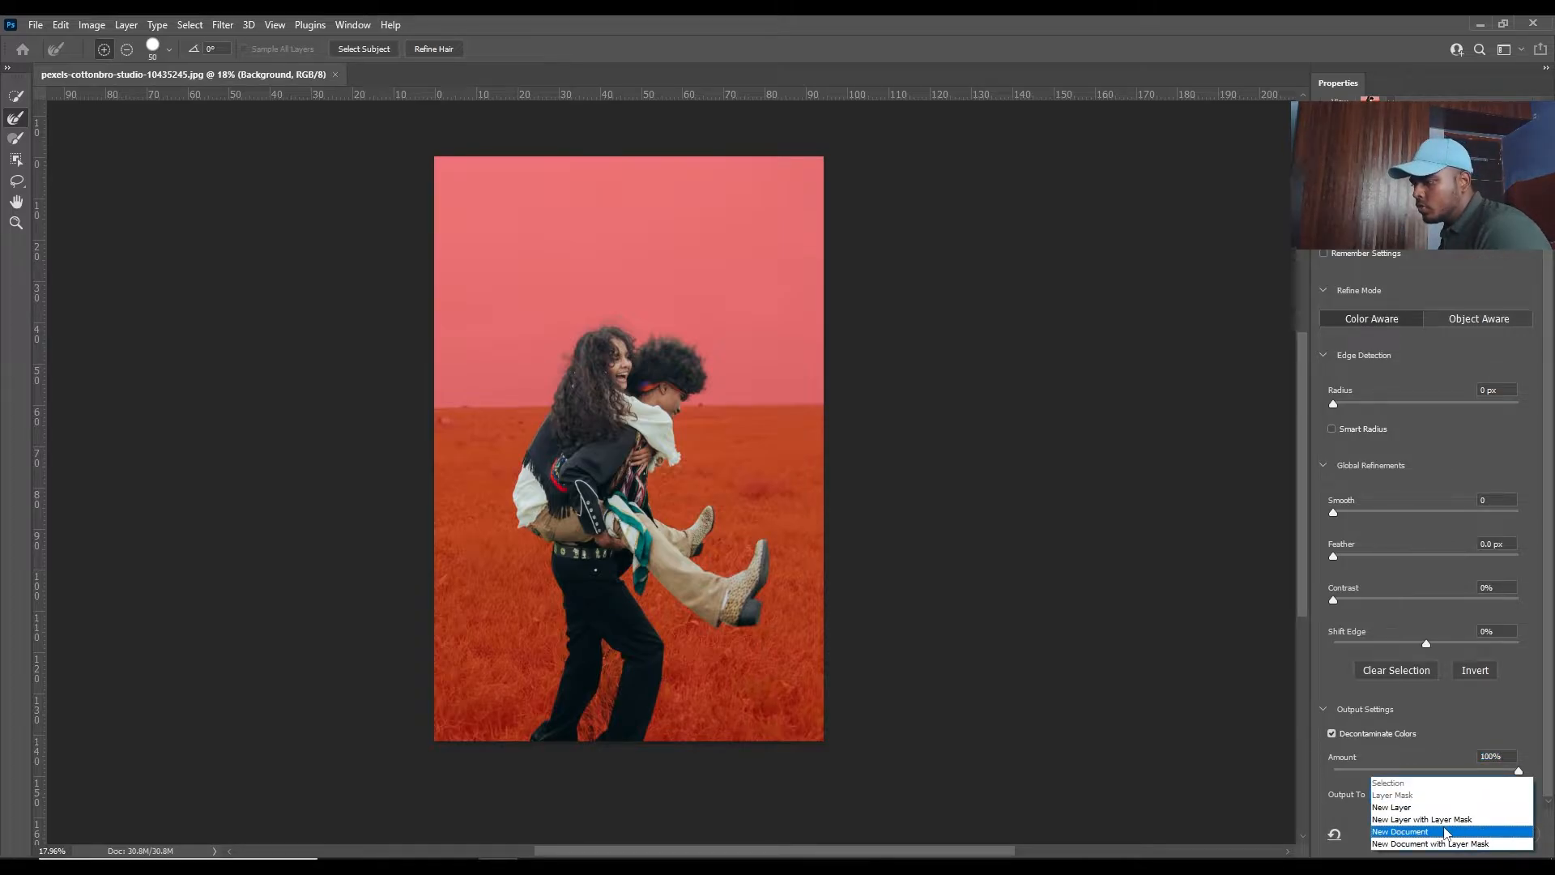
left_click(1445, 819)
left_click(1449, 835)
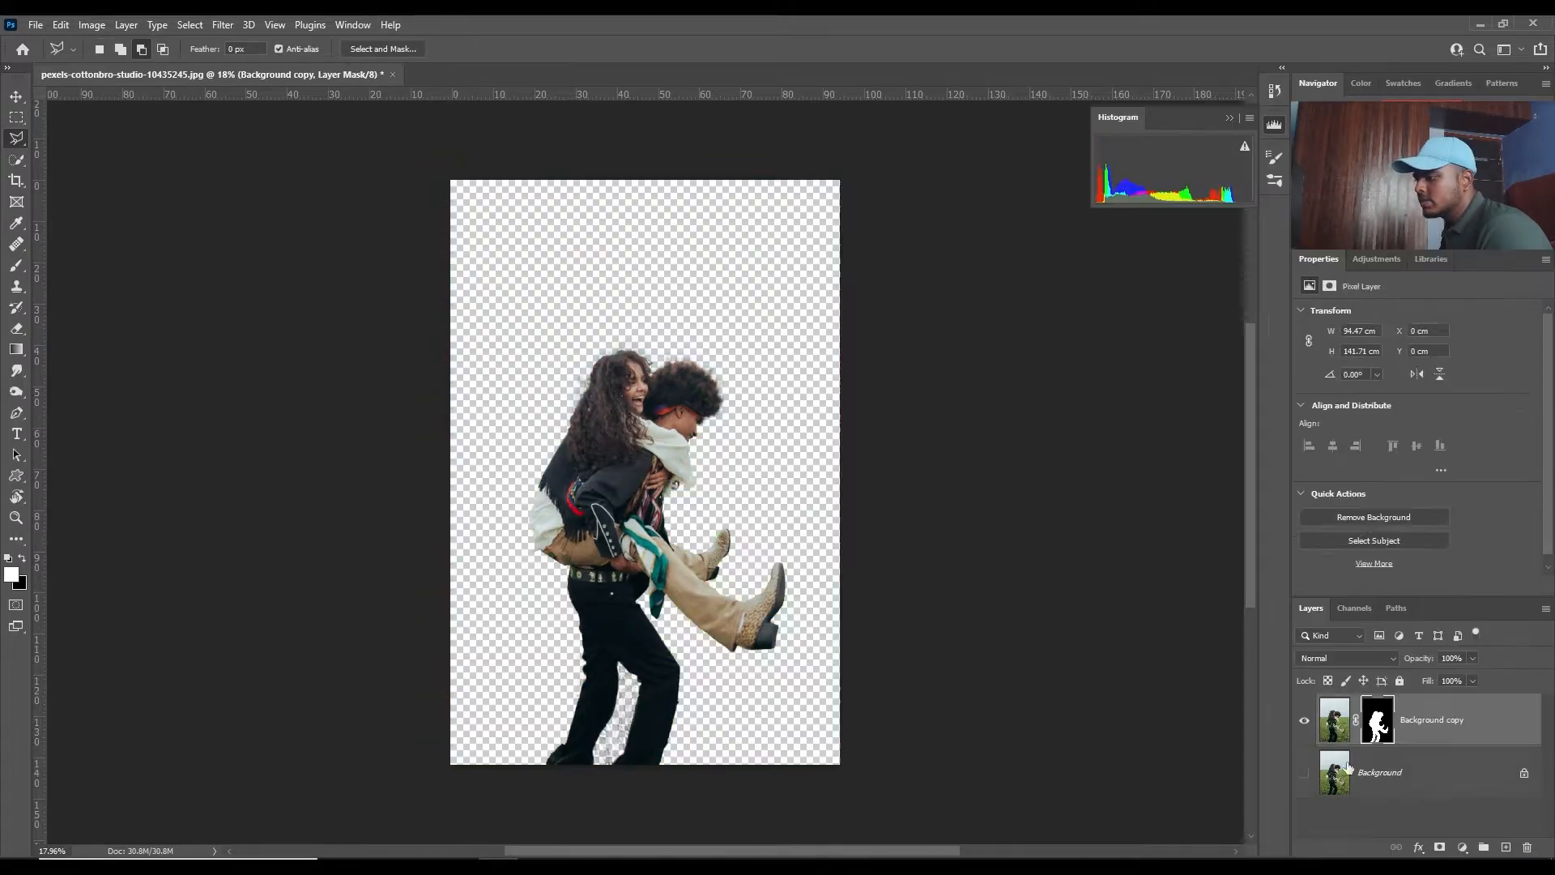
- Examine the masked cutout of the couple, especially the hair edges, against the transparent background
left_click_drag(882, 477, 823, 608)
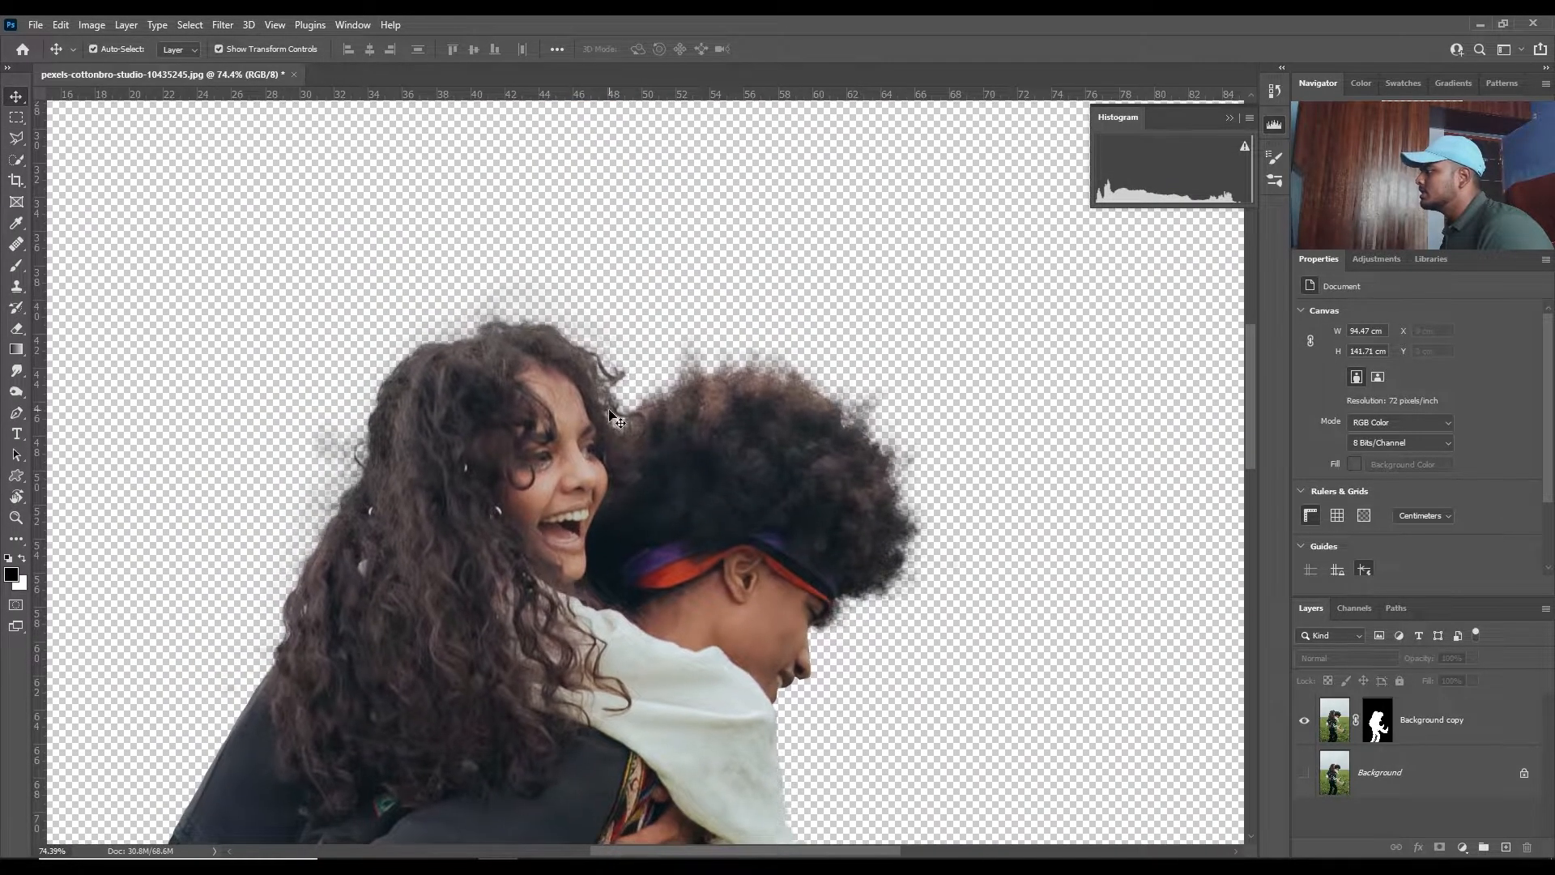
scroll(366, 413, "down", 2)
left_click_drag(305, 506, 382, 430)
scroll(718, 283, "up", 4)
scroll(1009, 361, "down", 9)
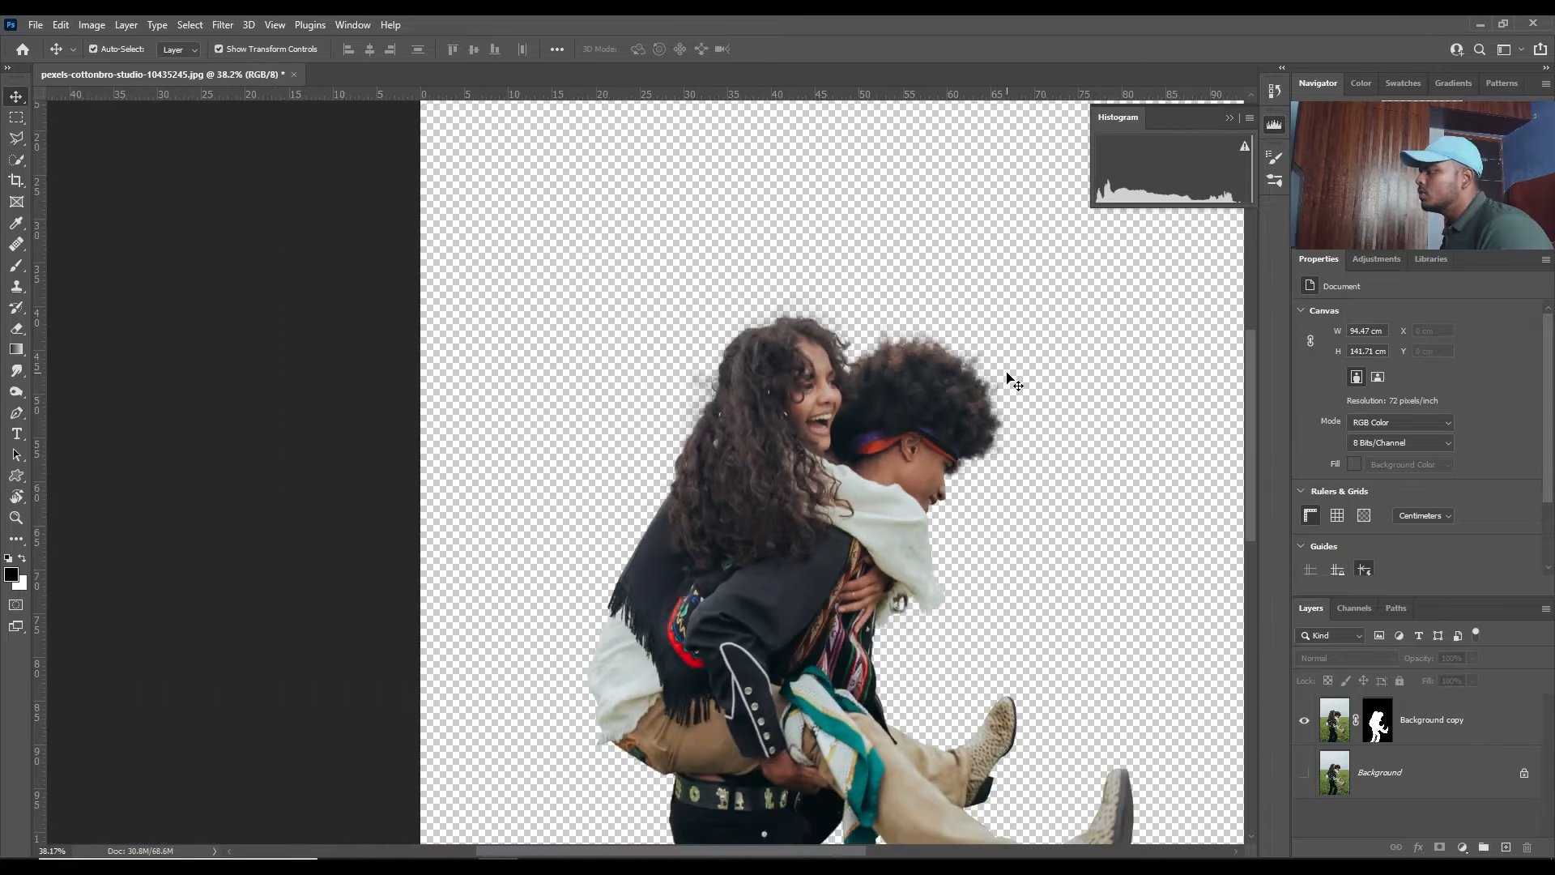
left_click_drag(997, 499, 904, 350)
scroll(896, 407, "down", 9)
mouse_move(959, 291)
left_mouse_down()
mouse_move(864, 392)
mouse_move(751, 293)
mouse_move(719, 291)
mouse_move(736, 321)
left_mouse_up()
scroll(826, 383, "down", 4)
scroll(651, 332, "up", 3)
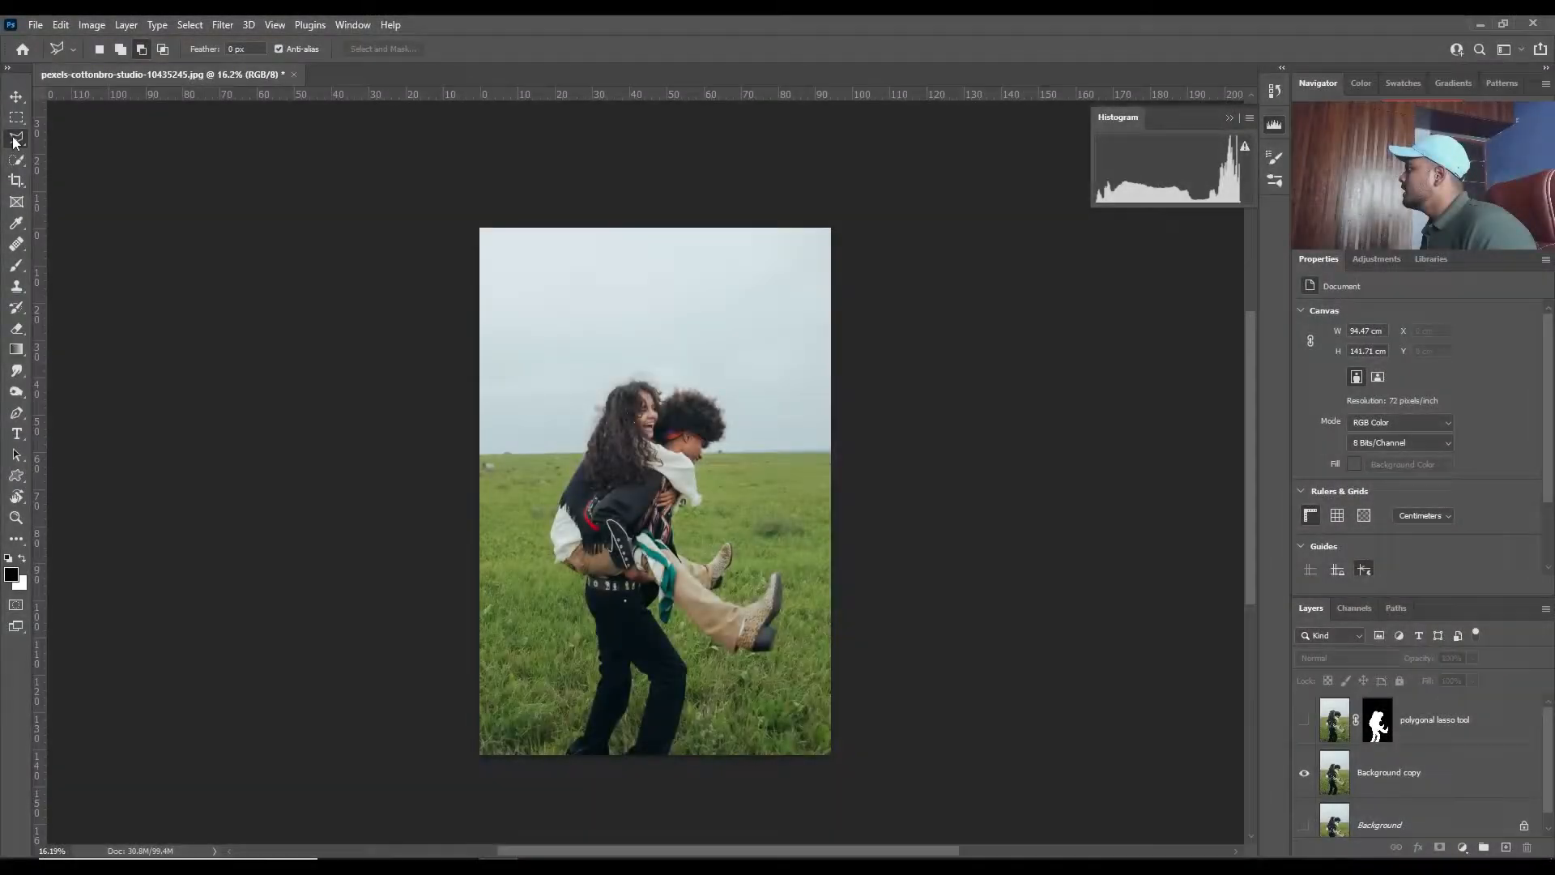
- Trace the couple on the Background copy layer with the Magnetic Lasso tool from the man's rear foot up to the woman's shoulder
right_click(15, 141)
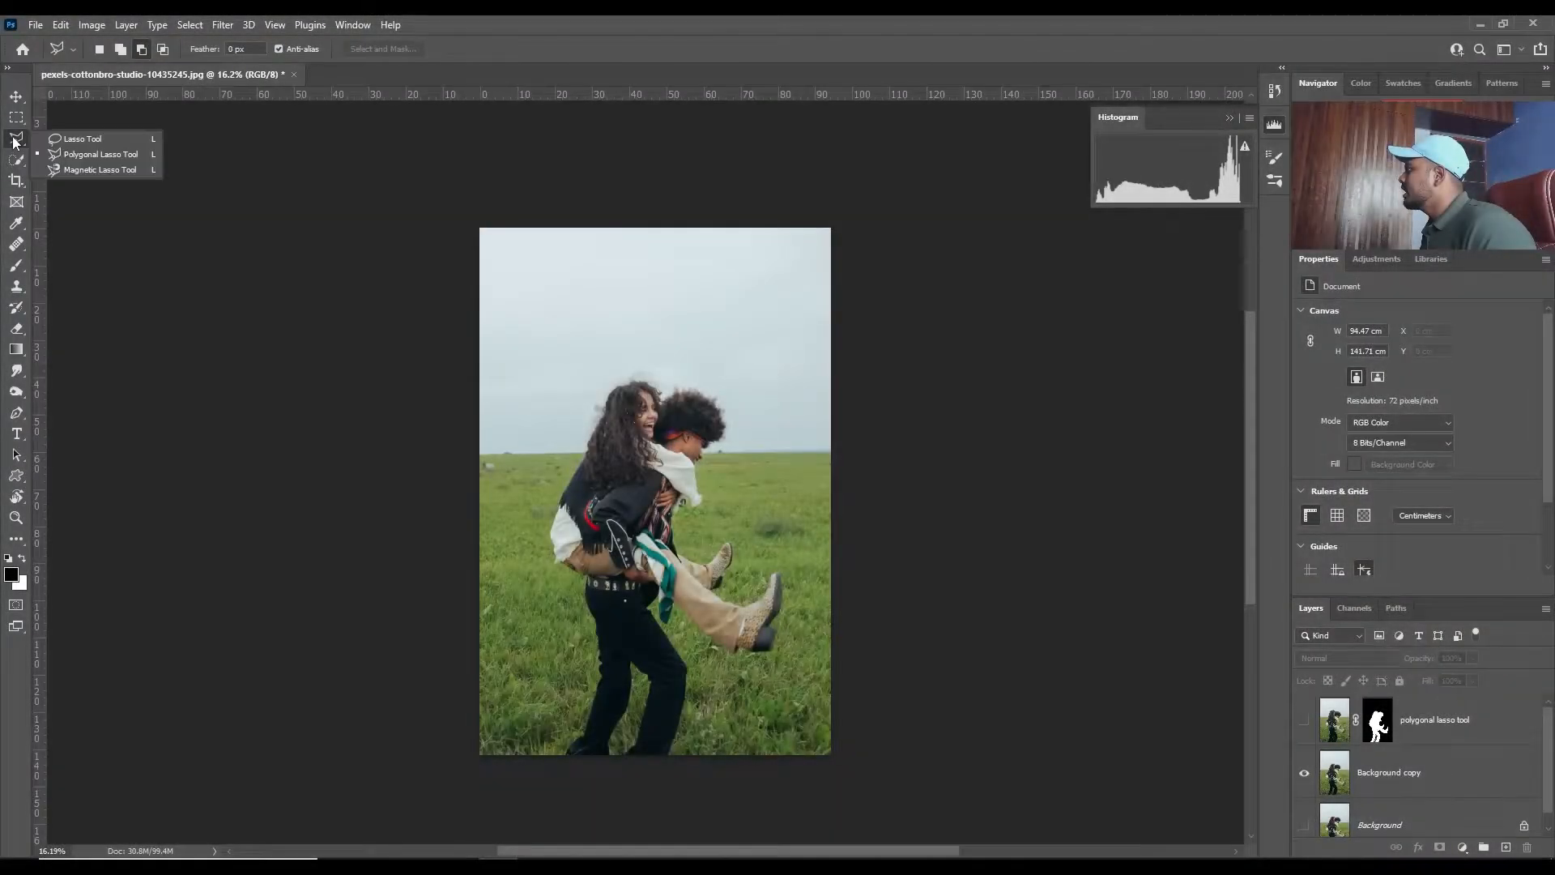
left_click(47, 168)
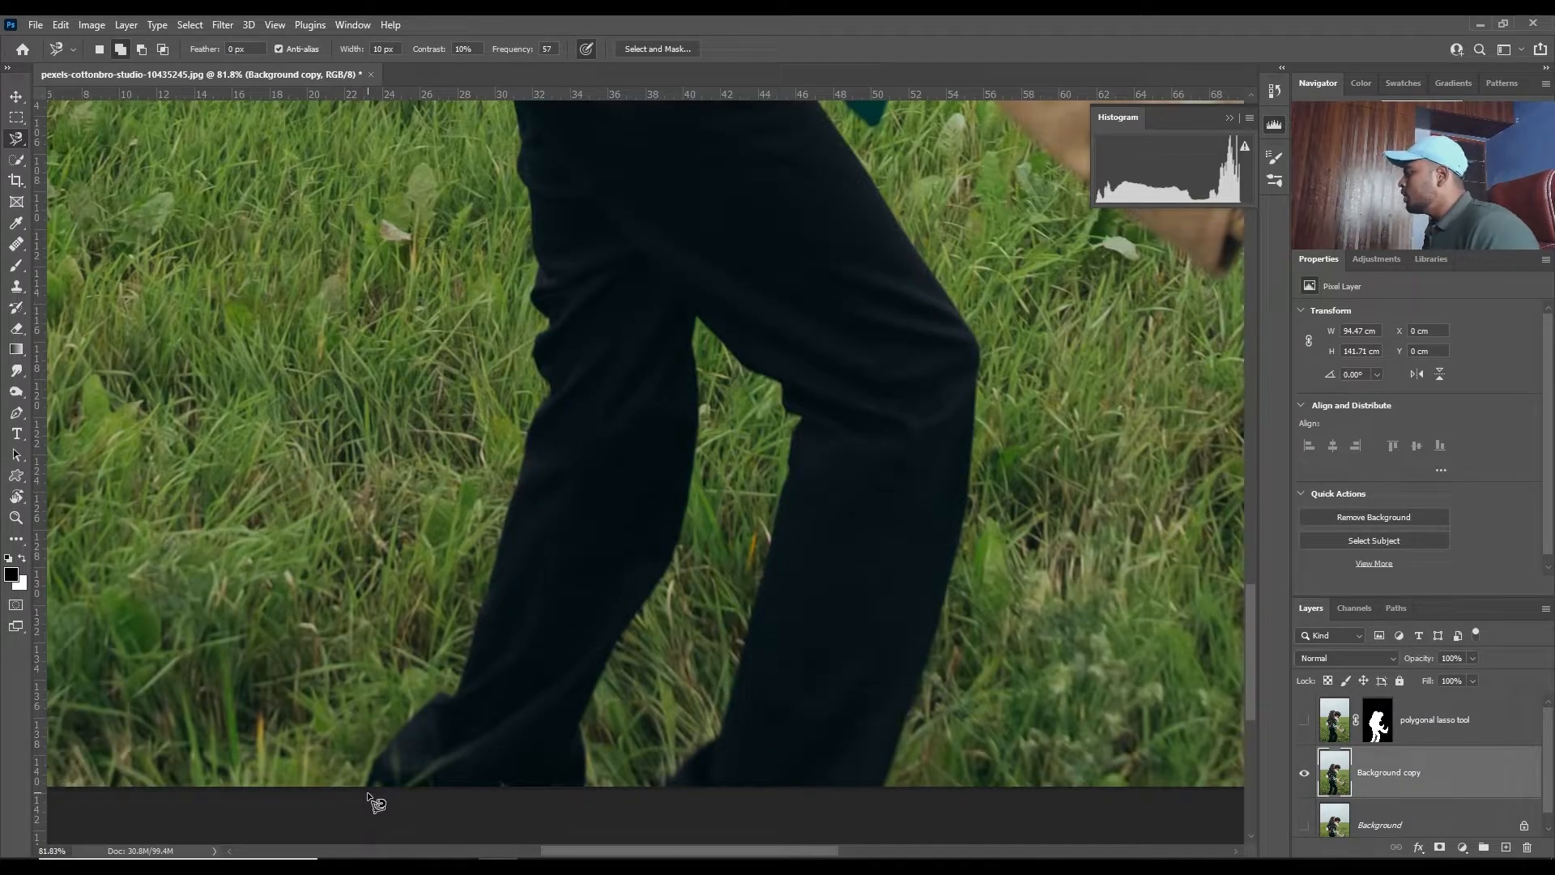
scroll(374, 798, "up", 3)
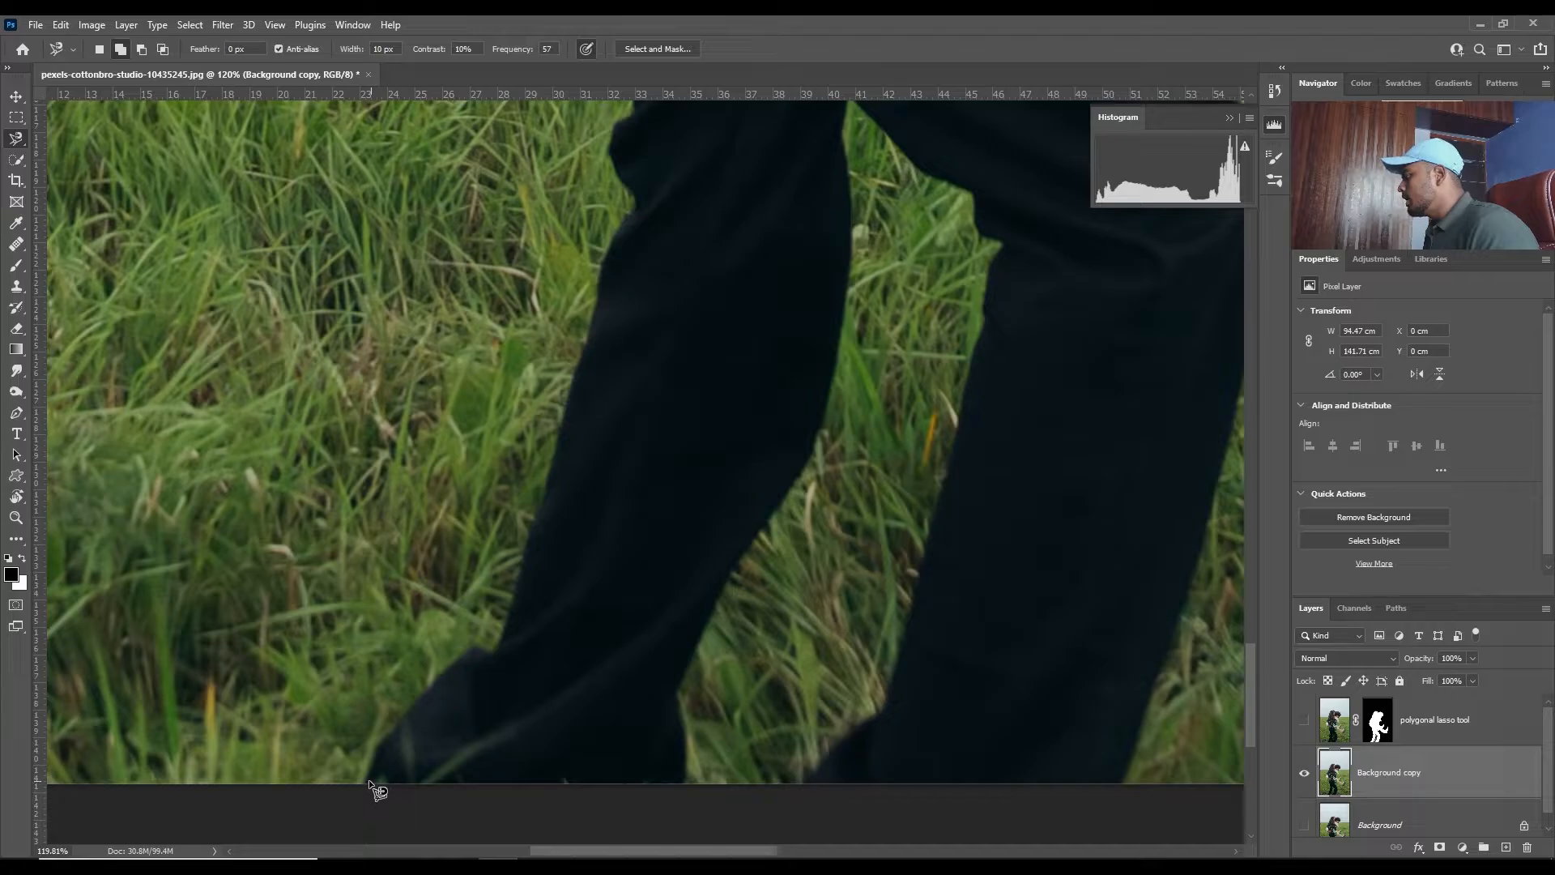
left_click(367, 780)
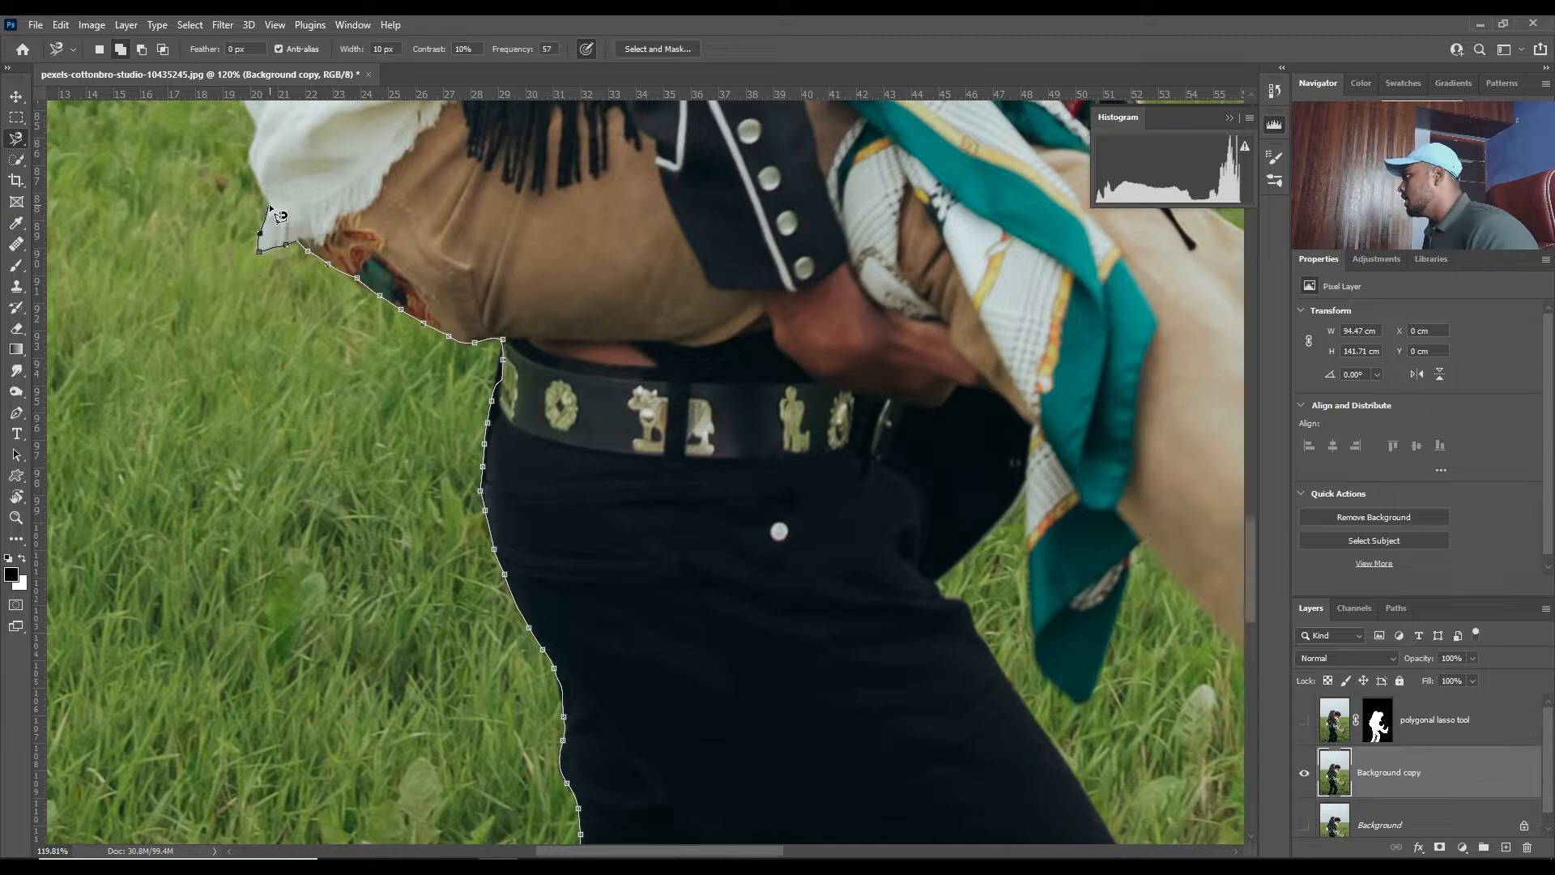
mouse_move(281, 212)
left_mouse_down()
mouse_move(336, 275)
mouse_move(434, 672)
left_mouse_up()
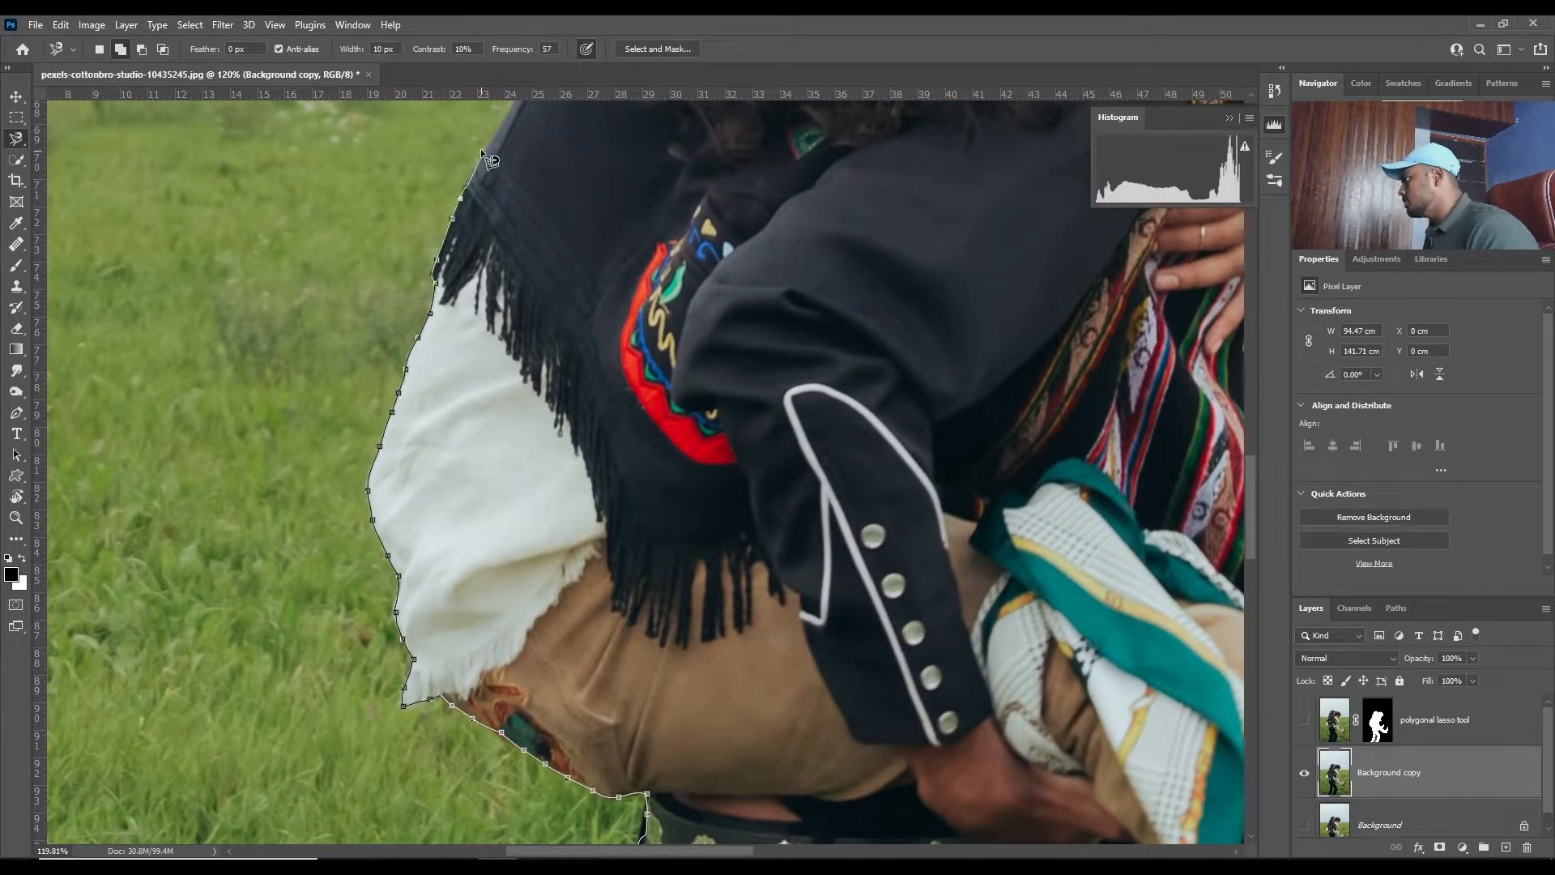
mouse_move(480, 148)
left_mouse_down()
mouse_move(345, 541)
mouse_move(376, 482)
left_mouse_up()
- Remove the last anchor points of the magnetic outline at the woman's shoulder
key("BackSpace")
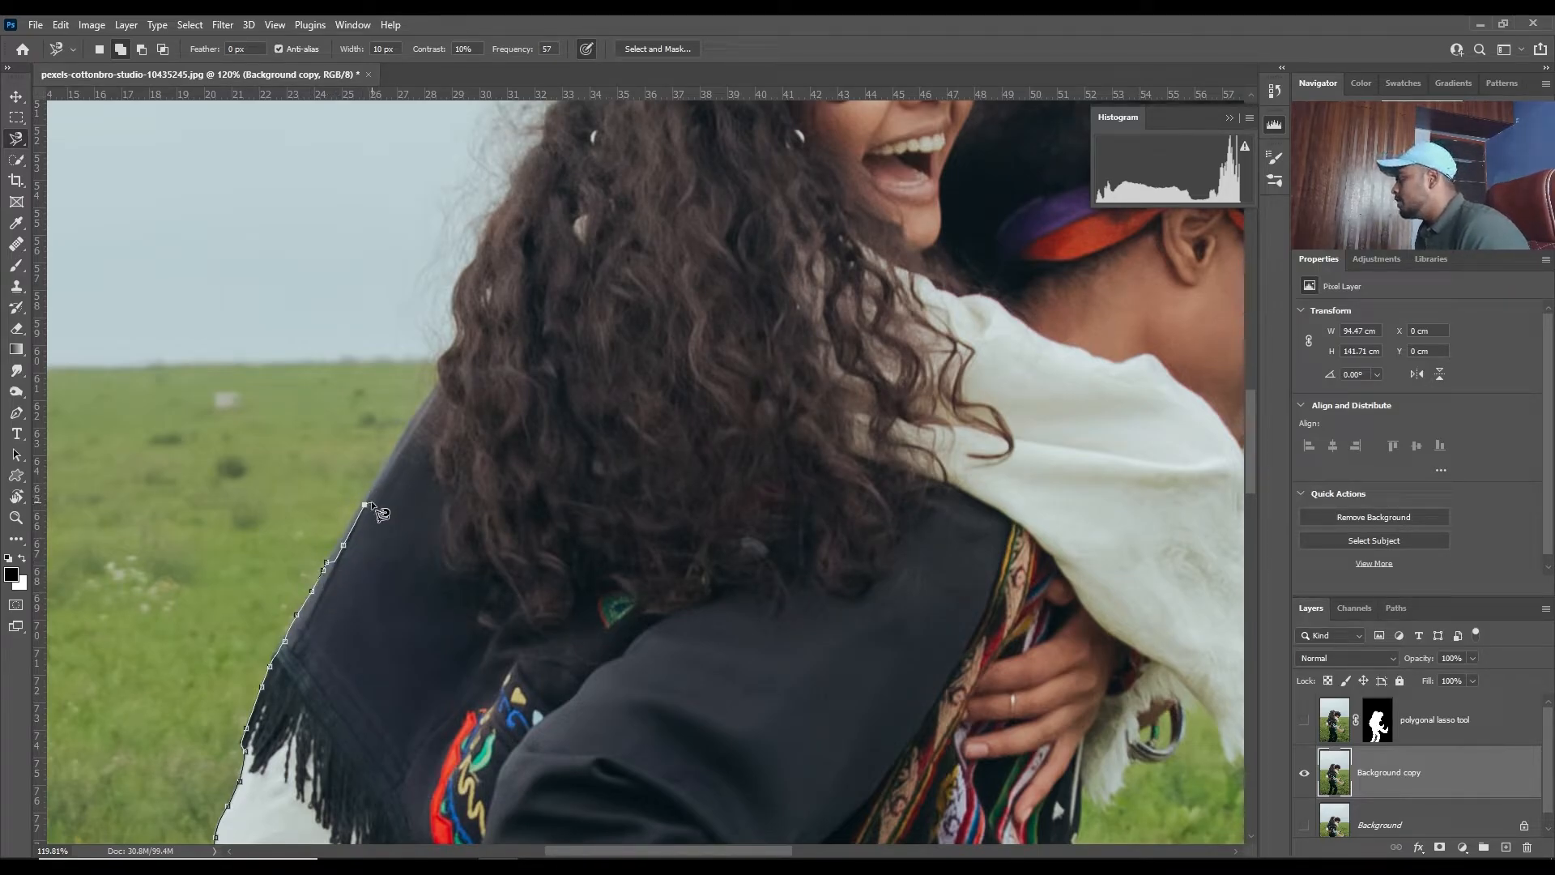
key("BackSpace")
key("BackSpace")
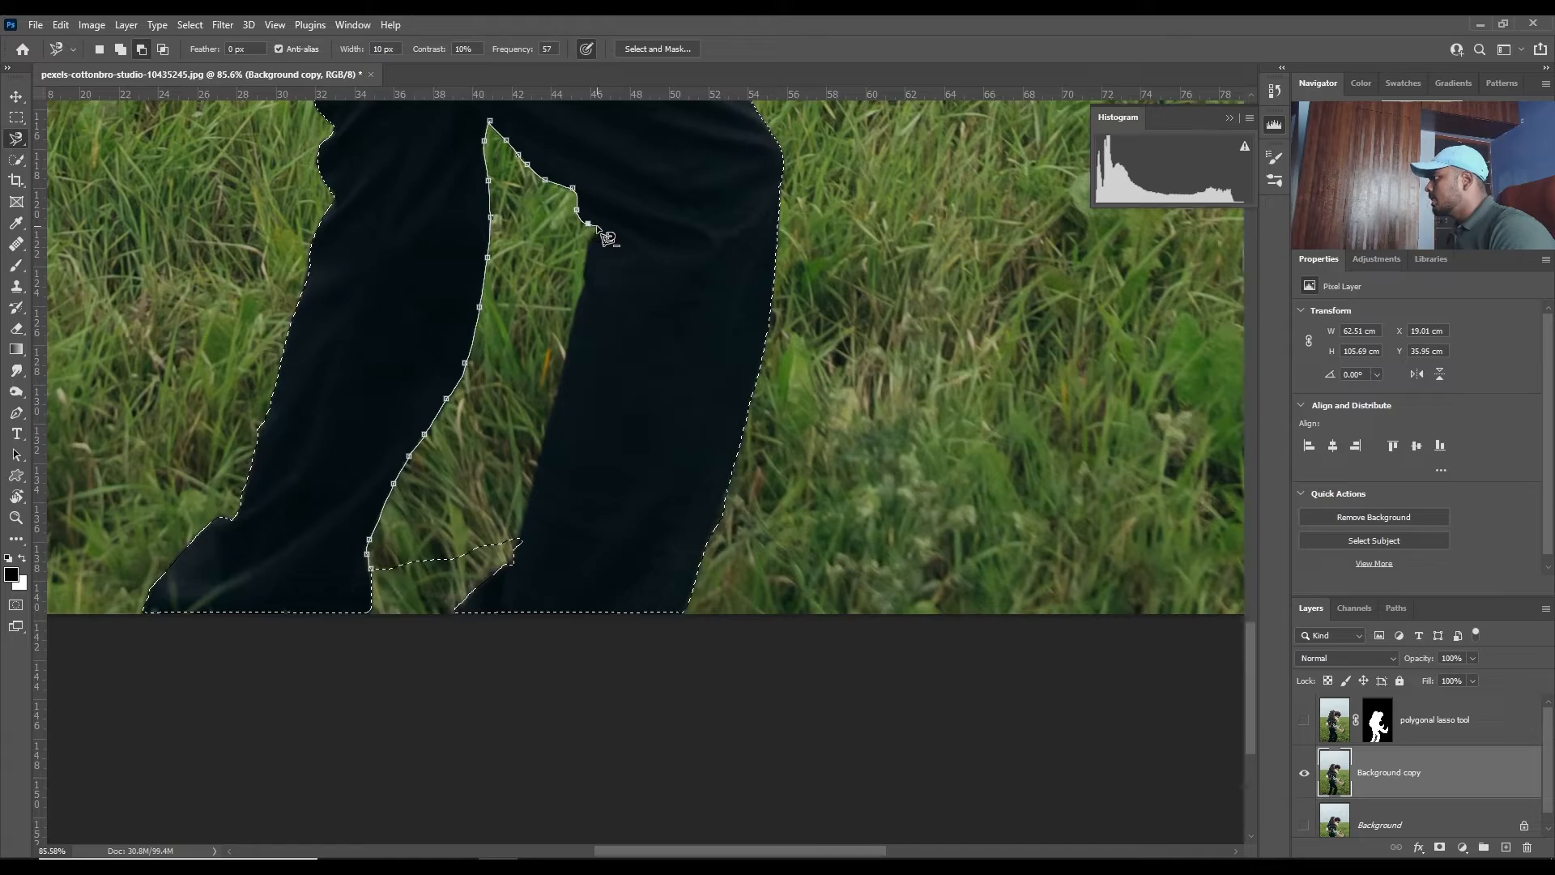
- Trace the front leg's inner edge with the Magnetic Lasso and close the outline, subtracting the grass gap from the selection
left_click(596, 227)
left_click(596, 234)
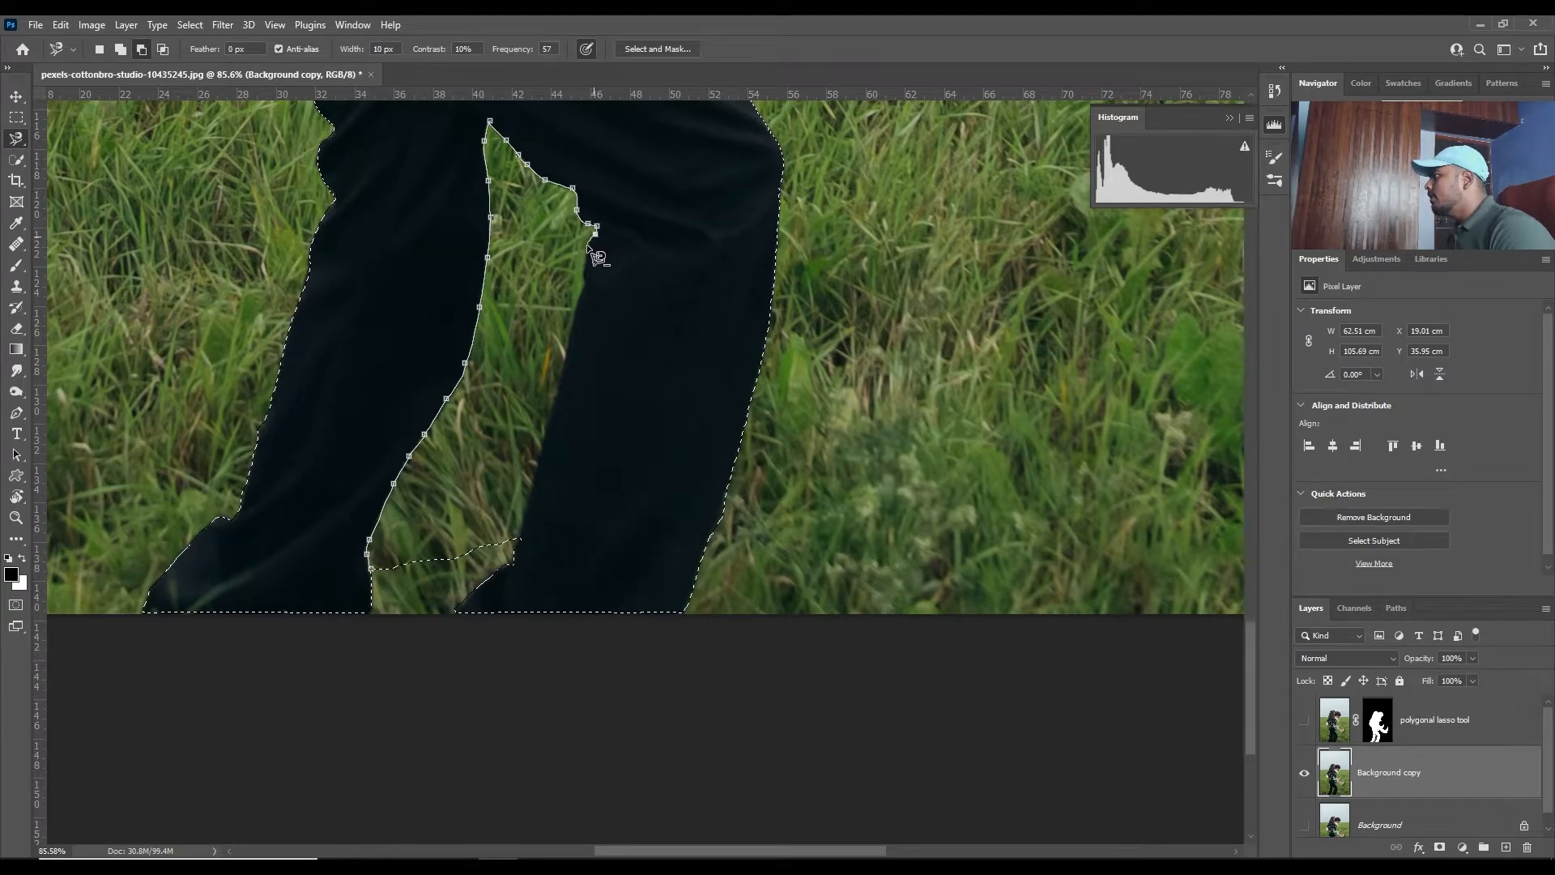
left_click(587, 252)
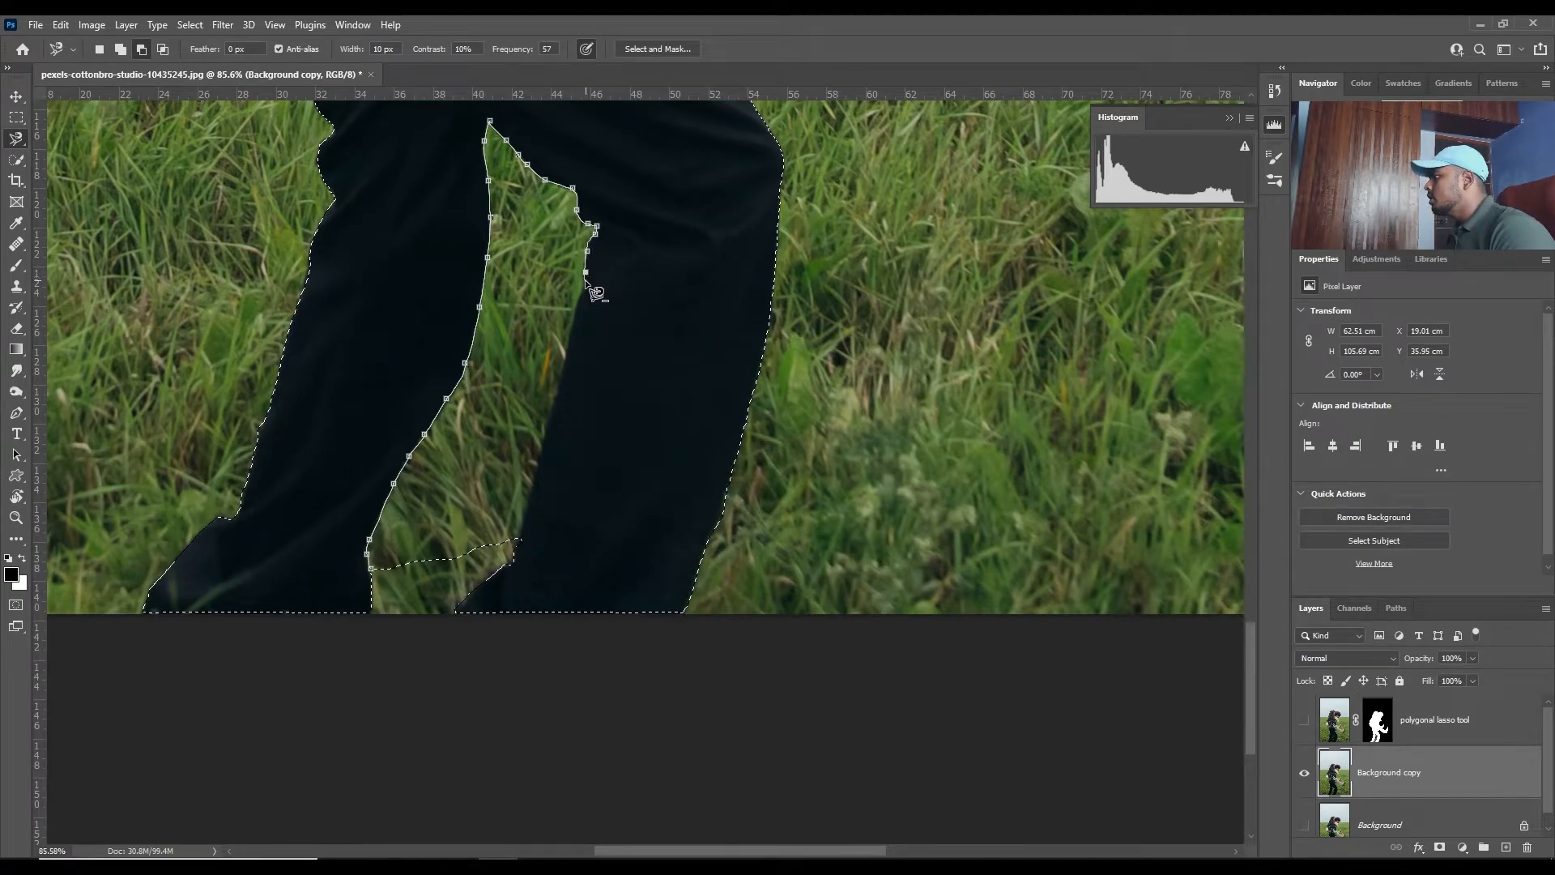
left_click(586, 285)
left_click(575, 314)
left_click(572, 328)
left_click(567, 347)
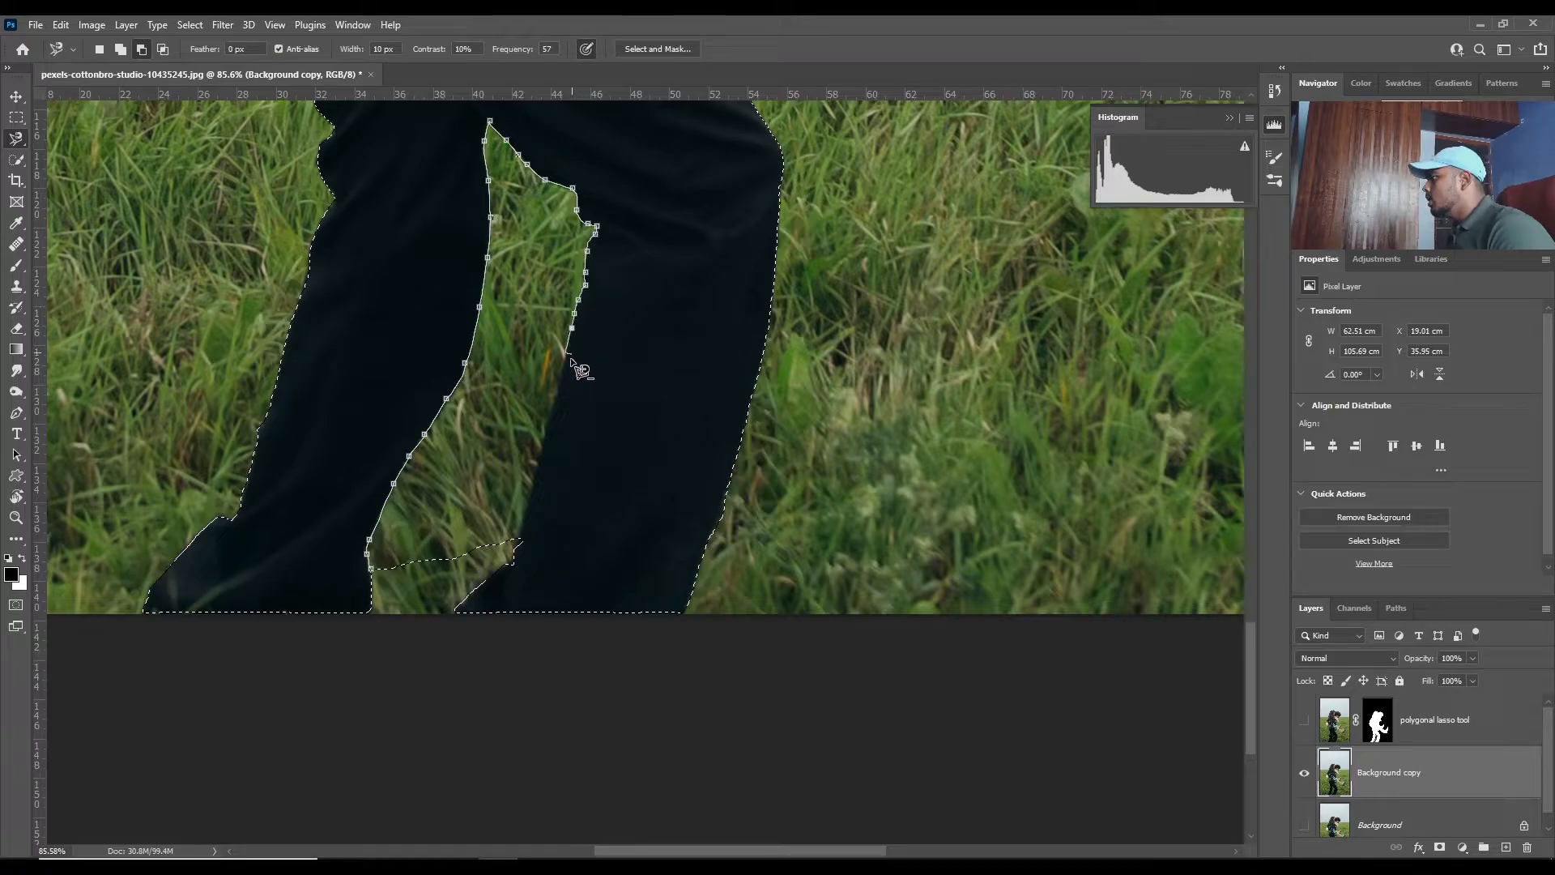
left_click(564, 367)
left_click(558, 387)
left_click(547, 423)
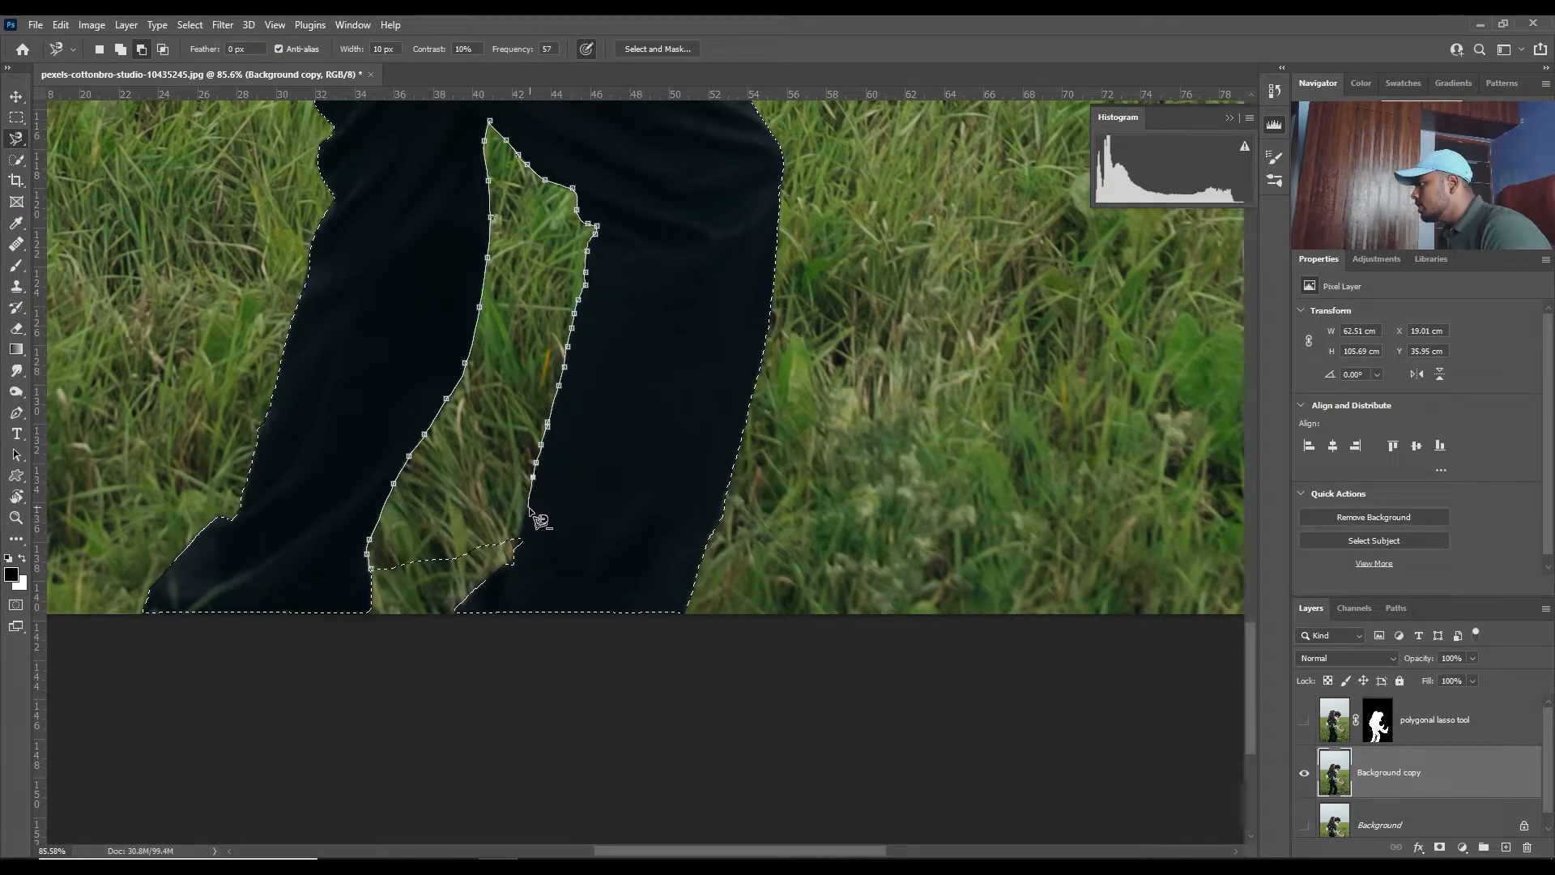
double_click(519, 543)
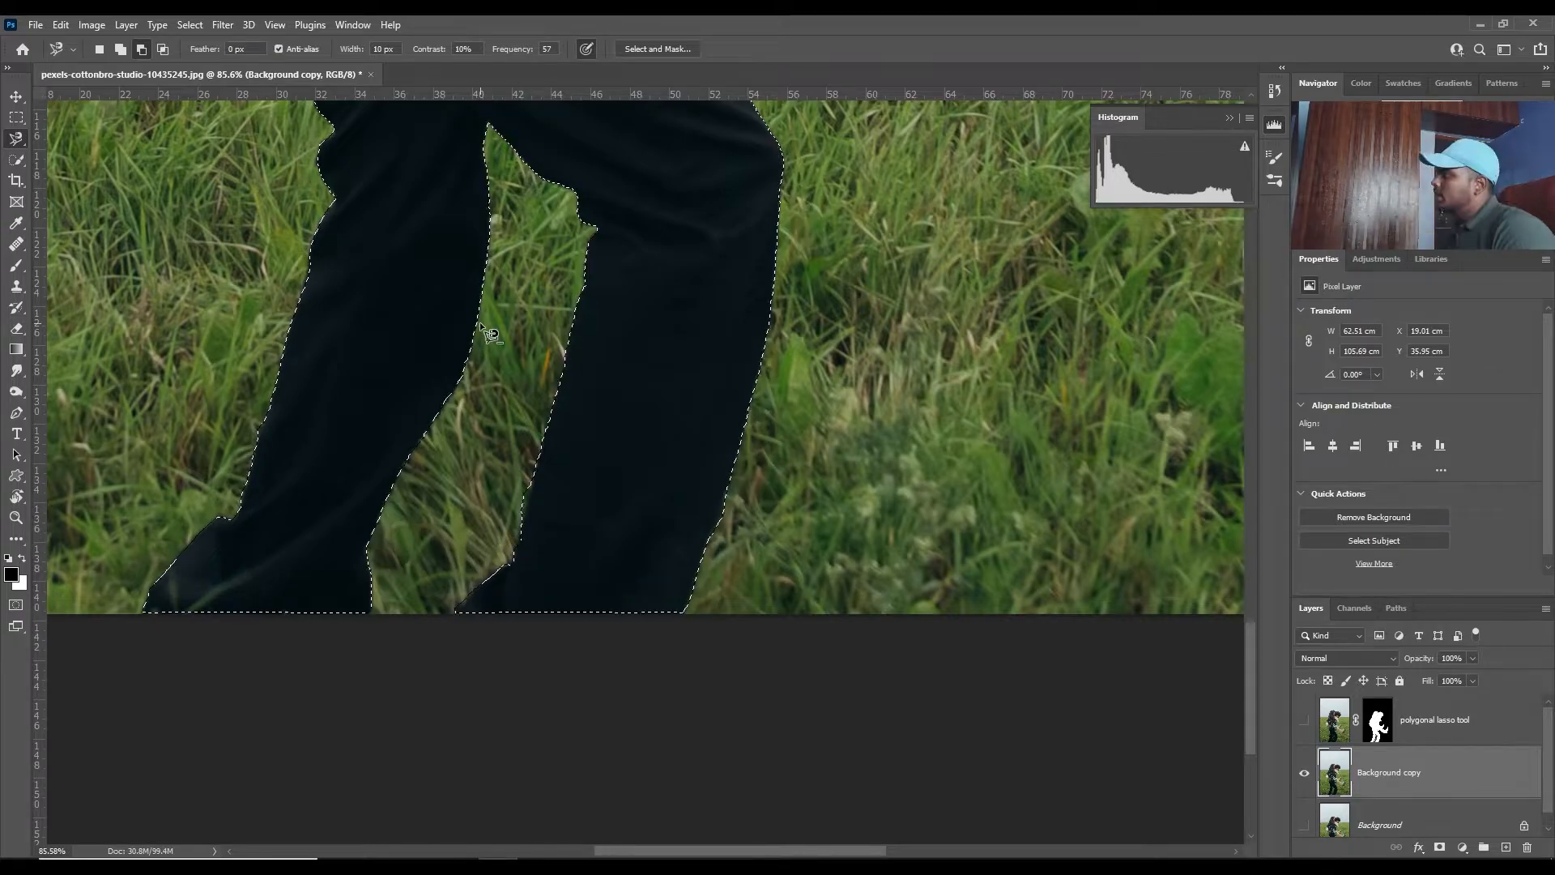
- Open the magnetic selection of the couple in Select and Mask
scroll(490, 324, "down", 8)
left_click_drag(549, 183, 556, 572)
left_click_drag(578, 287, 580, 675)
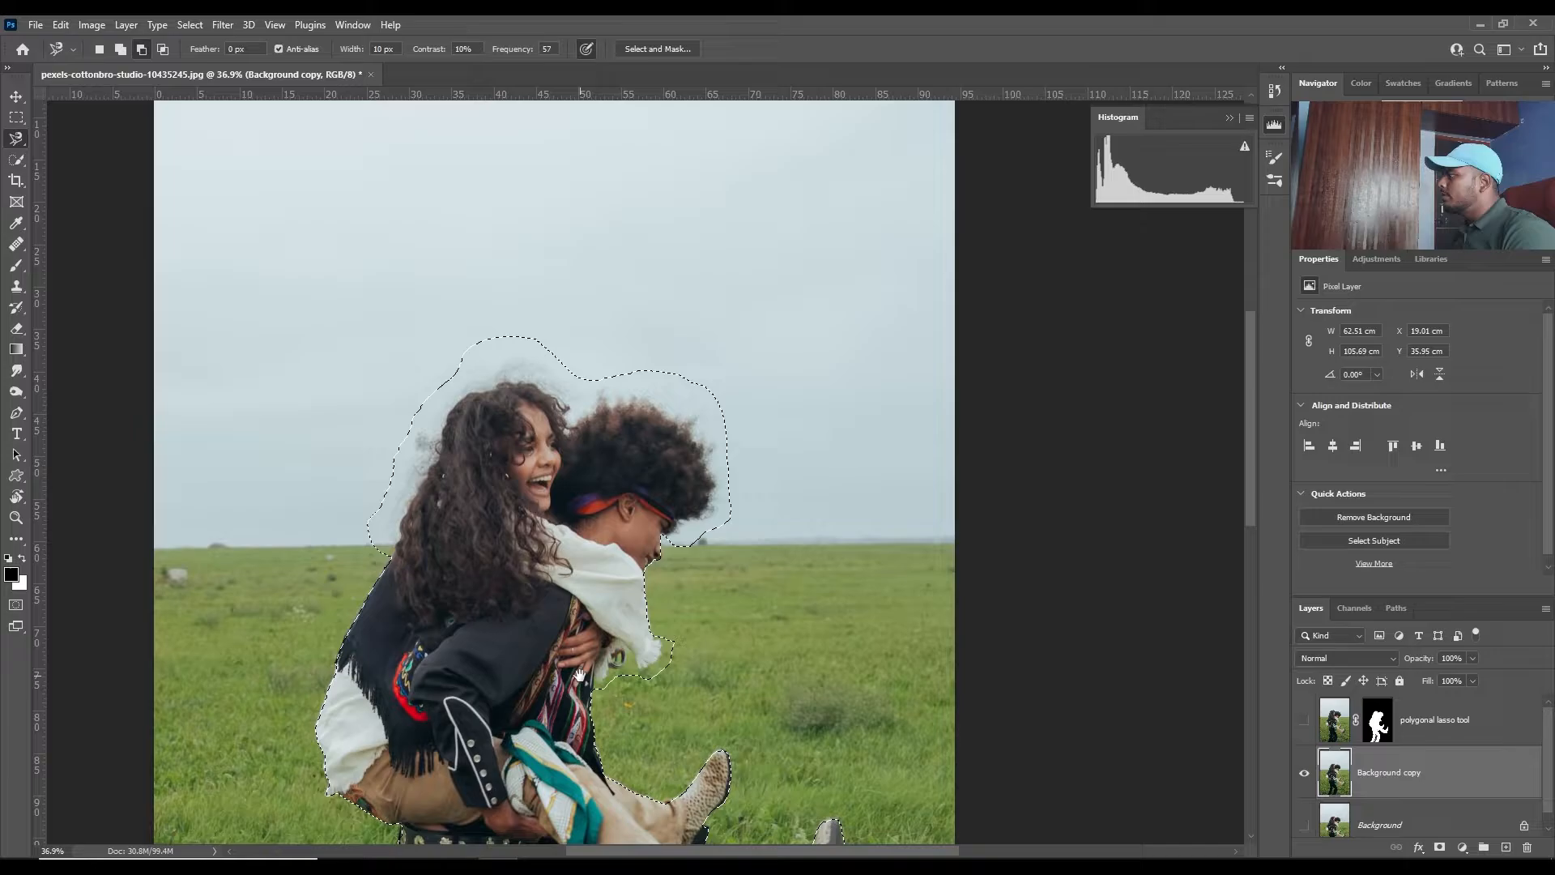
left_click(644, 50)
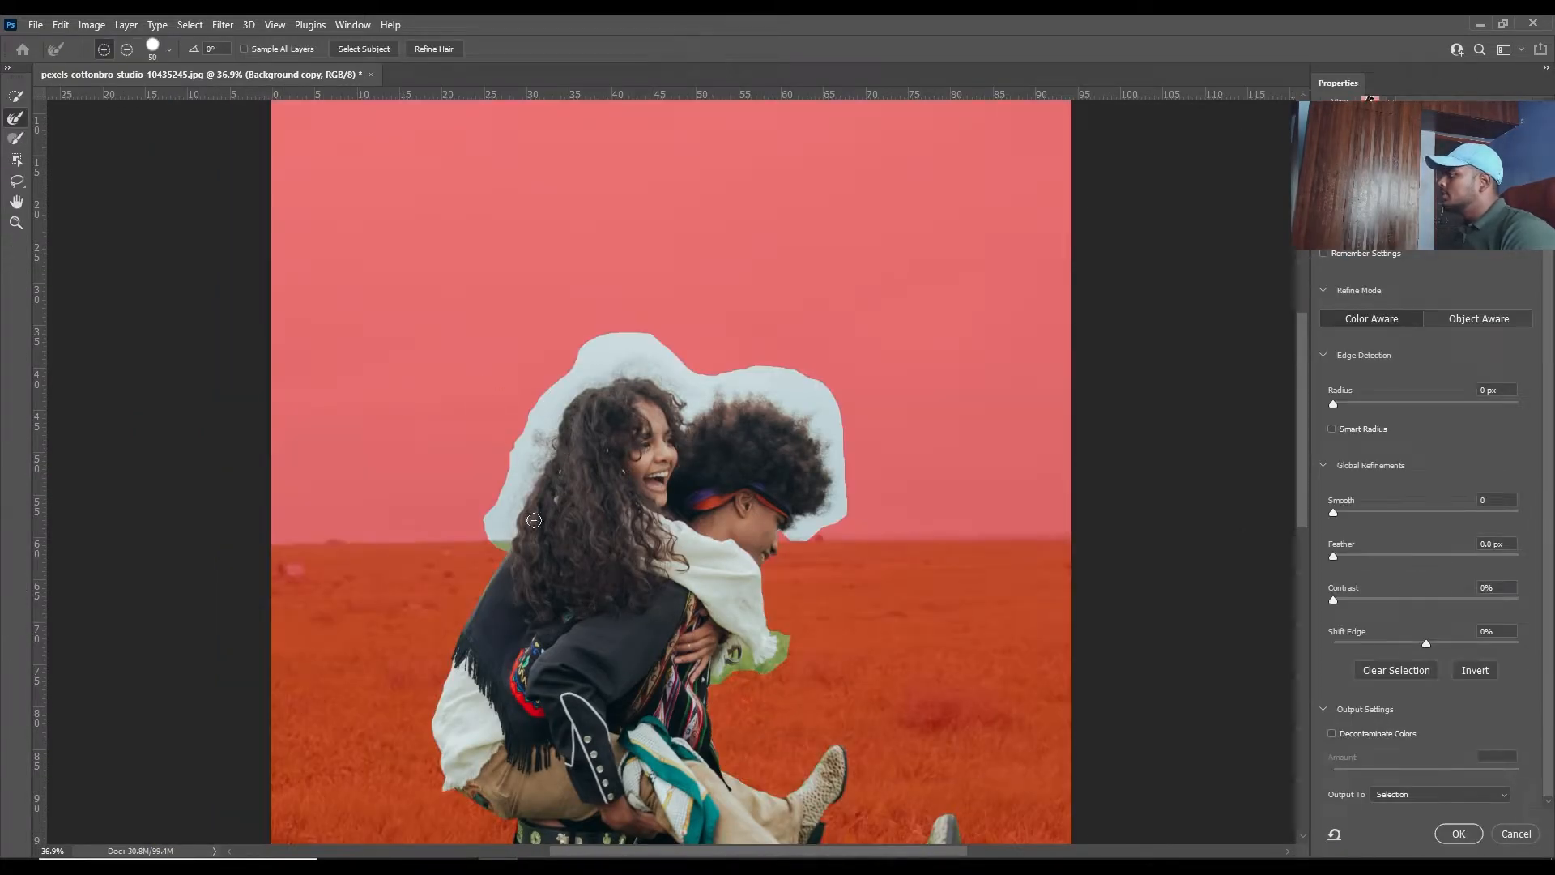
- Brush the edges of both people's hair and the white garment's fringe with the Refine Edge Brush at size 50
scroll(528, 471, "up", 6)
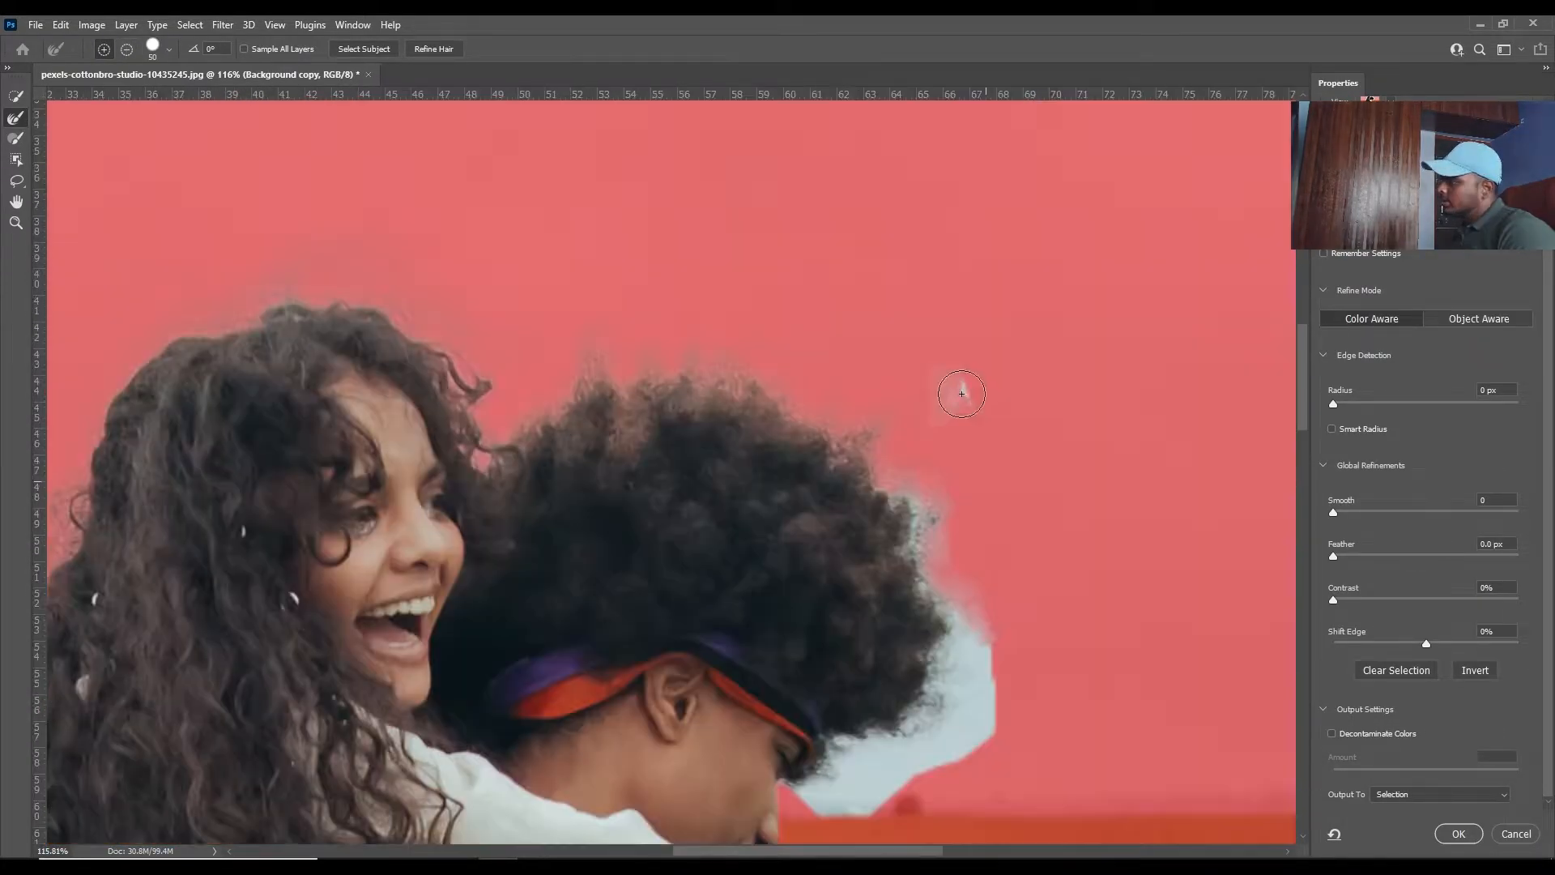
mouse_move(913, 468)
left_mouse_down()
mouse_move(899, 527)
mouse_move(938, 648)
mouse_move(964, 674)
mouse_move(945, 735)
mouse_move(878, 733)
mouse_move(834, 769)
mouse_move(894, 790)
mouse_move(797, 776)
mouse_move(660, 240)
left_mouse_up()
mouse_move(626, 536)
left_mouse_down()
mouse_move(608, 681)
mouse_move(534, 639)
mouse_move(453, 704)
mouse_move(466, 717)
mouse_move(541, 638)
mouse_move(666, 604)
mouse_move(631, 565)
left_mouse_up()
left_click_drag(516, 639, 455, 725)
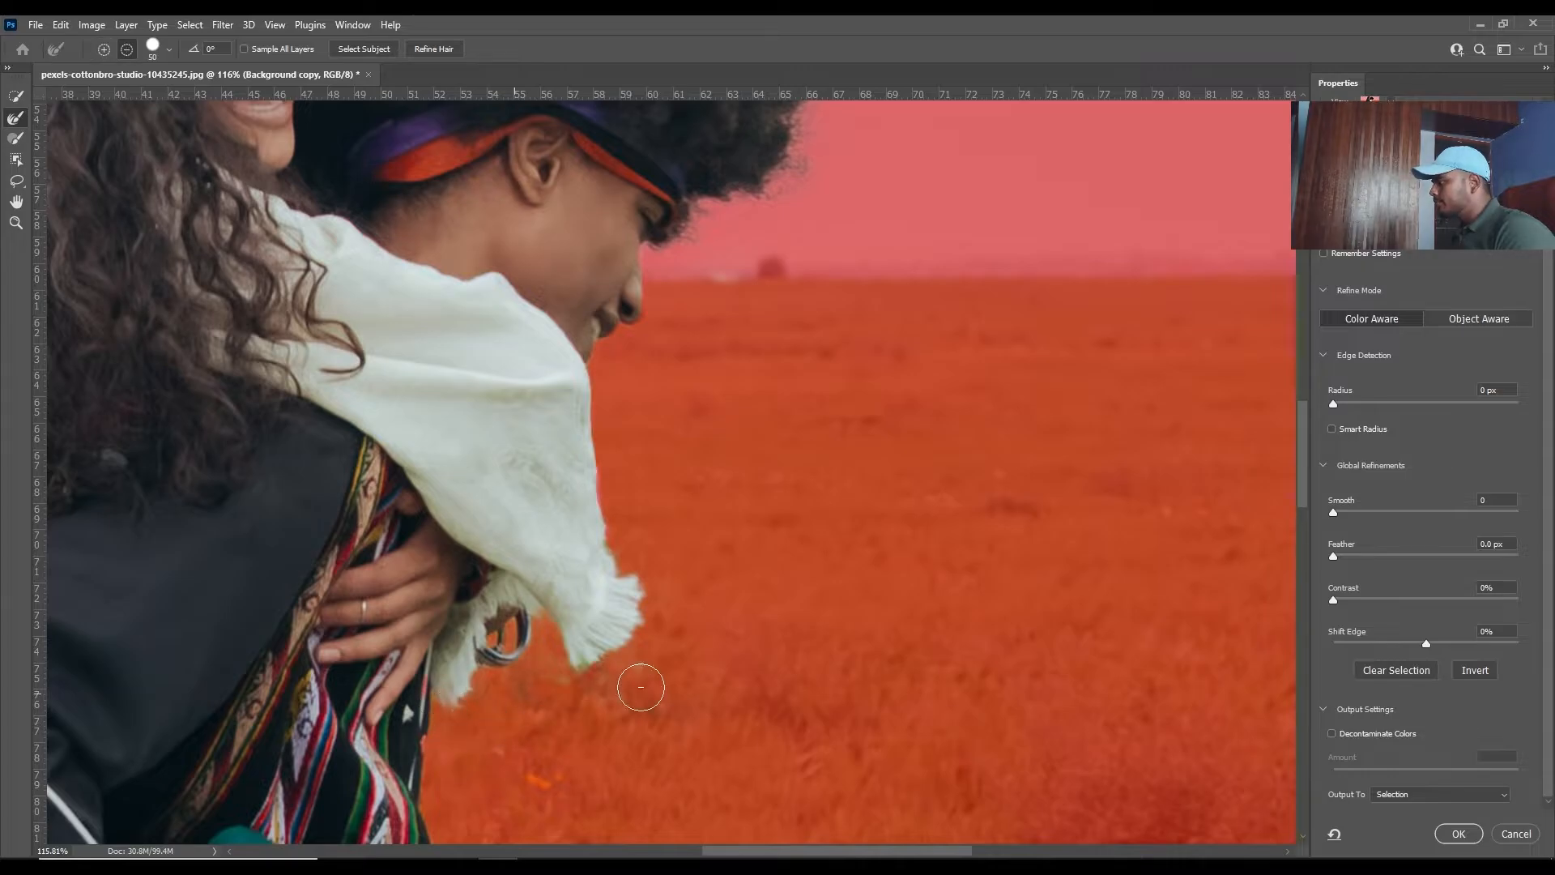
- Turn on Decontaminate Colors and output the refined selection of the couple as a new layer with layer mask
key("ctrl+0")
left_click(1360, 732)
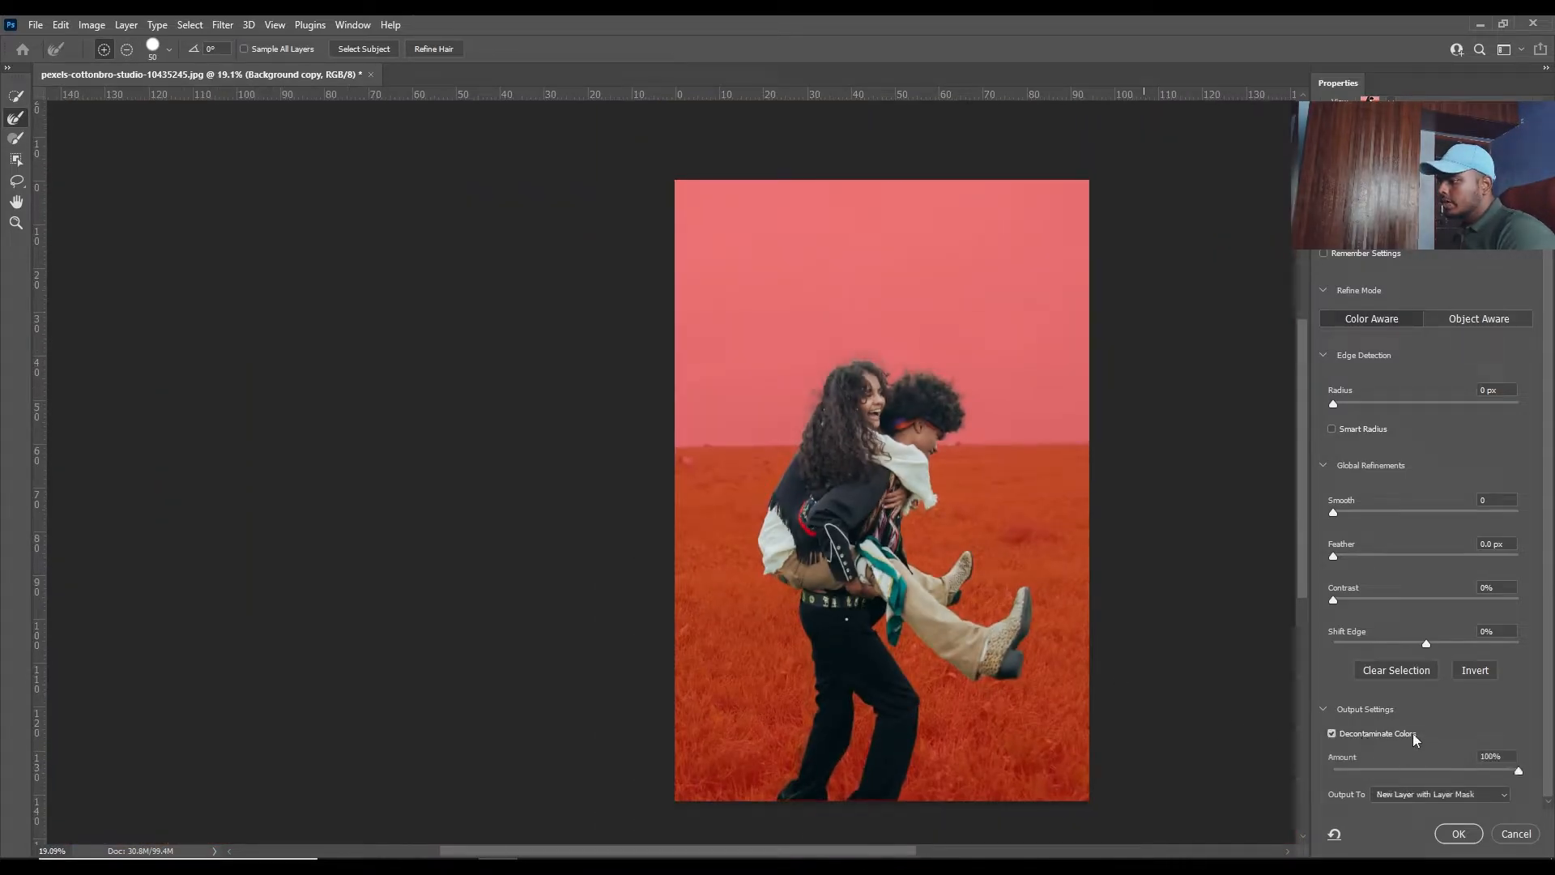
left_click_drag(954, 488, 838, 503)
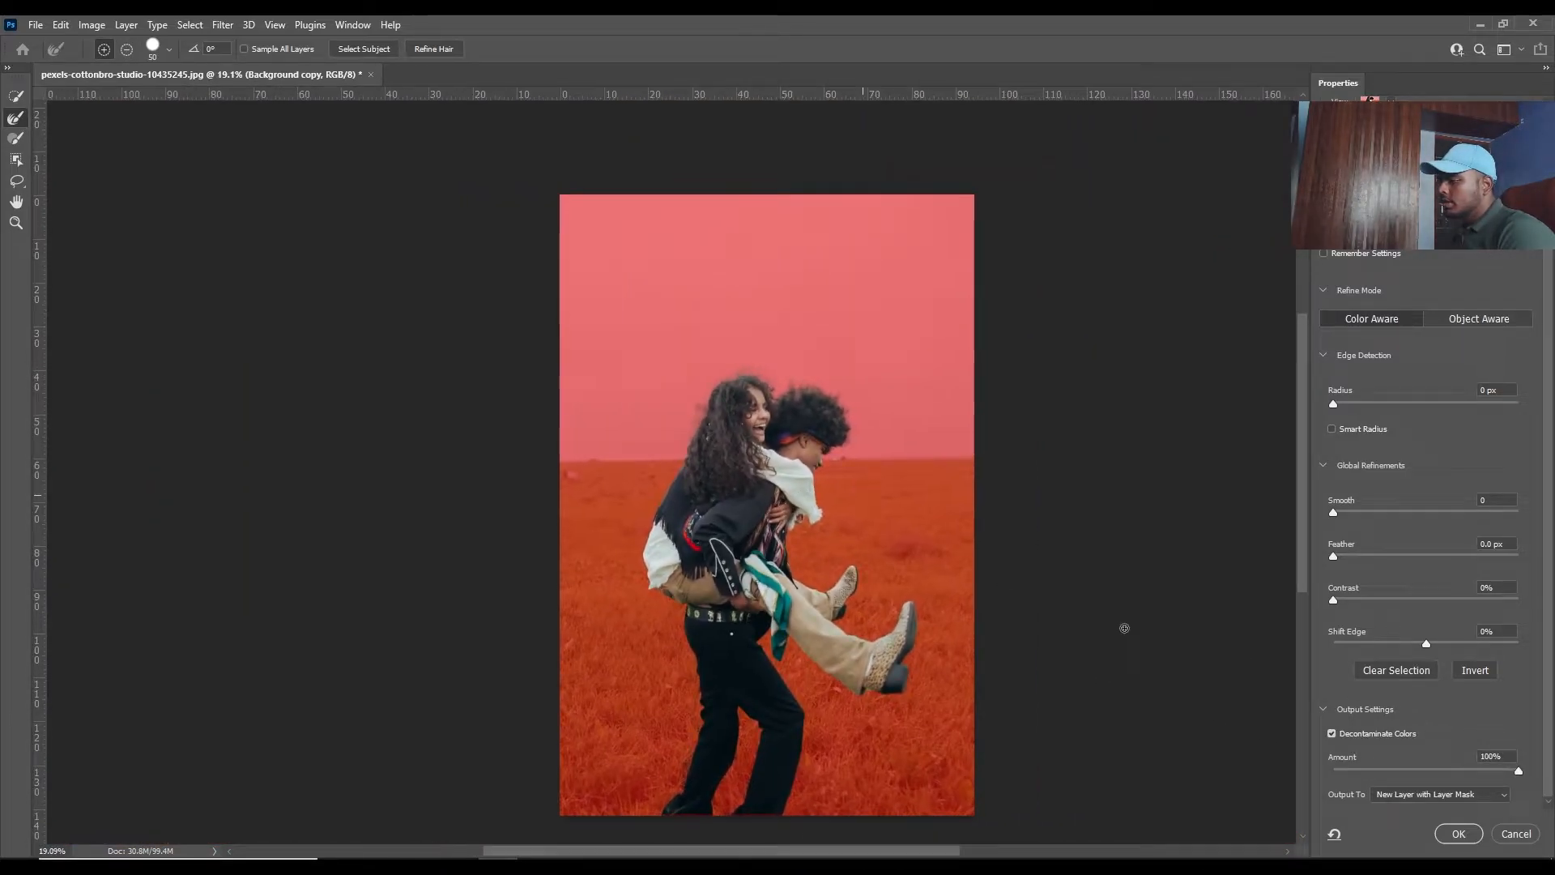
left_click(1408, 795)
left_click(1410, 826)
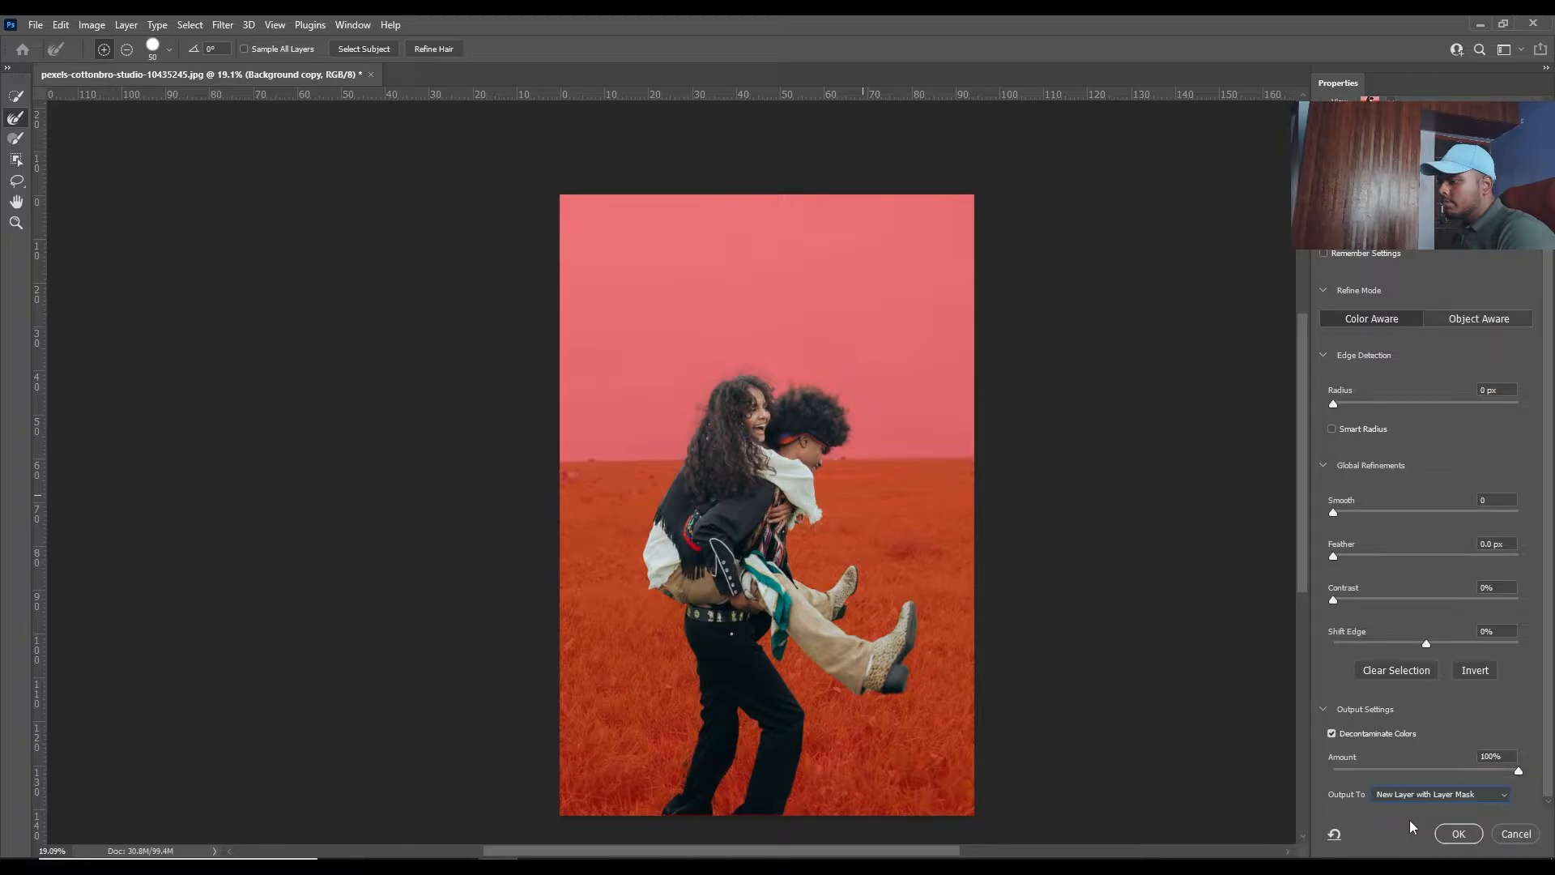
left_click(1457, 835)
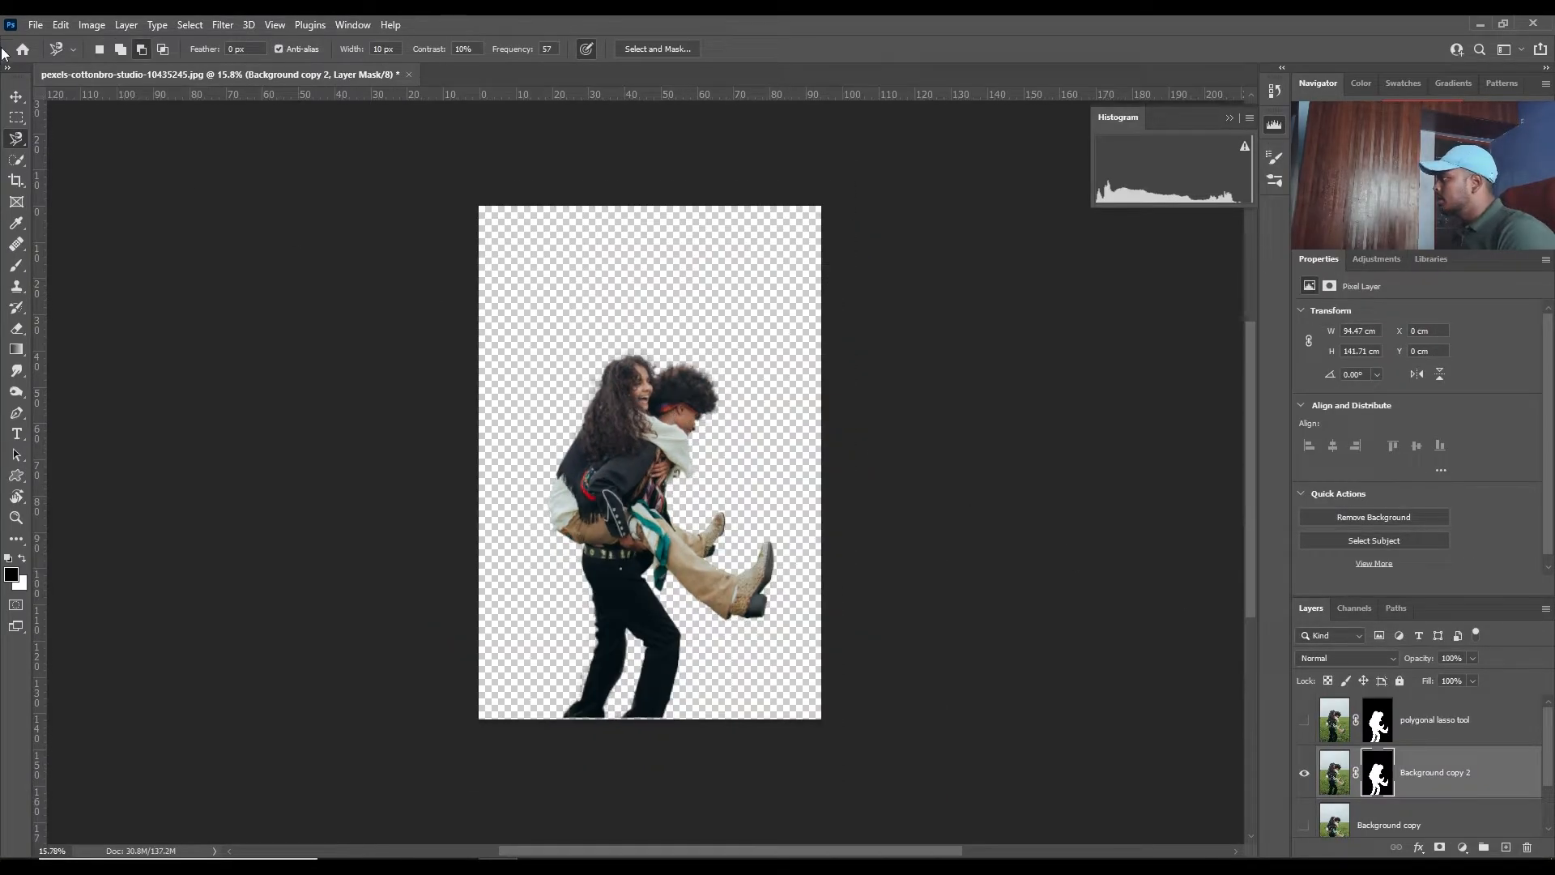
left_click(16, 98)
left_click(322, 442)
scroll(711, 554, "up", 2)
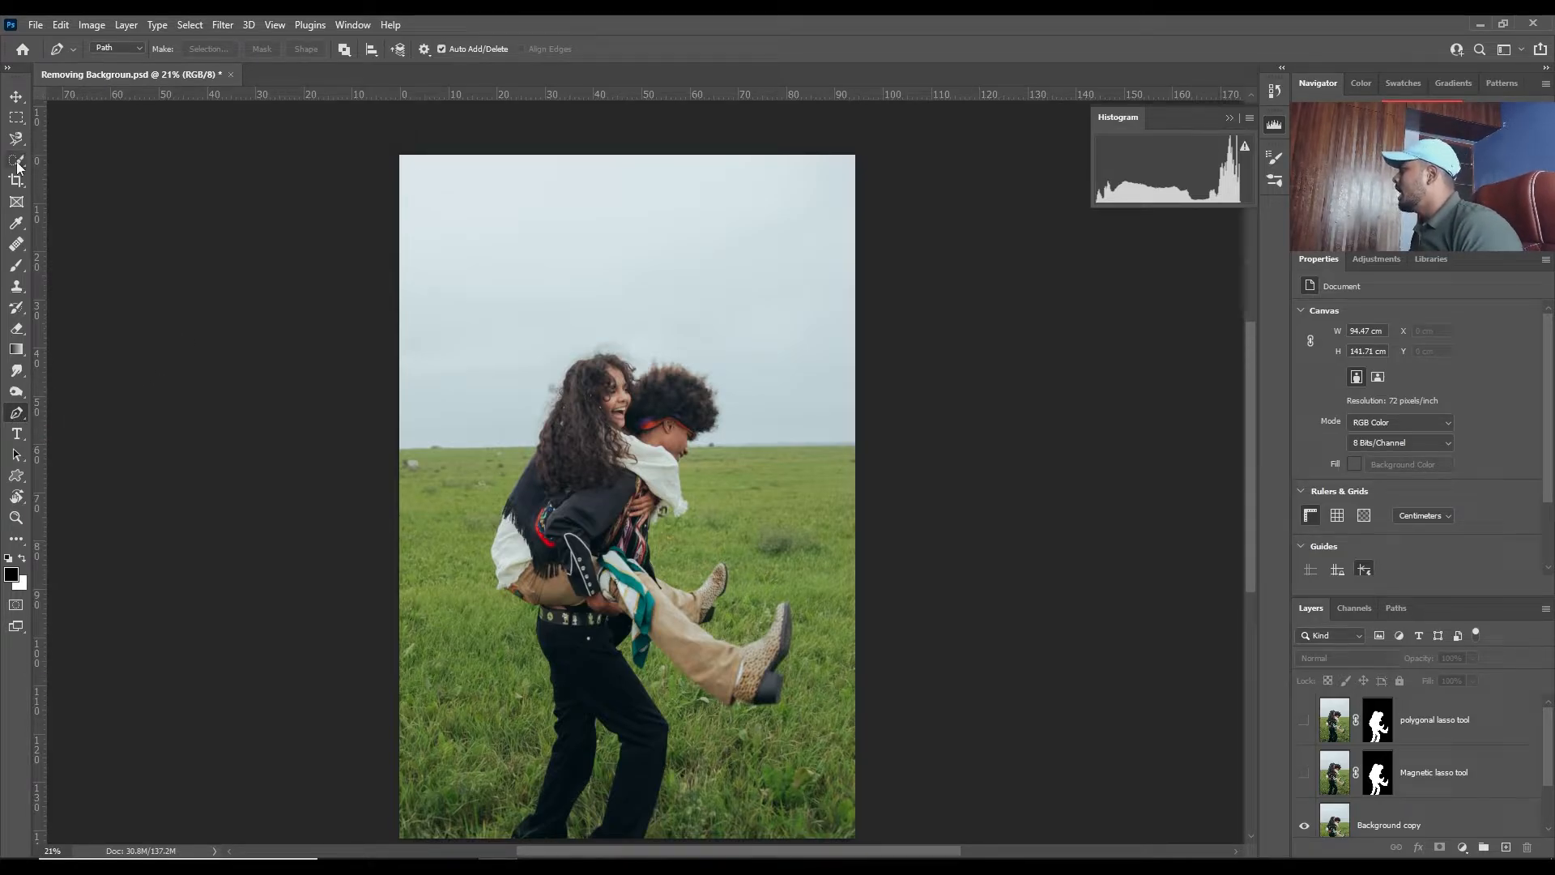
- Set the Pen tool to Path mode and start a path at the man's rear trouser hem on the photo's lower edge
left_click(120, 50)
left_click(120, 70)
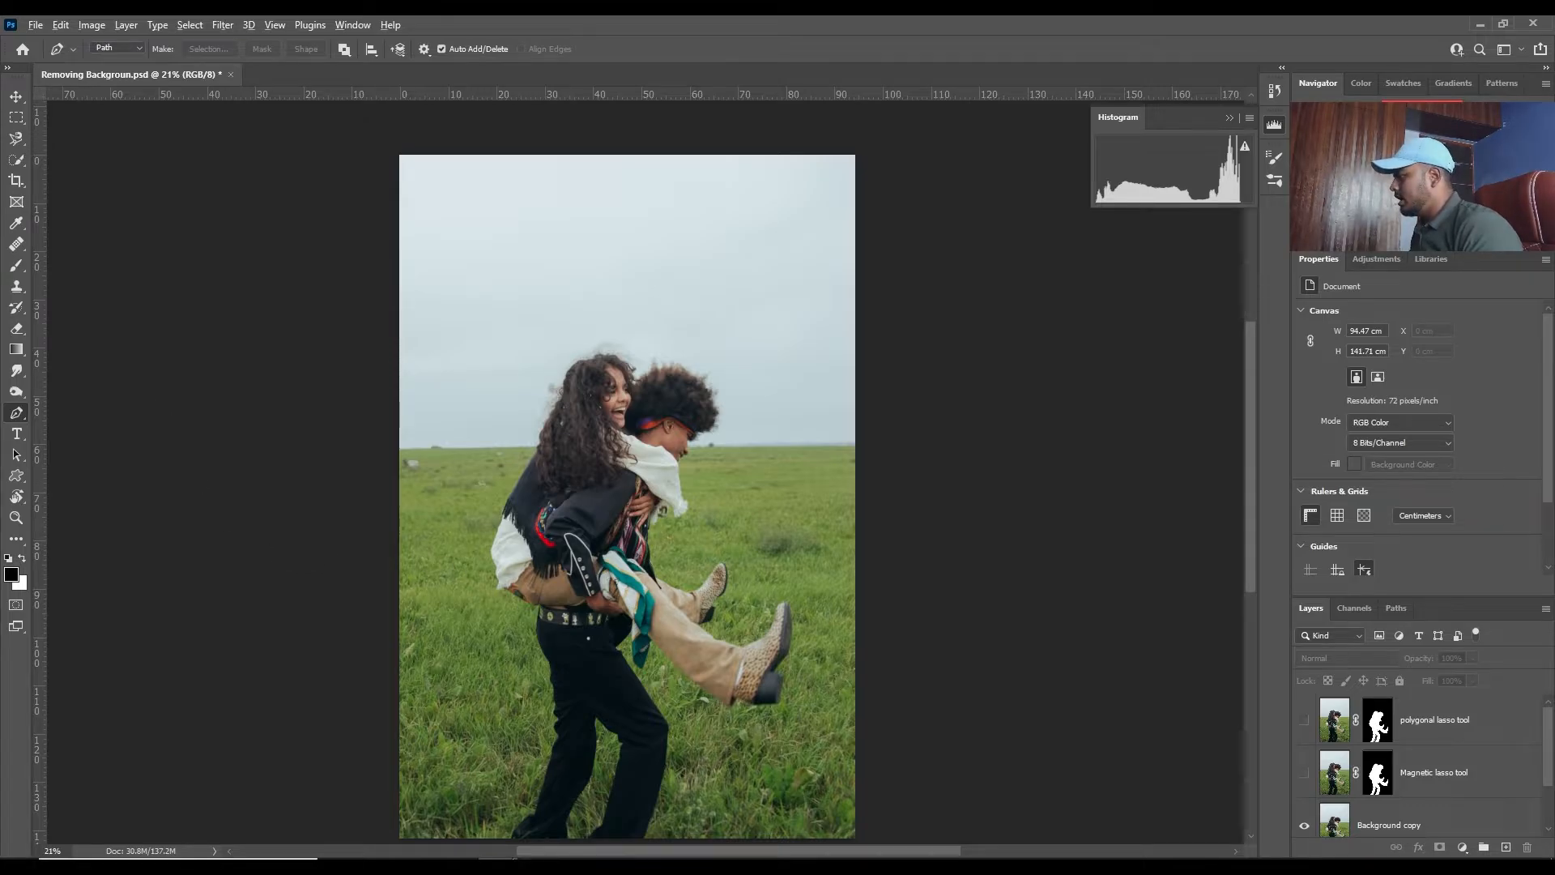
left_click_drag(536, 791, 562, 817)
scroll(538, 779, "up", 4)
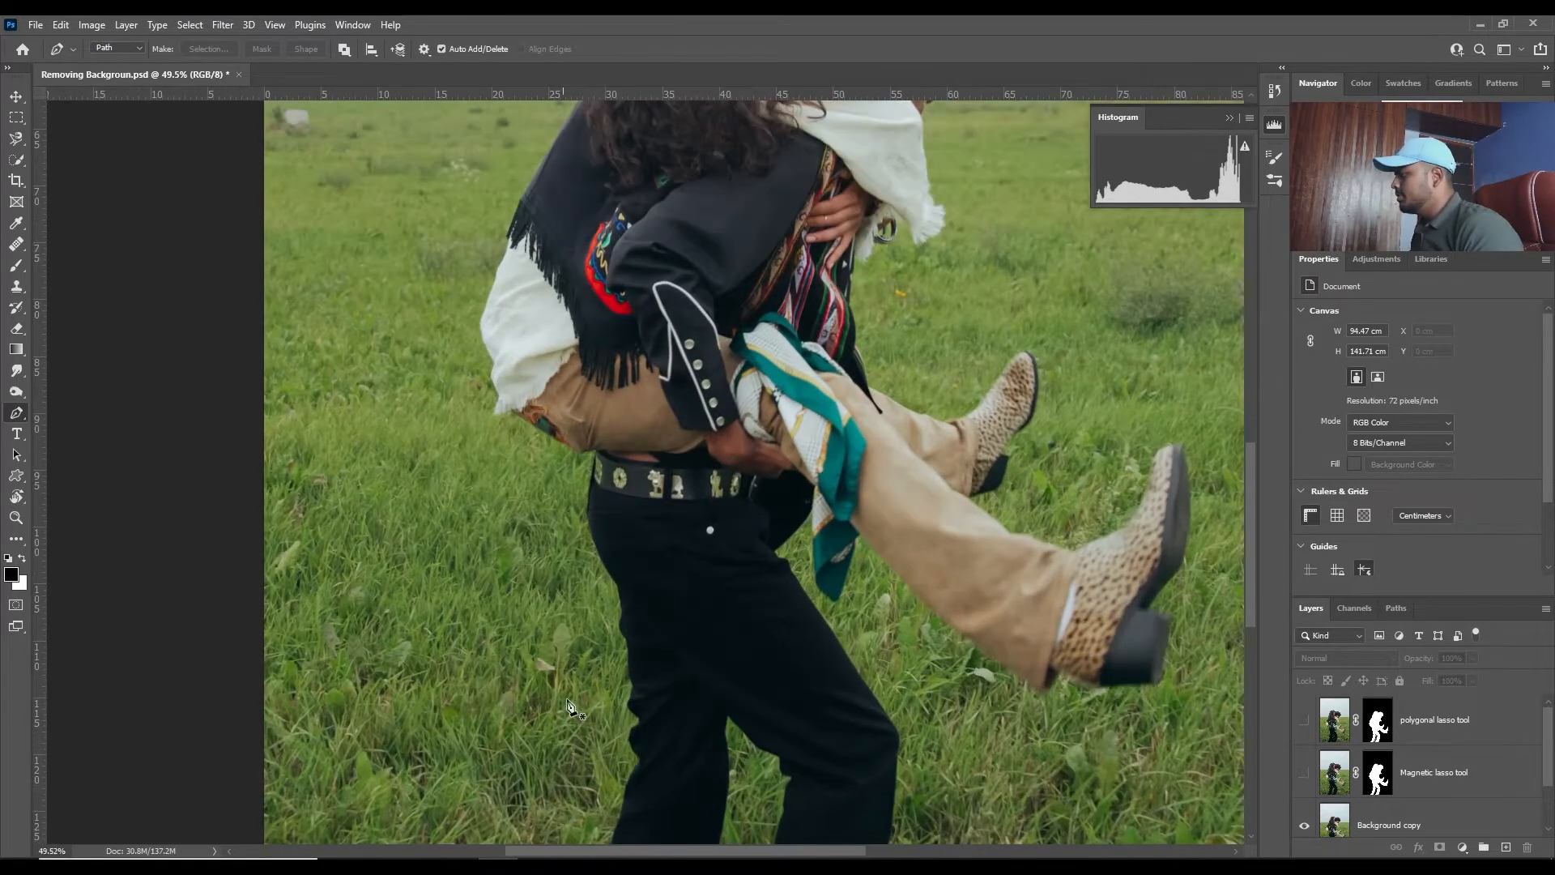
scroll(455, 614, "up", 4)
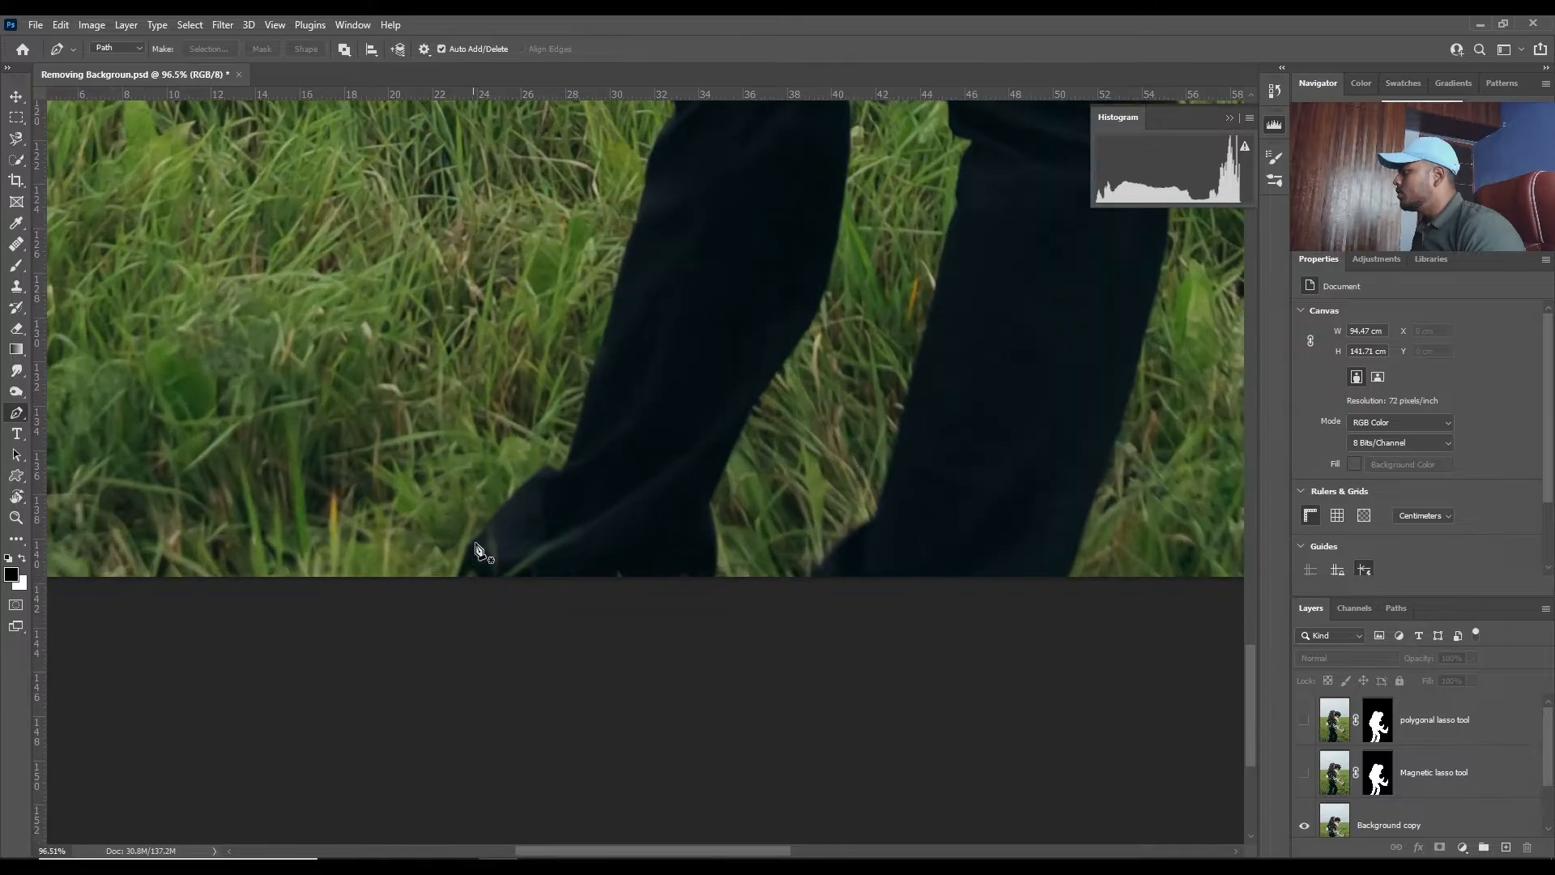
scroll(455, 599, "up", 1)
left_click(436, 646)
scroll(458, 612, "up", 2)
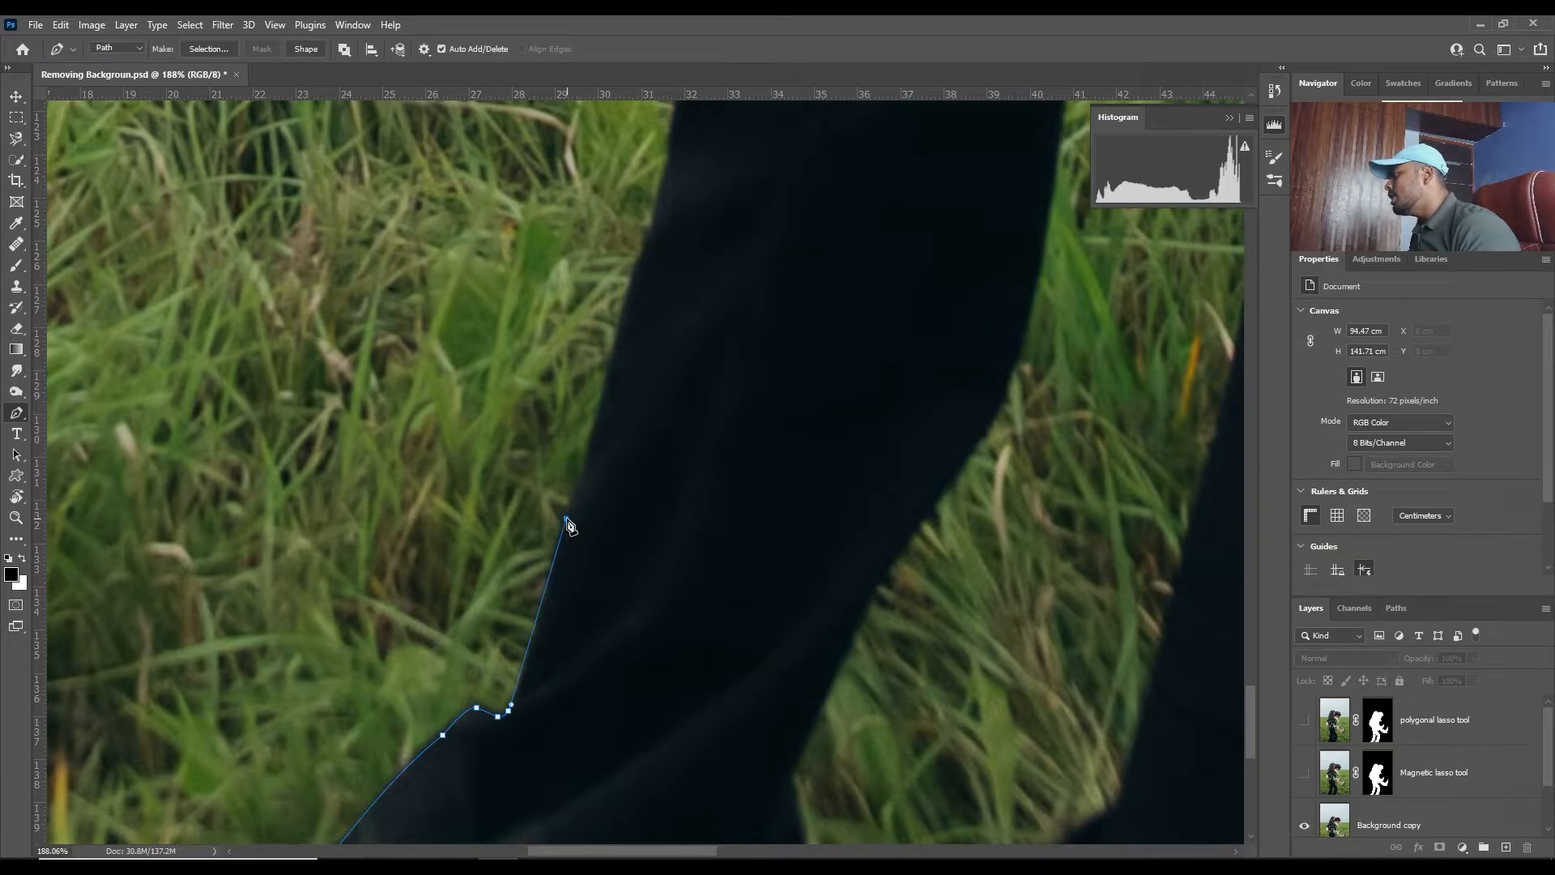
- Trace the outer edge of the man's rear trouser leg with curved Pen anchors up to the folds behind the knee
left_click_drag(570, 527, 576, 454)
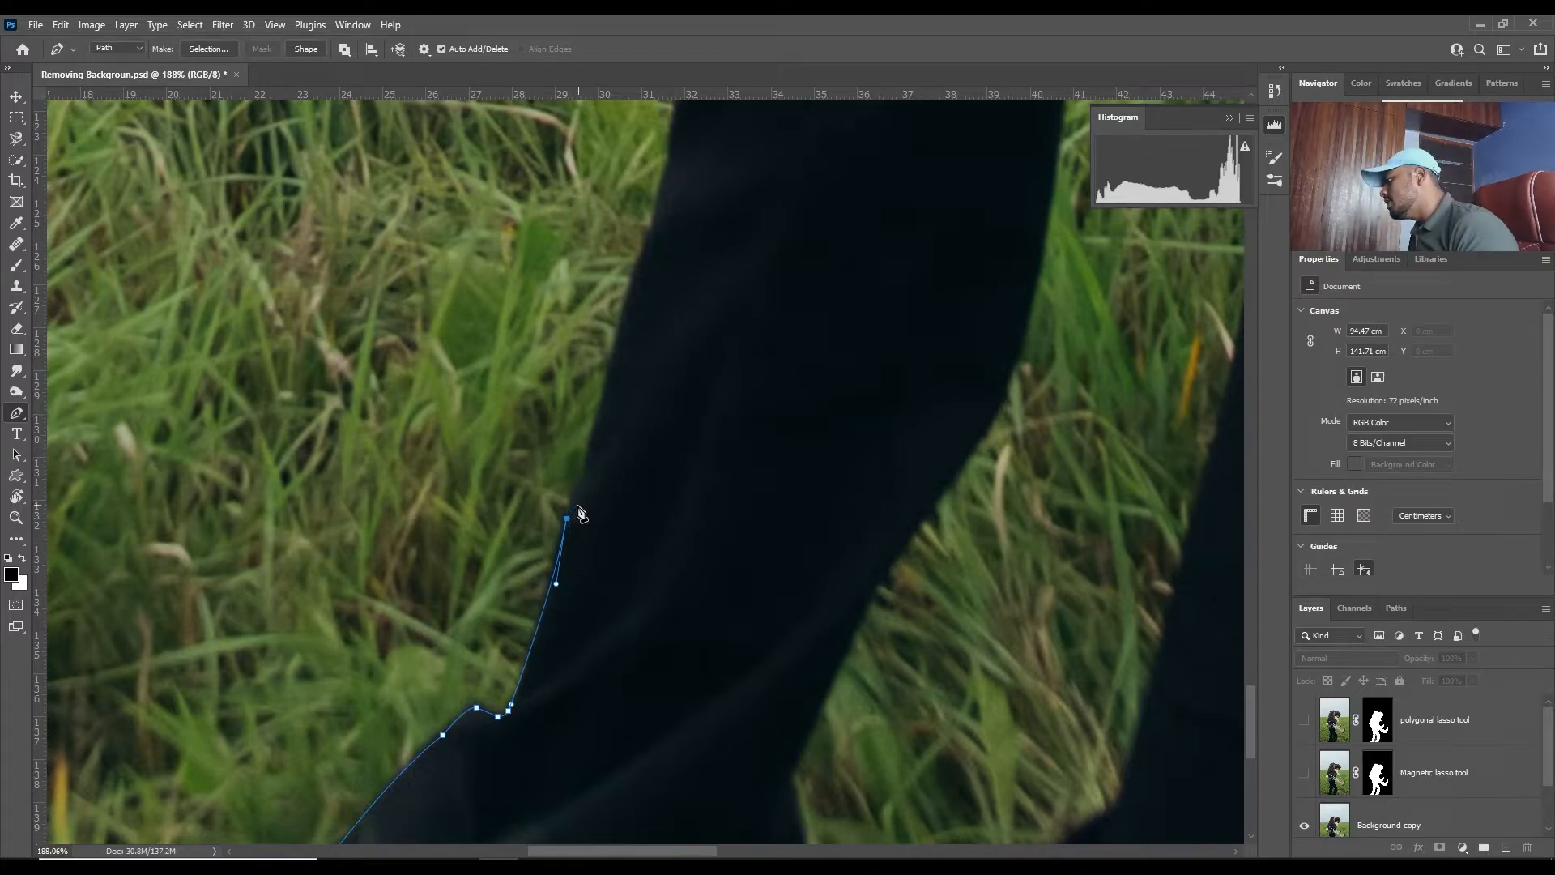
left_click(576, 509)
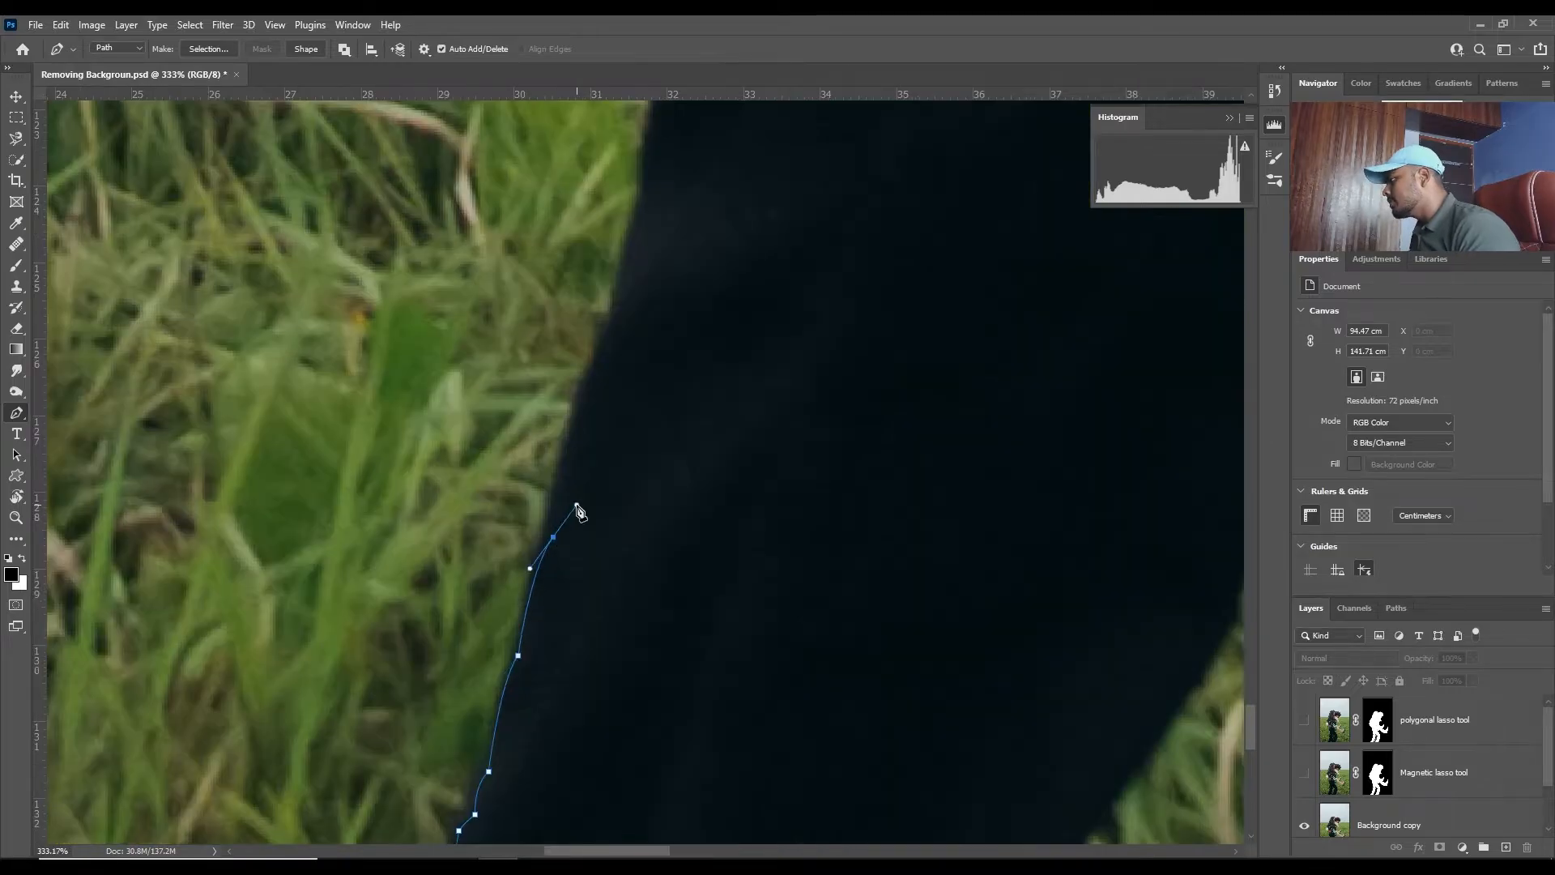
key("ctrl+z")
left_click_drag(533, 596, 570, 508)
left_click(549, 536, "alt")
left_click_drag(572, 440, 531, 640)
left_click_drag(560, 544, 603, 479)
left_click(560, 544, "alt")
left_click_drag(597, 430, 648, 396)
left_click(567, 561, "alt")
left_click(609, 455, "alt")
left_click_drag(665, 444, 600, 652)
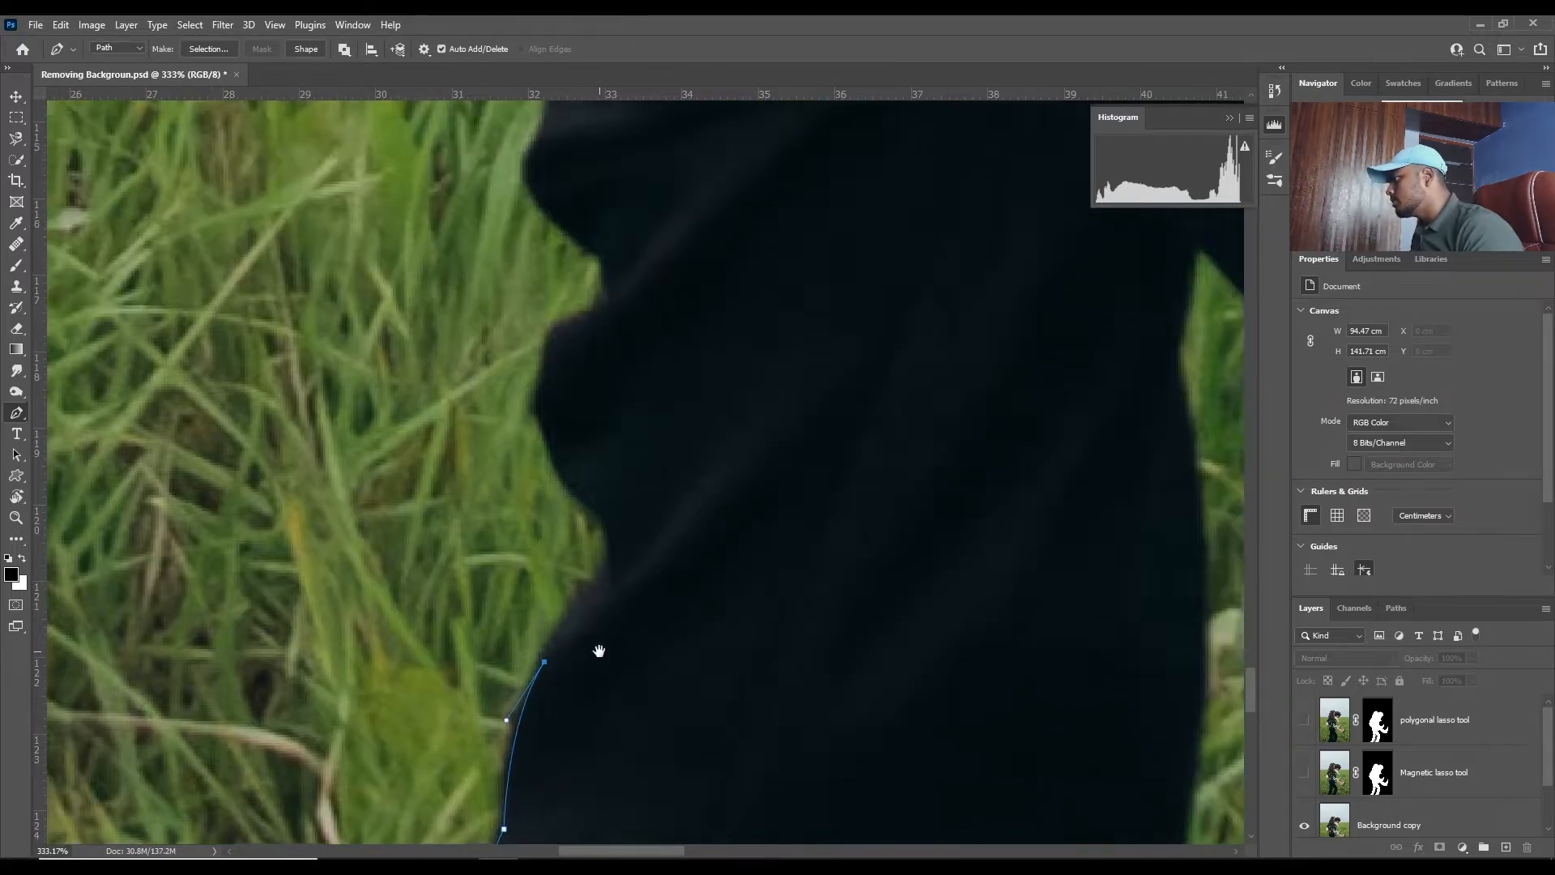
- Curve the path into the first notch of the trouser folds, redoing the anchor there without its outgoing handle
left_click_drag(606, 589, 636, 590)
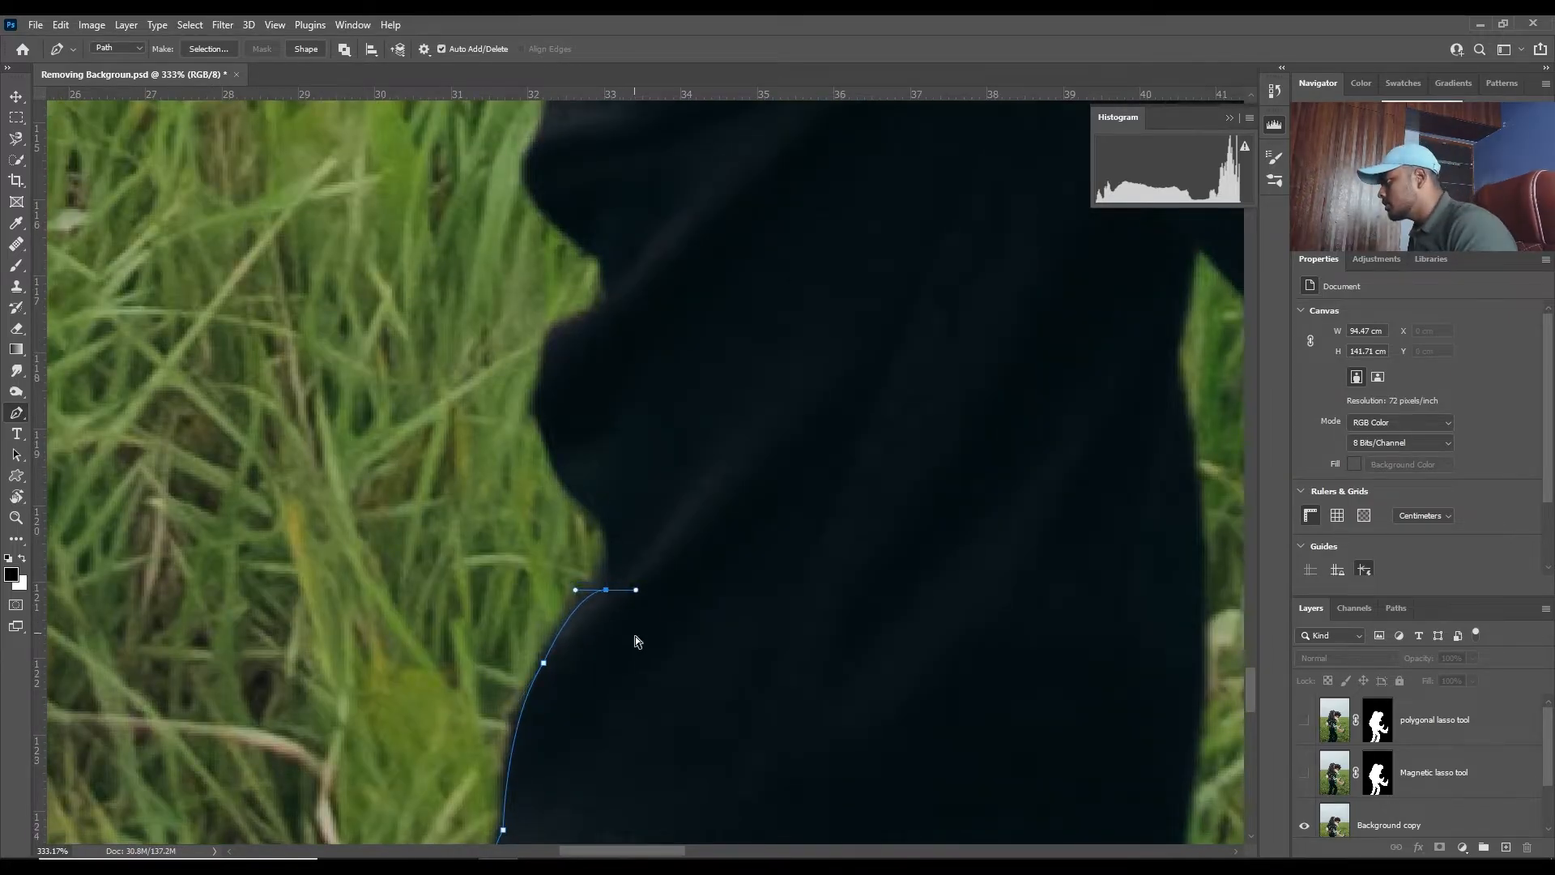
left_click(603, 528)
key("ctrl+z")
left_click(606, 590, "alt")
left_click_drag(602, 528, 584, 496)
left_click(603, 529, "alt")
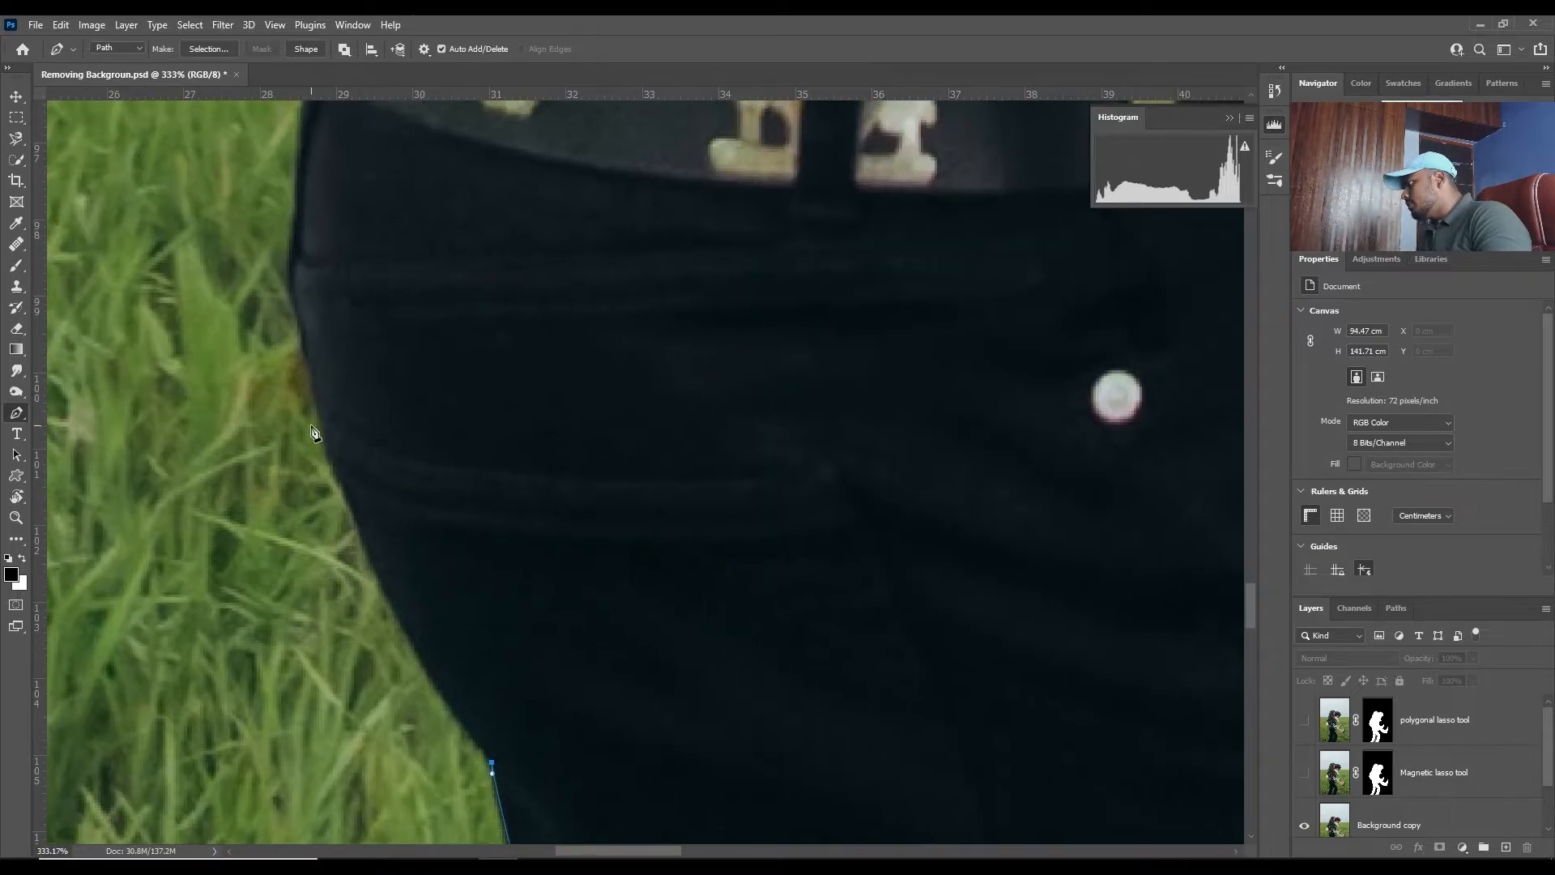
- Continue the path up the back of the man's black trousers and belt to the woman's tan trousers
left_click_drag(321, 425, 381, 524)
left_click(401, 739, "alt")
left_click(368, 596, "alt")
left_click(371, 555, "alt")
left_click_drag(388, 436, 388, 564)
left_click_drag(384, 540, 406, 569)
left_click(384, 540, "alt")
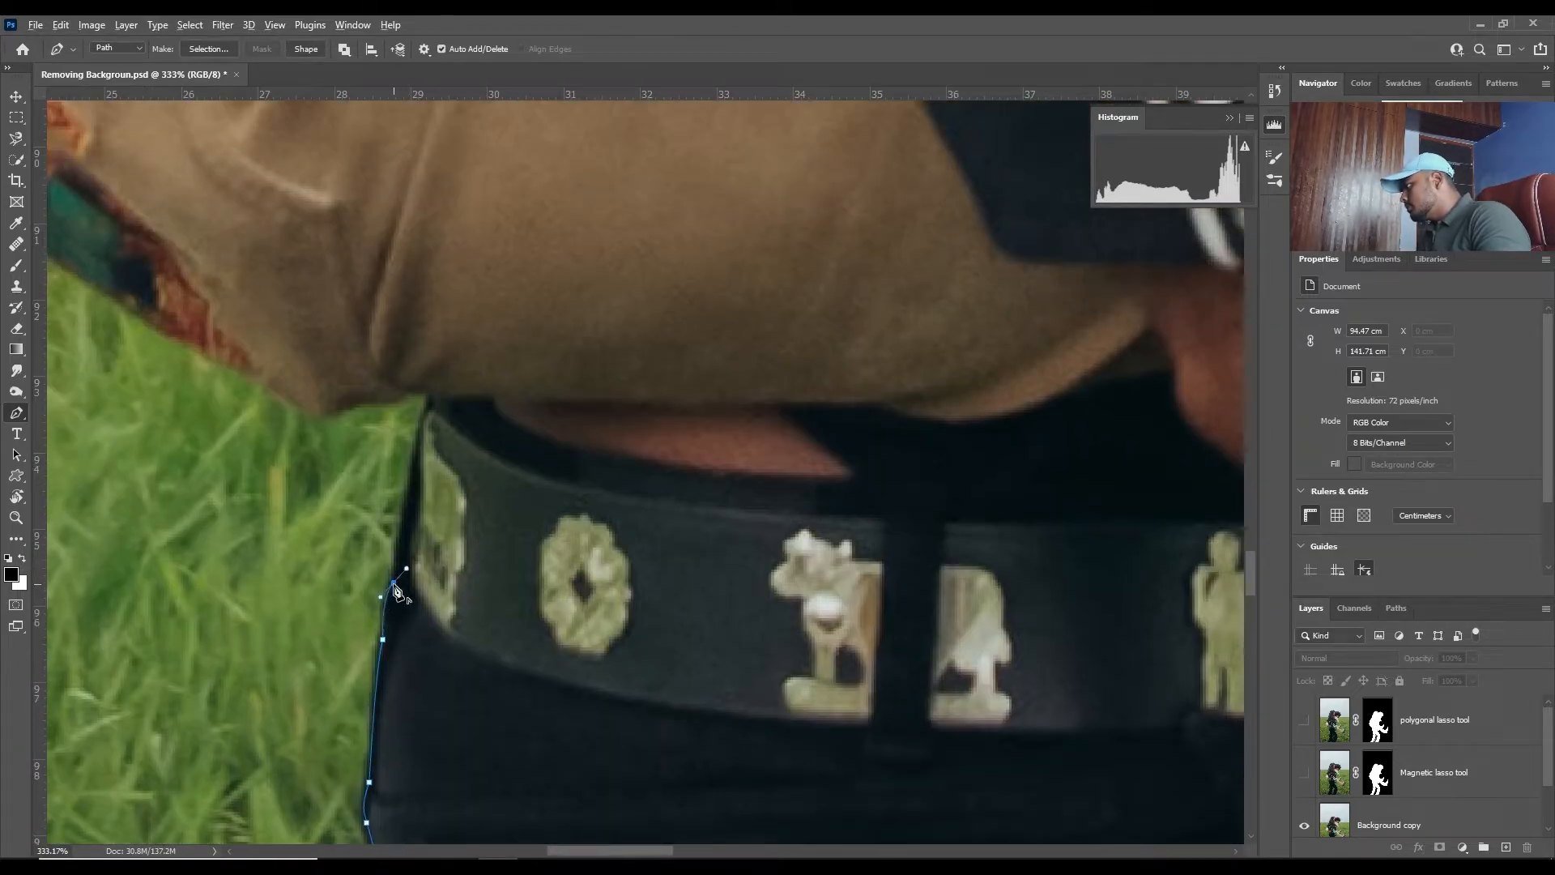
left_click(394, 583, "alt")
left_click_drag(417, 453, 439, 399)
left_click(429, 407, "alt")
- Trace the underside of the woman's tan trousers and embroidered patch to the hem of her white shirt
scroll(433, 411, "up", 3)
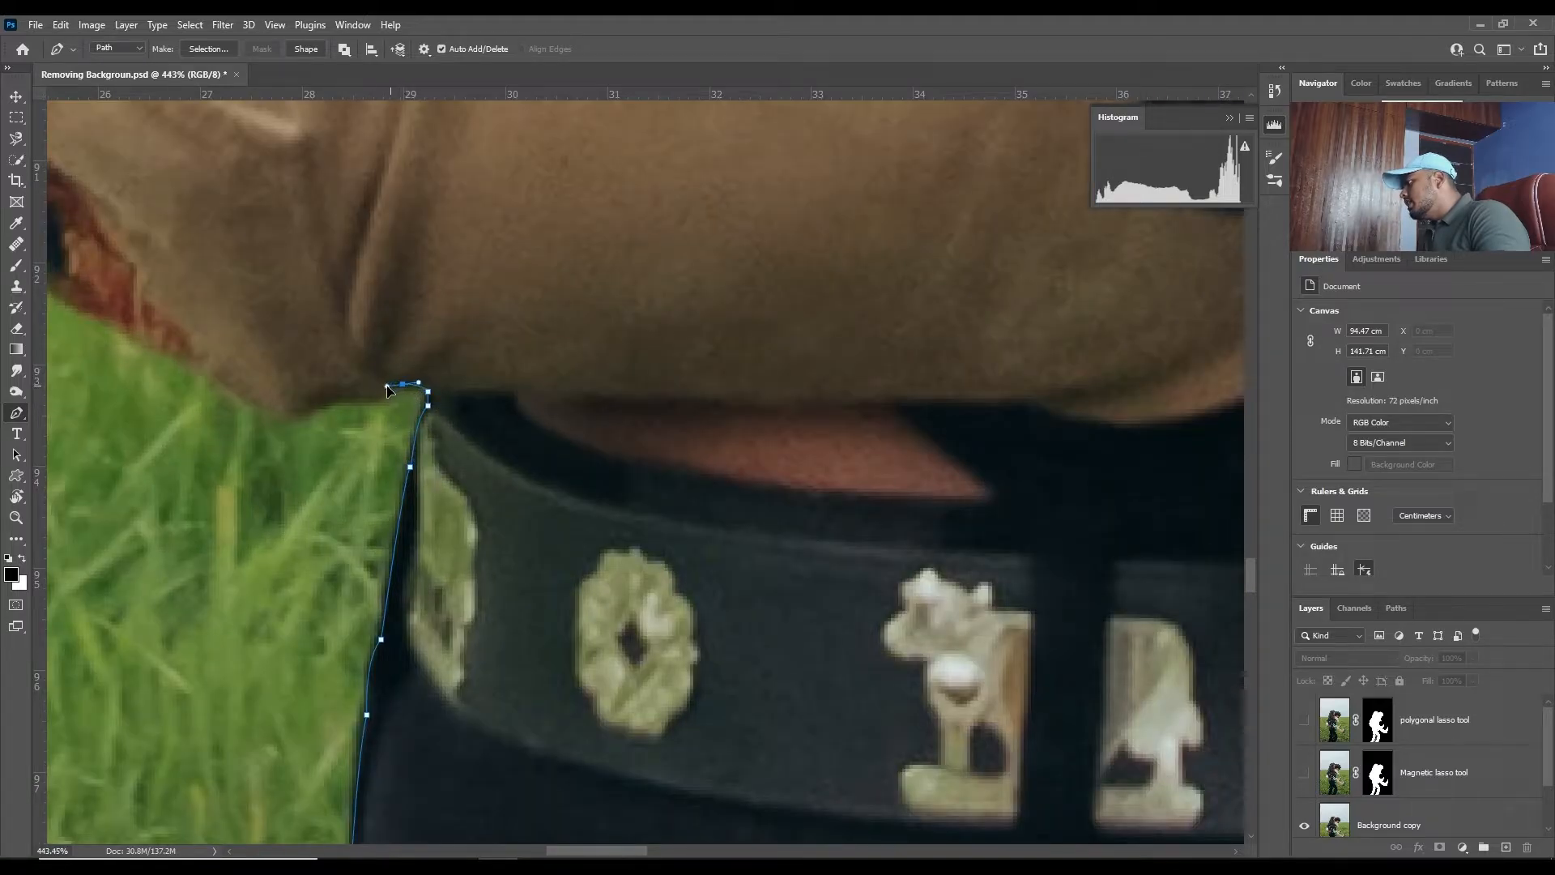
left_click(403, 384, "alt")
left_click(244, 398, "alt")
left_click_drag(235, 388, 451, 544)
left_click_drag(418, 525, 392, 500)
left_click(418, 525, "alt")
left_click_drag(307, 467, 298, 468)
left_click_drag(298, 468, 585, 598)
left_click_drag(425, 489, 419, 484)
left_click_drag(167, 317, 147, 298)
left_click(167, 316, "alt")
left_click_drag(162, 320, 613, 405)
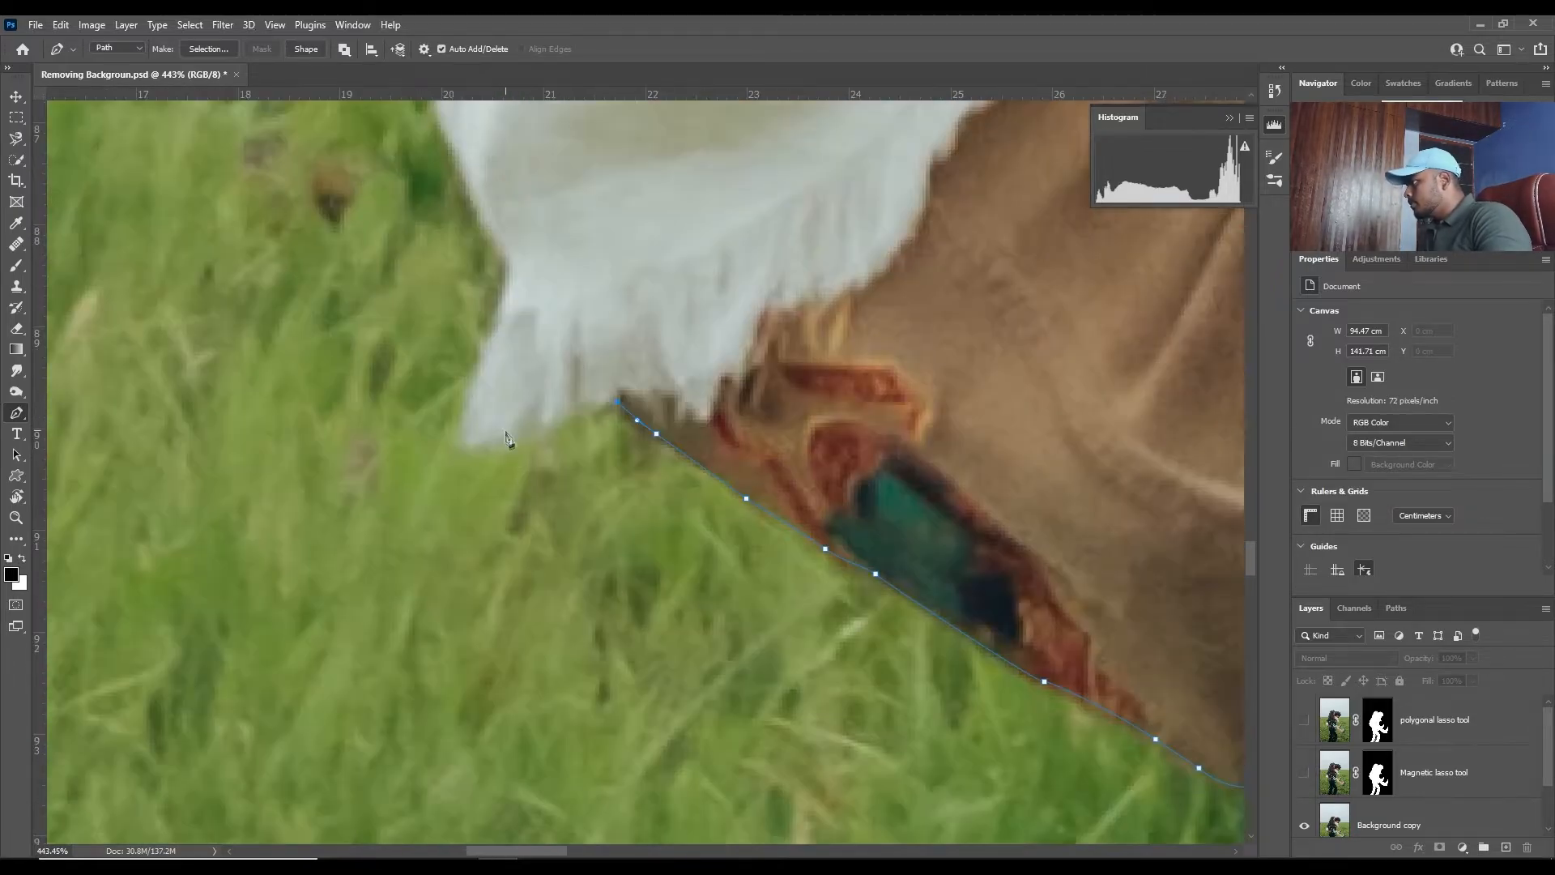
- Trace the outer edge of the woman's white shirt upward from its frayed hem with curved anchors
left_click(509, 258, "alt")
left_click_drag(544, 263, 636, 641)
left_click_drag(563, 559, 555, 529)
left_click_drag(535, 450, 550, 411)
left_click_drag(564, 428, 522, 663)
left_click_drag(522, 595, 521, 577)
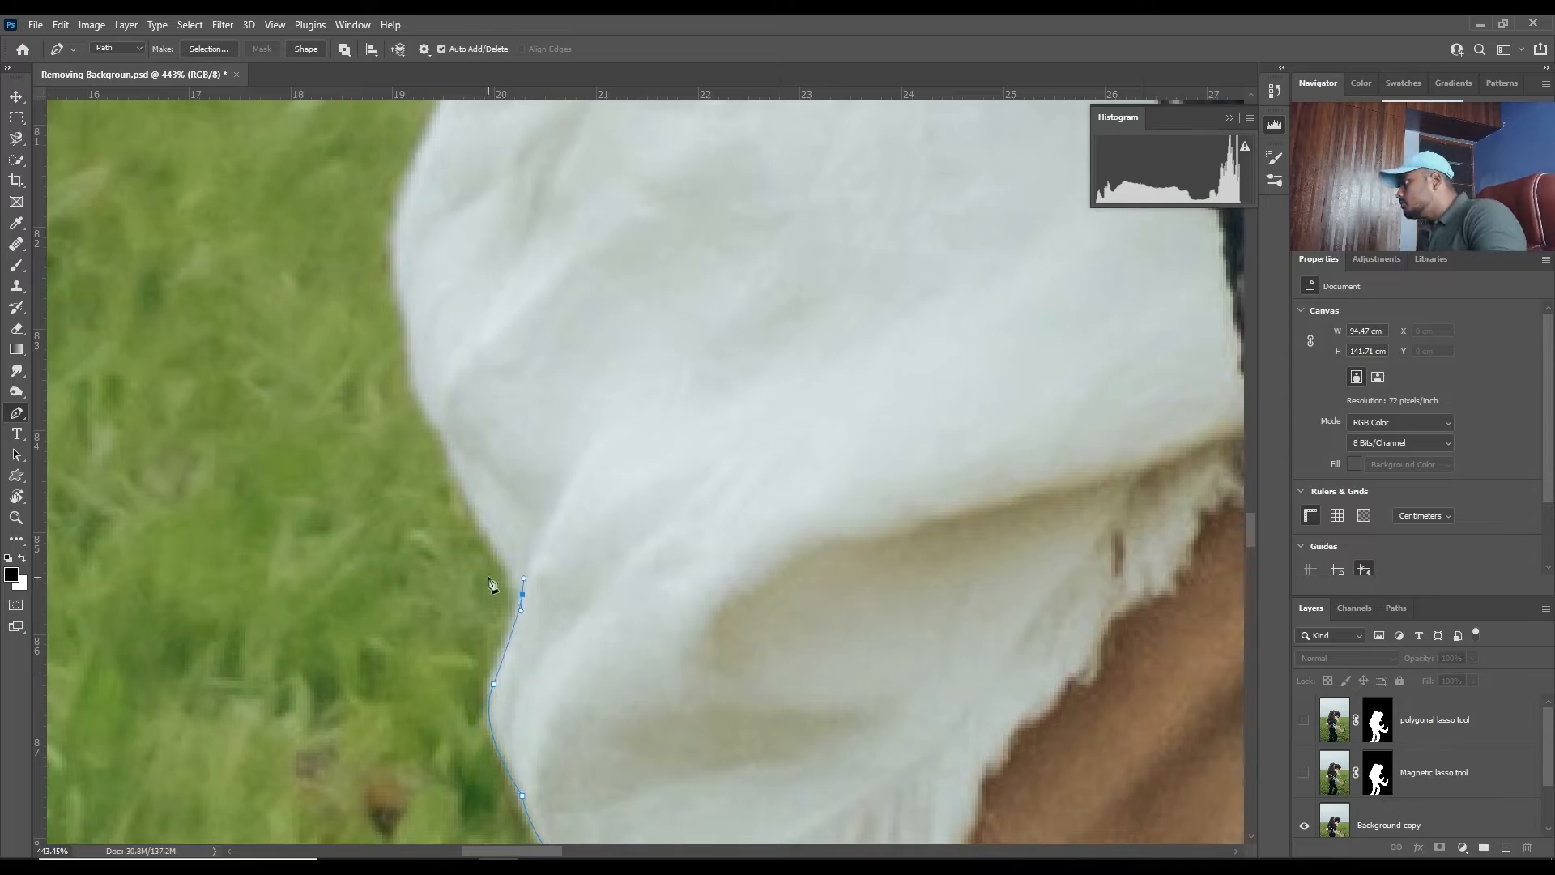
left_click_drag(443, 429, 441, 395)
left_click(443, 429, "alt")
left_click_drag(411, 343, 408, 323)
left_click_drag(448, 351, 440, 600)
- Extend the path up the remaining white shirt edge and around the tip of the black jacket's fringe
left_click_drag(493, 462, 421, 675)
left_click_drag(475, 510, 443, 652)
left_click_drag(470, 568, 416, 740)
left_click(467, 494)
left_click(471, 482)
left_click(460, 476)
left_click(466, 453)
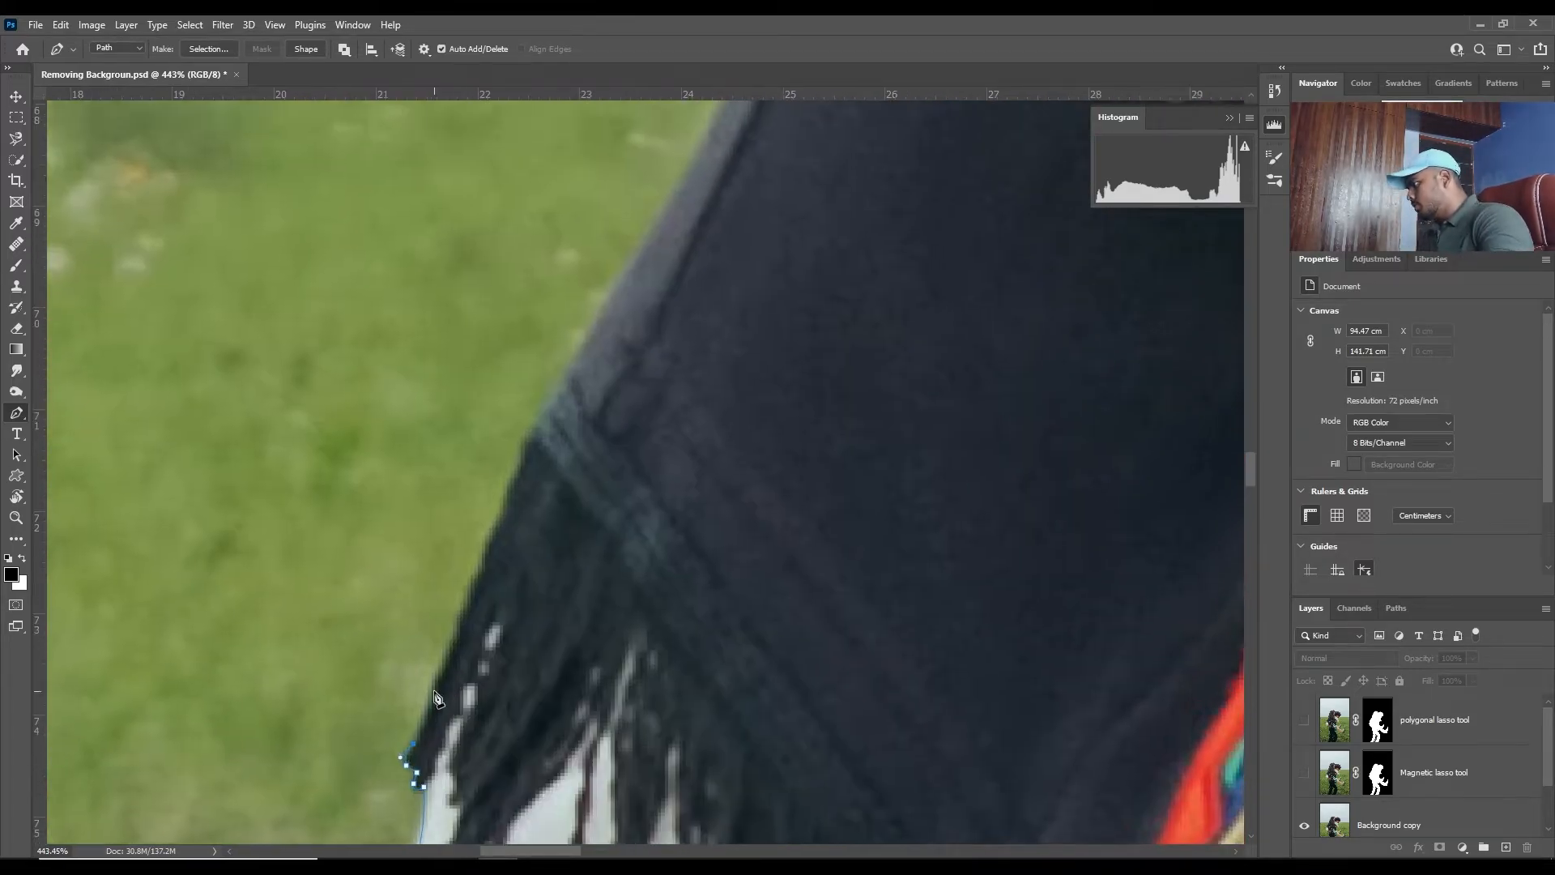
- Trace the back edge of the black jacket from its fringe up to the woman's hair
left_click_drag(461, 621, 466, 589)
left_click_drag(490, 550, 494, 527)
left_click_drag(534, 438, 542, 417)
left_click_drag(559, 356, 437, 589)
left_click_drag(514, 503, 538, 462)
left_click_drag(624, 235, 392, 673)
left_click_drag(541, 464, 551, 446)
left_click_drag(567, 340, 487, 528)
left_click_drag(584, 456, 598, 431)
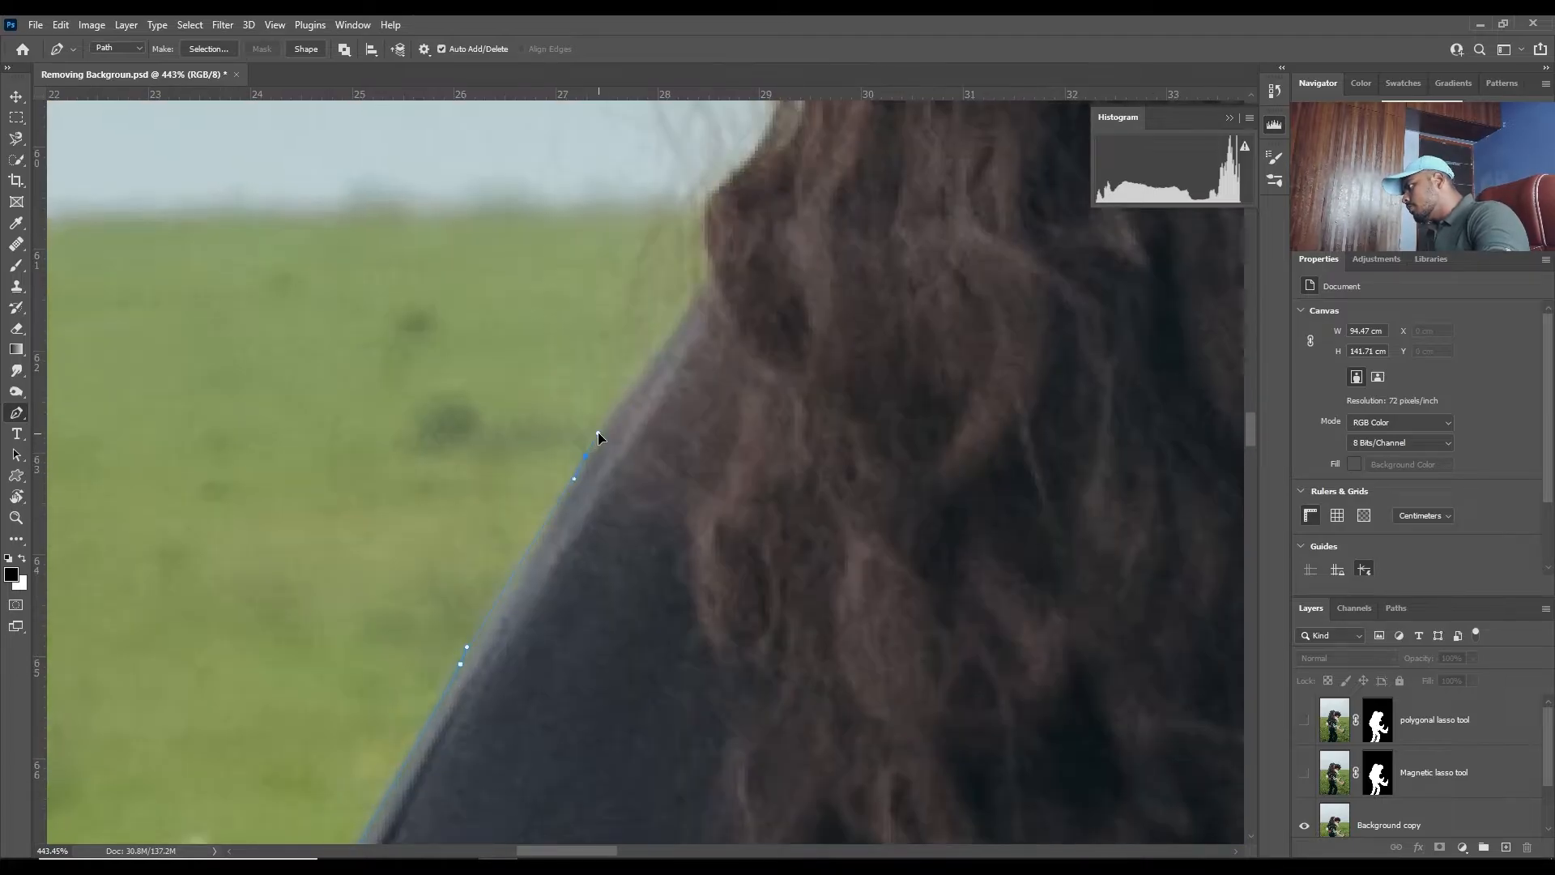
left_click_drag(502, 263, 313, 533)
- Run the path loosely around the outside of the woman's hair with straight segments through the sky
scroll(284, 438, "down", 10)
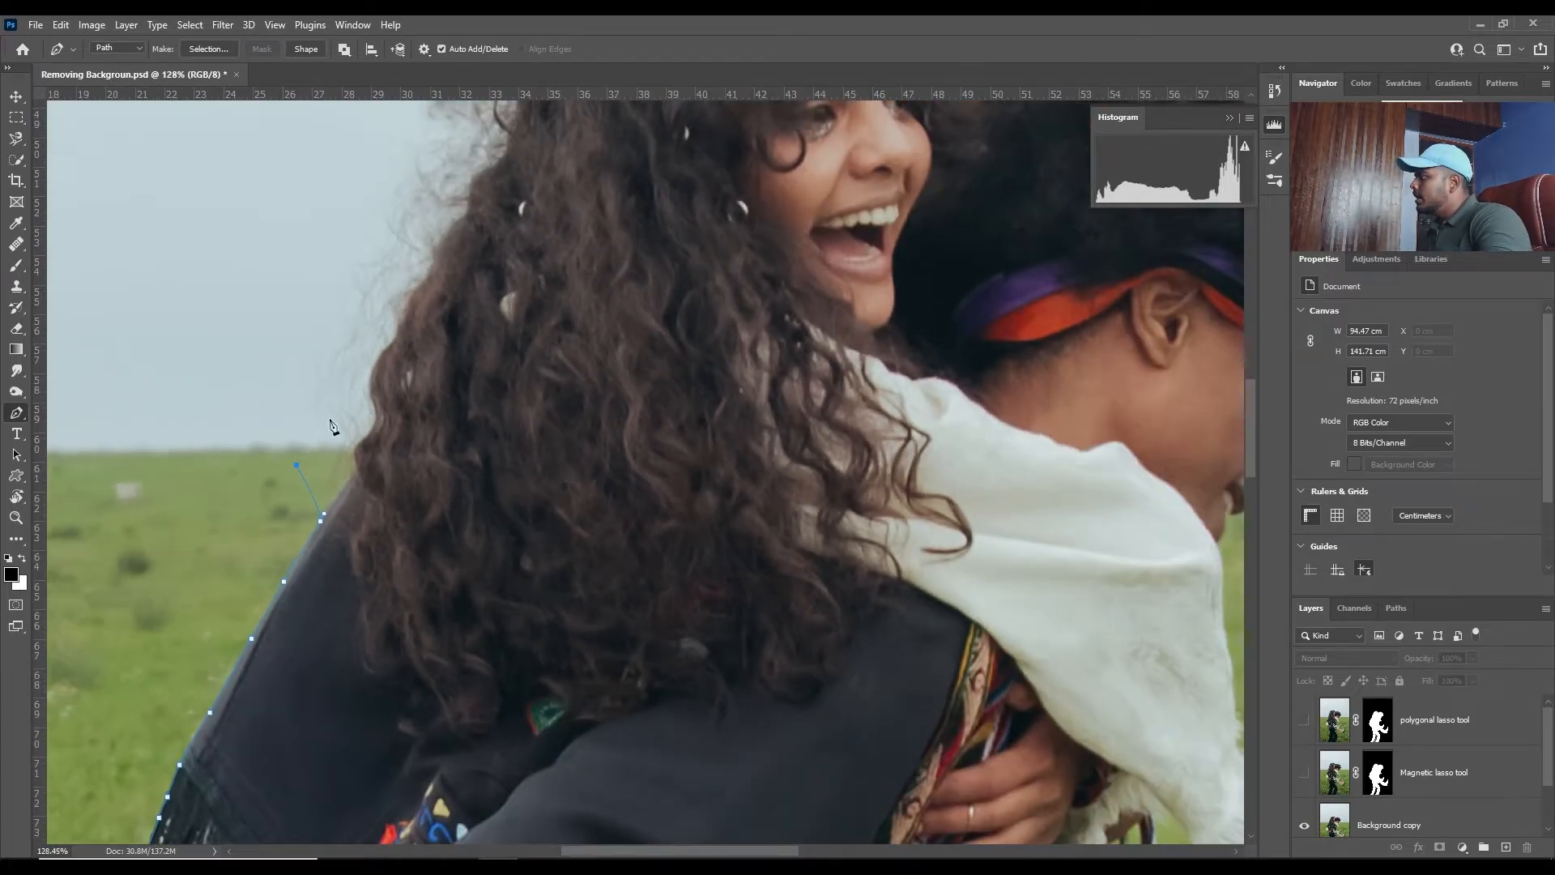
left_click_drag(337, 424, 462, 680)
left_click(284, 436)
left_click(523, 157)
left_click(631, 137)
left_click_drag(657, 200, 291, 479)
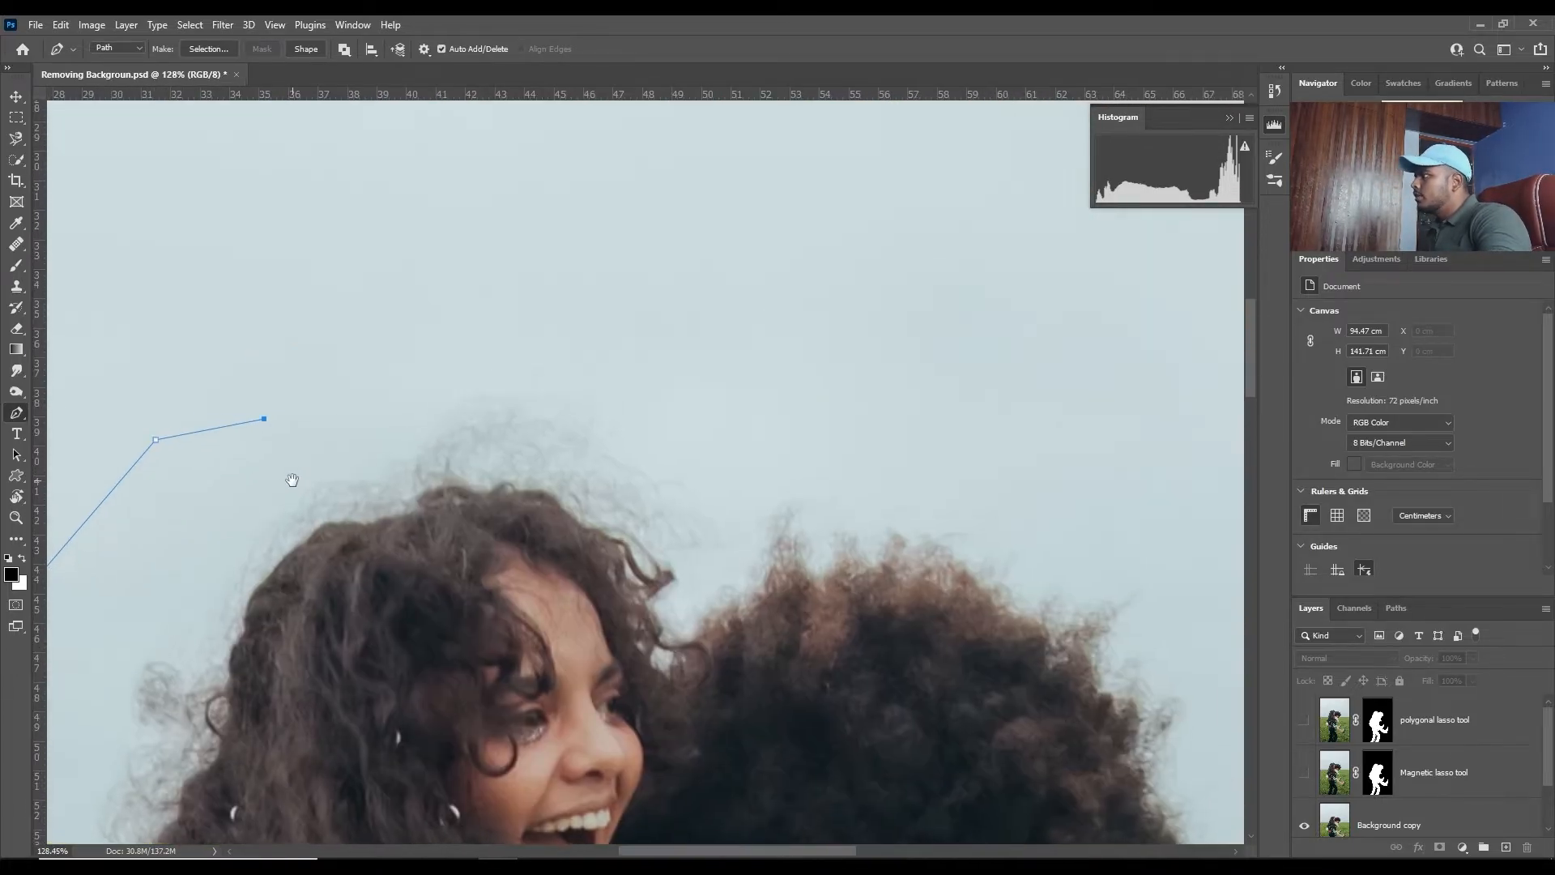
- Continue the loose straight-segment path above both heads and around the man's curly hair to his forehead
left_click(526, 361)
left_click(740, 475)
left_click(843, 469)
left_click_drag(1014, 486, 558, 251)
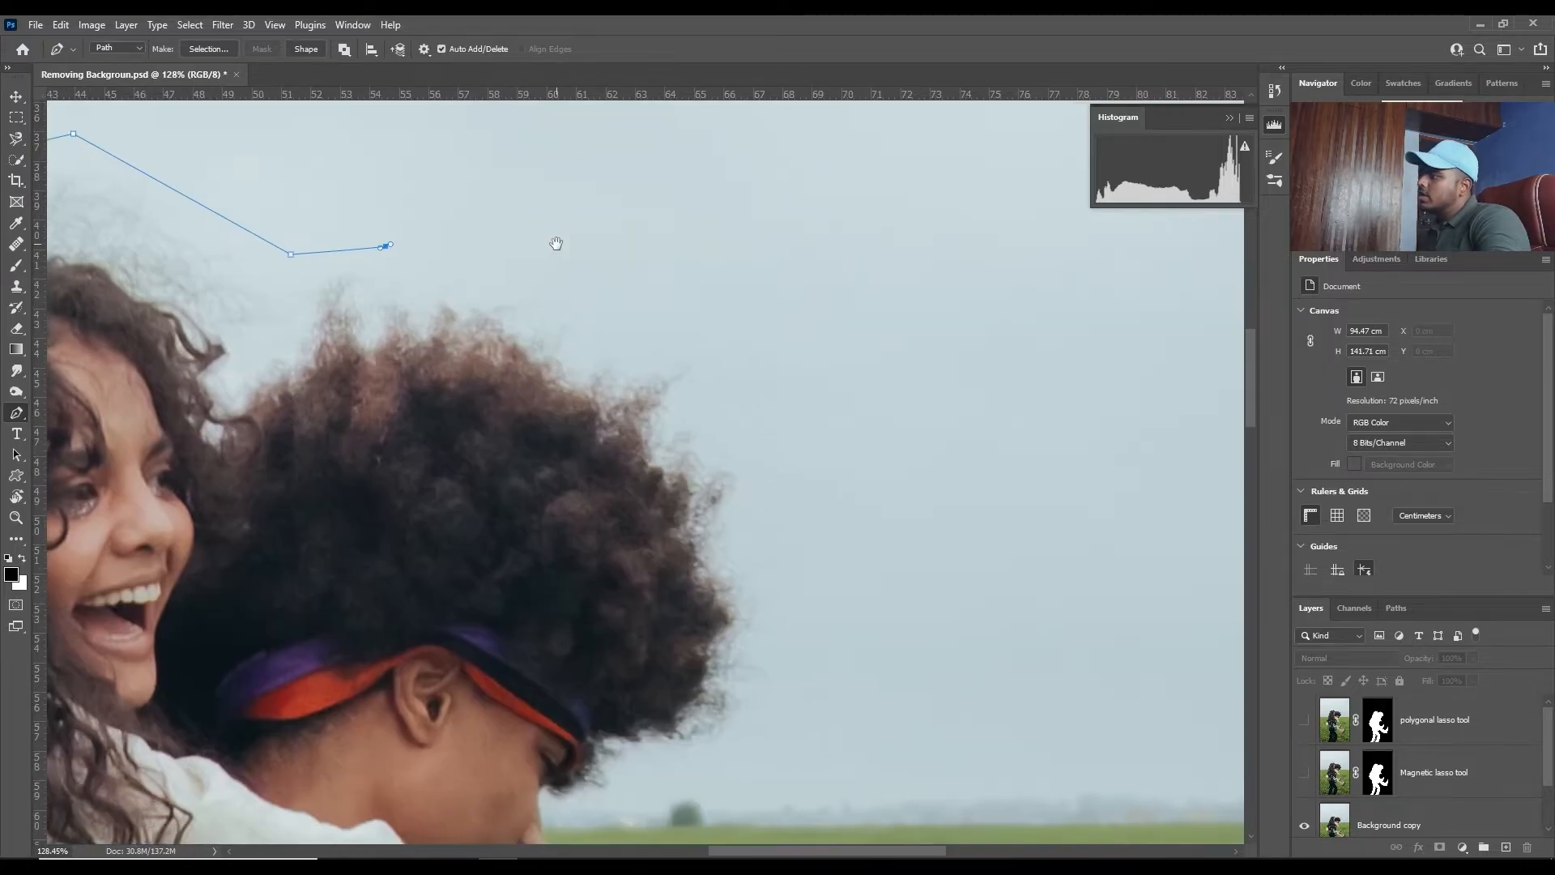
left_click(657, 304)
left_click(778, 442)
left_click(753, 533)
left_click(788, 645)
left_click_drag(739, 781, 864, 510)
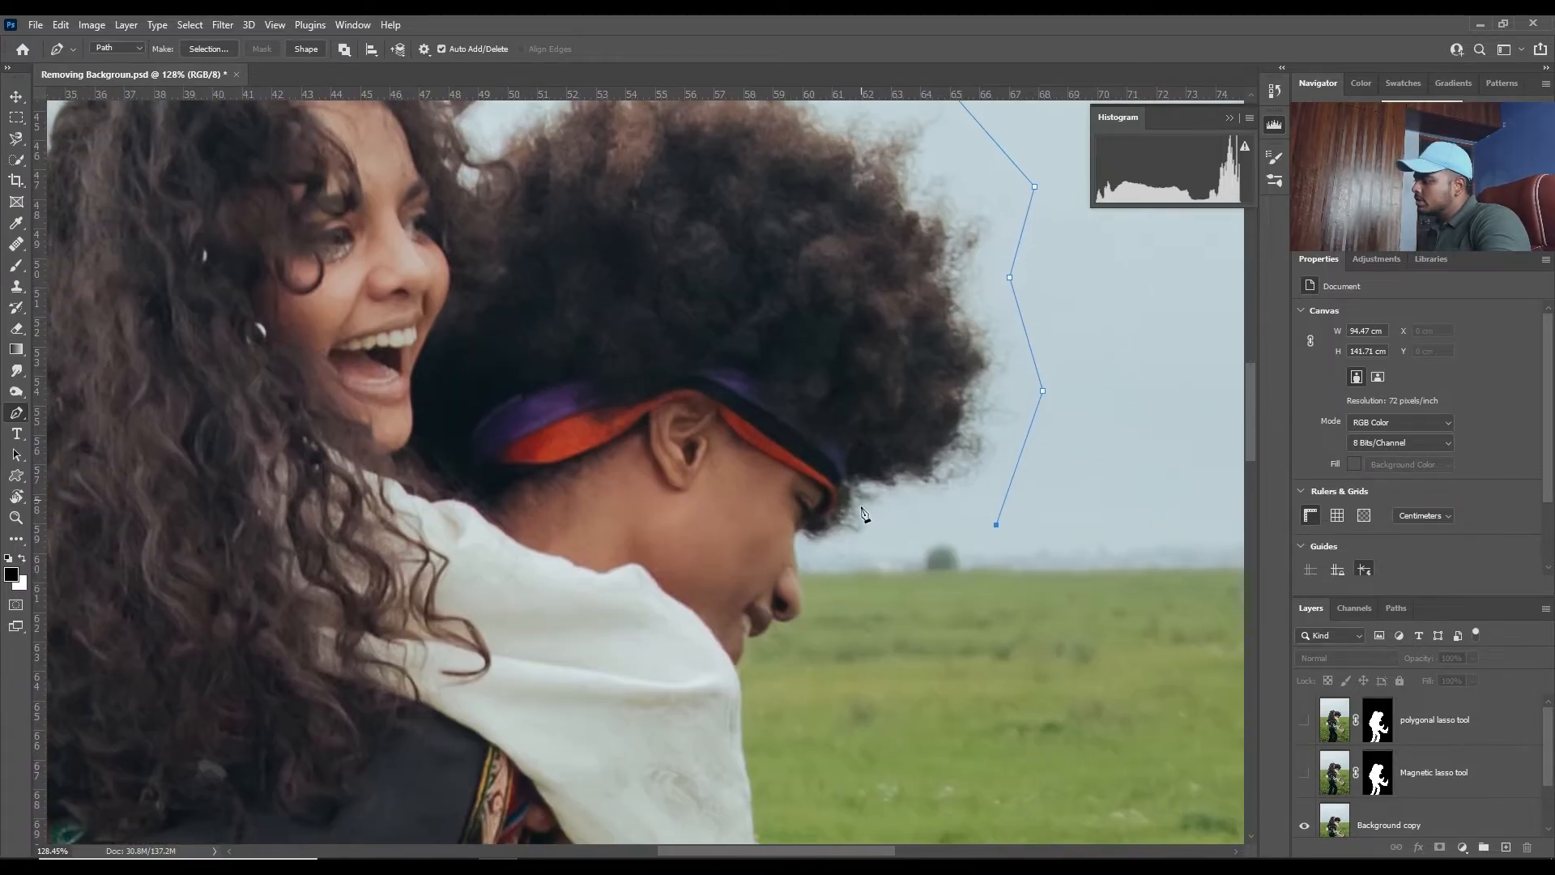
left_click(819, 554)
- Trace the man's facial profile closely from his brow around the nose and lips to the chin
scroll(821, 559, "up", 5)
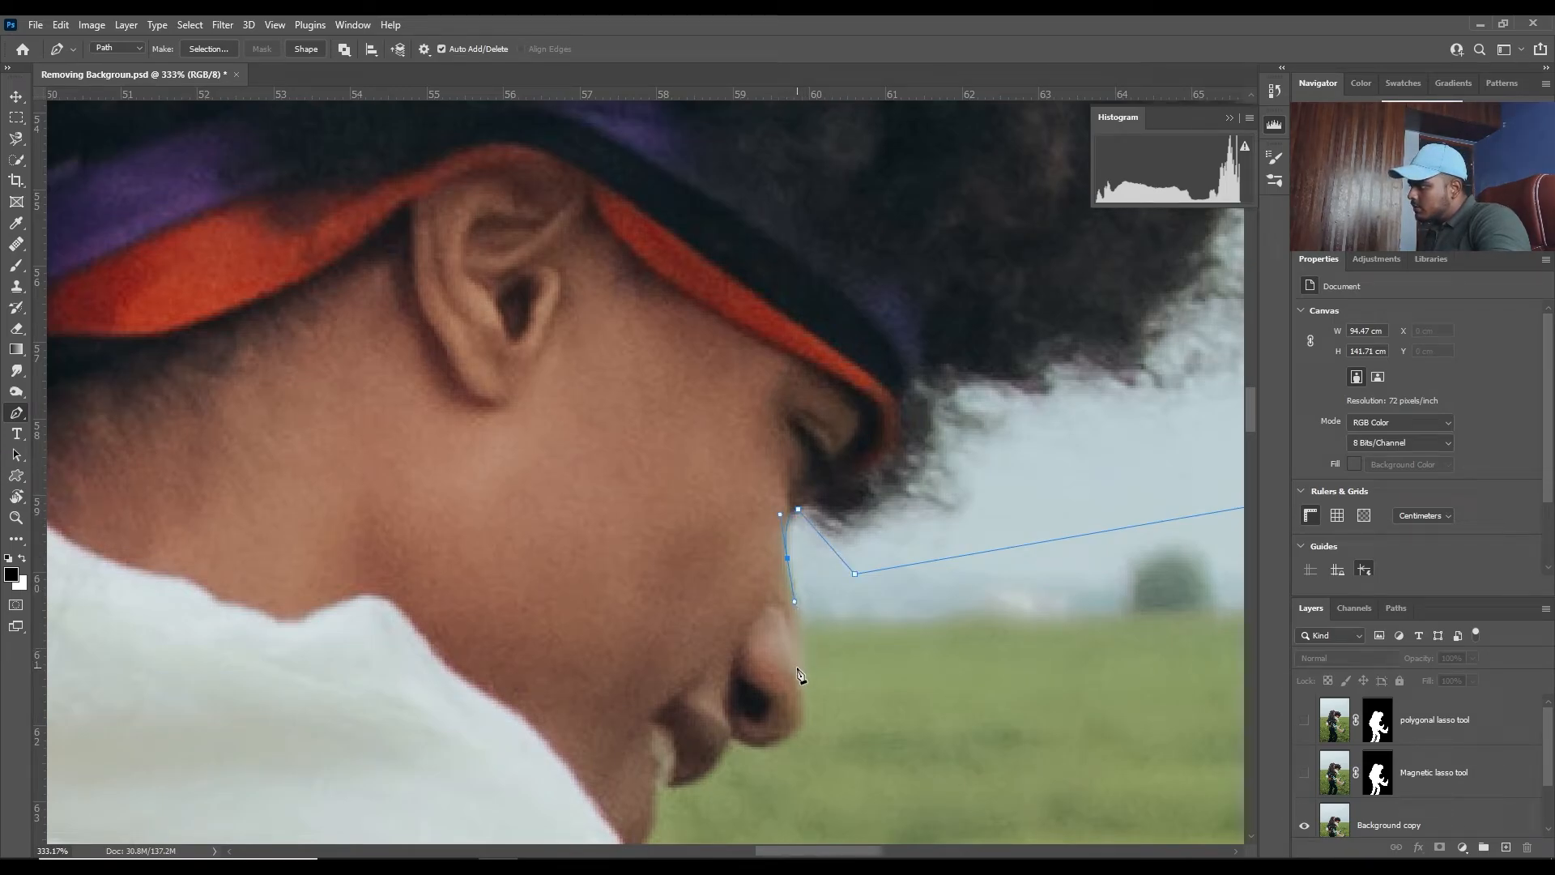
left_click_drag(799, 704, 800, 710)
scroll(804, 685, "up", 2)
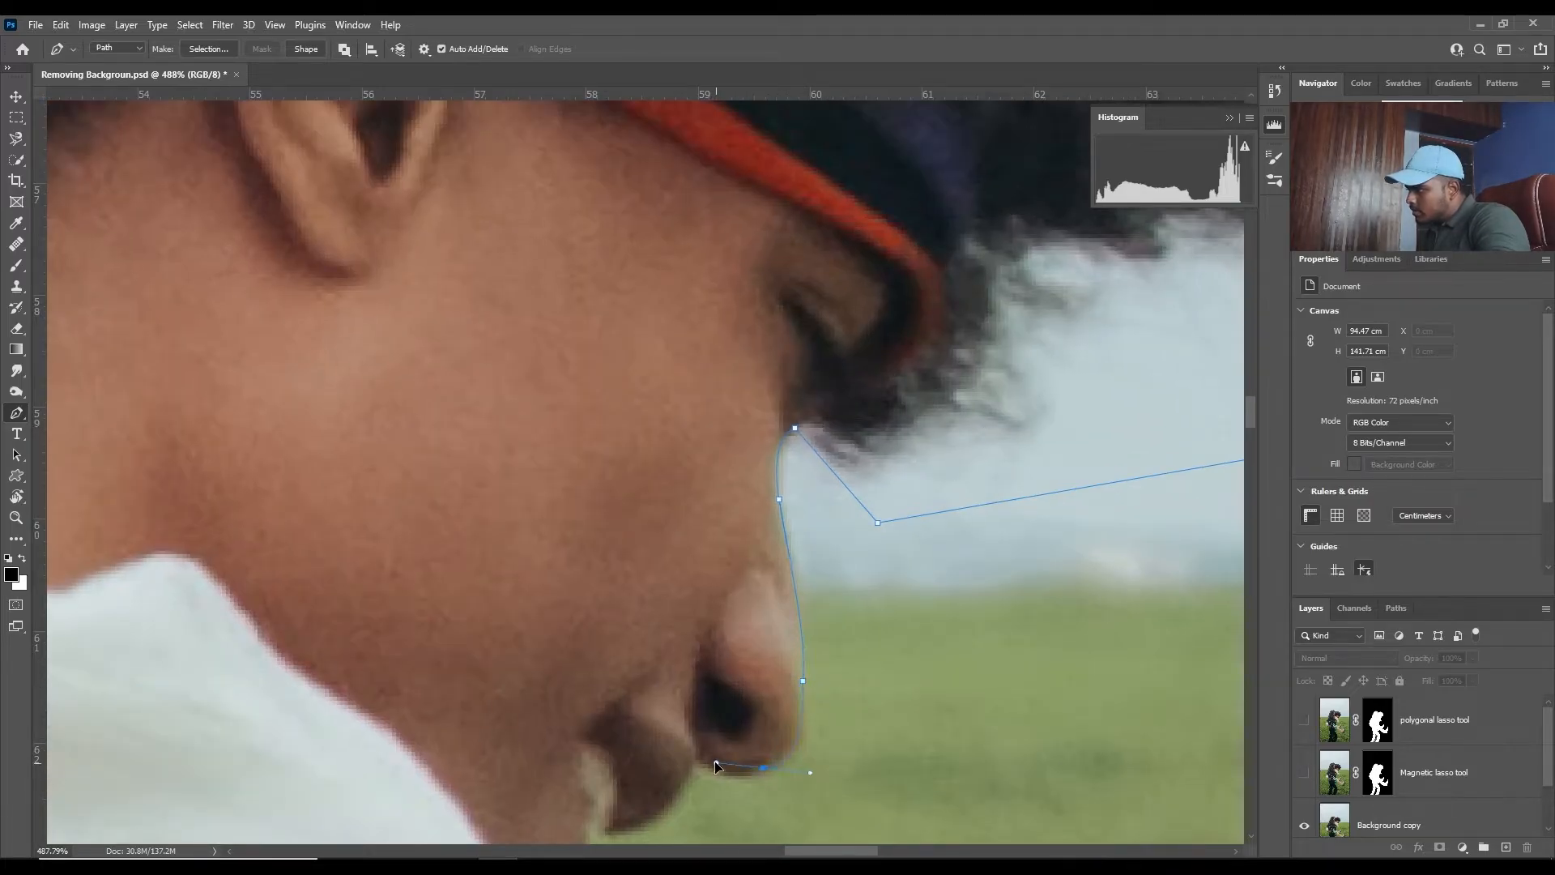
left_click_drag(747, 772, 673, 745)
left_click(759, 772, "alt")
left_click(700, 764, "alt")
left_click_drag(648, 692, 674, 436)
left_click_drag(638, 579, 629, 578)
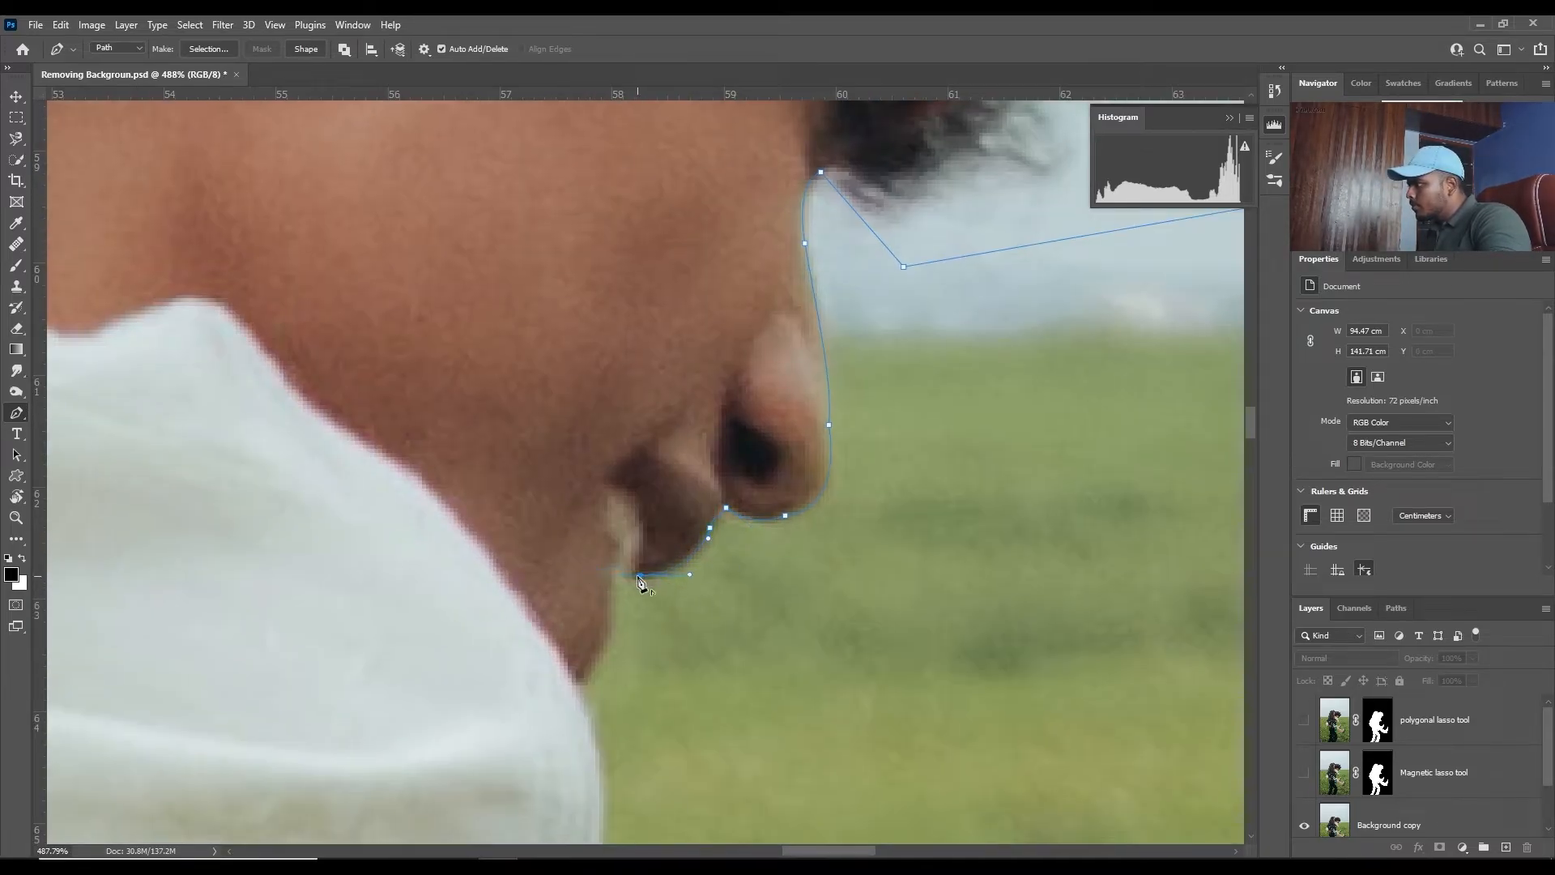
left_click(619, 582)
left_click(611, 592)
- Trace the outer edge of the white sleeve downward and carry the path on to the woman's far trouser leg
left_click_drag(588, 792, 580, 487)
mouse_move(591, 564)
left_mouse_down()
mouse_move(578, 675)
mouse_move(542, 327)
left_mouse_up()
left_click(590, 565, "alt")
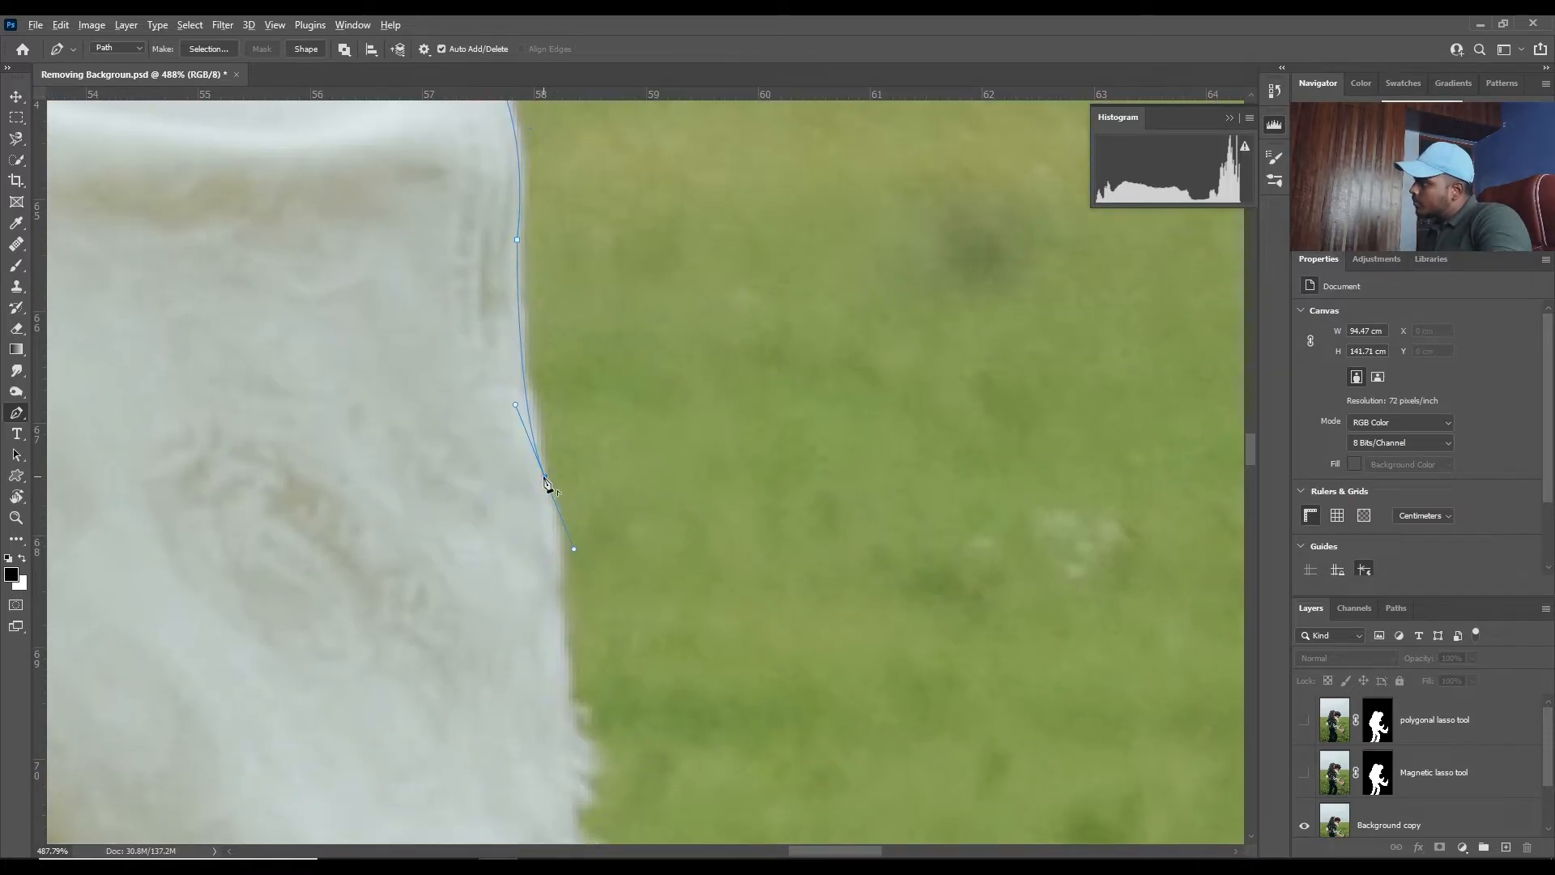
scroll(571, 482, "down", 2)
left_click(597, 366)
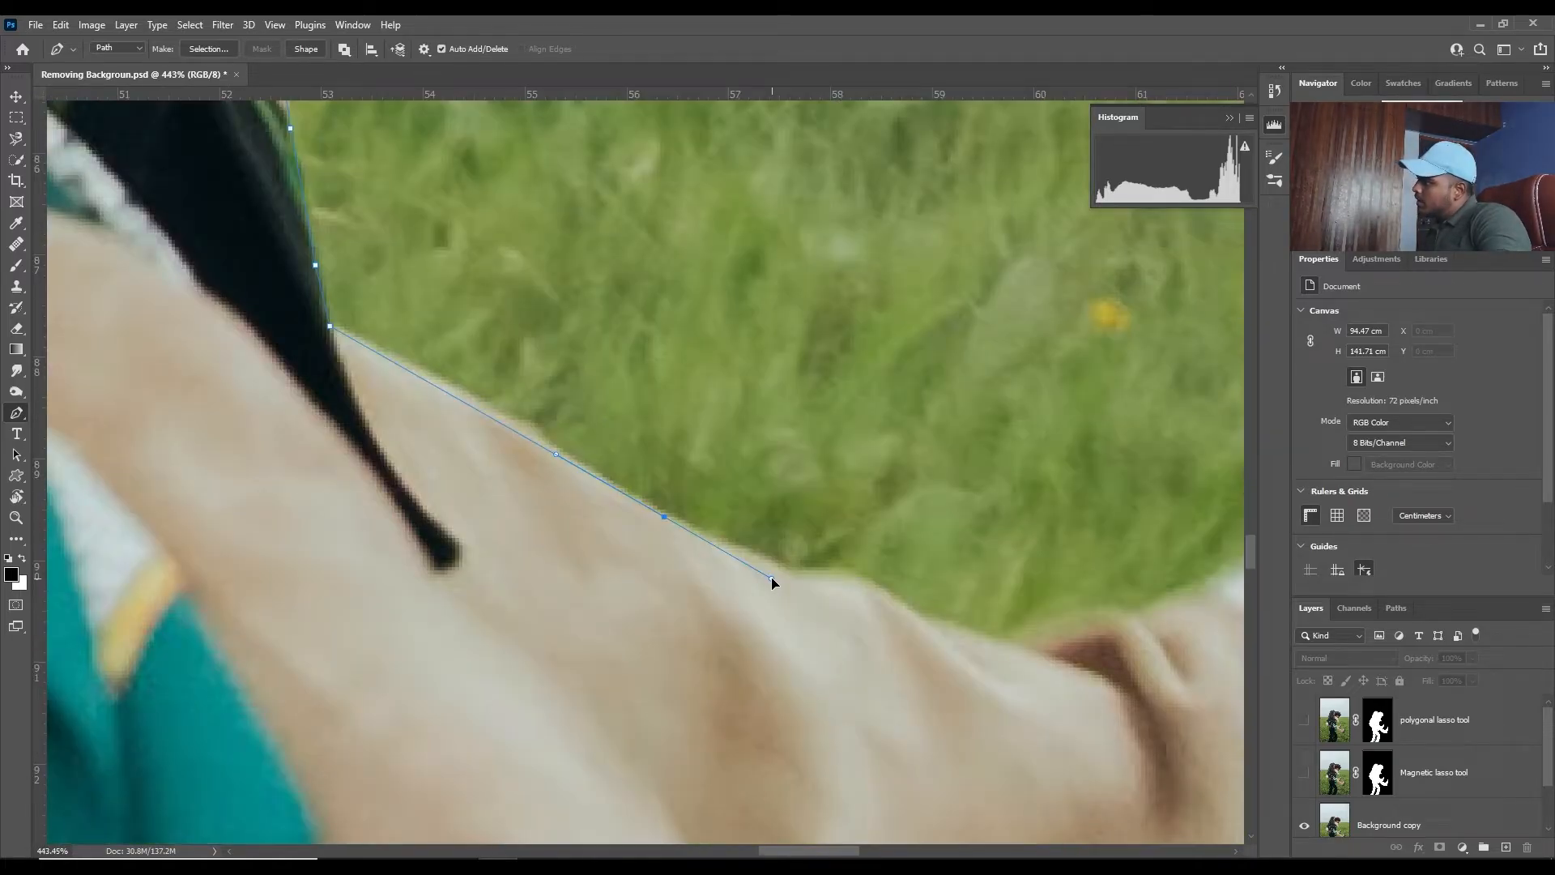
left_click_drag(771, 579, 790, 606)
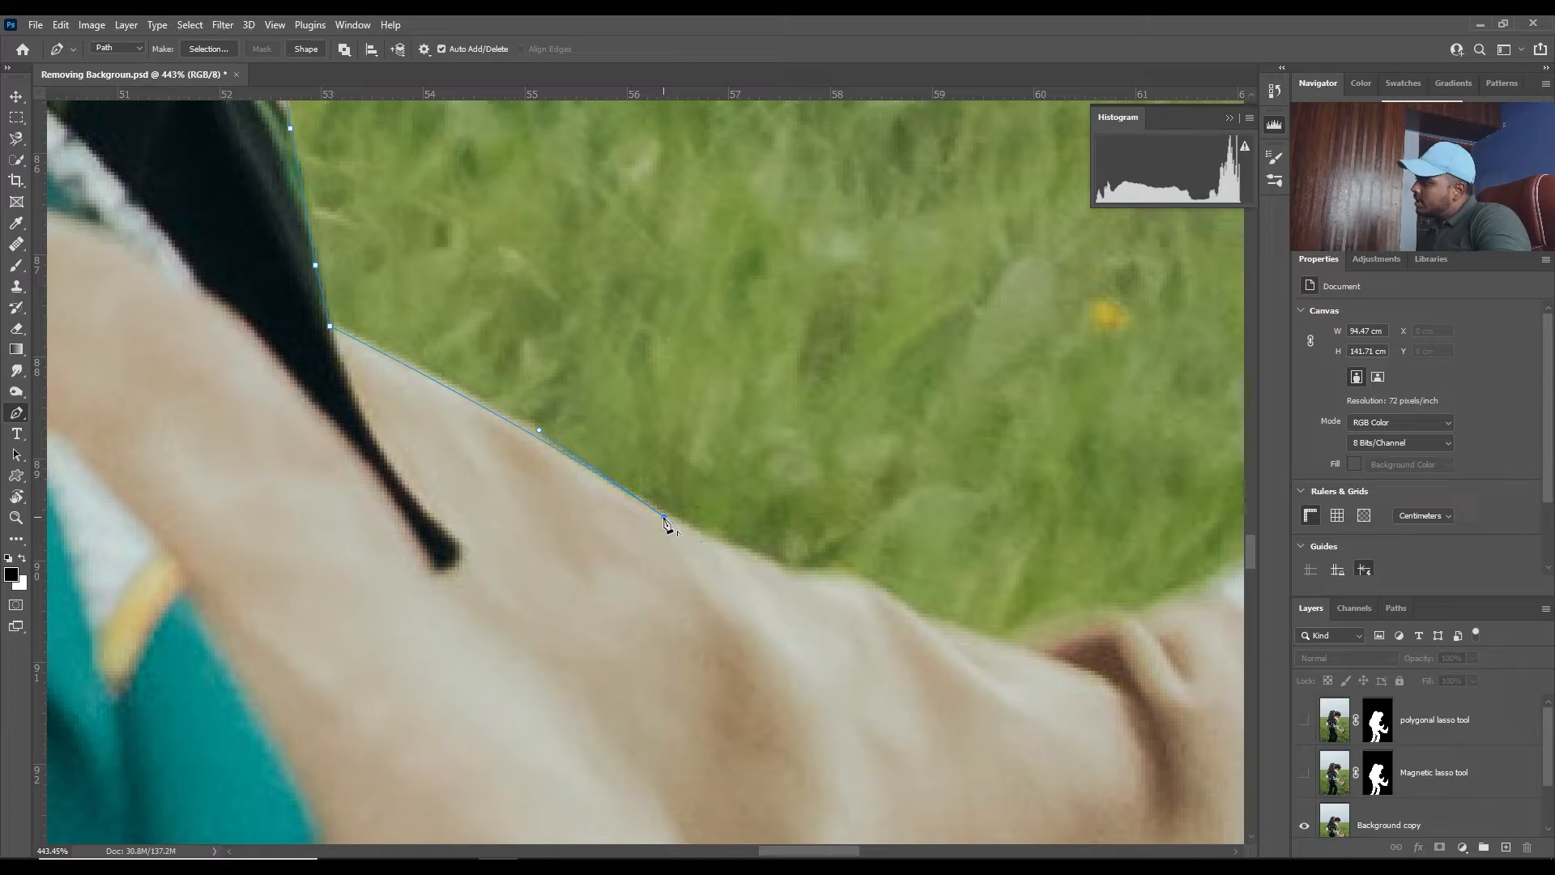
- Trace the upper edge of the woman's far trouser leg along its folds to the cuff at the boot
left_click_drag(763, 518, 601, 478)
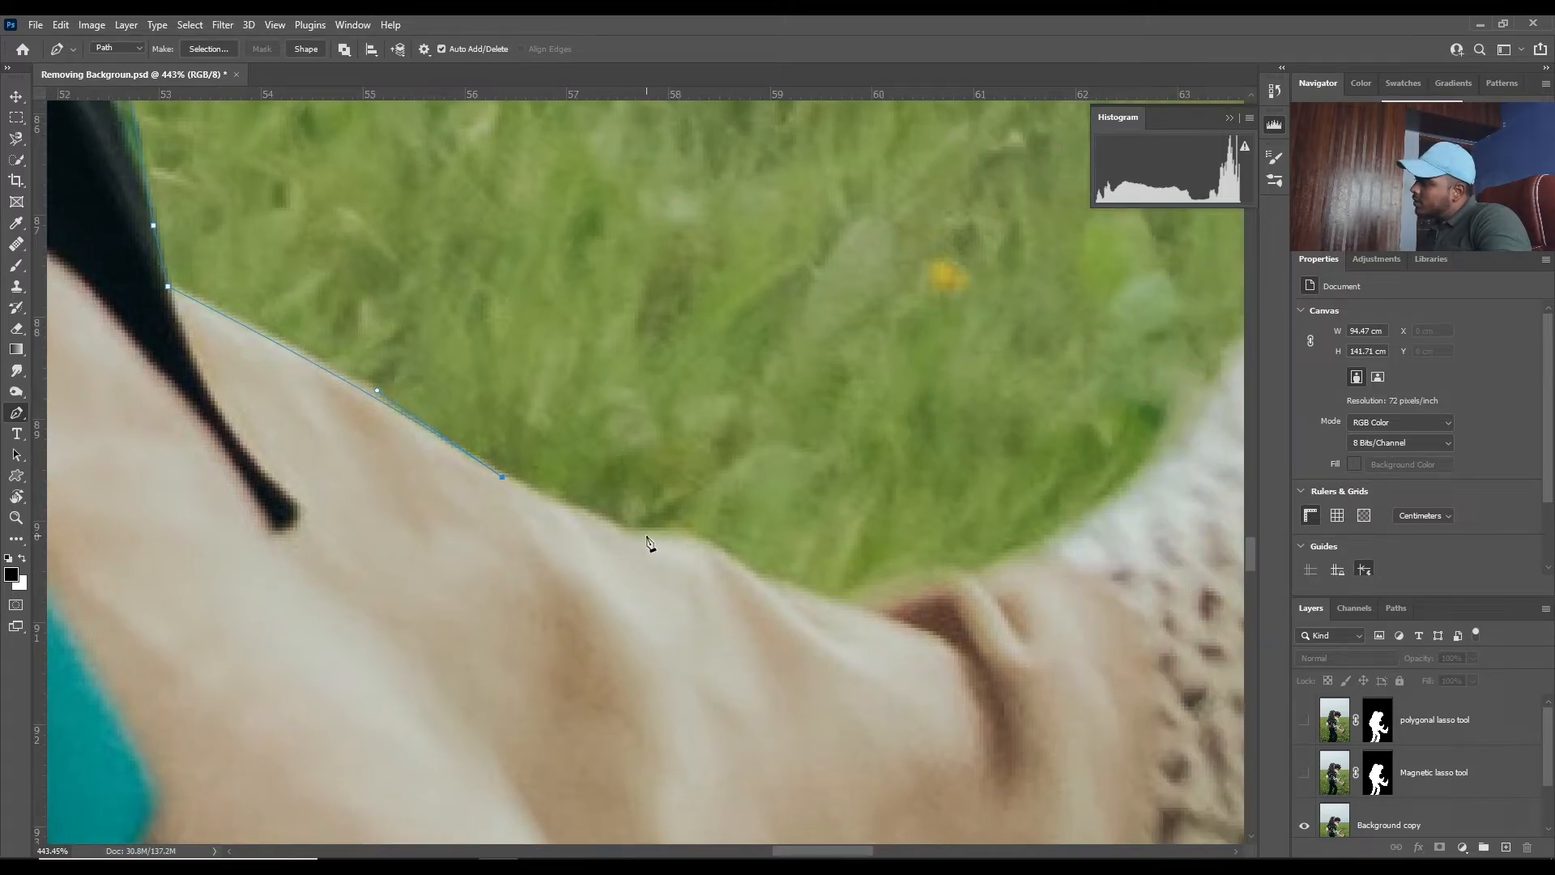
left_click_drag(625, 546, 630, 552)
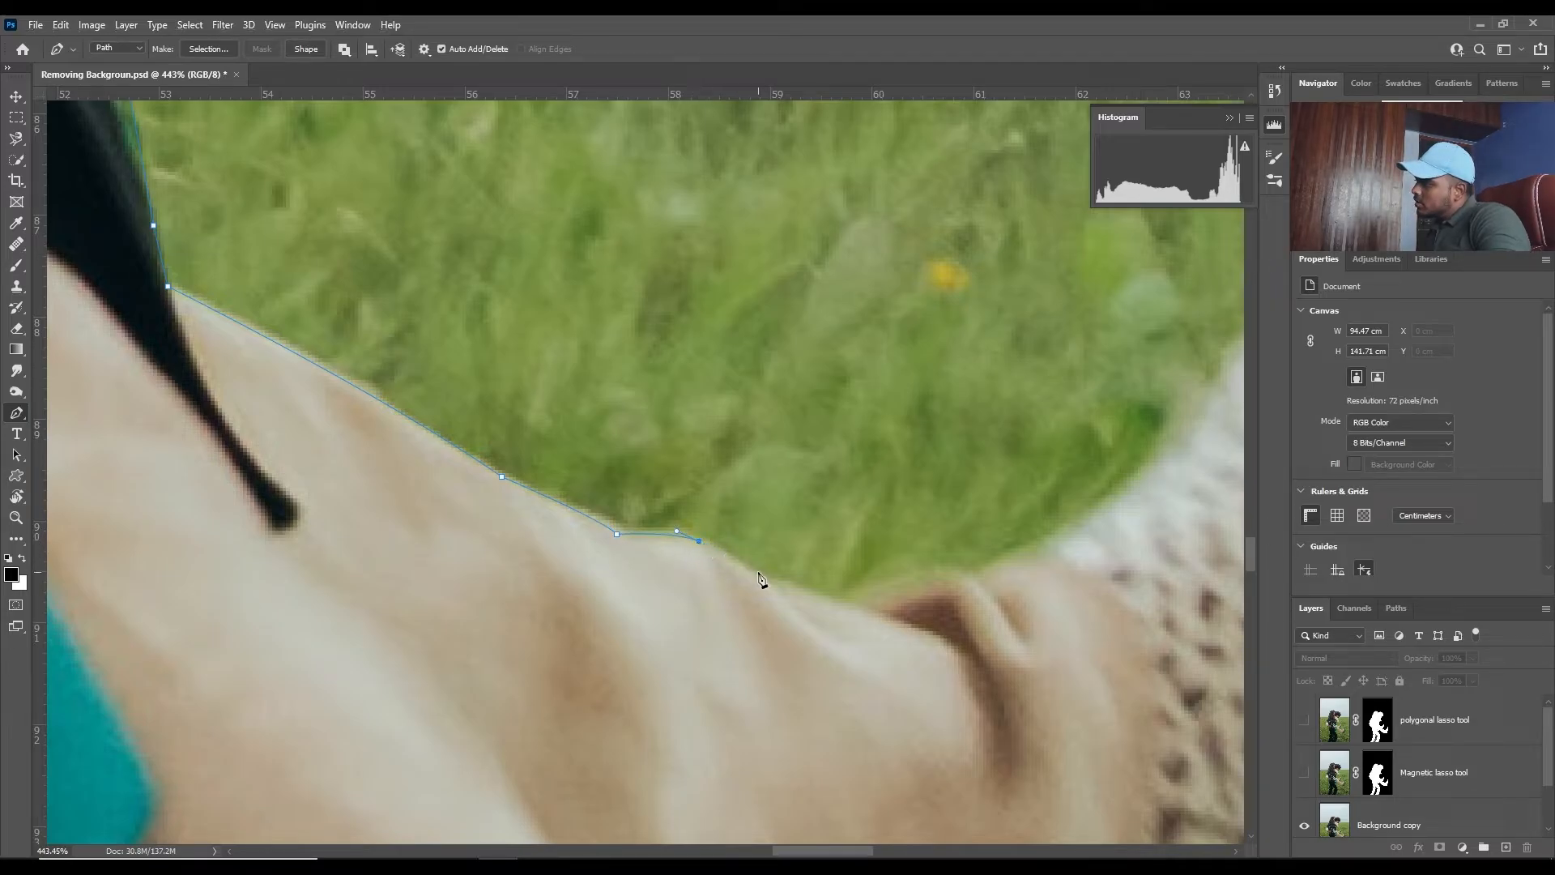
left_click_drag(814, 592, 824, 601)
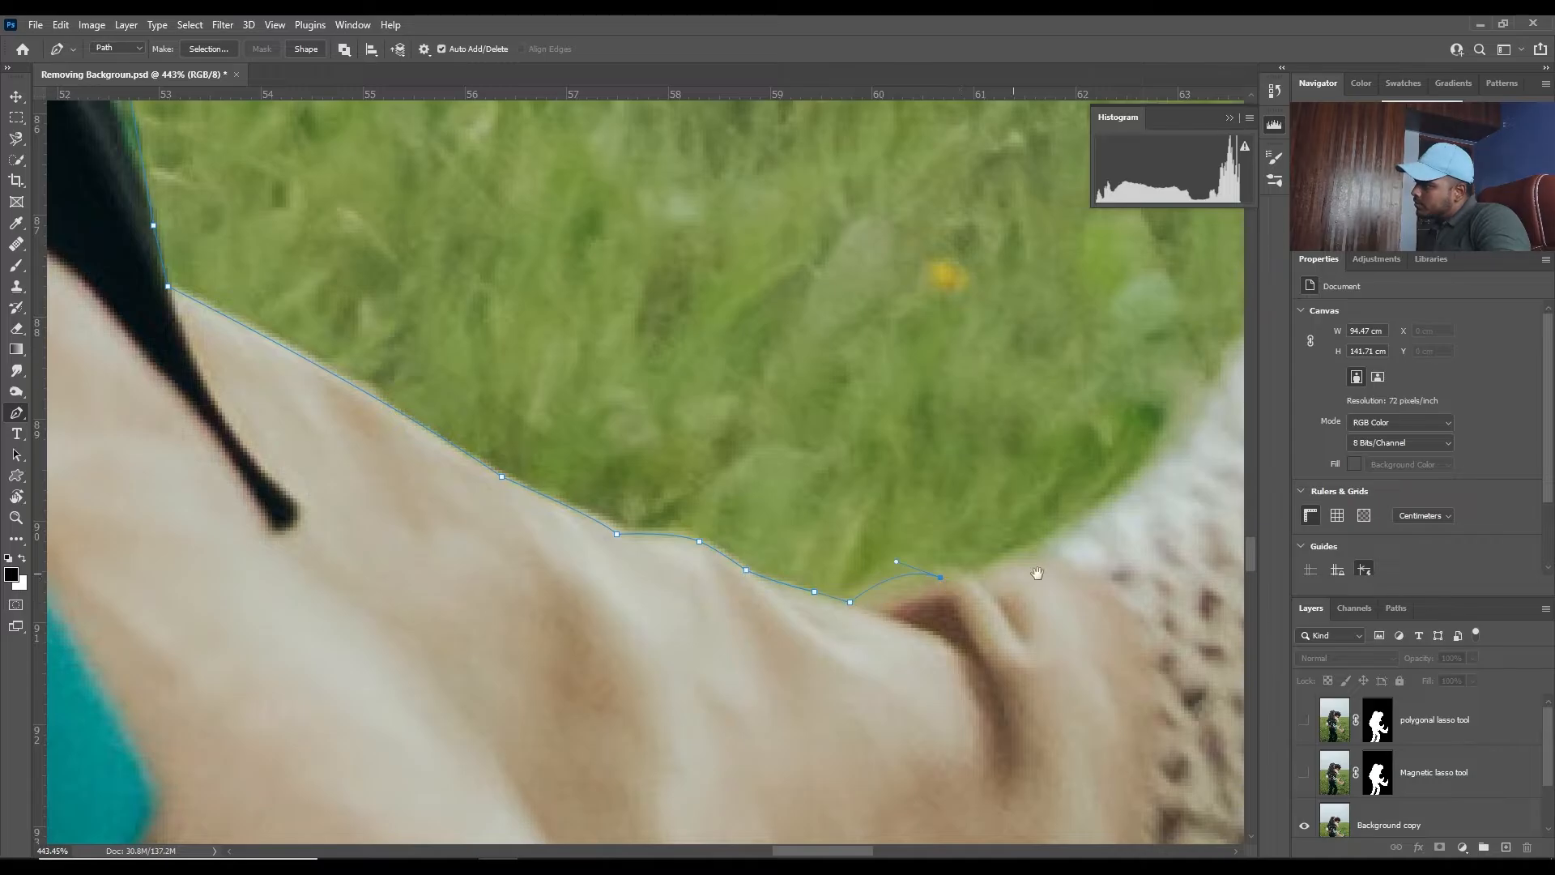
left_click_drag(1038, 573, 784, 603)
left_click(791, 583)
- Trace around the woman's far boot and along the near trouser leg's upper edge to the near boot
left_click_drag(965, 458, 774, 587)
left_click_drag(781, 529, 860, 421)
left_click(782, 530, "alt")
left_click_drag(915, 312, 688, 620)
left_click_drag(712, 595, 771, 556)
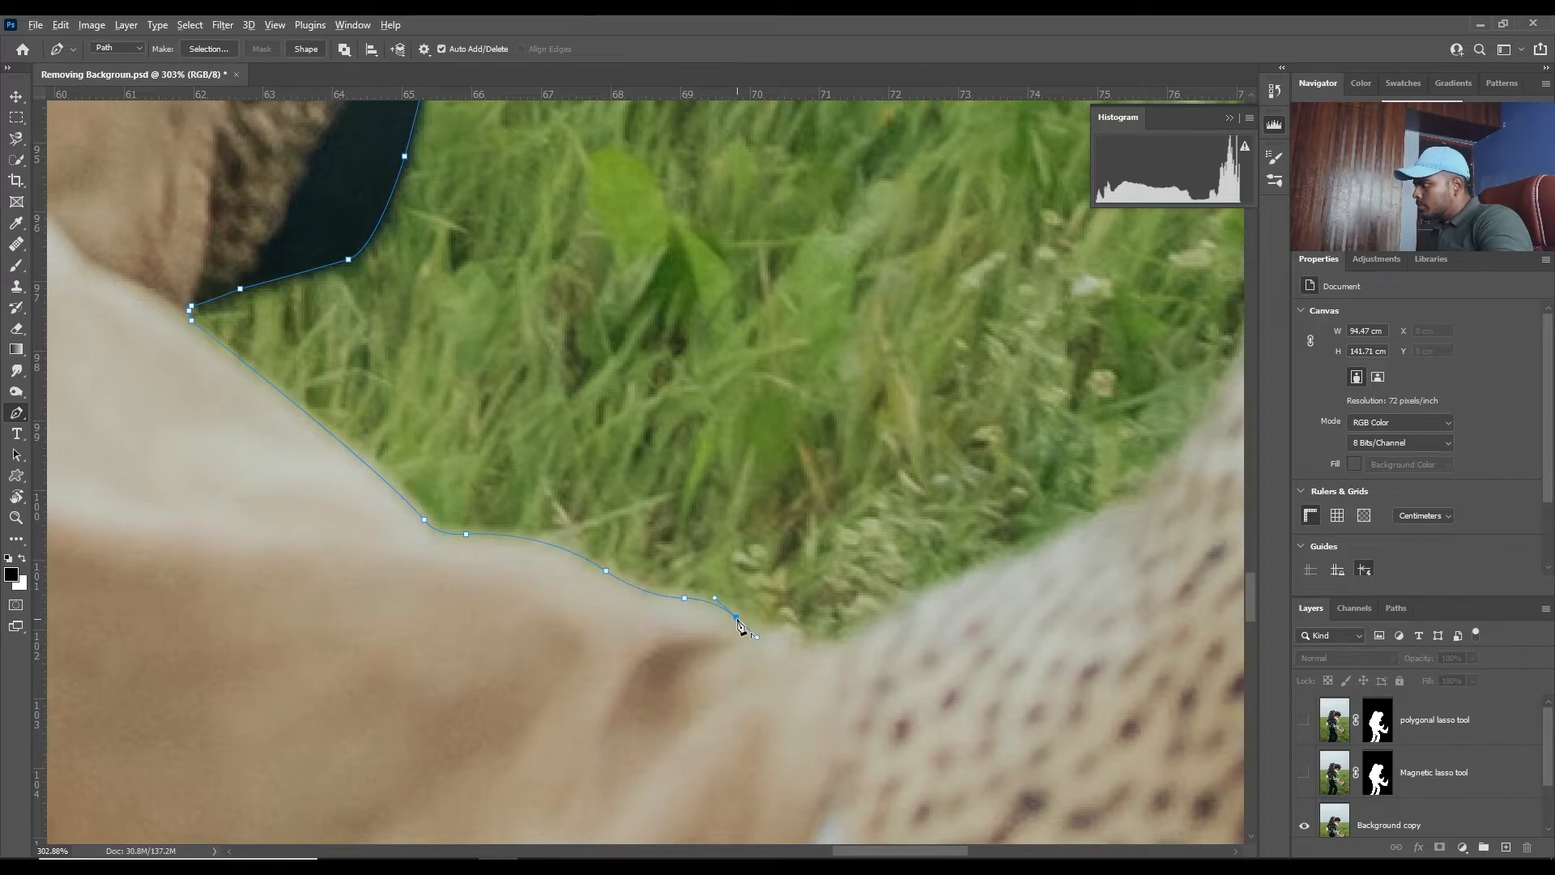
left_click(736, 618, "alt")
- Trace the near boot's upper edge, around its toe and down along the dark sole
left_click_drag(736, 618, 316, 379)
left_click_drag(376, 391, 380, 491)
left_click(430, 402, "alt")
left_click_drag(538, 416, 624, 385)
left_click(537, 417, "alt")
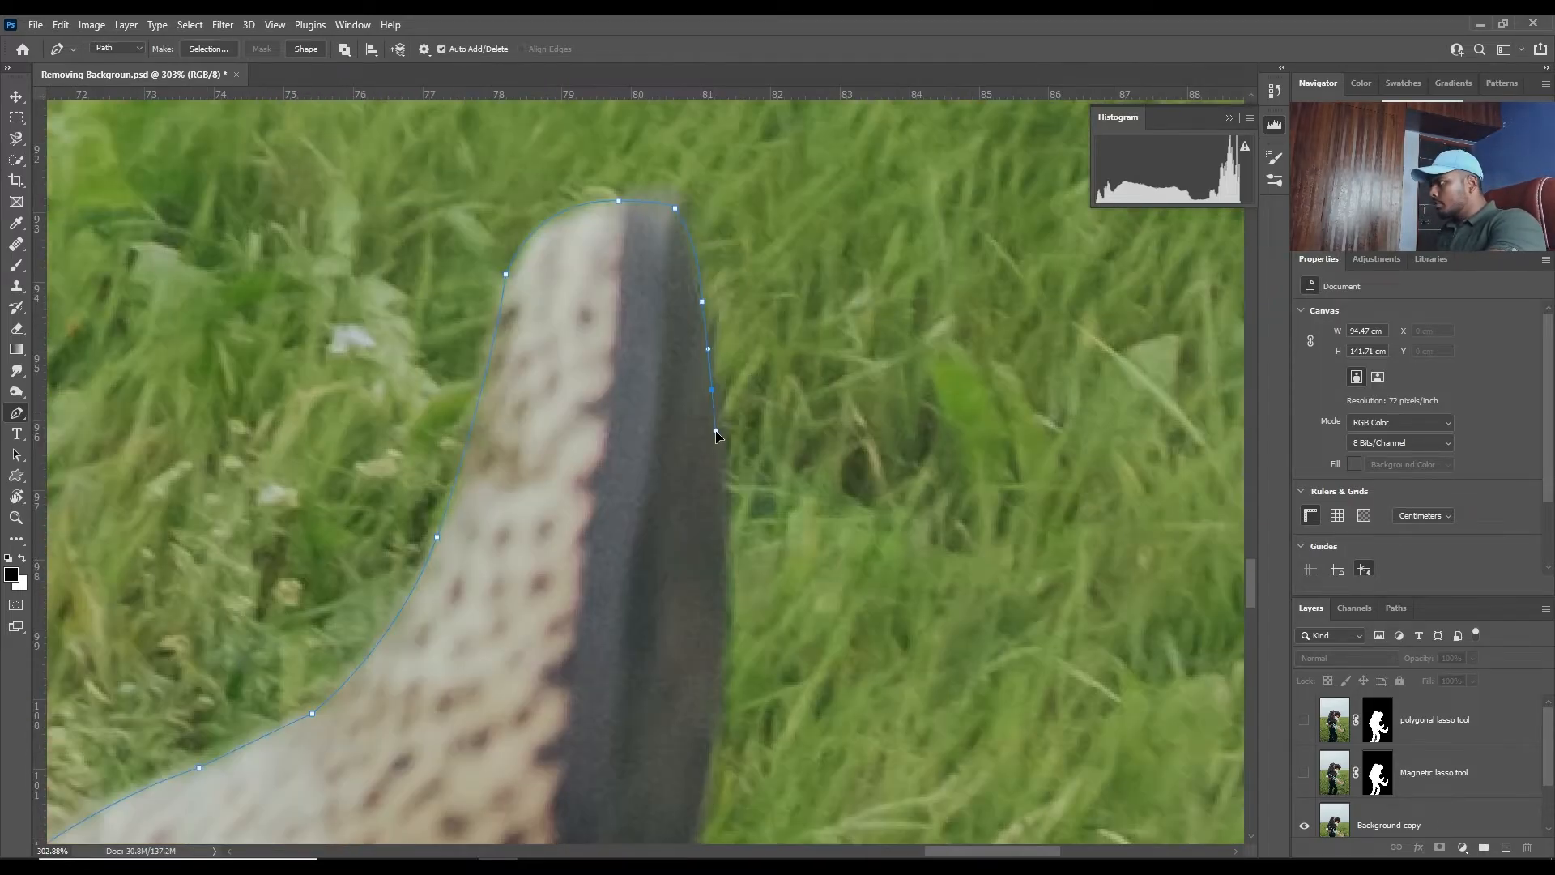
left_click_drag(686, 527, 735, 253)
left_click_drag(721, 456, 712, 475)
- Trace the near boot's dark sole down through the arch and around the heel block
left_click_drag(469, 602, 617, 407)
left_click_drag(652, 558, 635, 596)
left_click(652, 558, "alt")
left_click_drag(827, 598, 792, 509)
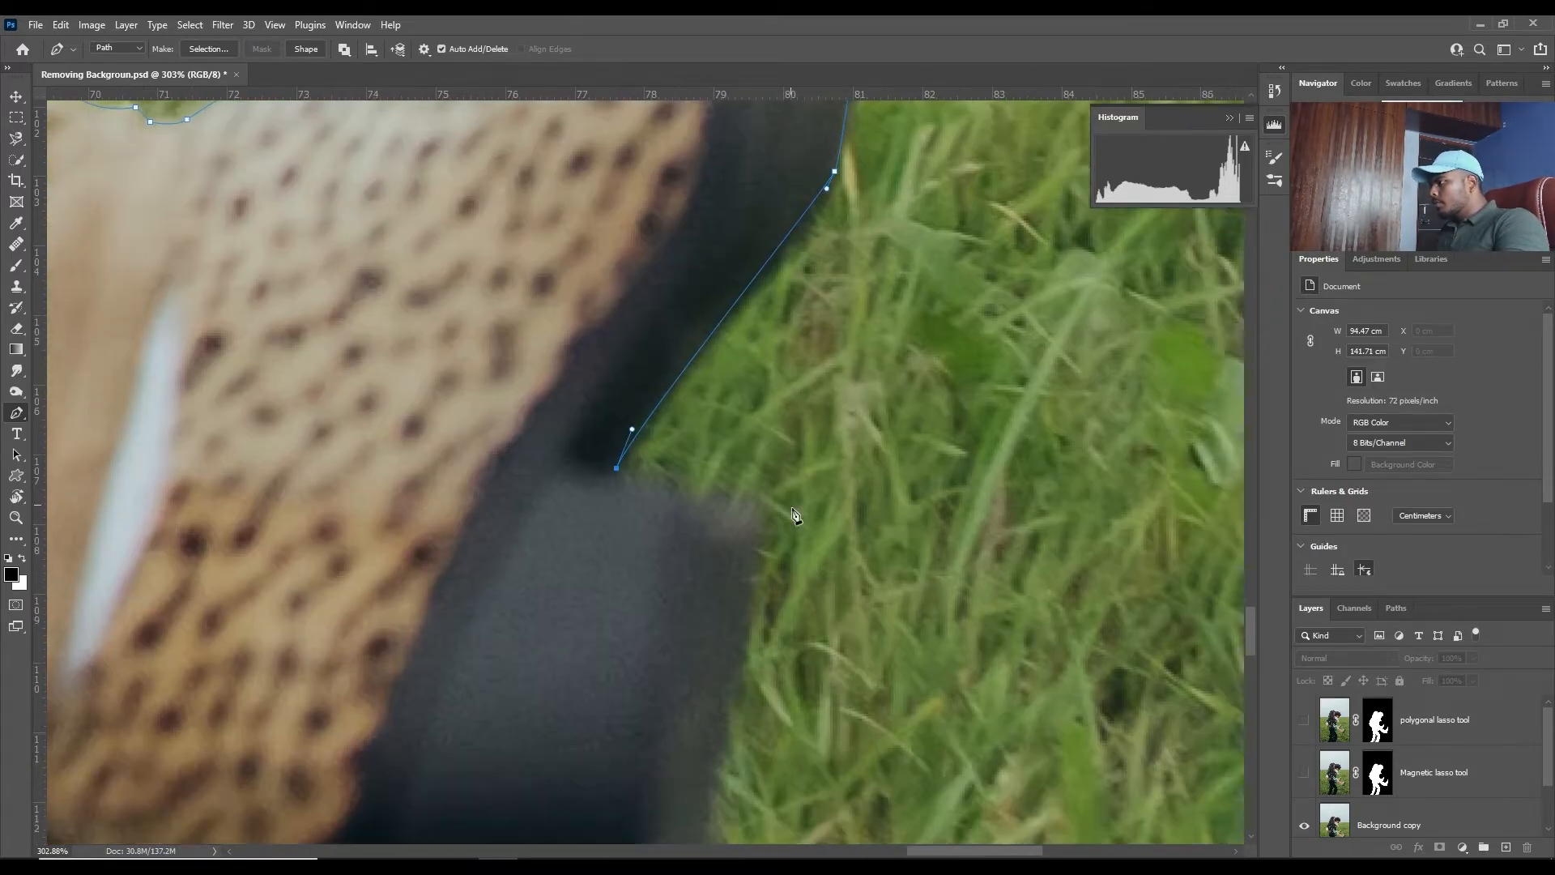
left_click_drag(756, 697, 825, 486)
left_click_drag(768, 665, 766, 700)
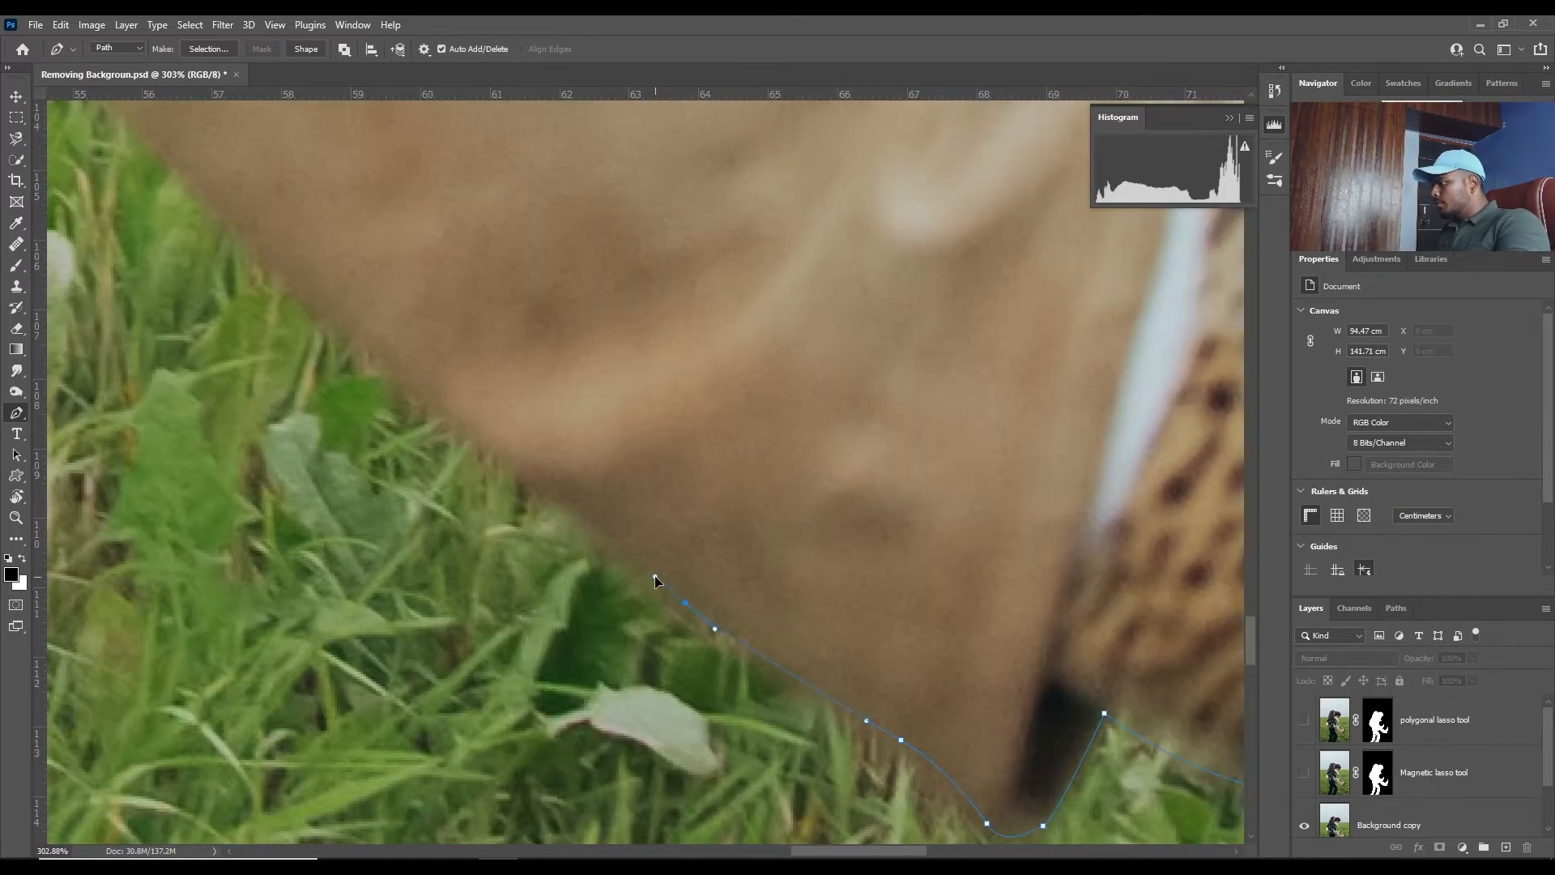
- Trace the lower edge of the woman's near trouser leg from the cuff back up to the hanging teal scarf
left_click_drag(654, 575, 631, 557)
left_click_drag(520, 467, 490, 446)
left_click_drag(486, 454, 799, 635)
left_click_drag(656, 518, 636, 498)
left_click_drag(489, 356, 465, 328)
left_click_drag(477, 348, 777, 674)
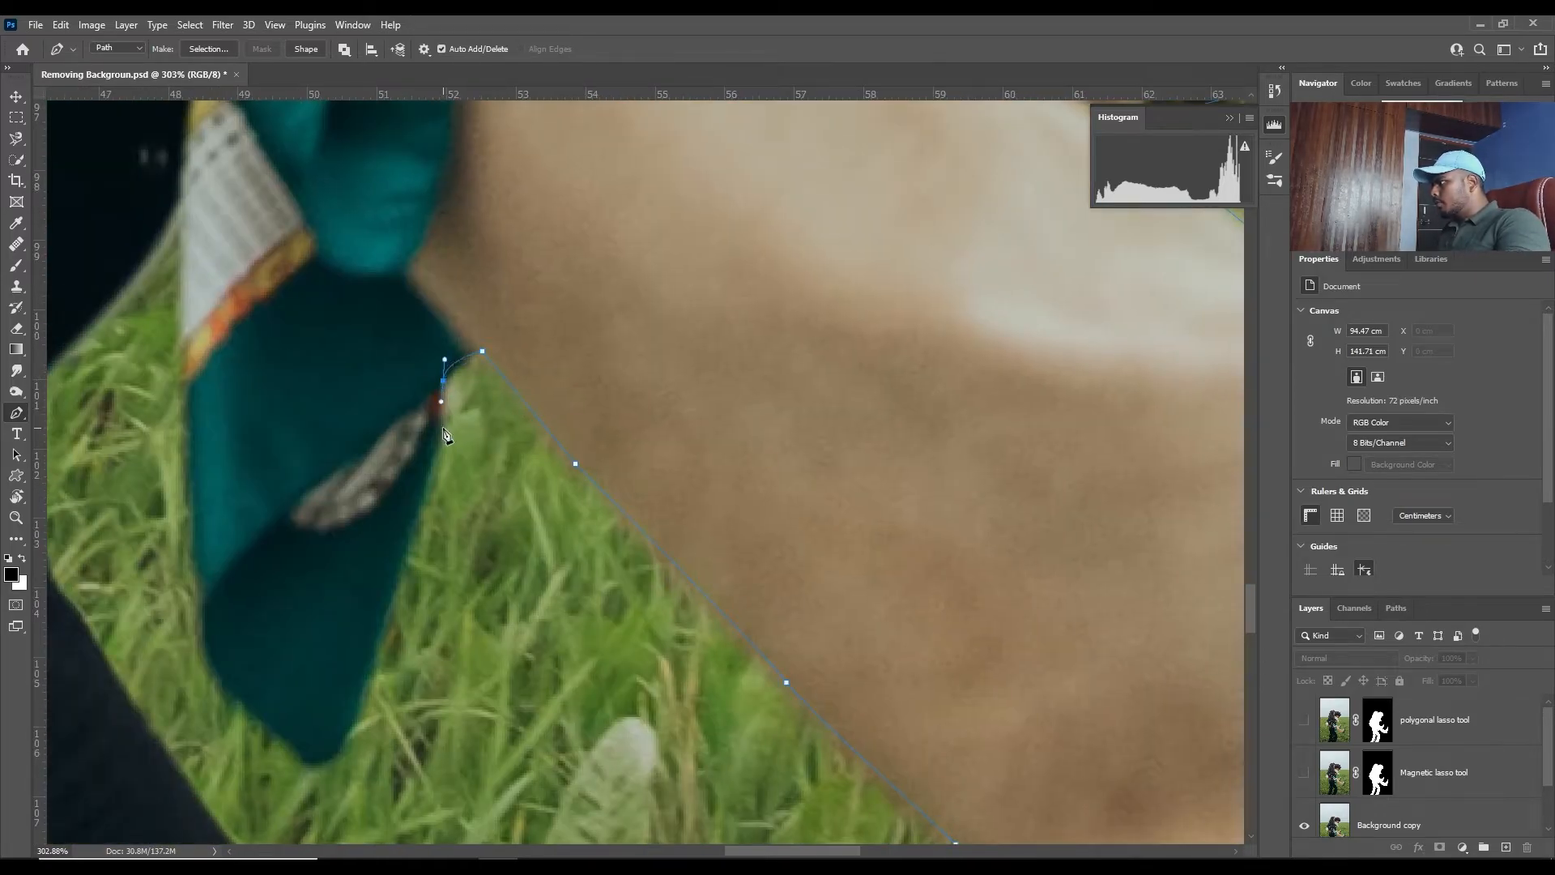
- Trace around the hanging end of the teal scarf and up its far edge to the man's dark clothing
left_click_drag(334, 753, 324, 762)
left_click_drag(298, 760, 287, 753)
left_click_drag(246, 712, 233, 698)
left_click_drag(202, 588, 192, 475)
left_click(191, 382)
left_click_drag(193, 382, 326, 583)
left_click_drag(315, 393, 322, 299)
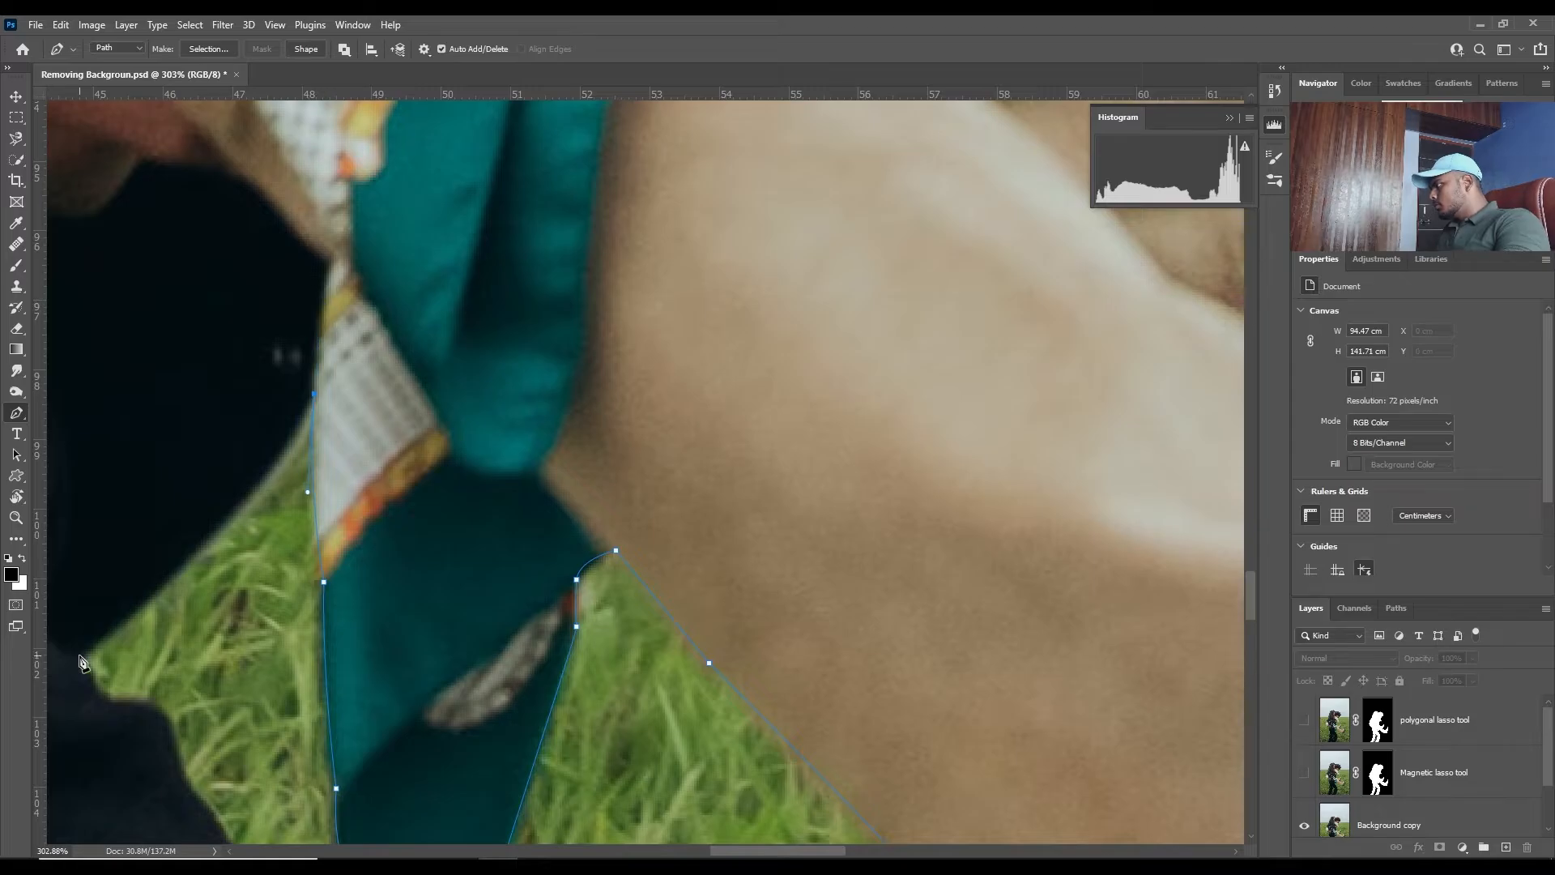
- Trace the grass gap beside the scarf and carry the path around the man's front leg to the inner edge of his rear leg
left_click_drag(76, 658, 152, 806)
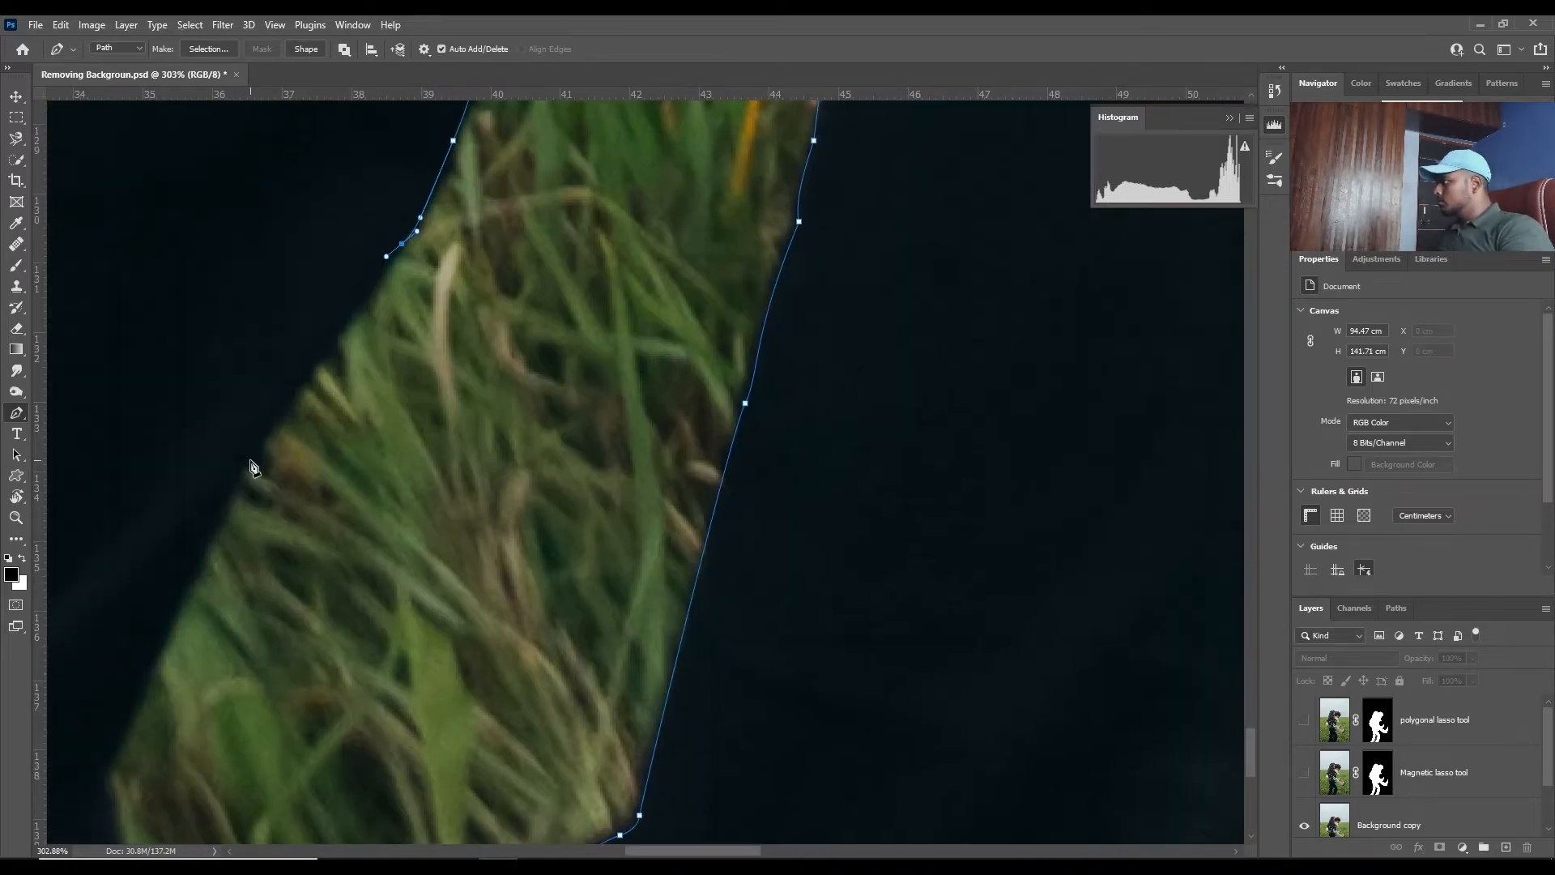
left_click_drag(254, 458, 322, 260)
left_click_drag(230, 380, 226, 417)
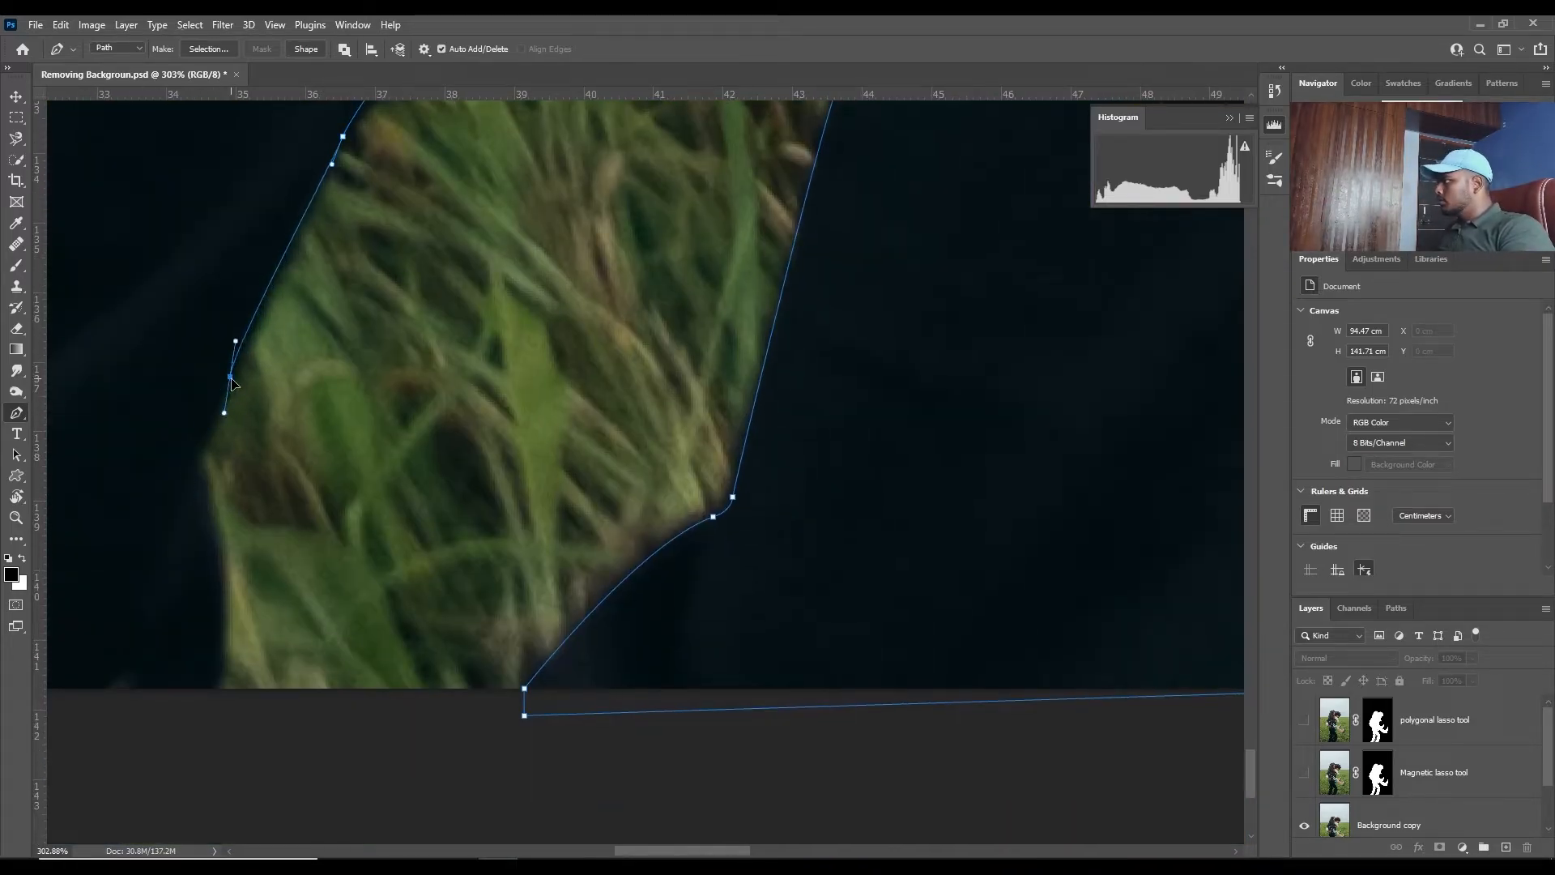
- Trace the man's rear leg down to the photo's lower edge and close the path at its starting point below his foot
left_click(194, 458)
left_click_drag(227, 596, 229, 636)
left_click_drag(228, 635, 238, 355)
left_click(223, 414)
left_click_drag(224, 417, 722, 492)
left_click(278, 576)
left_click_drag(278, 576, 794, 602)
left_click_drag(700, 406, 455, 438)
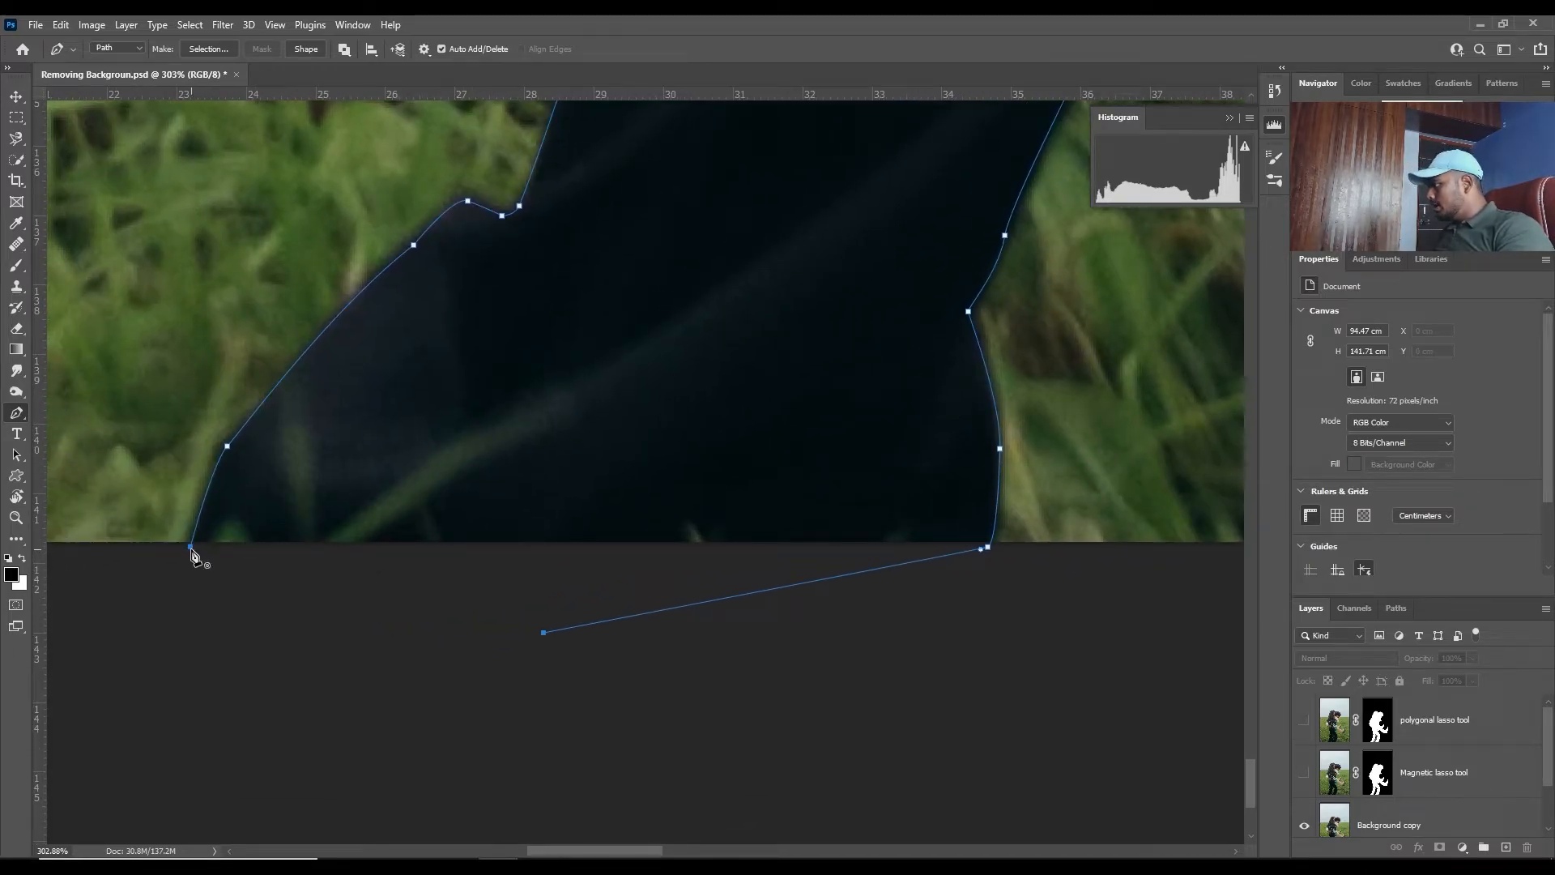
scroll(567, 437, "down", 8)
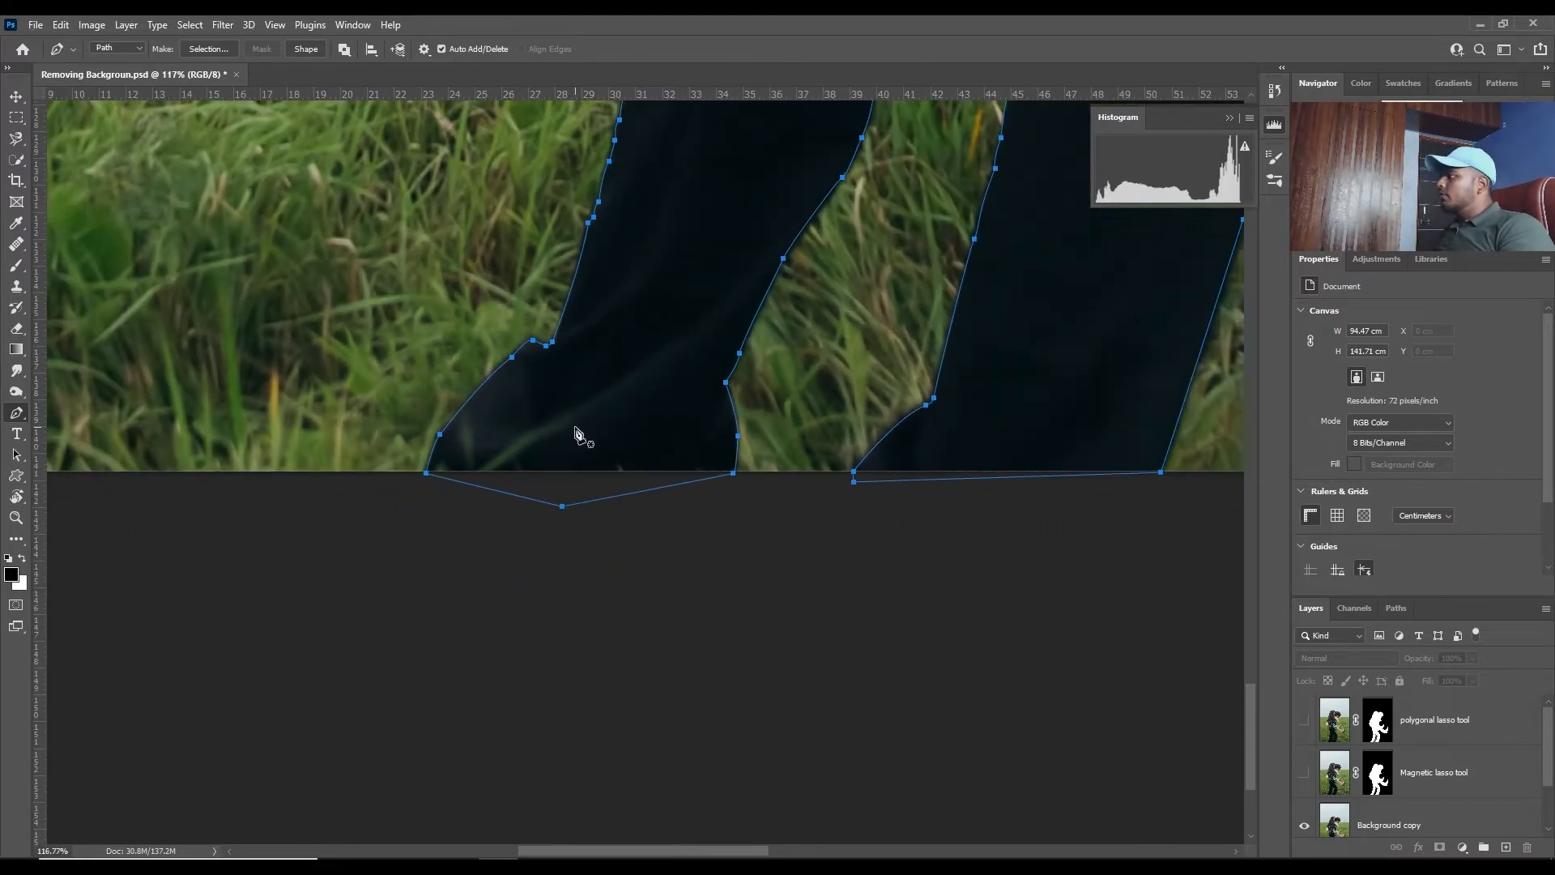
- Turn the closed path into a new anti-aliased selection with a feather radius of 3 pixels
left_click_drag(719, 318, 654, 524)
left_click_drag(605, 213, 537, 483)
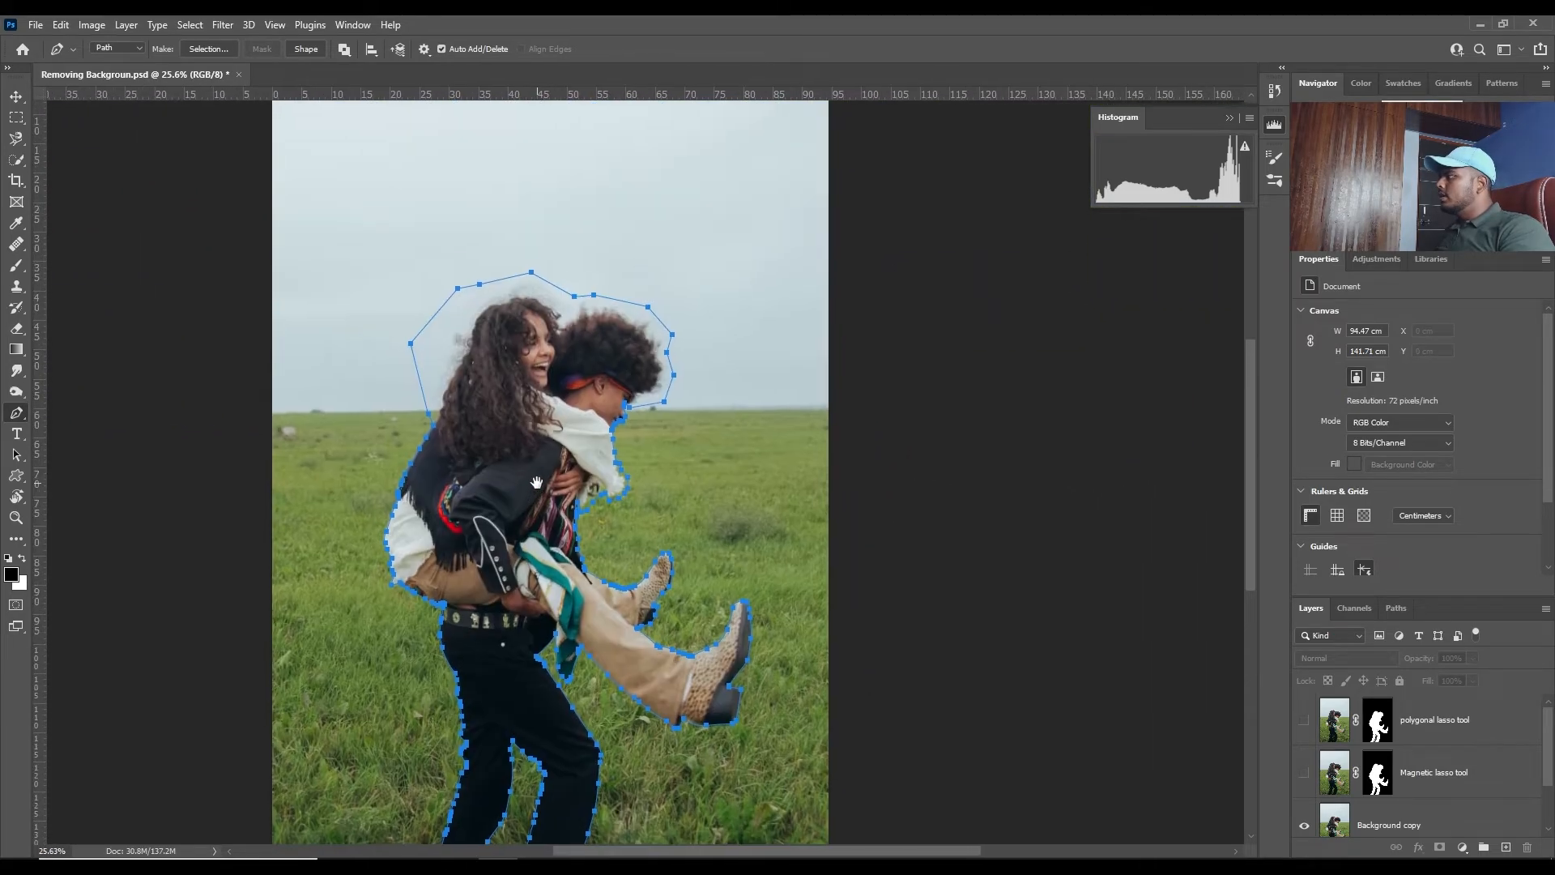
right_click(502, 406)
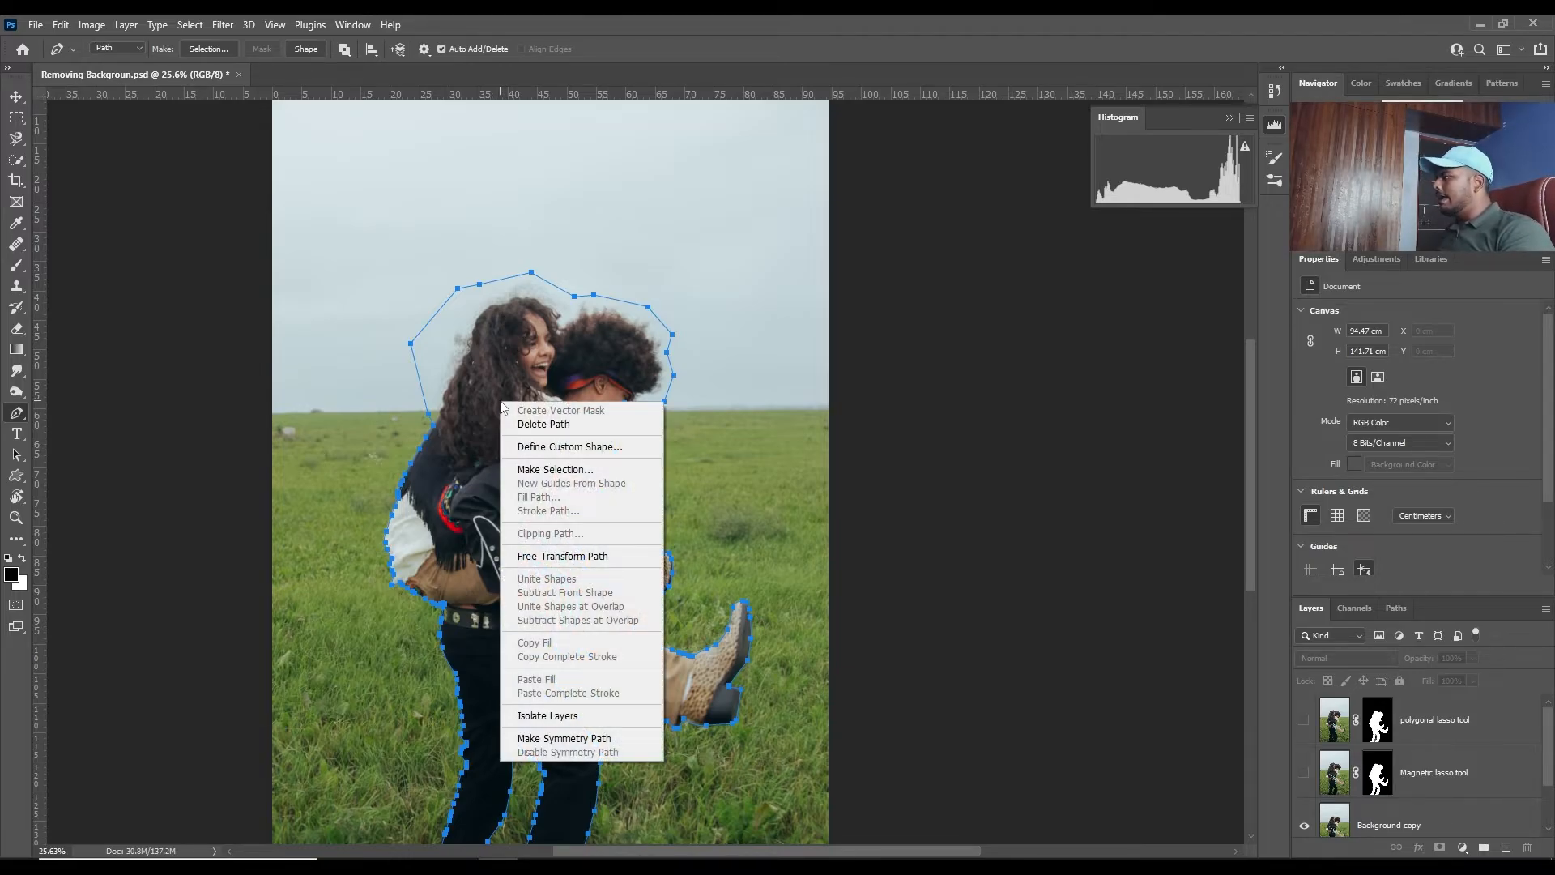
left_click(539, 470)
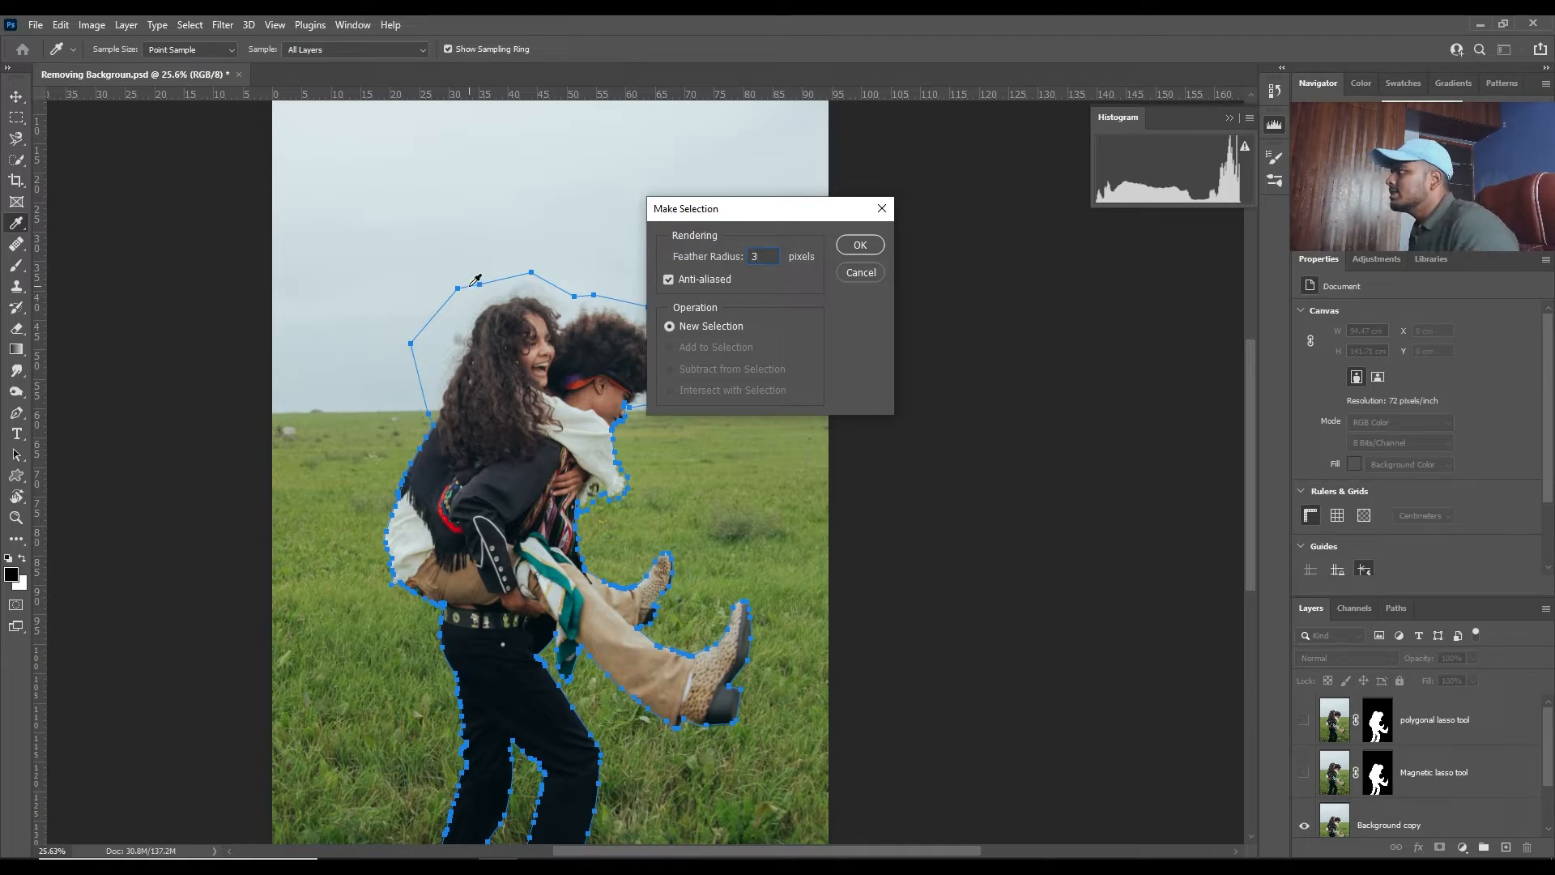
left_click(844, 246)
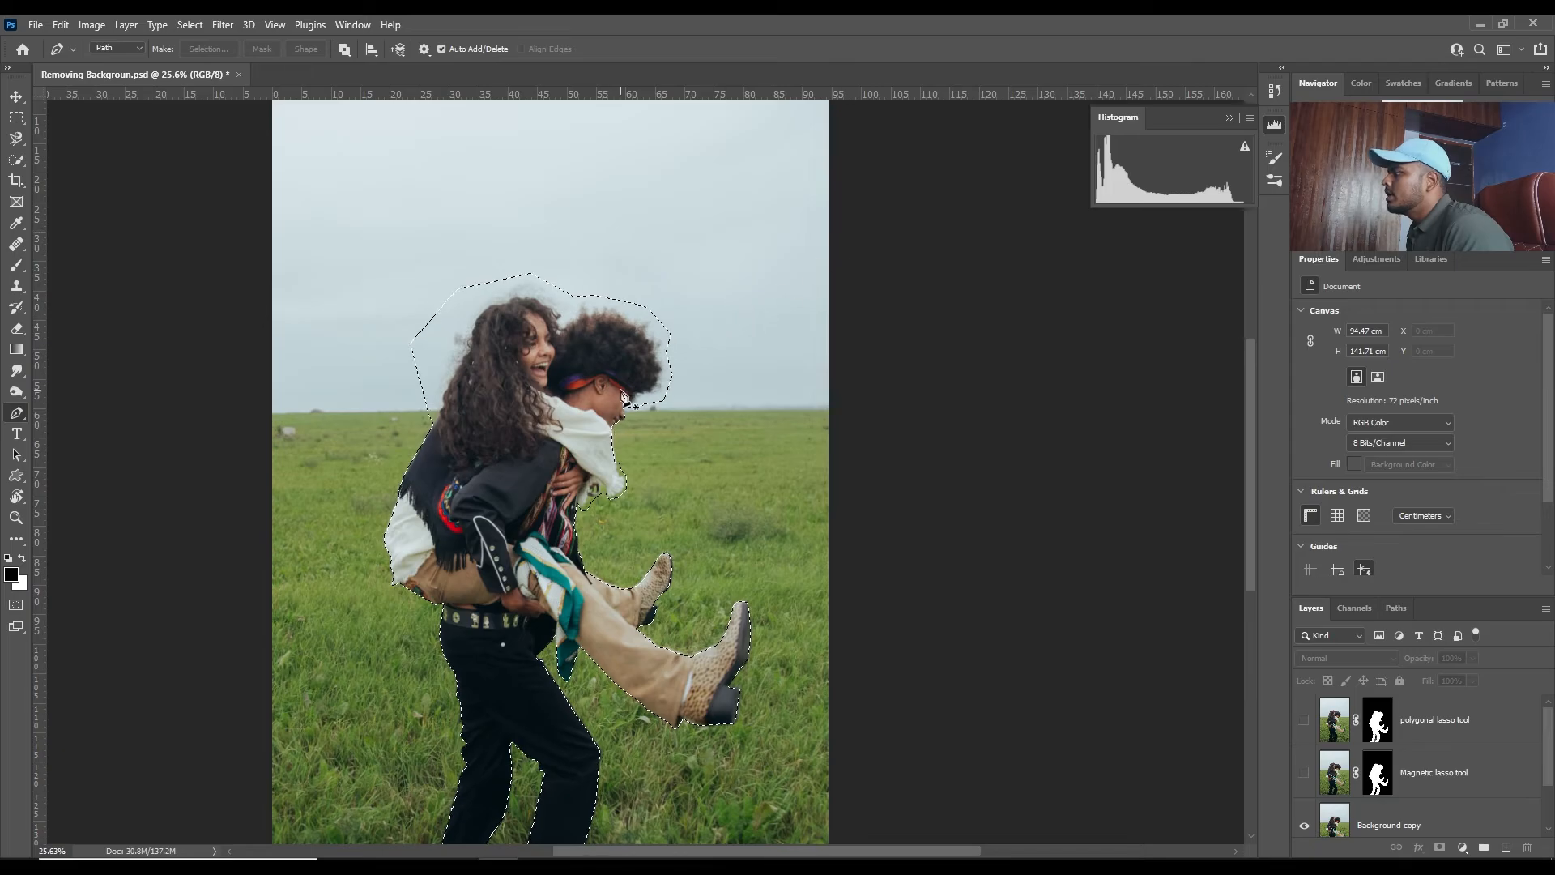
- Open the selection in Select and Mask for the Background copy layer
left_click_drag(518, 346, 571, 294)
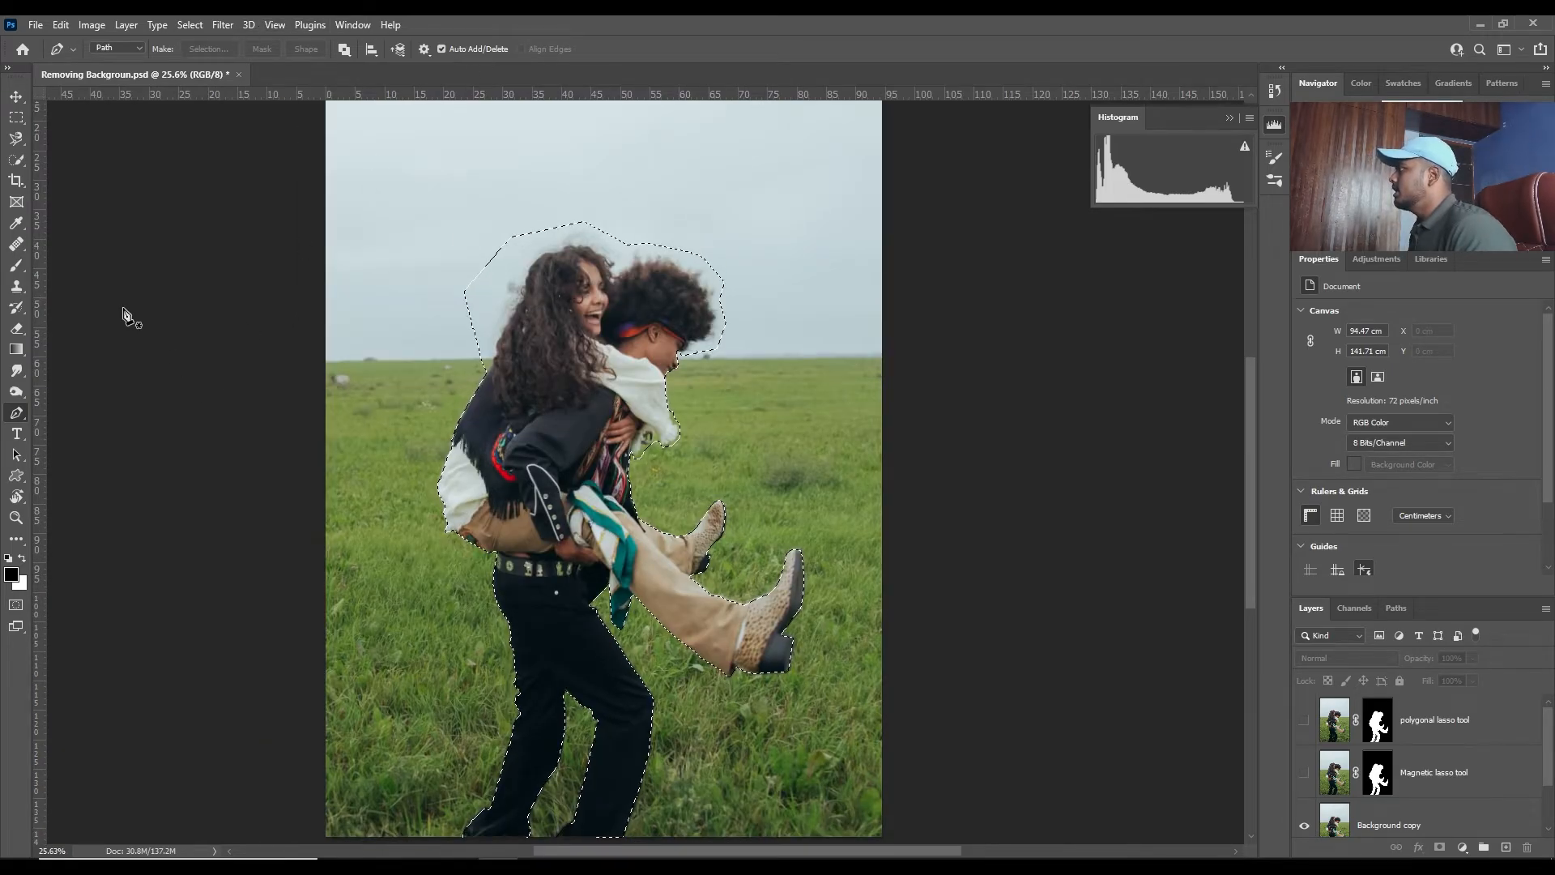
left_click(16, 160)
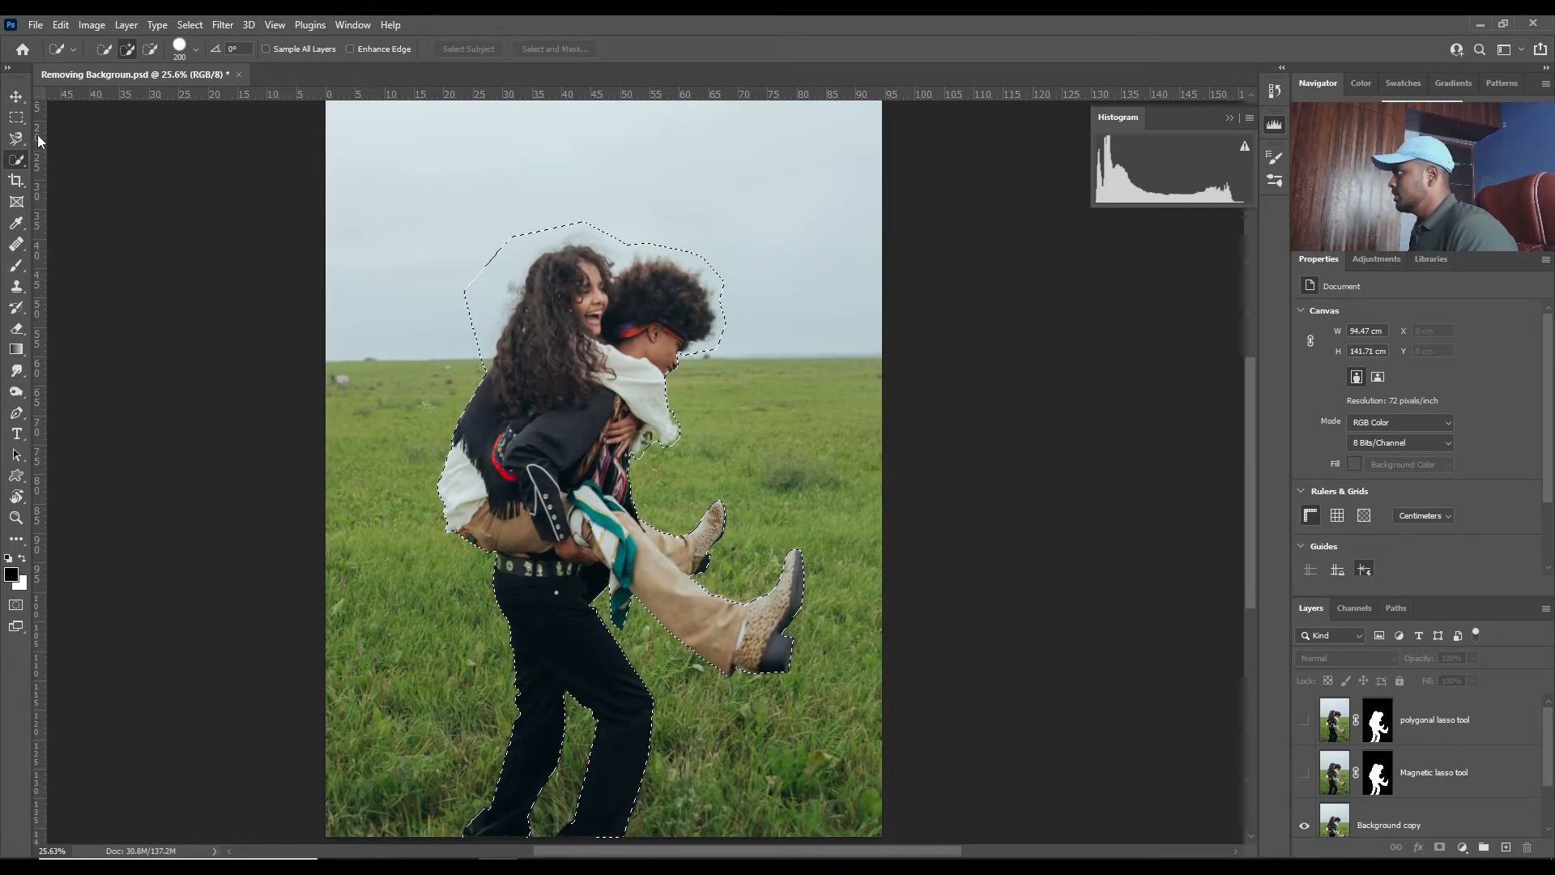
left_click(1419, 810)
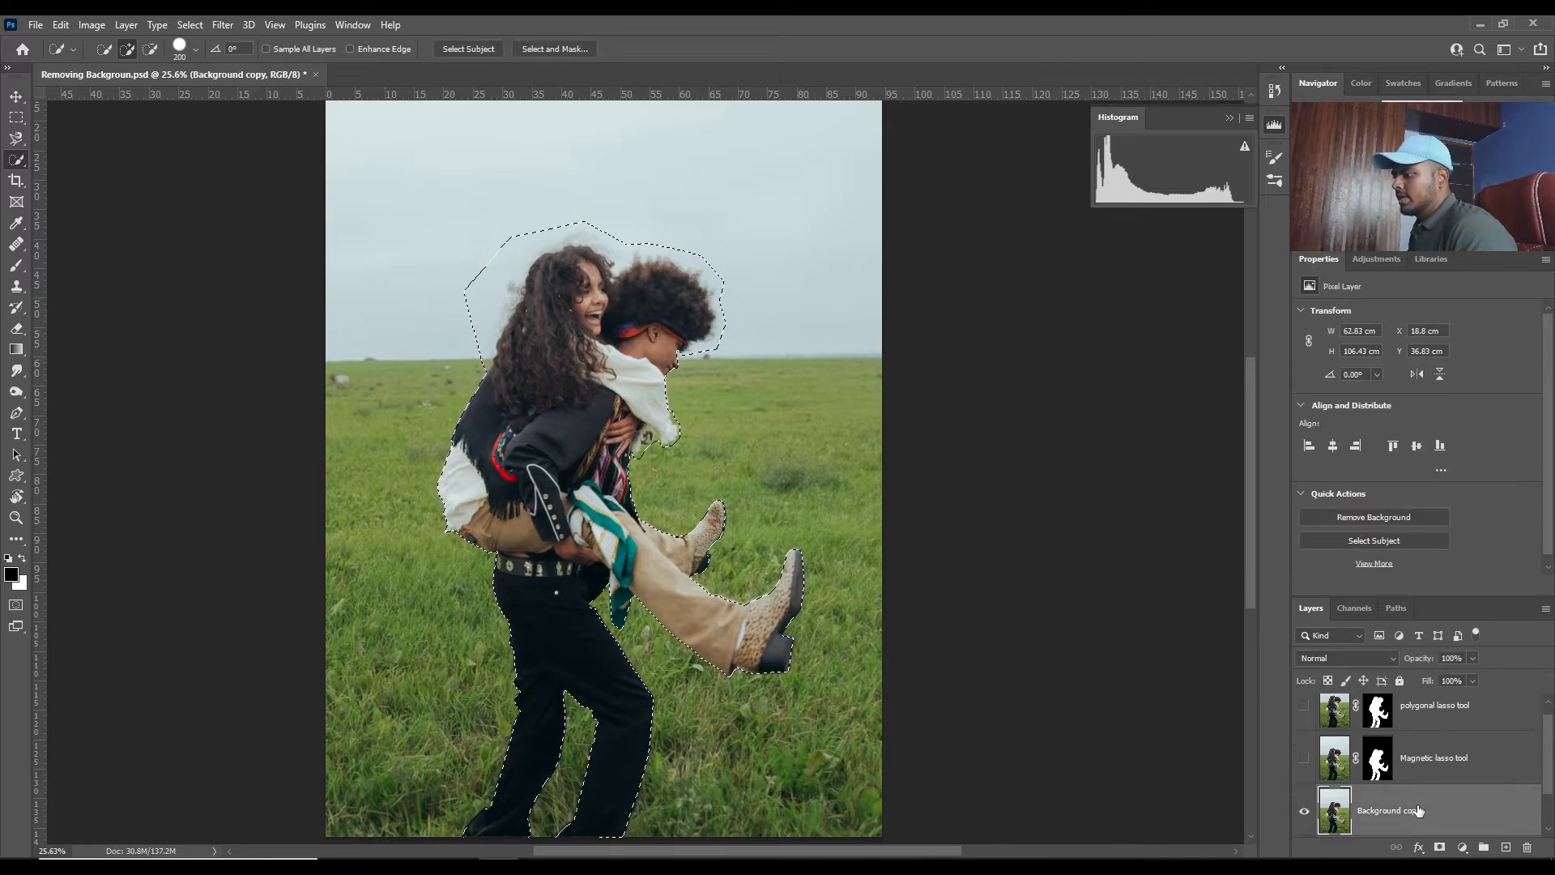
left_click(523, 53)
- Brush the Refine Edge tool around the woman's curls and the man's hair to remove the sky between strands
scroll(550, 379, "up", 6)
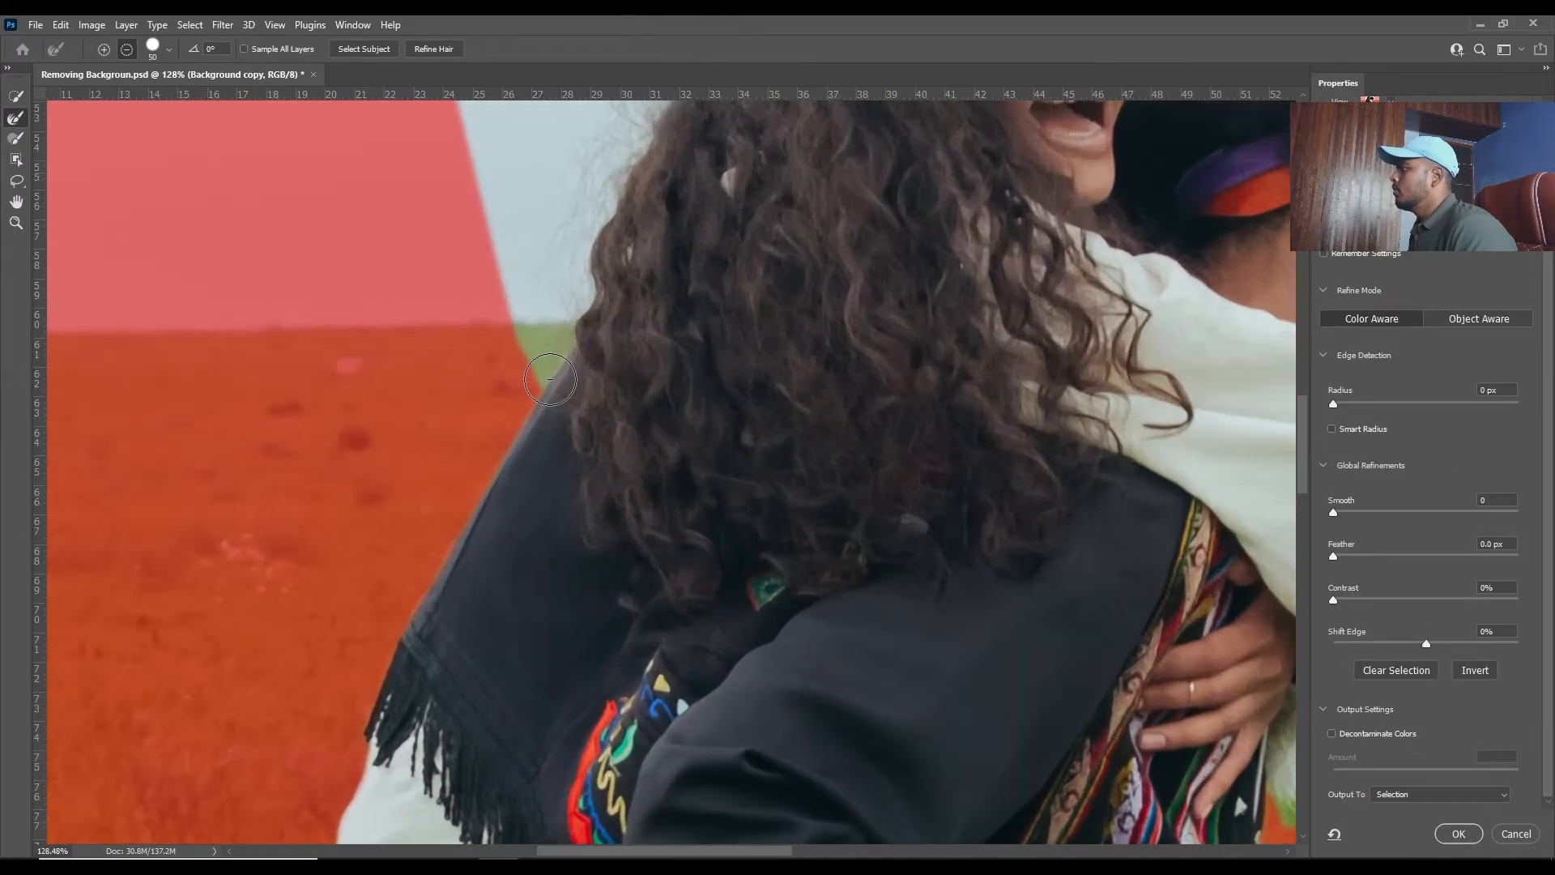
scroll(550, 379, "down", 4)
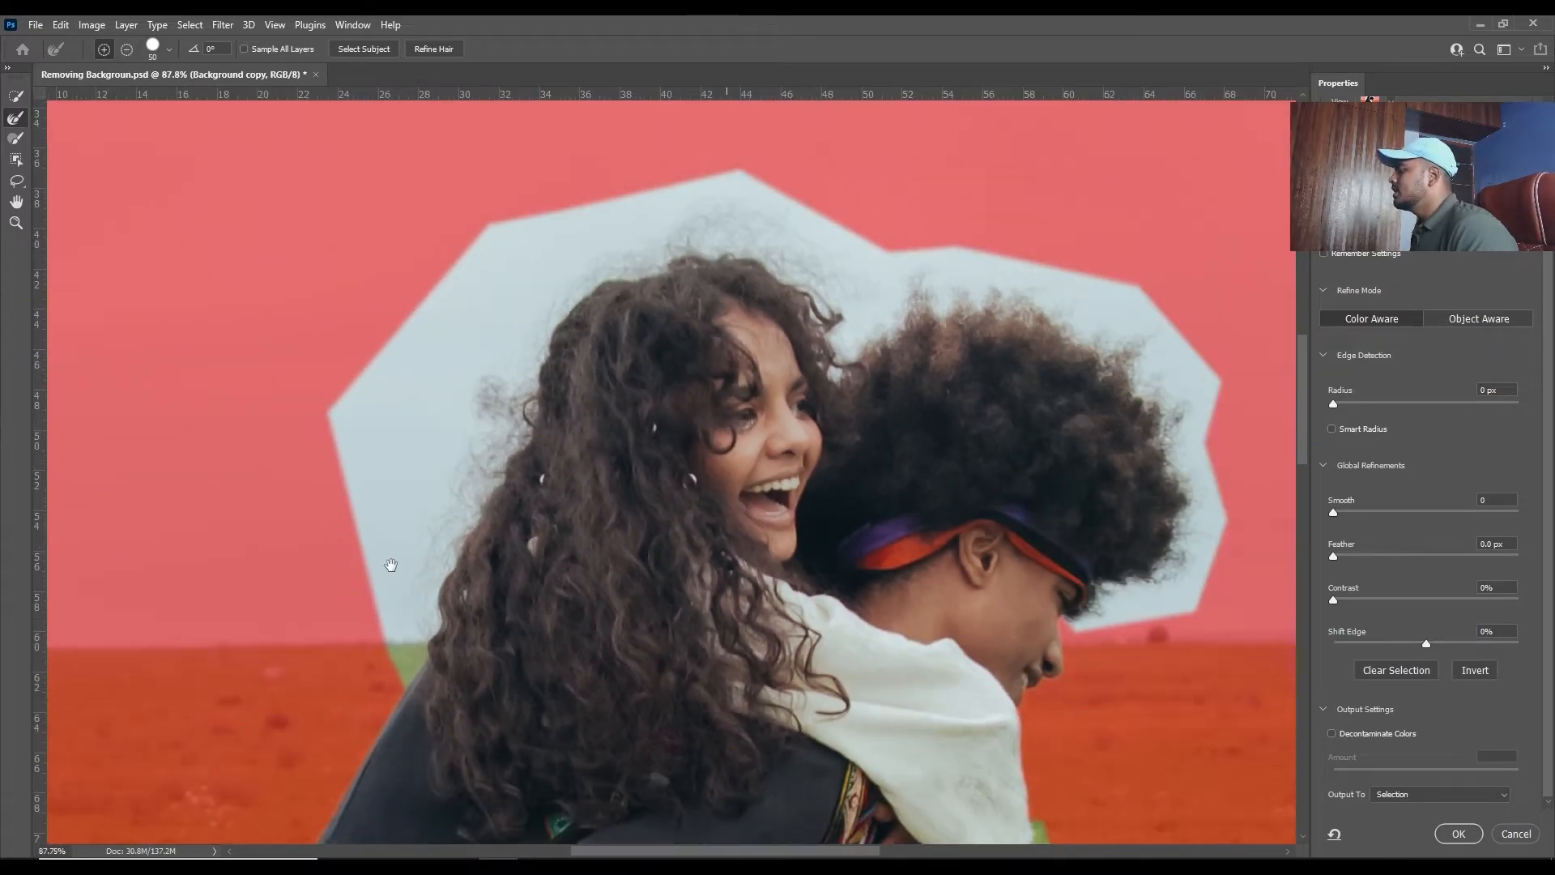
left_click_drag(391, 565, 441, 507)
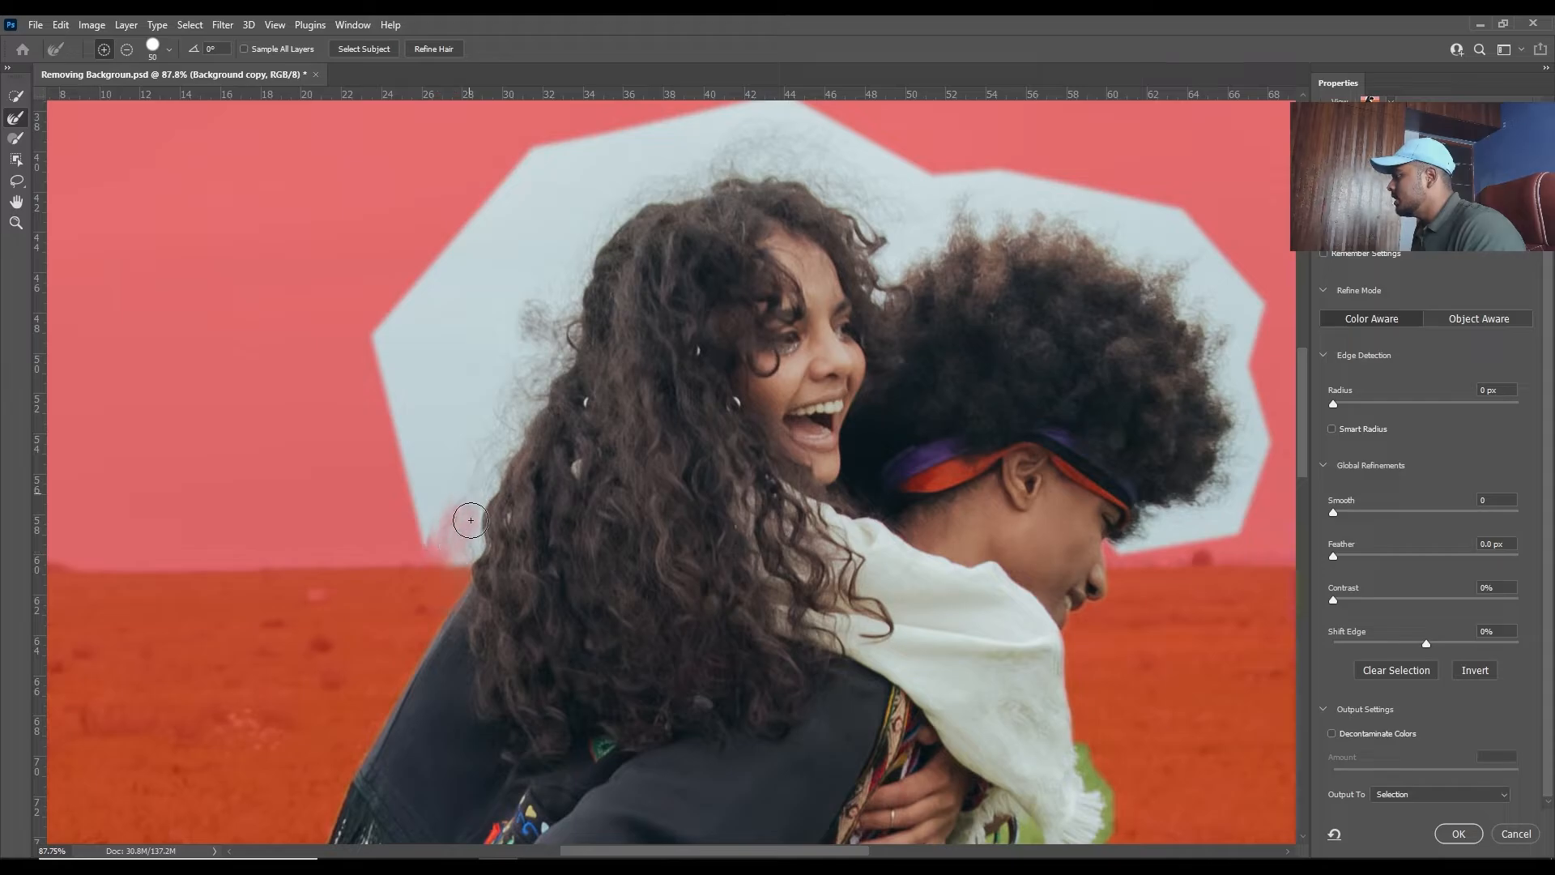
left_click_drag(471, 520, 462, 504)
mouse_move(487, 433)
left_mouse_down()
mouse_move(458, 538)
mouse_move(528, 319)
mouse_move(580, 369)
mouse_move(670, 163)
mouse_move(705, 170)
mouse_move(763, 128)
mouse_move(594, 155)
mouse_move(454, 260)
mouse_move(423, 178)
mouse_move(479, 156)
mouse_move(785, 128)
mouse_move(292, 372)
mouse_move(317, 343)
mouse_move(361, 341)
mouse_move(451, 403)
mouse_move(424, 341)
left_mouse_up()
mouse_move(528, 407)
left_mouse_down()
mouse_move(399, 334)
mouse_move(518, 432)
mouse_move(486, 448)
mouse_move(568, 400)
mouse_move(474, 491)
mouse_move(522, 470)
mouse_move(580, 403)
mouse_move(643, 403)
mouse_move(490, 474)
mouse_move(812, 497)
mouse_move(849, 610)
mouse_move(822, 583)
mouse_move(833, 567)
mouse_move(878, 649)
mouse_move(842, 743)
mouse_move(815, 749)
mouse_move(815, 699)
mouse_move(733, 765)
mouse_move(833, 624)
mouse_move(846, 511)
left_mouse_up()
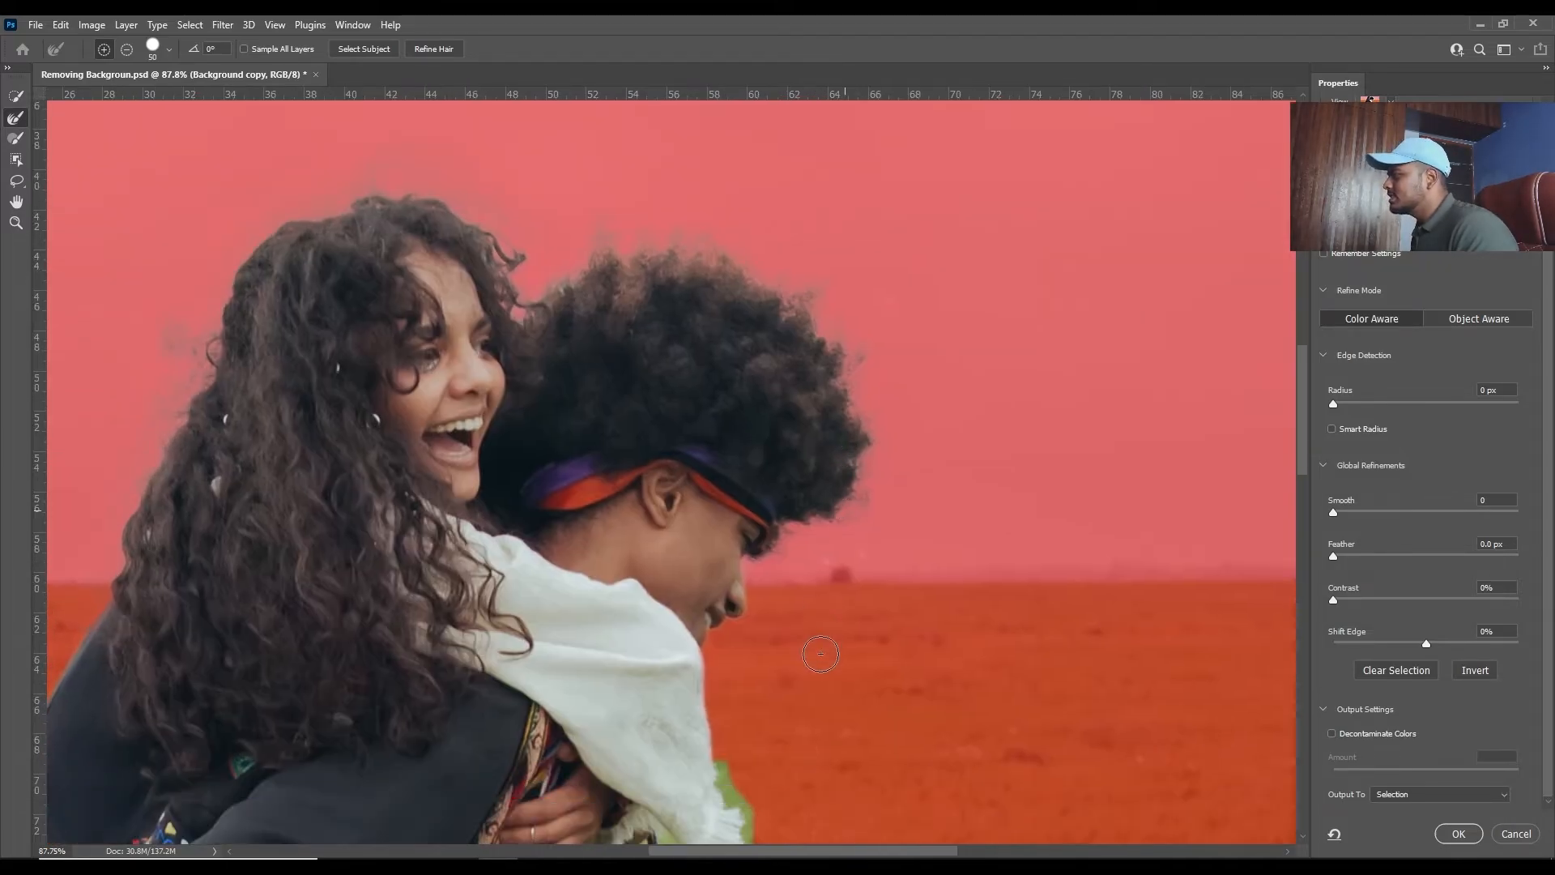
- Refine the edge around the white sleeve's fringed cuff to remove the leftover grass
scroll(823, 653, "down", 5)
left_click_drag(749, 721, 755, 521)
scroll(786, 560, "up", 7)
scroll(785, 560, "up", 2)
mouse_move(681, 596)
left_mouse_down()
mouse_move(765, 487)
mouse_move(754, 408)
left_mouse_up()
left_click_drag(650, 638, 648, 618)
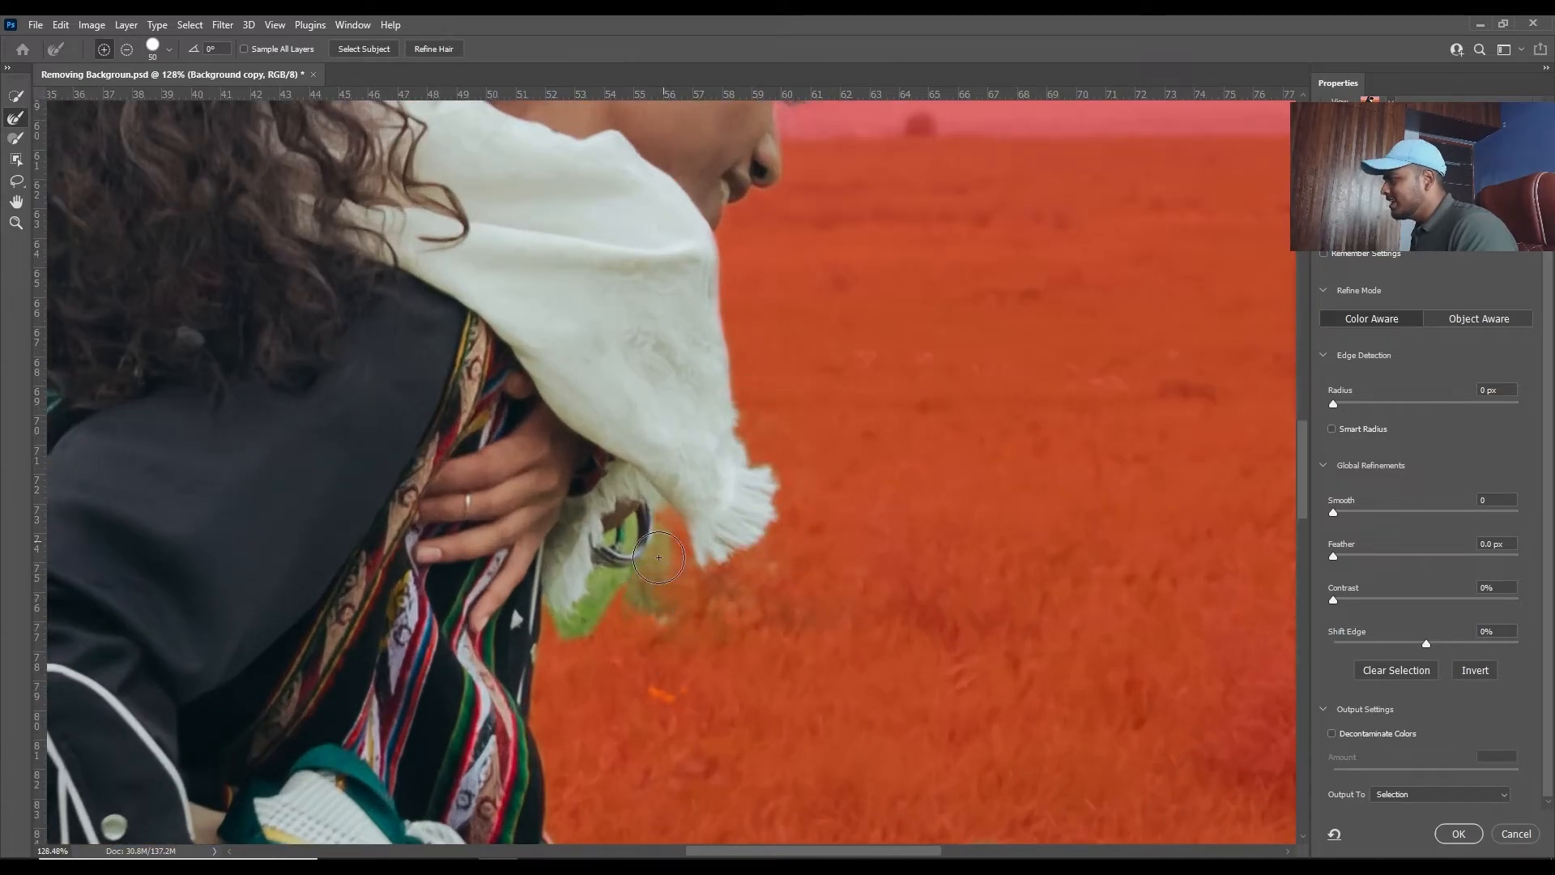
scroll(697, 611, "down", 10)
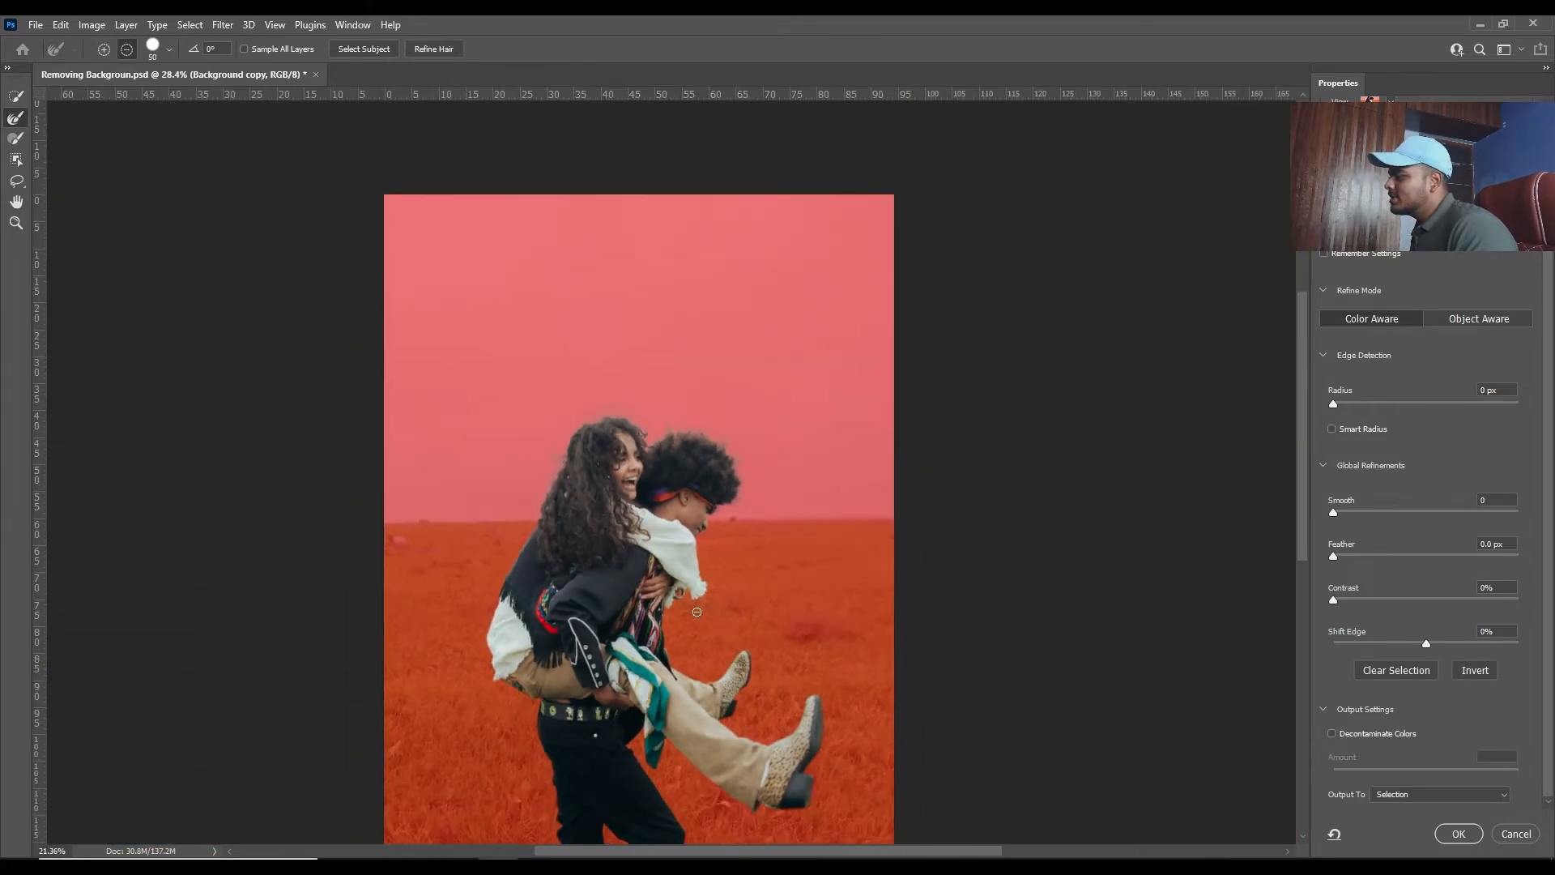
- Enable Decontaminate Colors at 100% and output the refined selection to a new layer with a layer mask
scroll(811, 444, "down", 1)
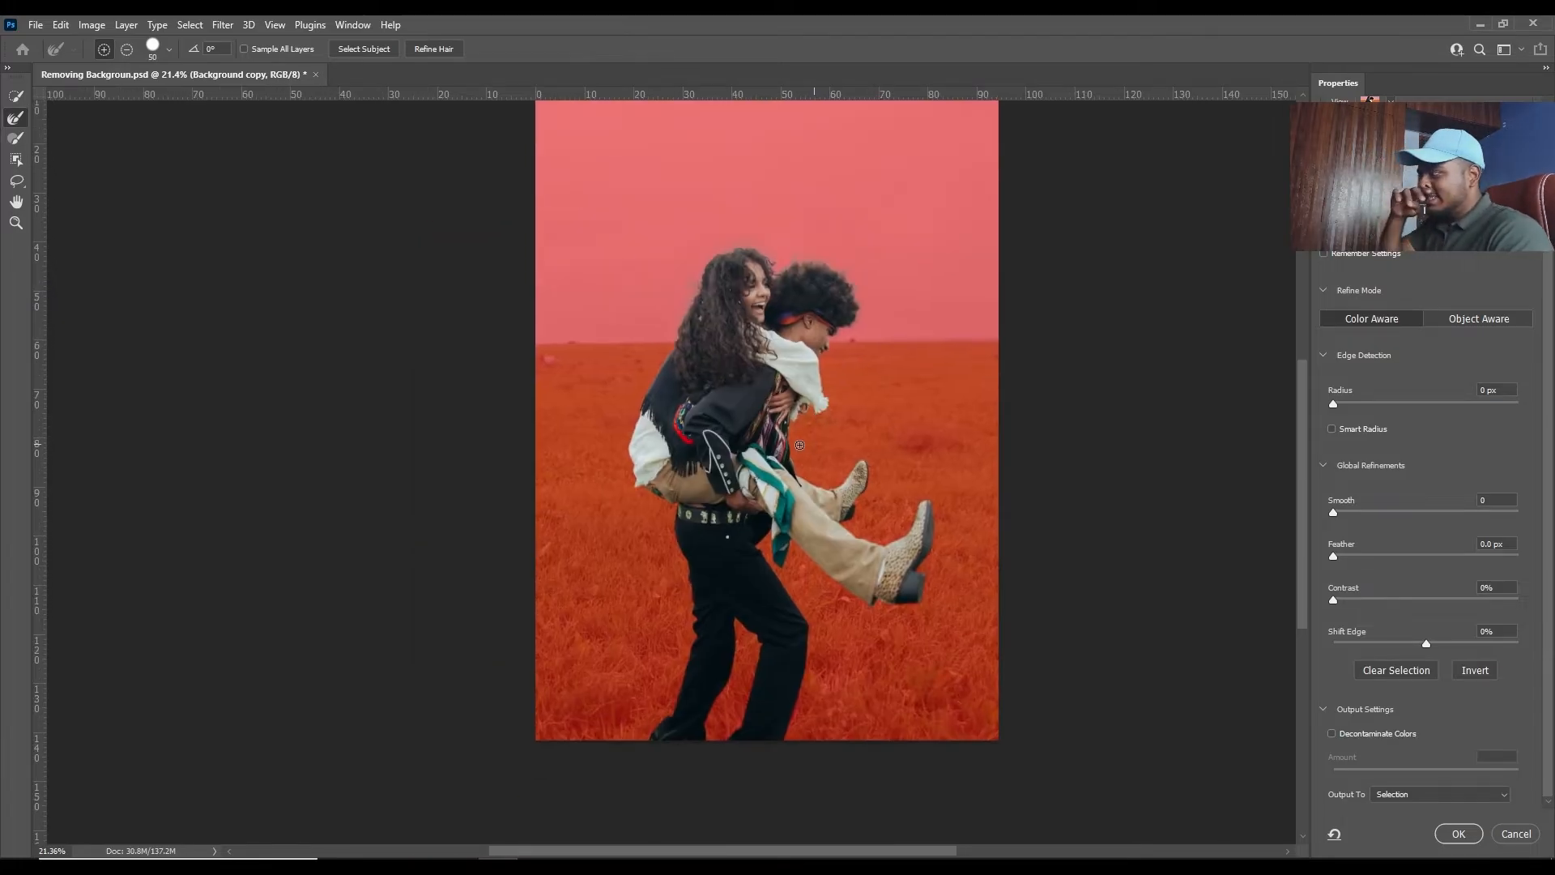
left_click(1343, 735)
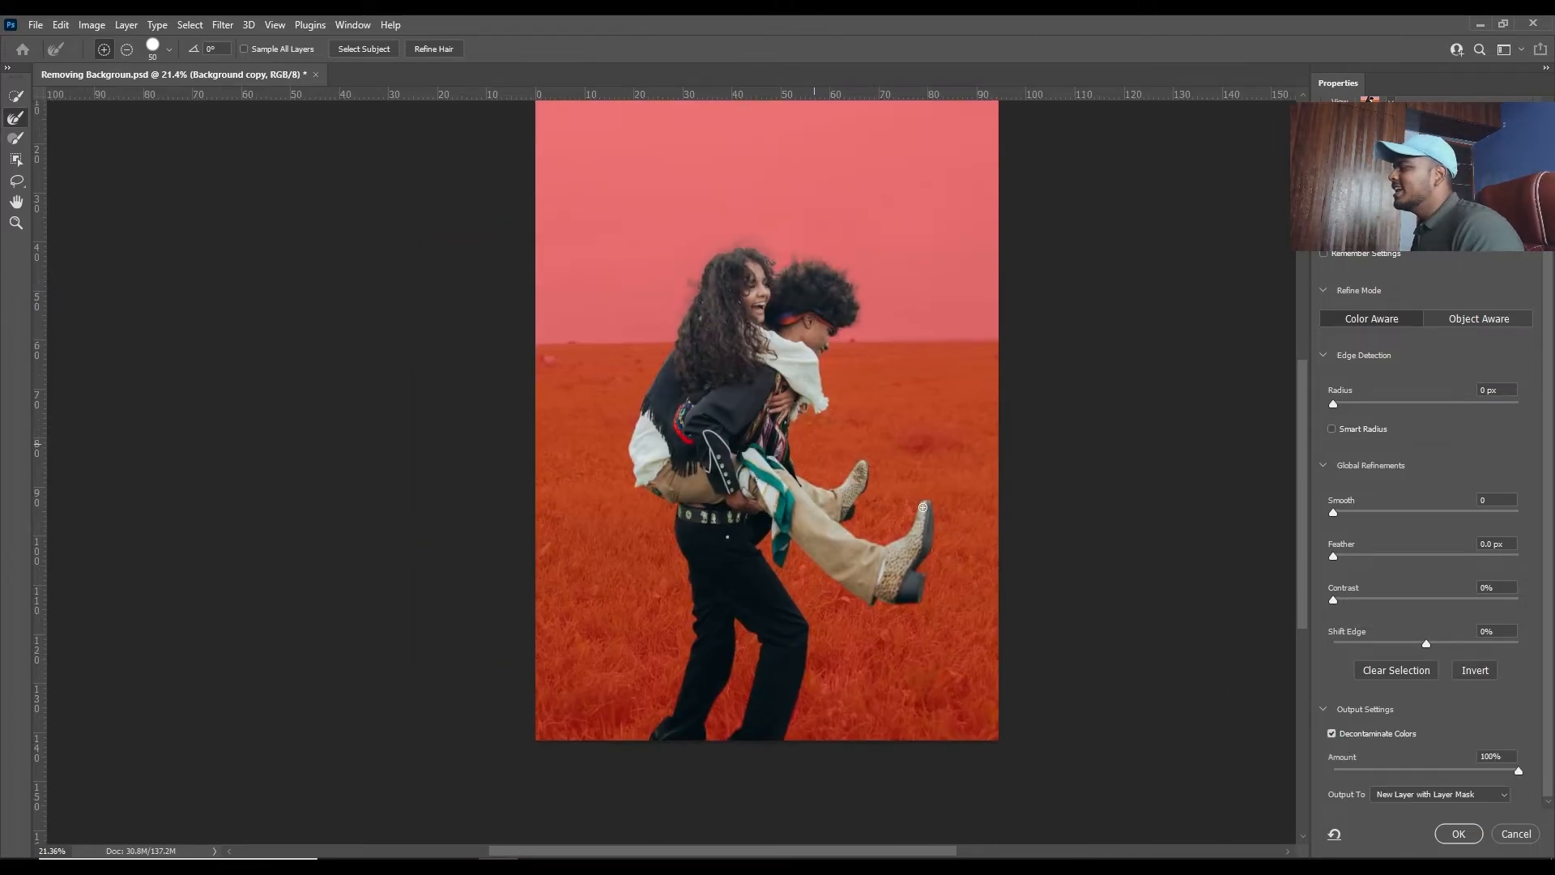
left_click_drag(825, 338, 784, 471)
scroll(784, 472, "down", 1)
left_click_drag(843, 427, 720, 361)
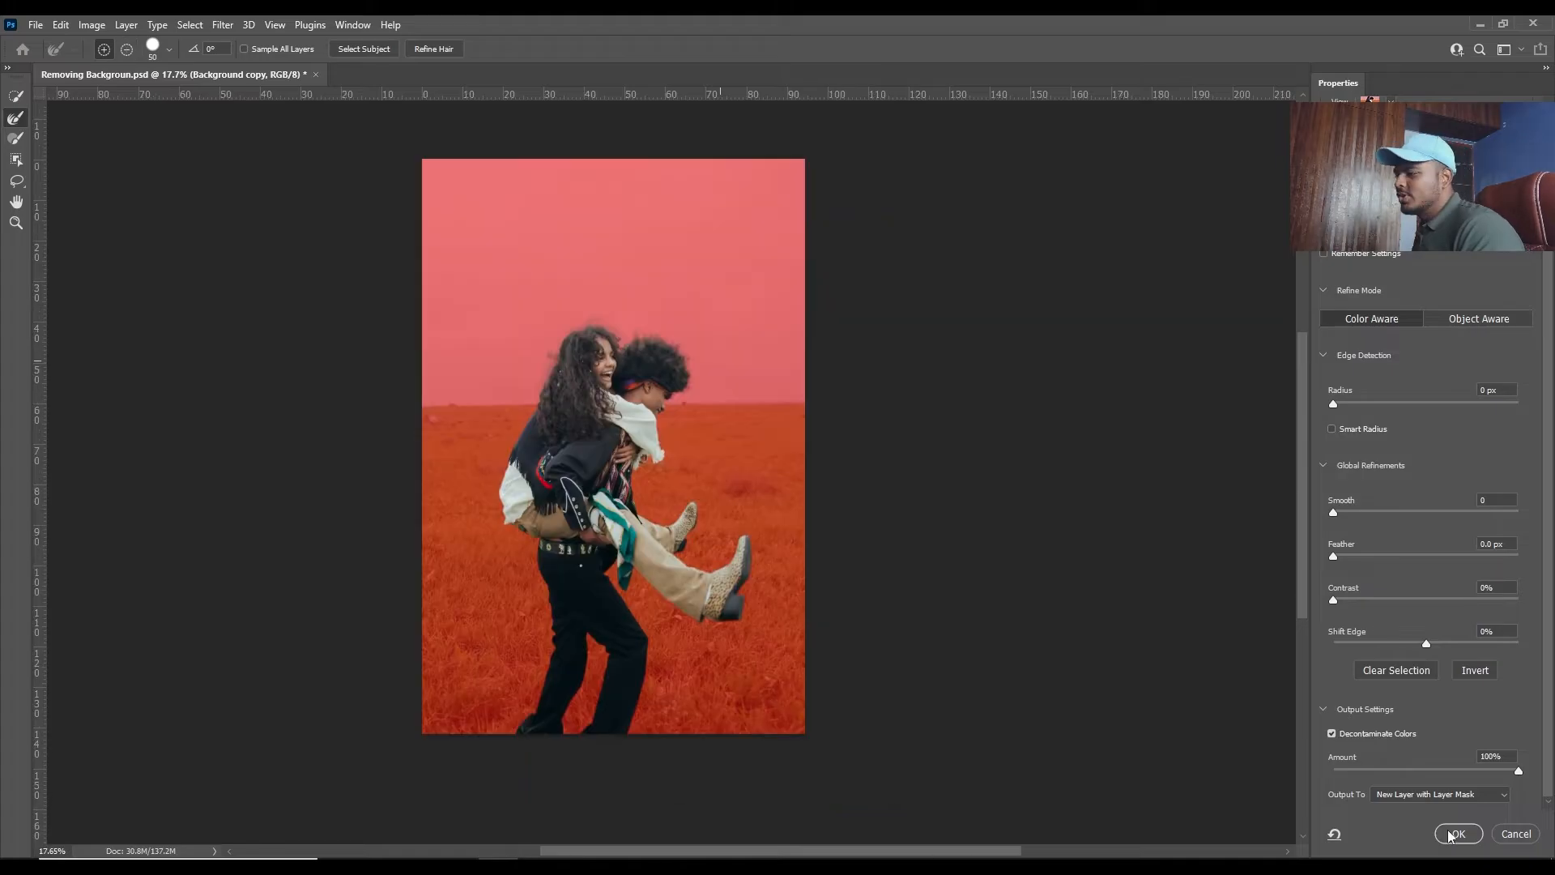
left_click(1337, 738)
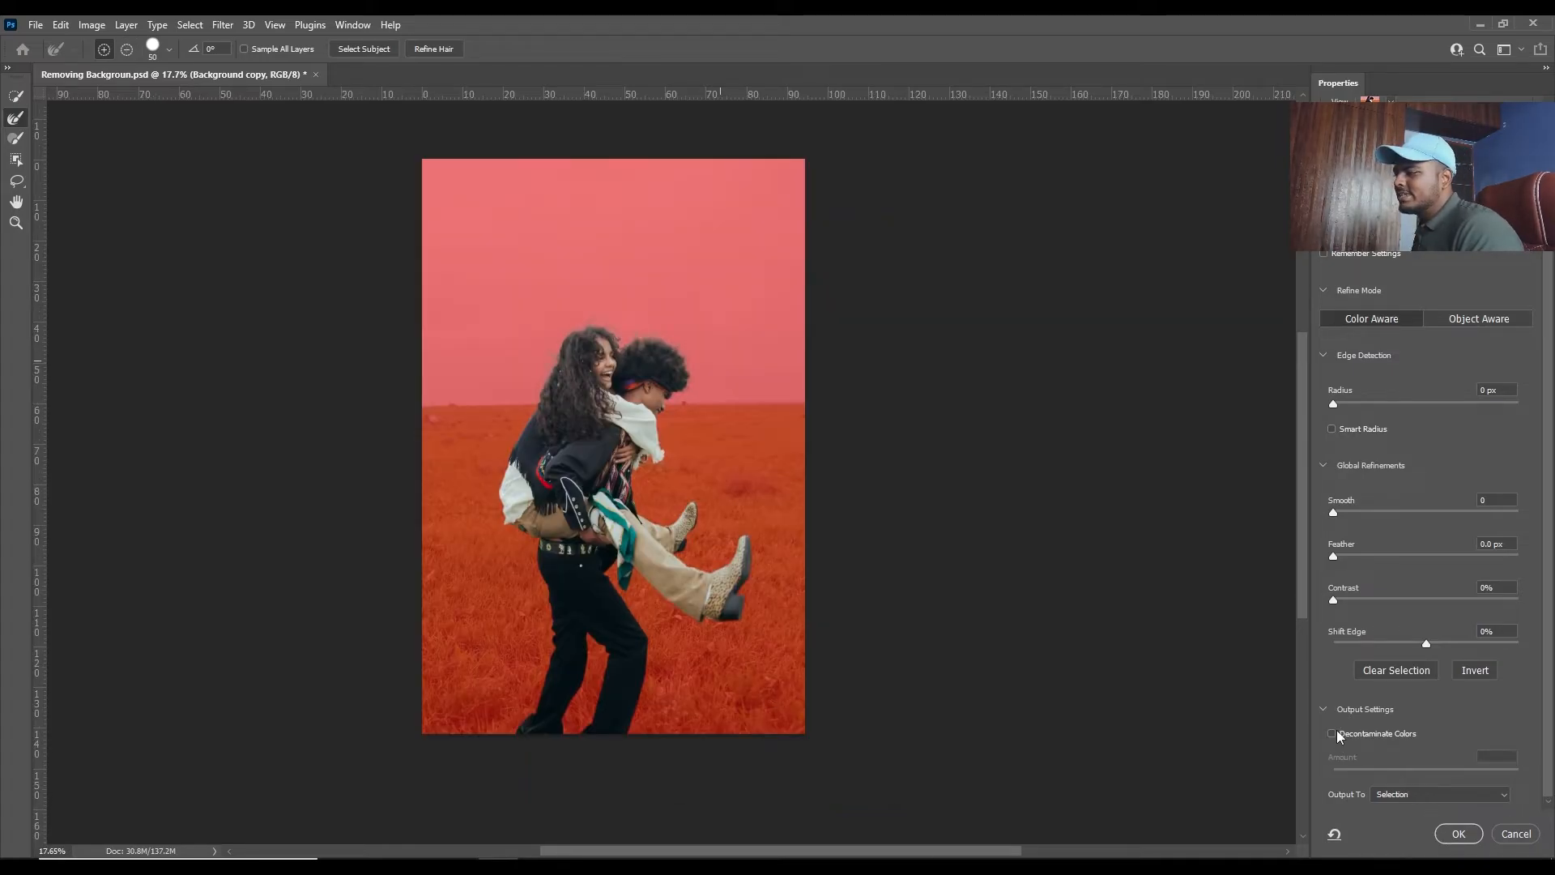
left_click(1335, 733)
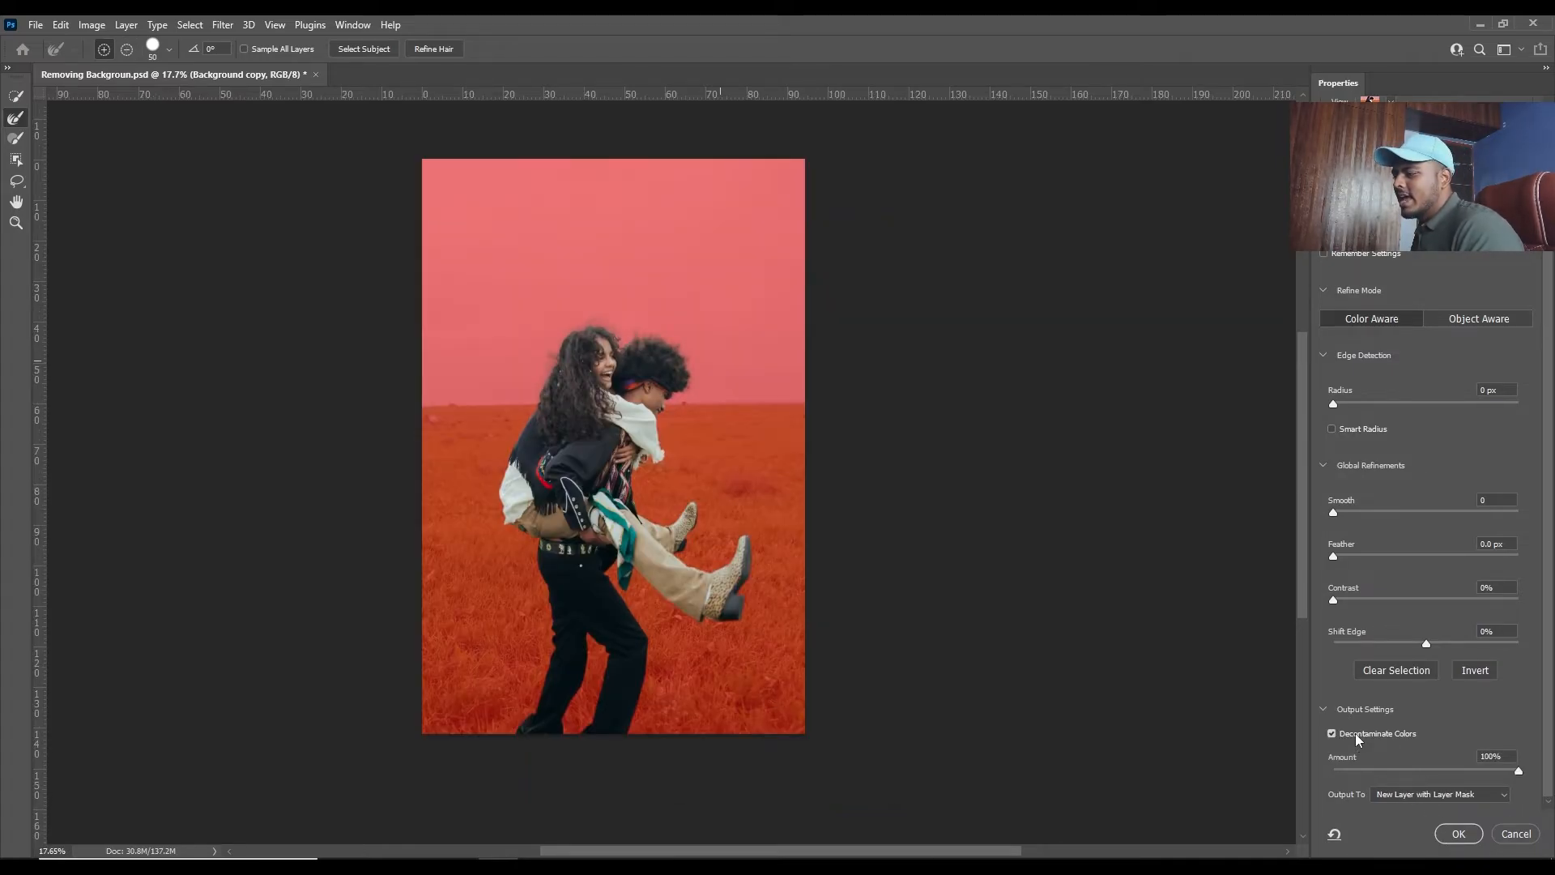
left_click(1401, 794)
left_click(1403, 818)
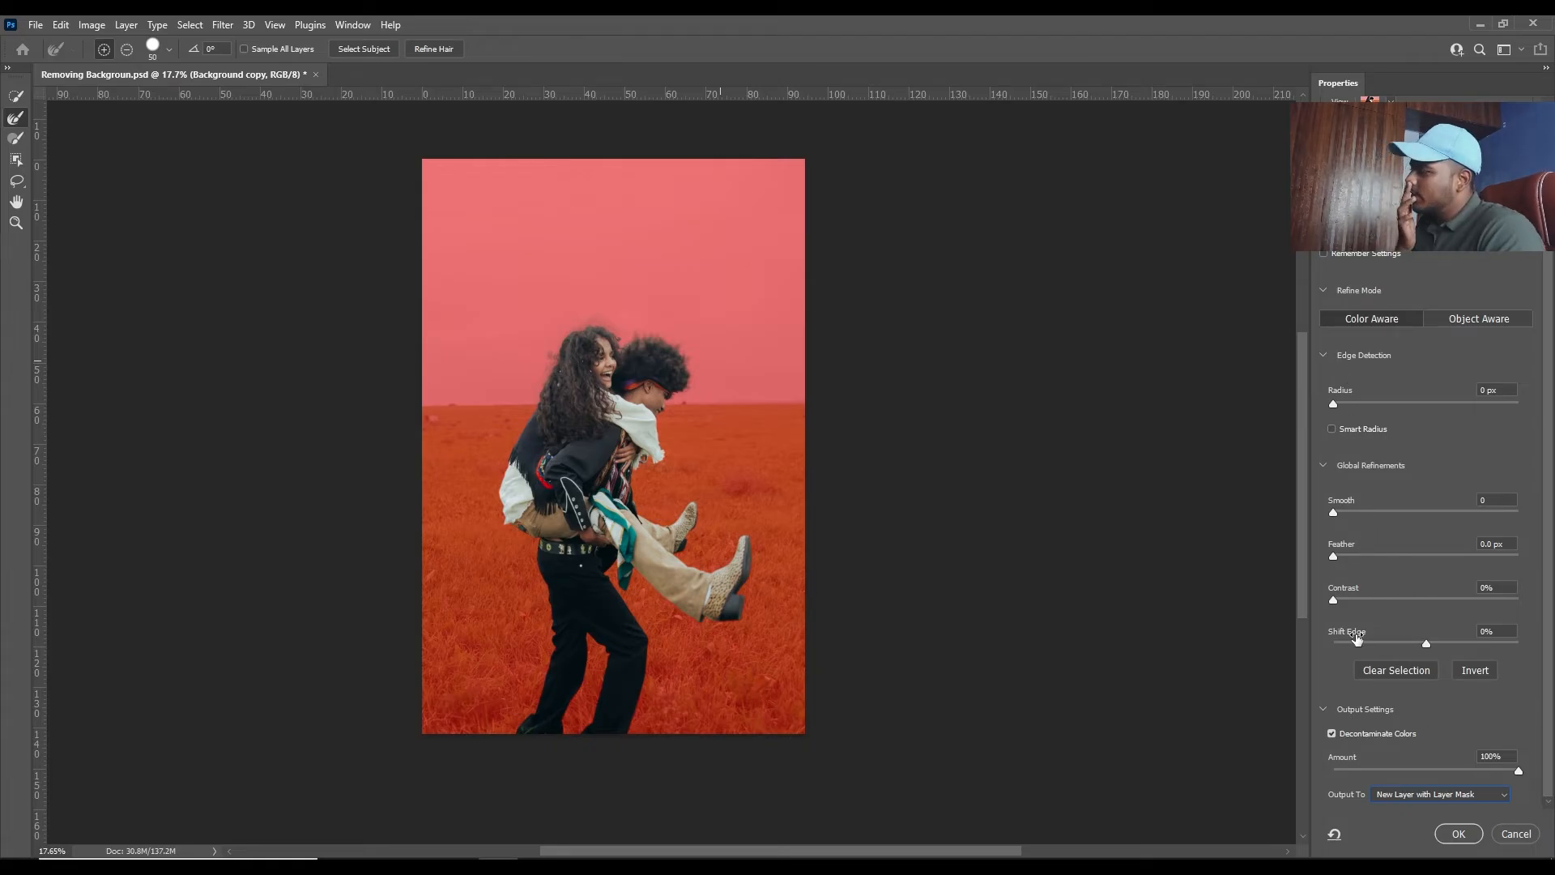
left_click(1465, 836)
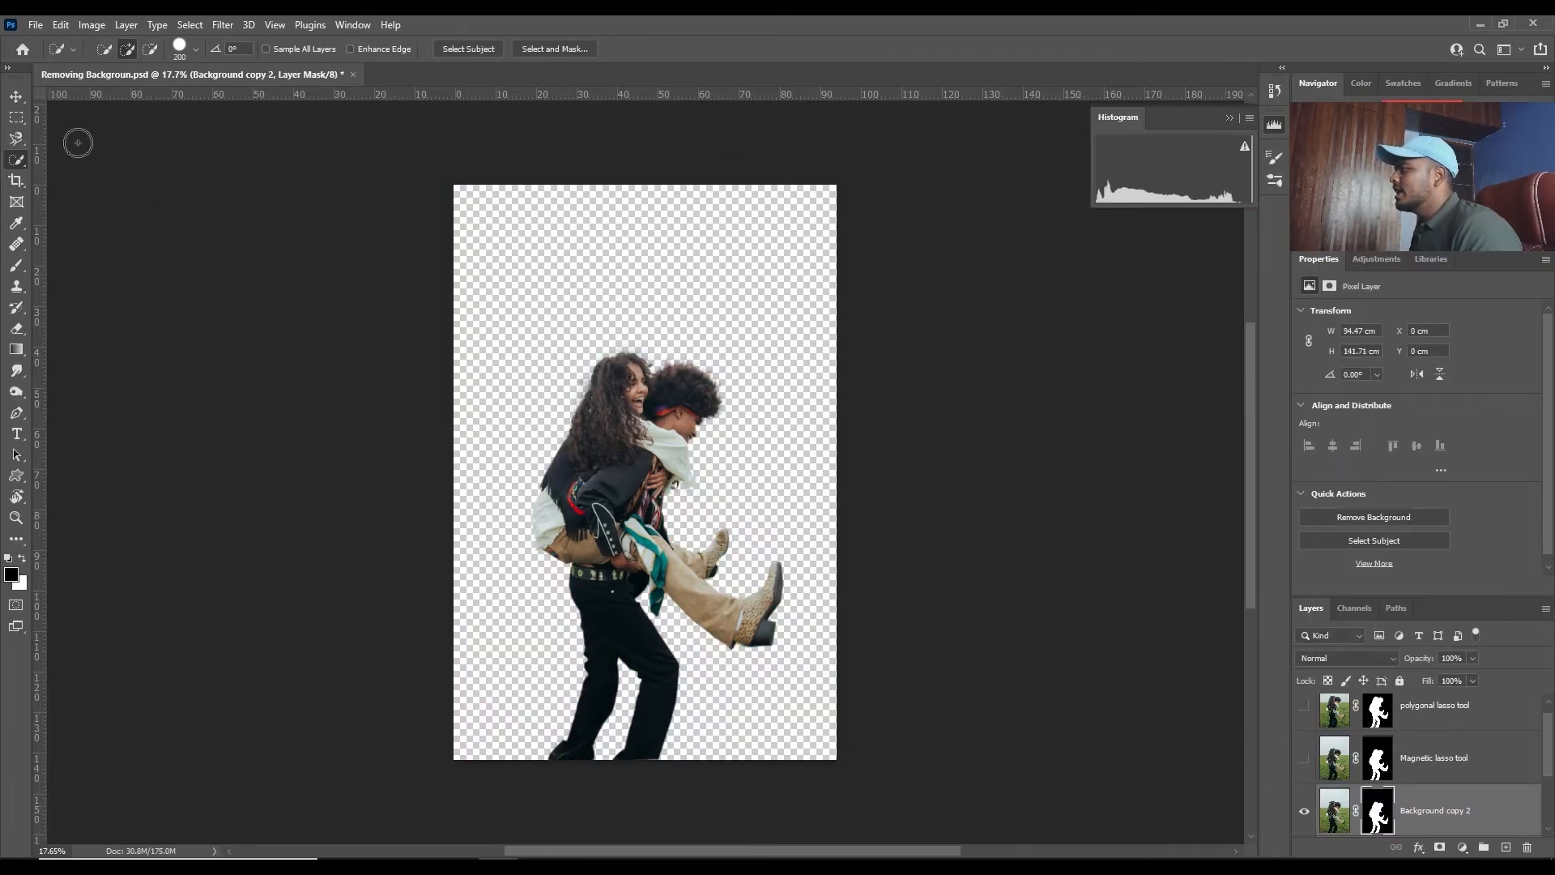
- Examine the Pen tool cutout's hair, sleeve, boot and trouser edges and compare the trouser edge with the polygonal lasso version
key("v")
scroll(640, 693, "up", 6)
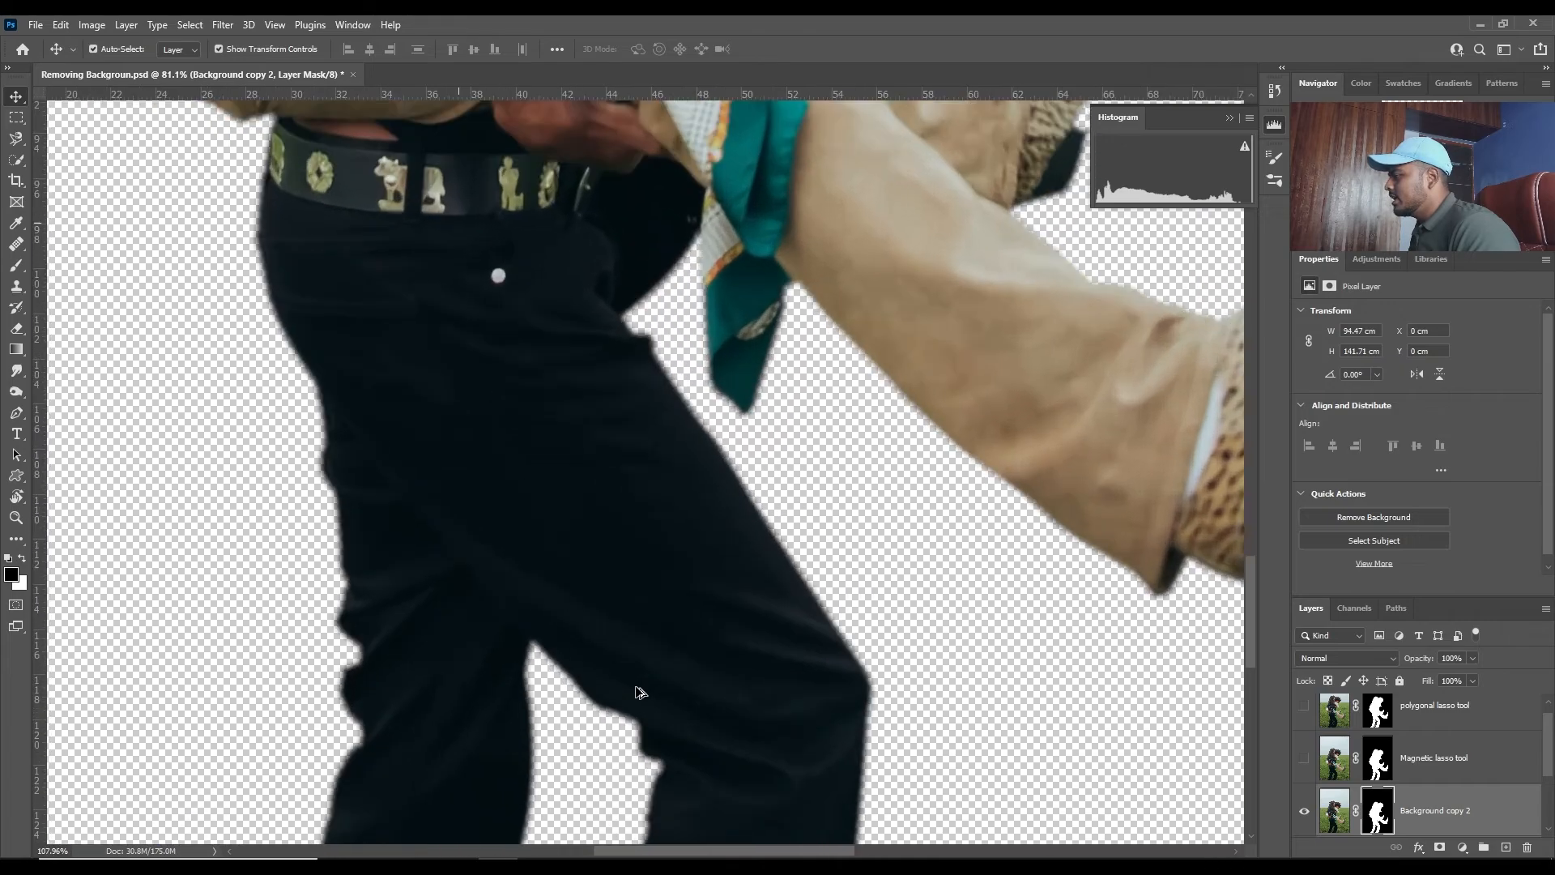
scroll(639, 693, "up", 10)
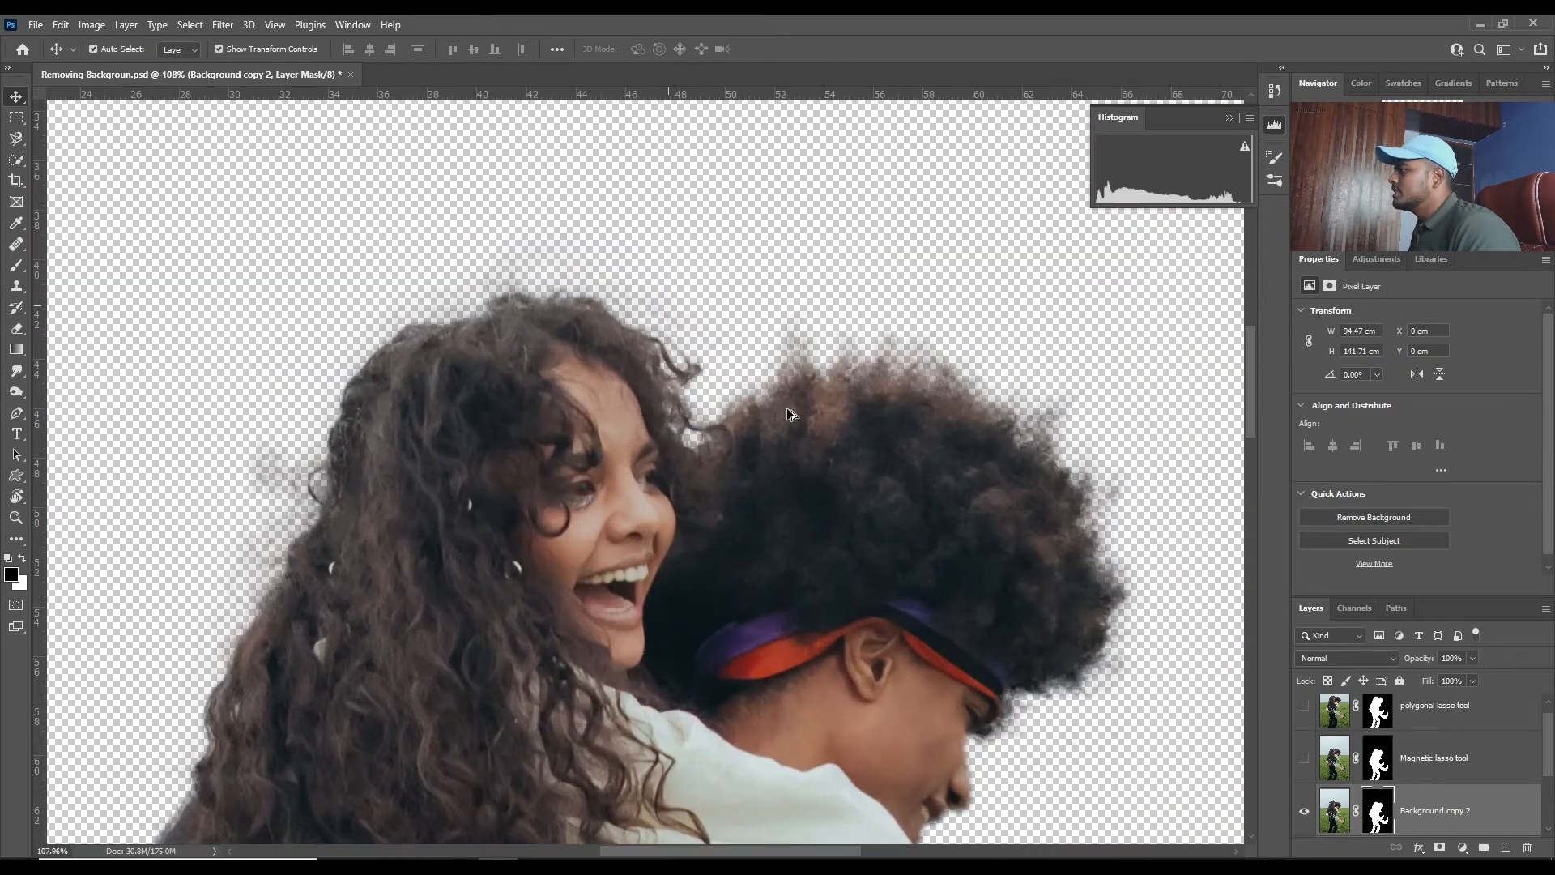
scroll(1047, 403, "down", 5)
scroll(649, 556, "up", 5)
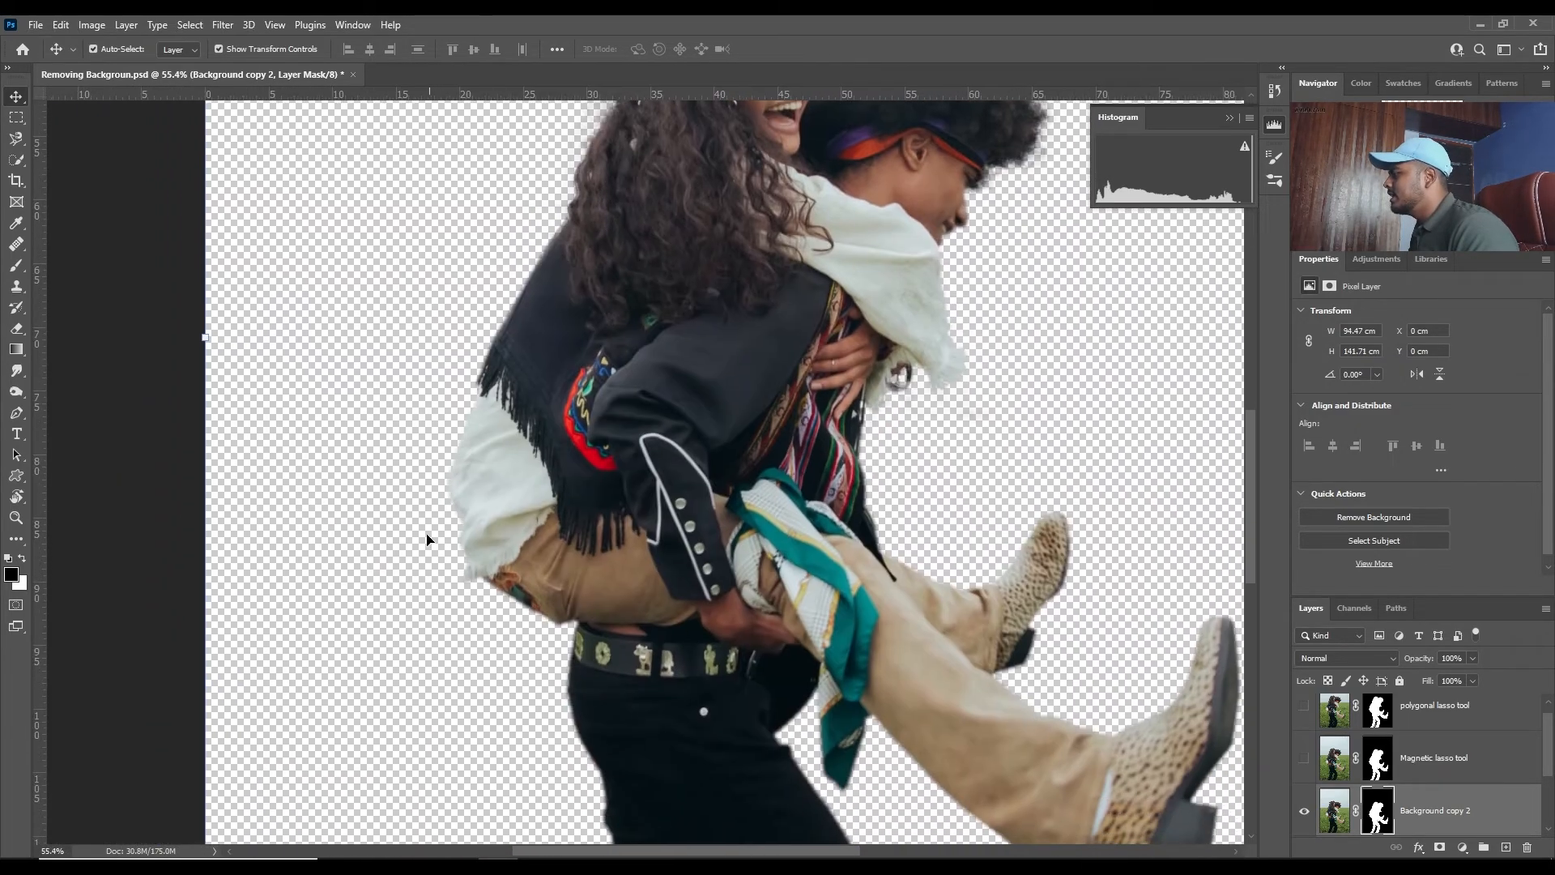
left_click_drag(552, 646, 492, 203)
left_click_drag(516, 462, 386, 204)
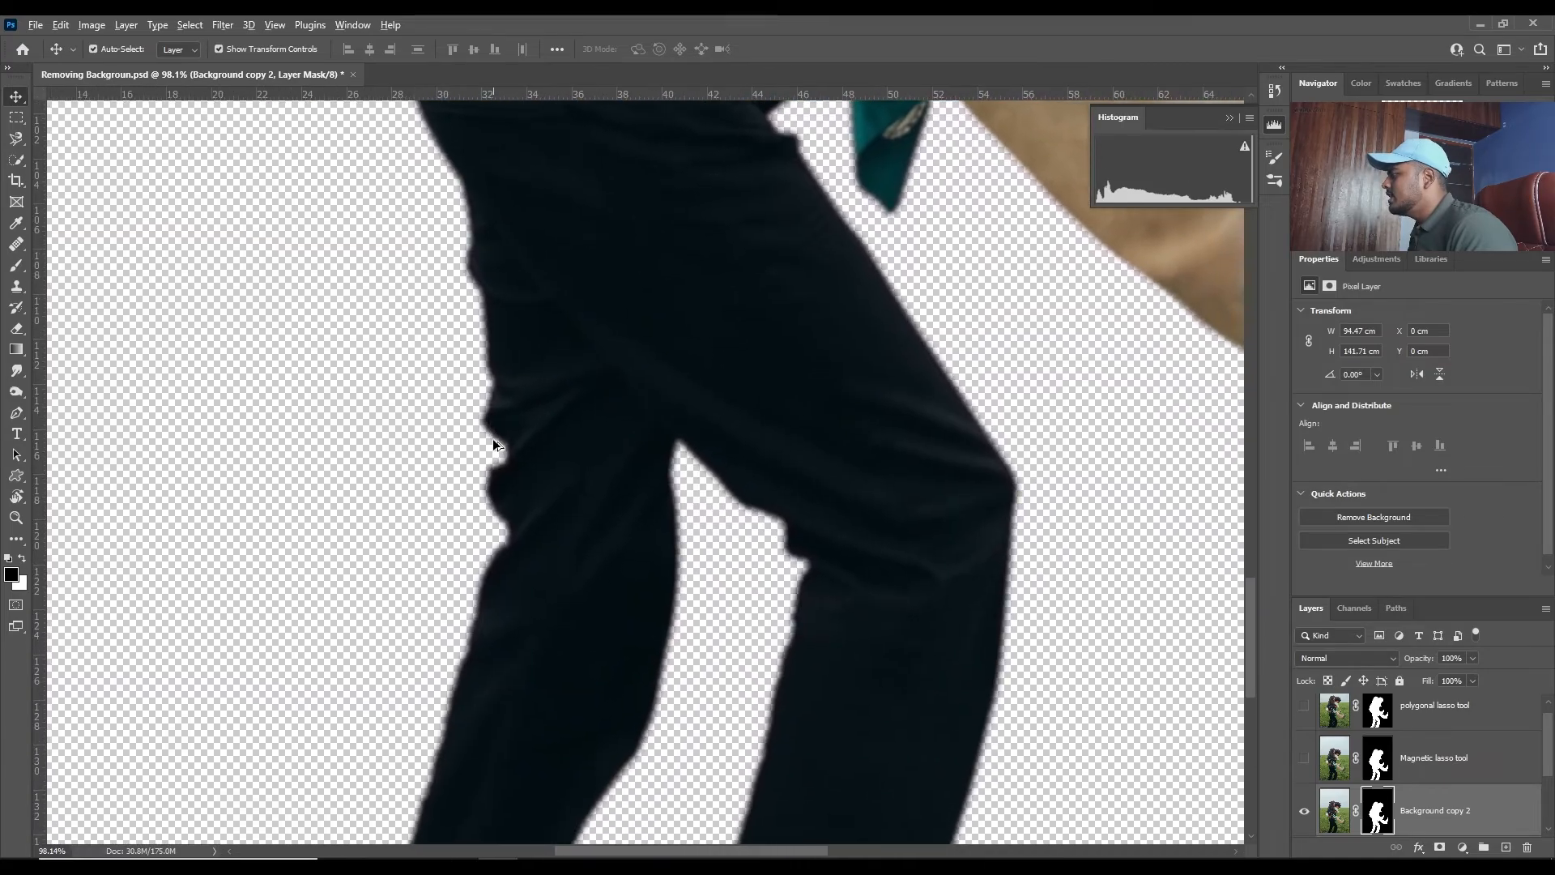
scroll(557, 490, "down", 8)
scroll(736, 450, "up", 5)
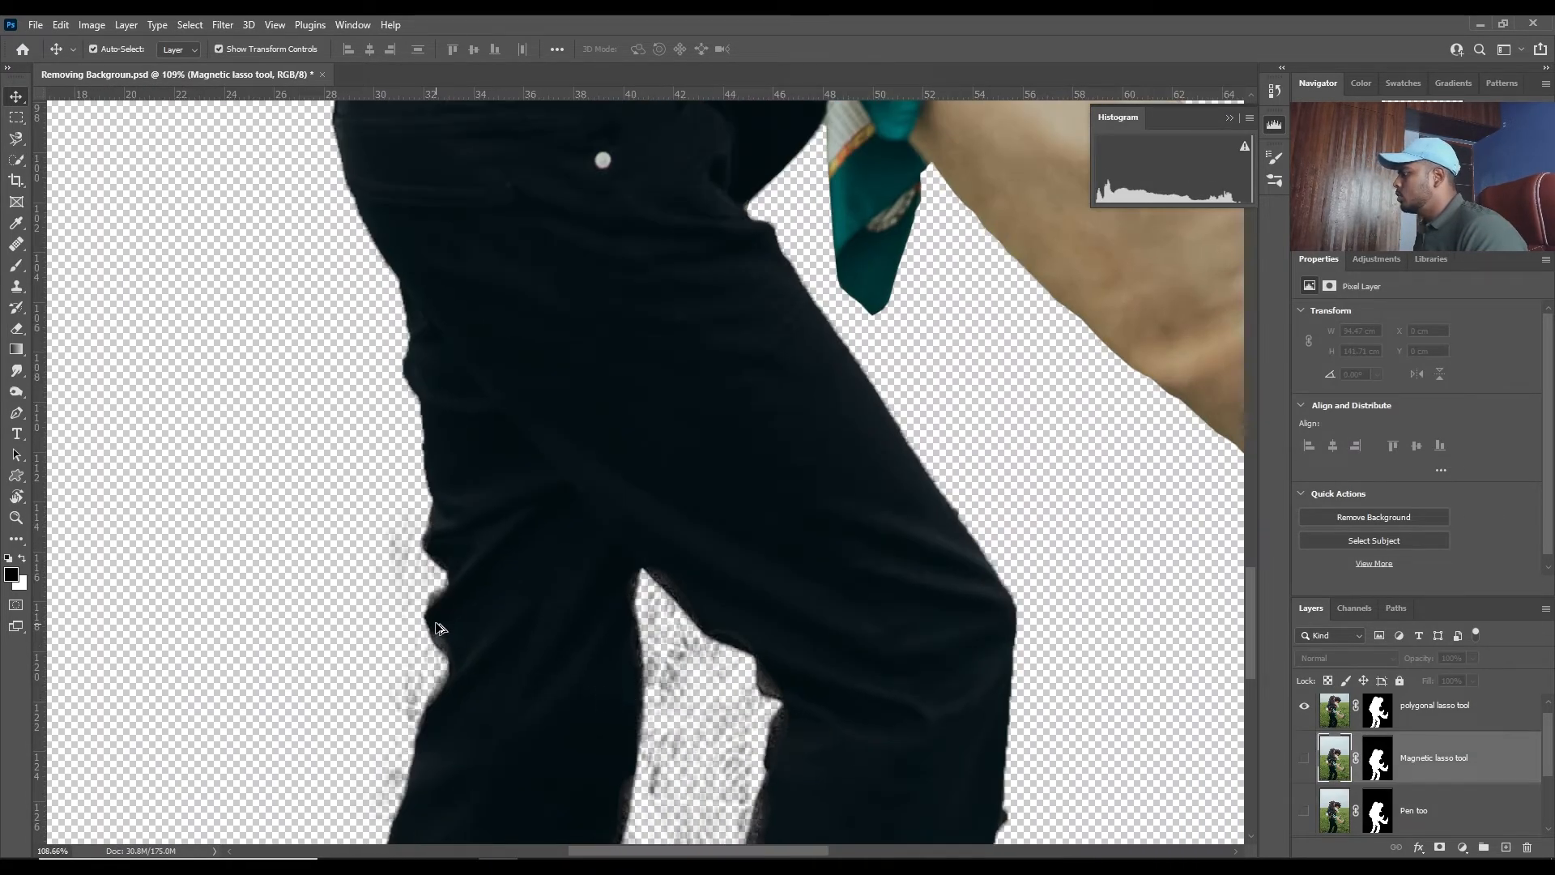
scroll(438, 628, "up", 3)
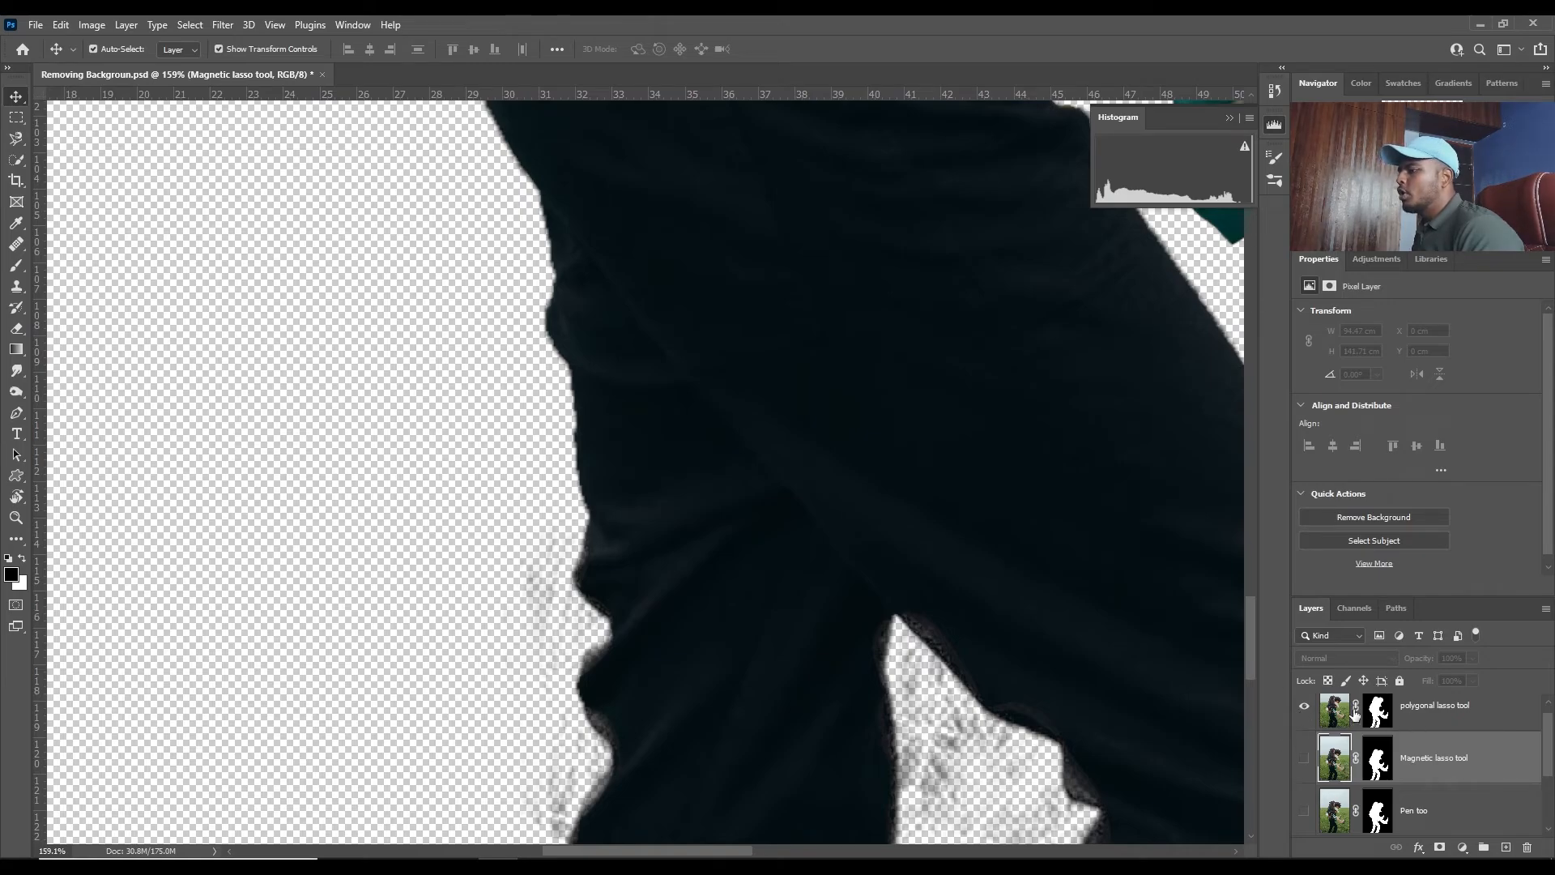
scroll(566, 508, "up", 4)
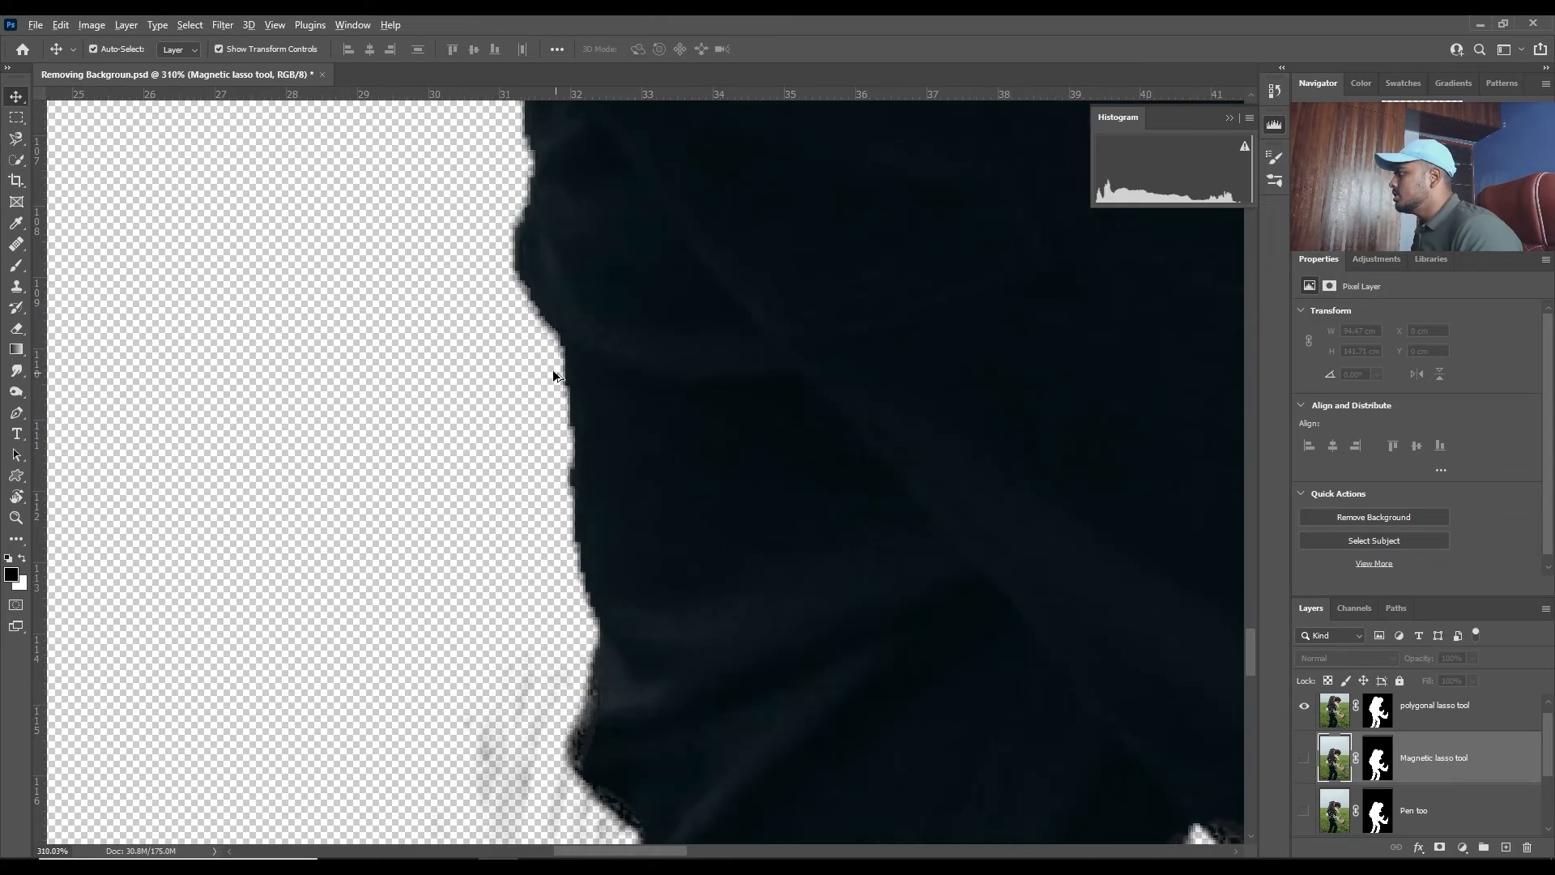
- Examine the ragged outer trouser edge of the polygonal lasso cutout up close and from farther out
scroll(536, 330, "down", 2)
scroll(541, 336, "up", 3)
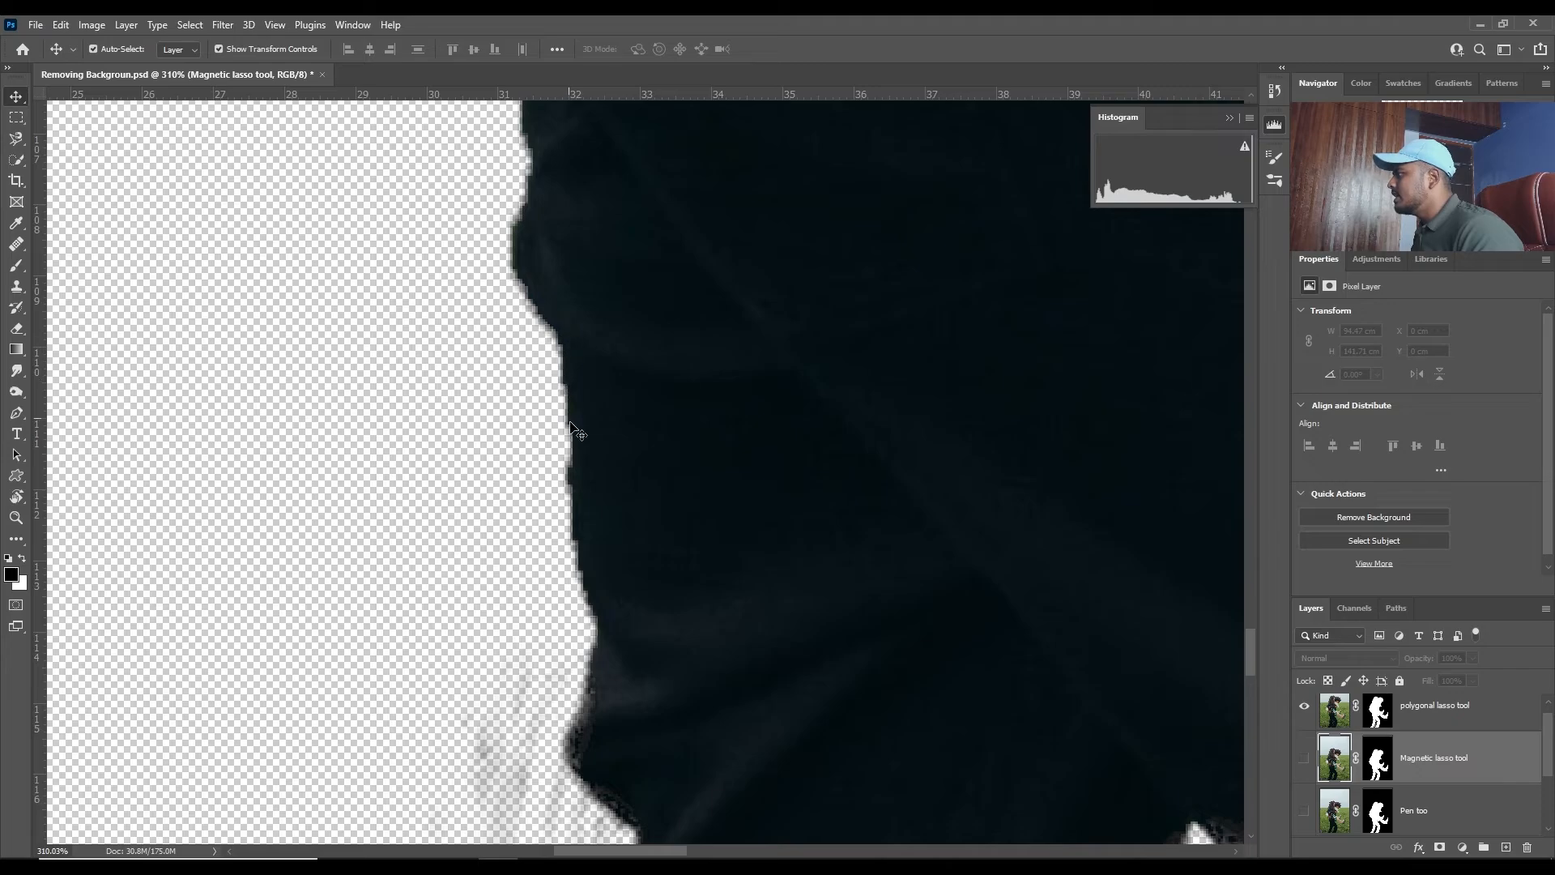
scroll(521, 562, "down", 4)
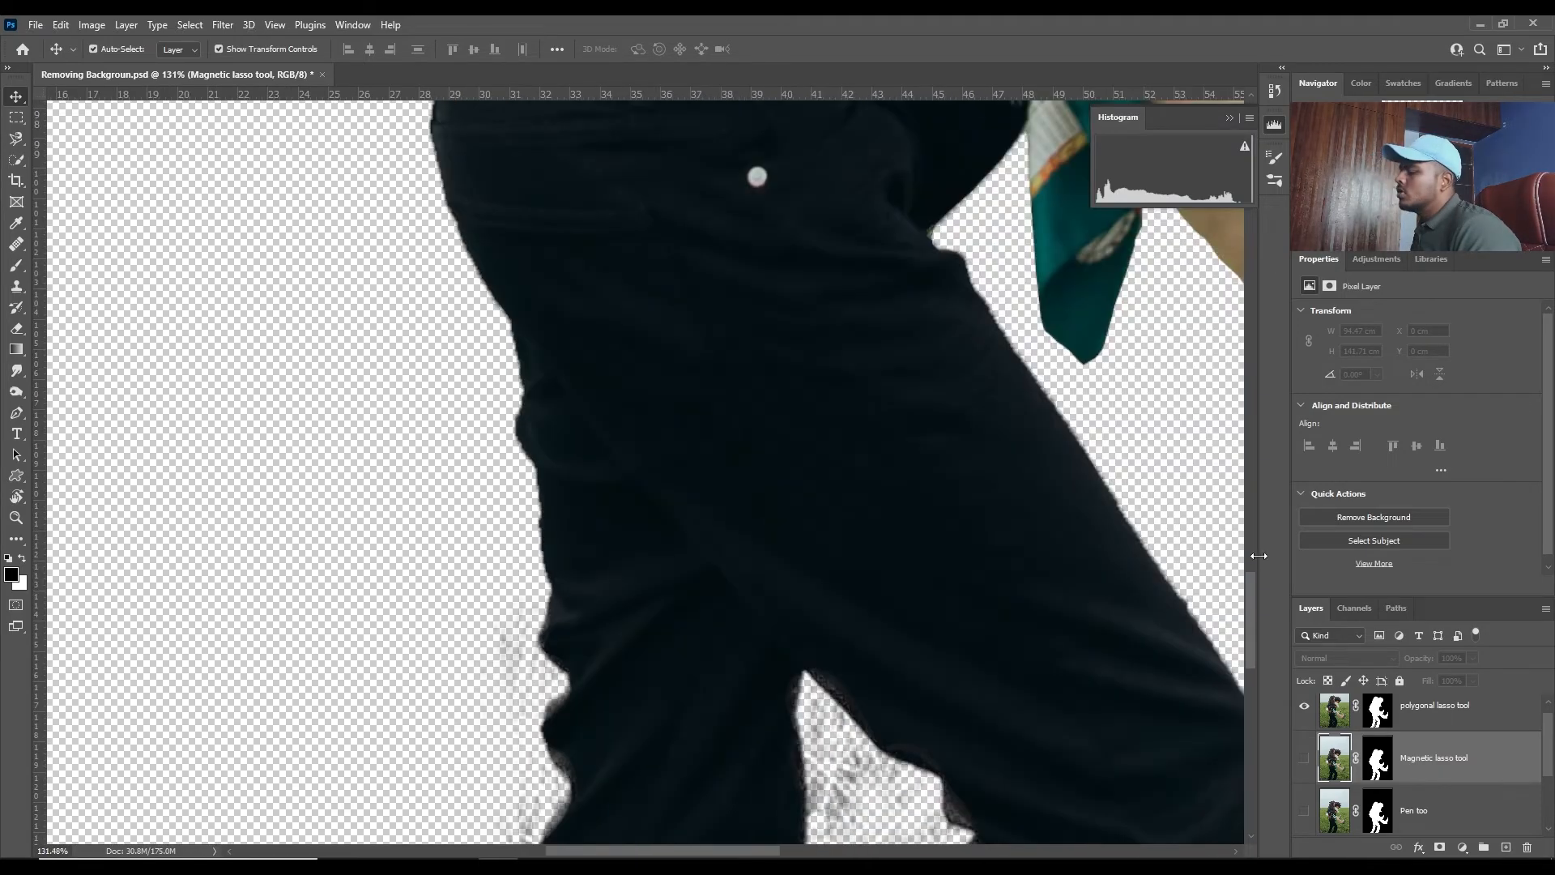
scroll(1213, 638, "right", 1)
- Show the Magnetic lasso layer instead of the polygonal lasso layer and inspect its edges around the boot, legs and waist
left_click(1304, 706)
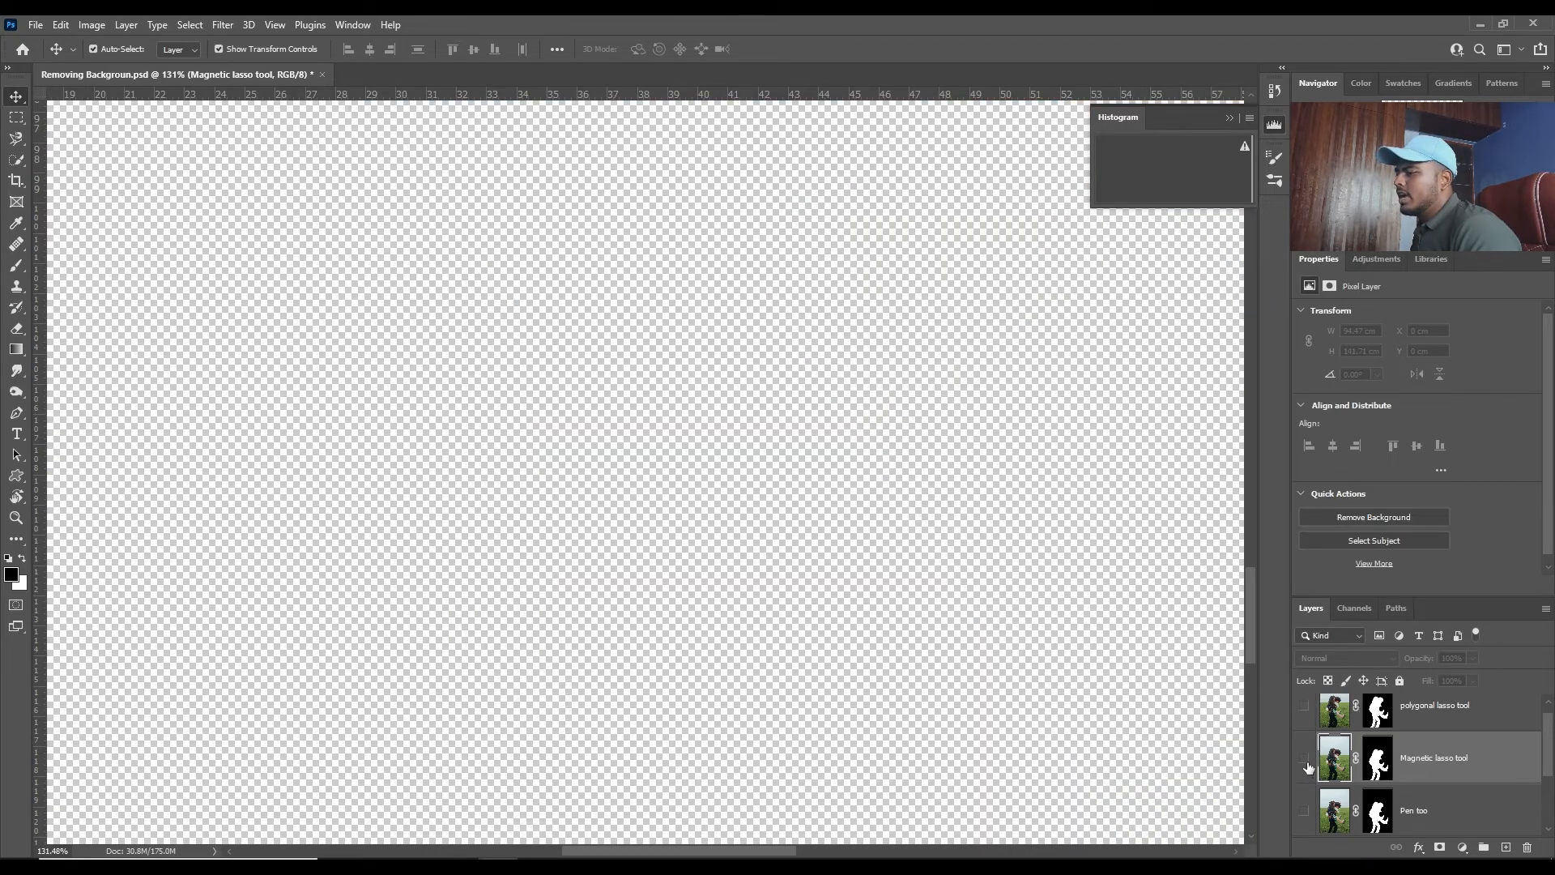
left_click(1305, 761)
left_click_drag(438, 478, 451, 656)
left_click_drag(742, 586, 733, 546)
left_click_drag(749, 461, 372, 260)
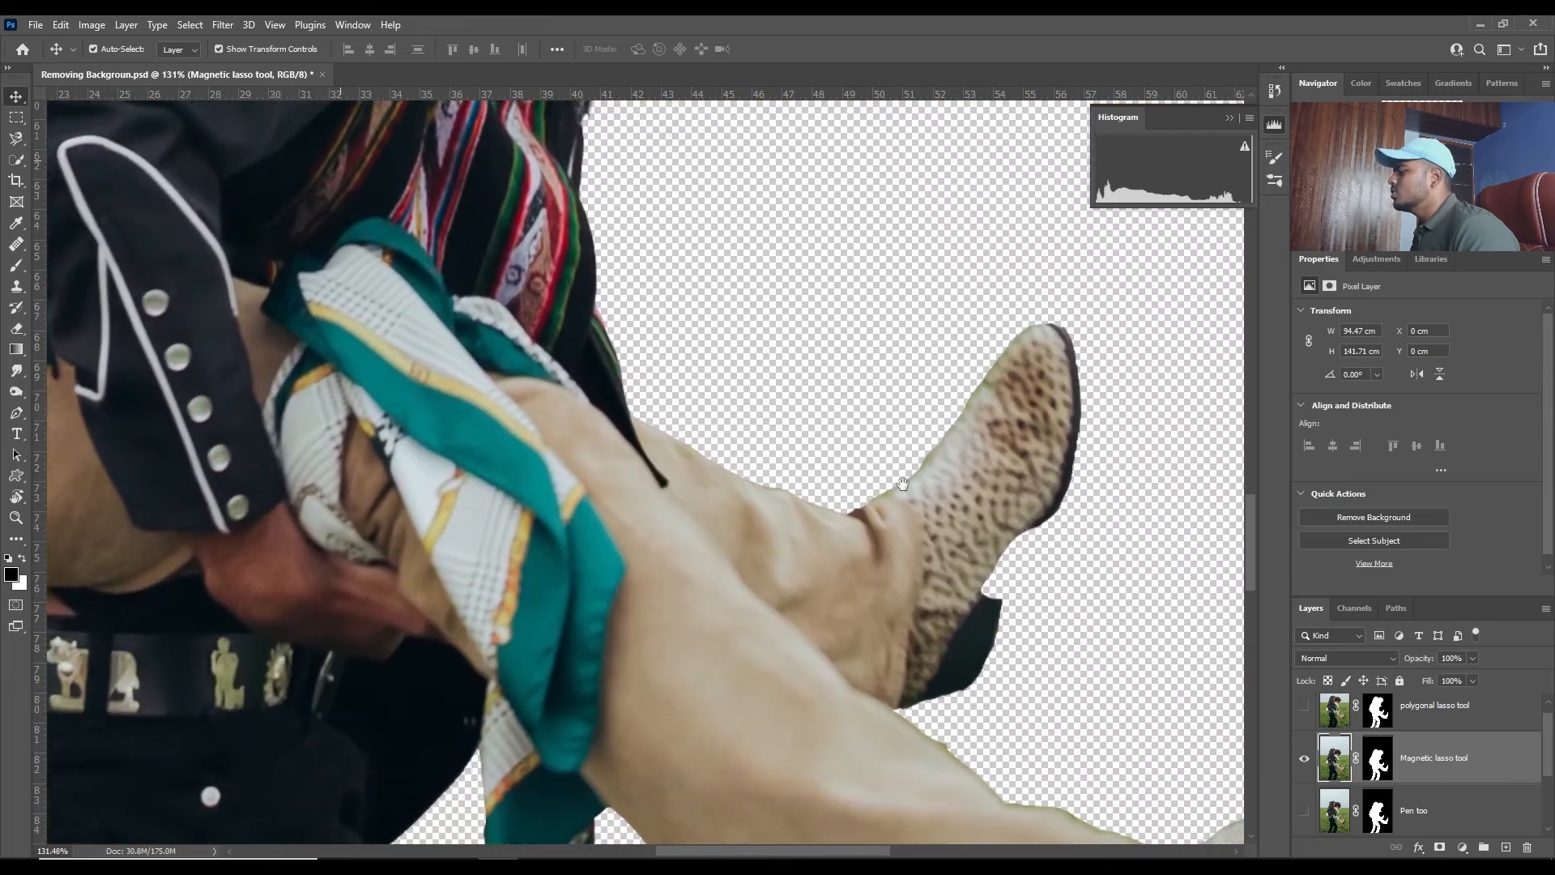
left_click_drag(1061, 456, 1158, 369)
left_click_drag(489, 527, 901, 617)
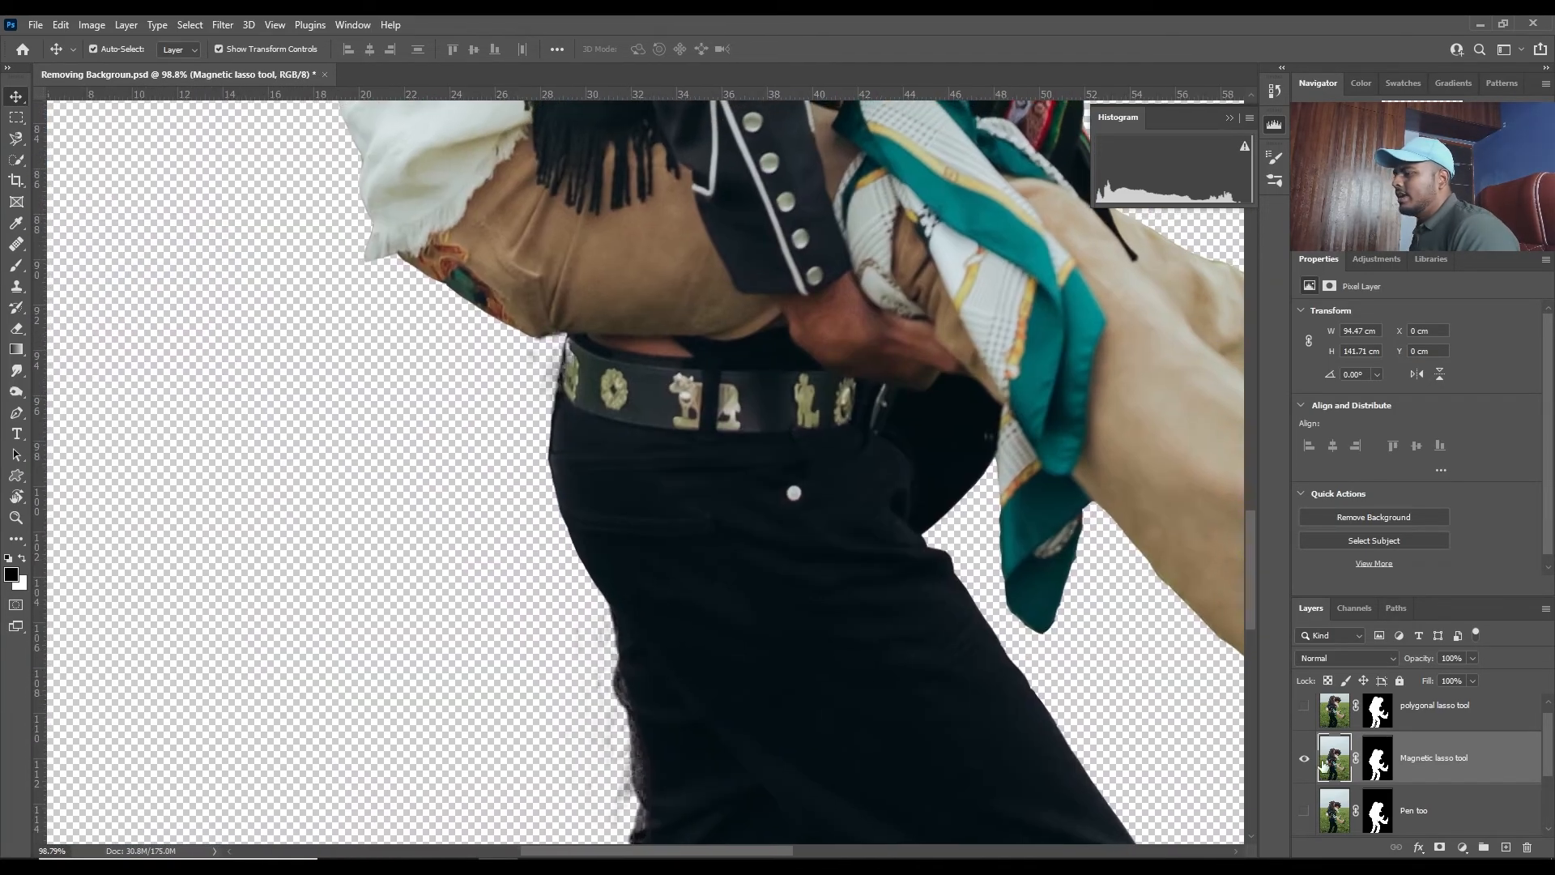
- Show the Pen tool layer instead of the Magnetic lasso layer and inspect its edges around the trousers, boots, jacket and sleeves
left_click(1304, 759)
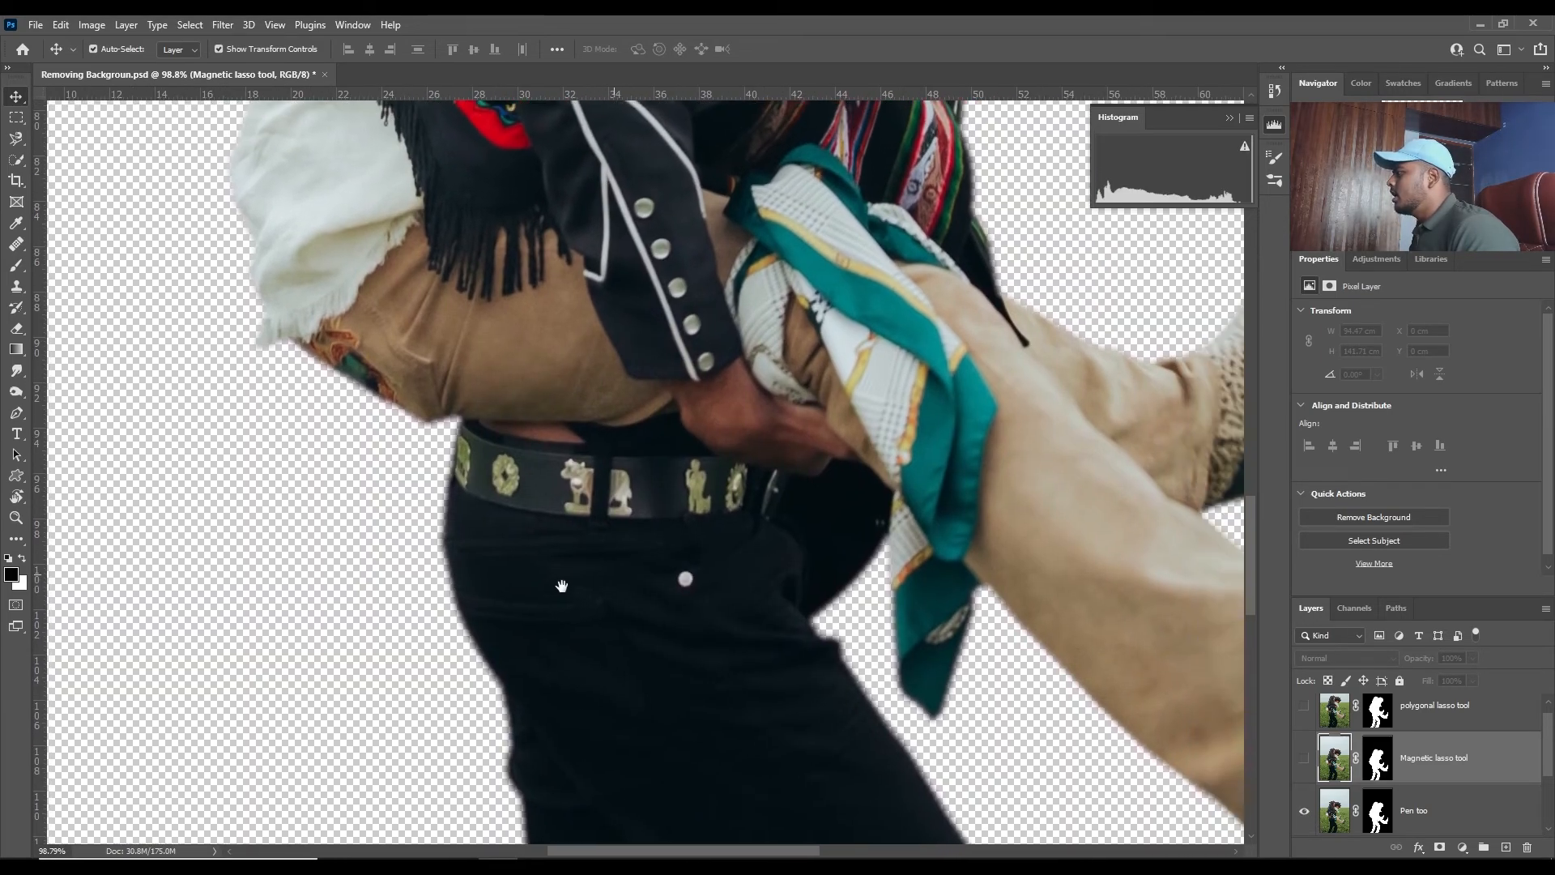
left_click_drag(562, 586, 558, 587)
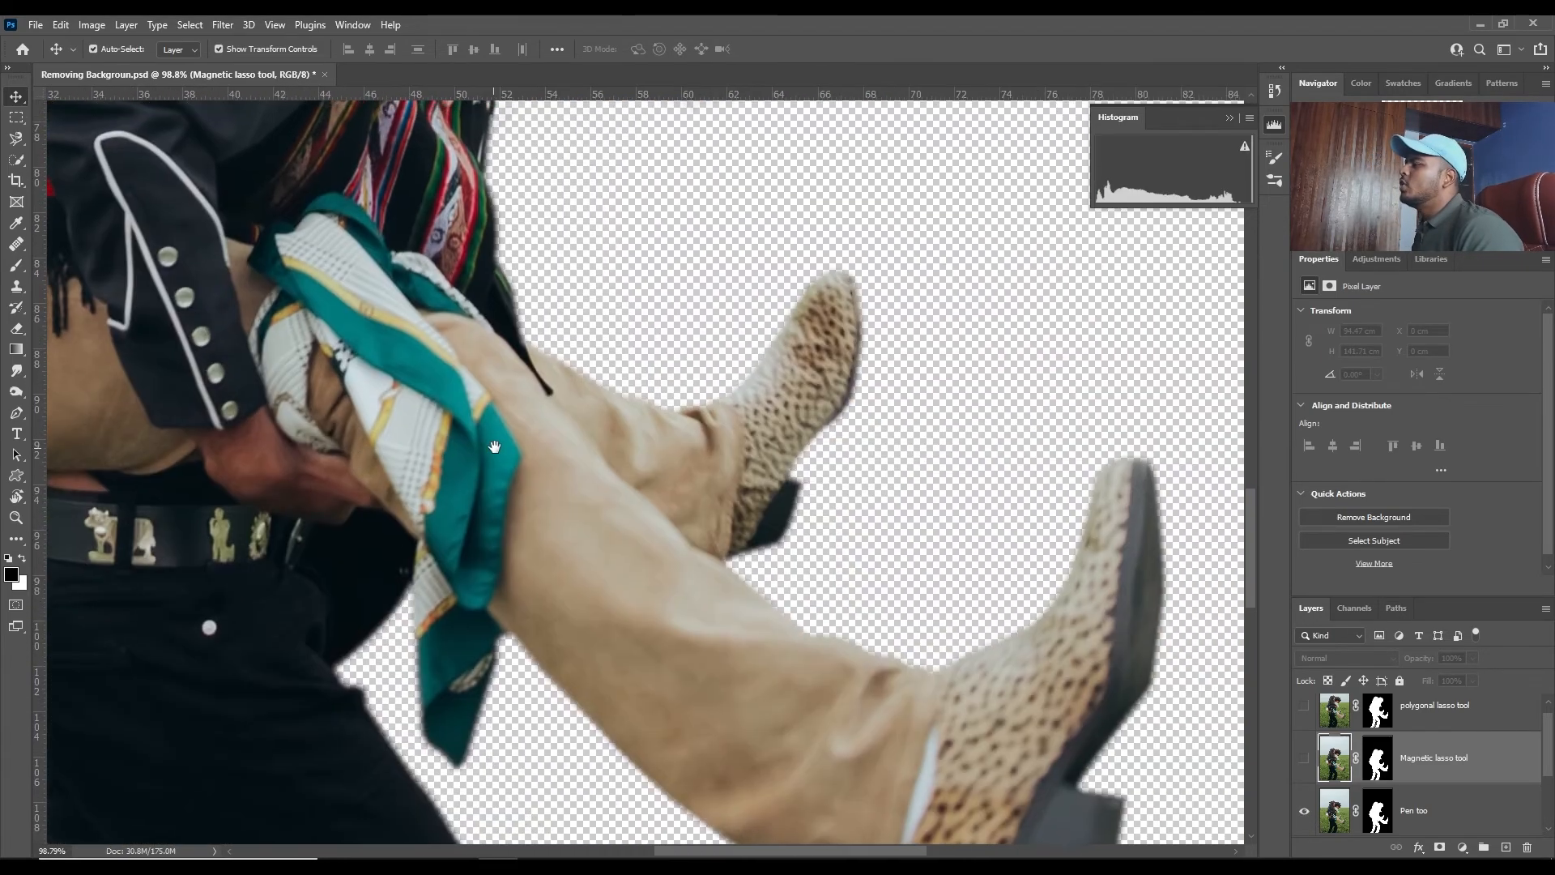
left_click_drag(985, 362, 1246, 686)
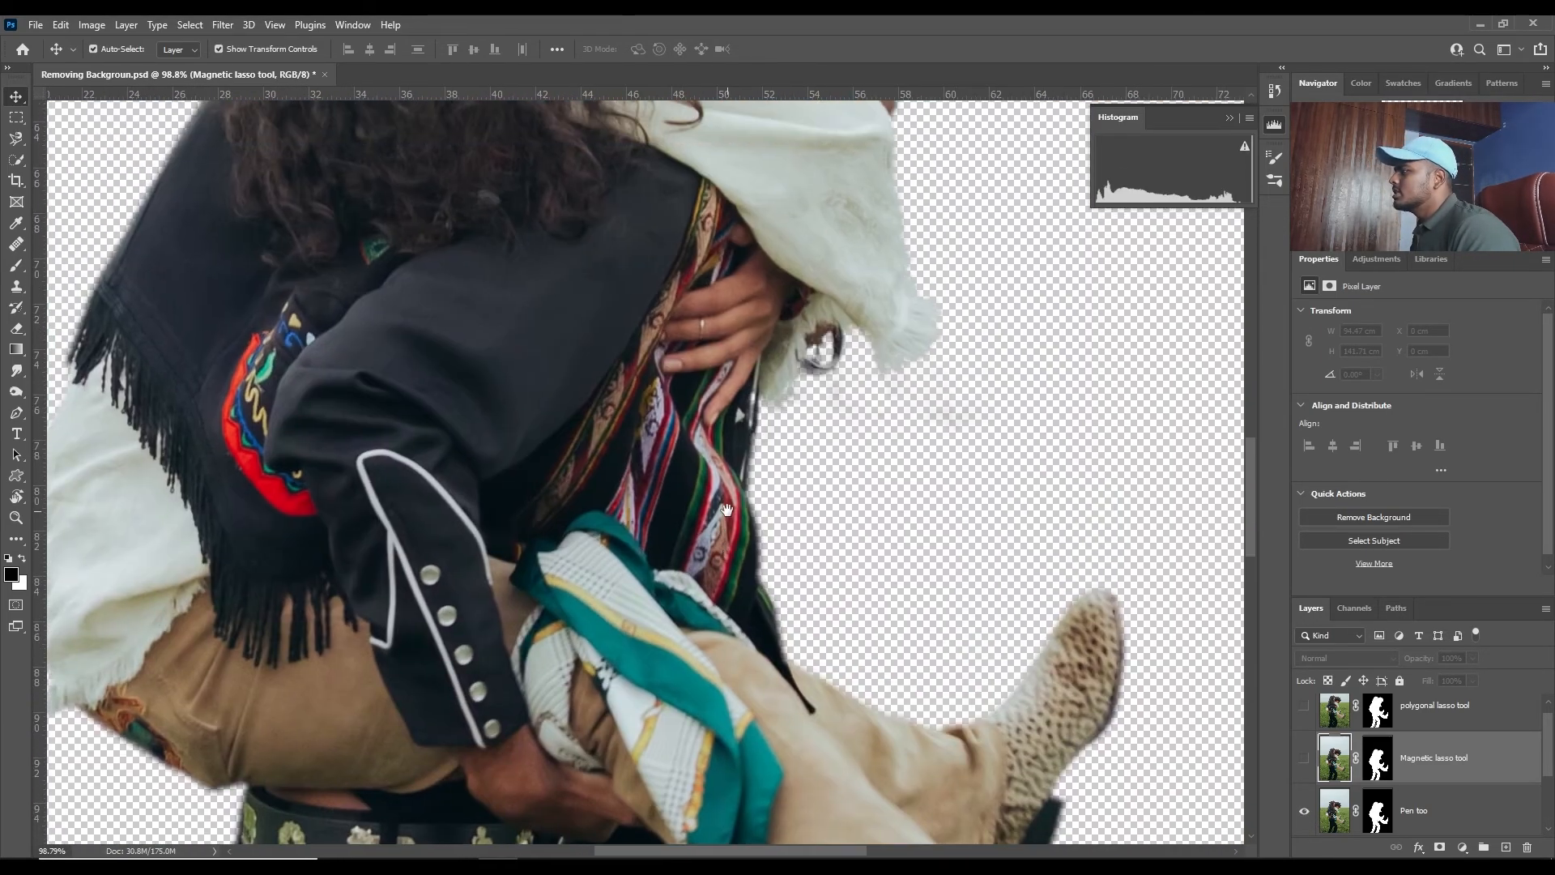
left_click_drag(875, 443, 827, 754)
left_click_drag(800, 474, 996, 235)
left_click_drag(316, 668, 713, 325)
left_click_drag(537, 423, 586, 376)
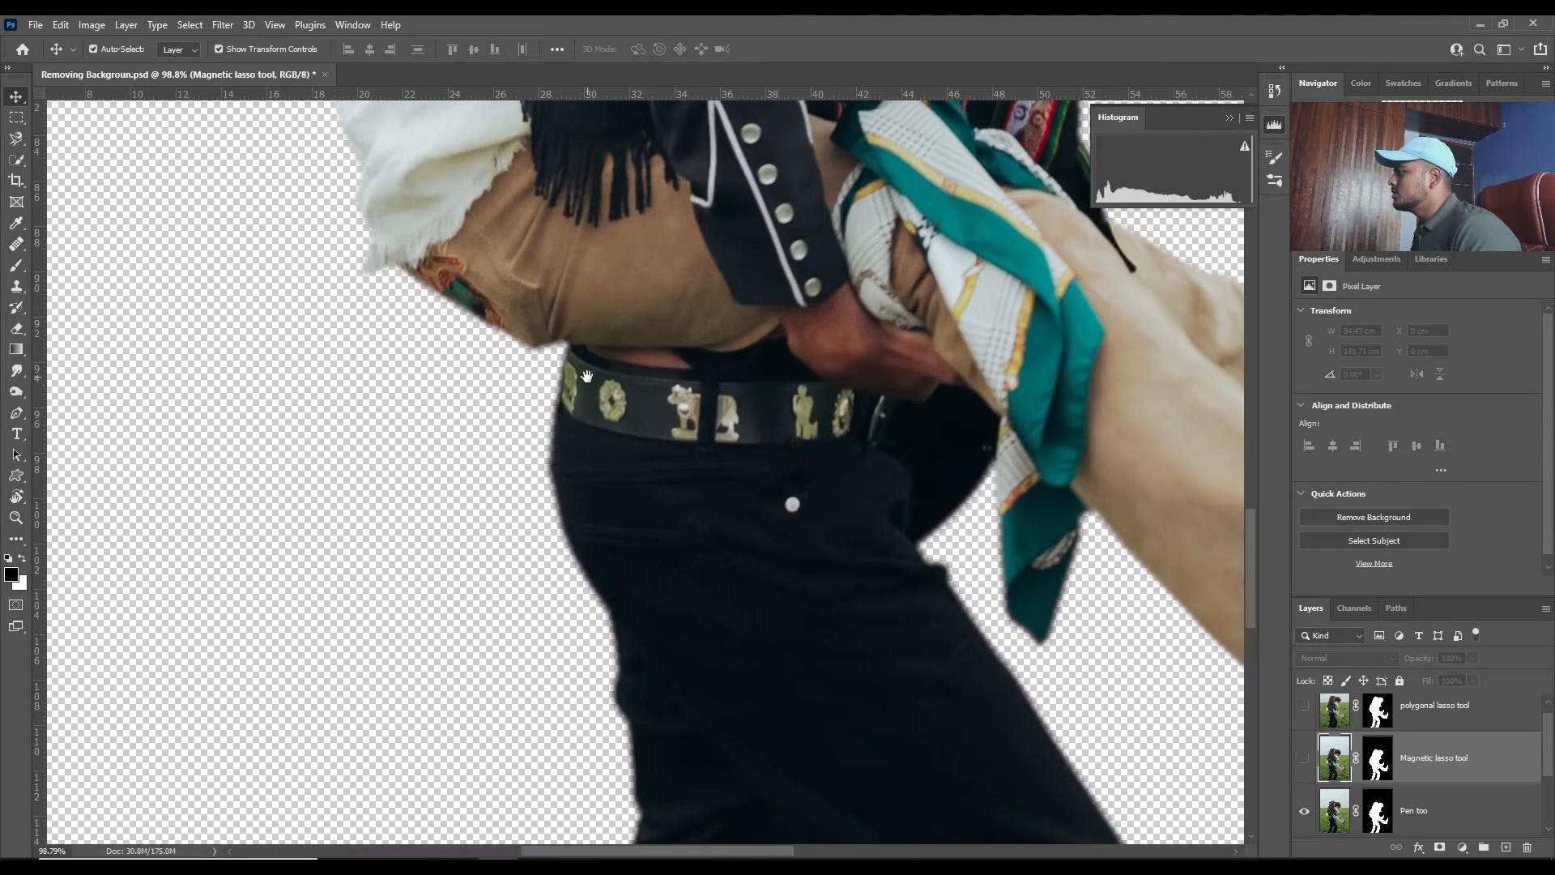